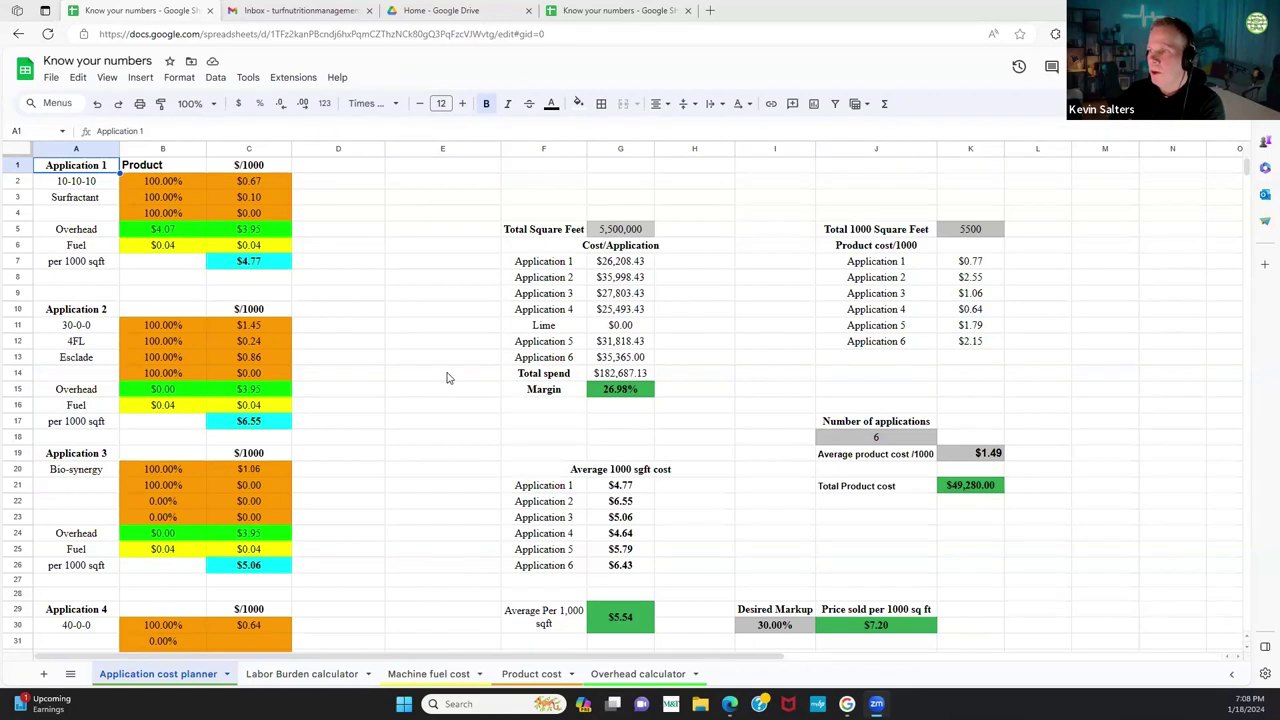
{"action": "scroll", "coordinate": [446, 376], "scroll_direction": "down", "scroll_amount": 1}
{"action": "scroll", "coordinate": [447, 377], "scroll_direction": "up", "scroll_amount": 1}
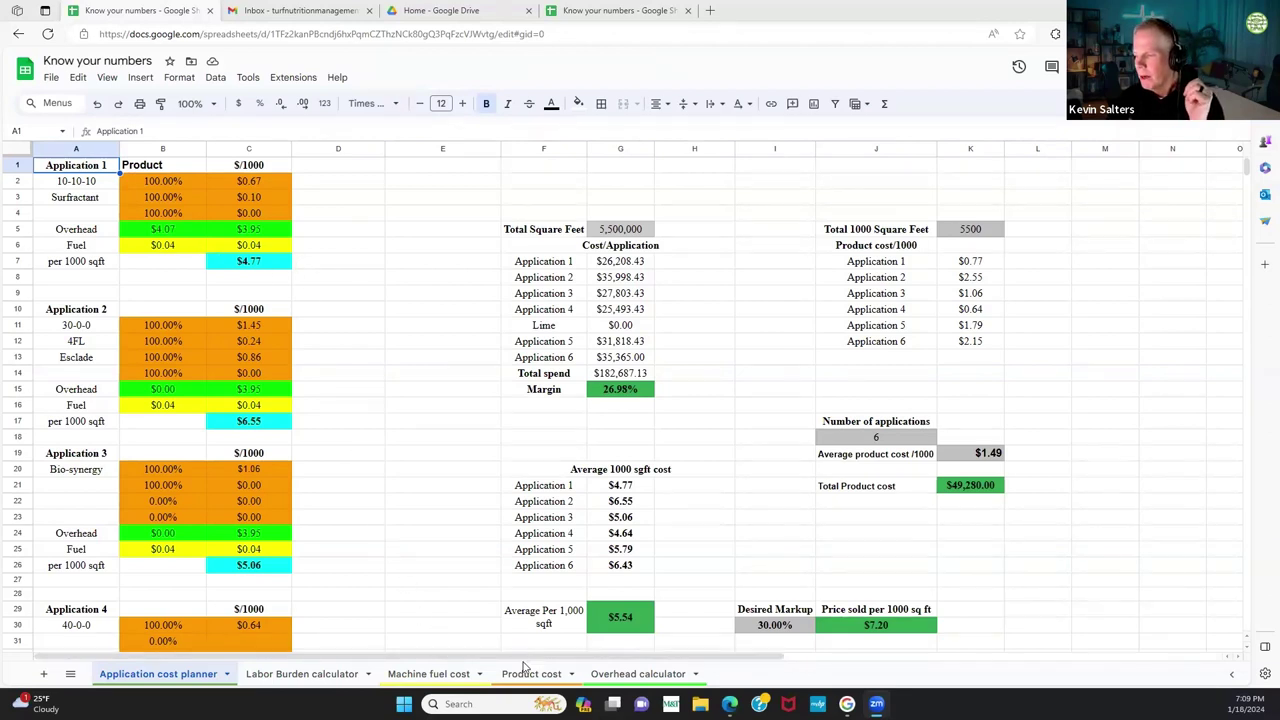
Step: Open the Overhead calculator sheet and examine the monthly costs under Overhead Example and Indirect Example
{"action": "left_click", "coordinate": [296, 674]}
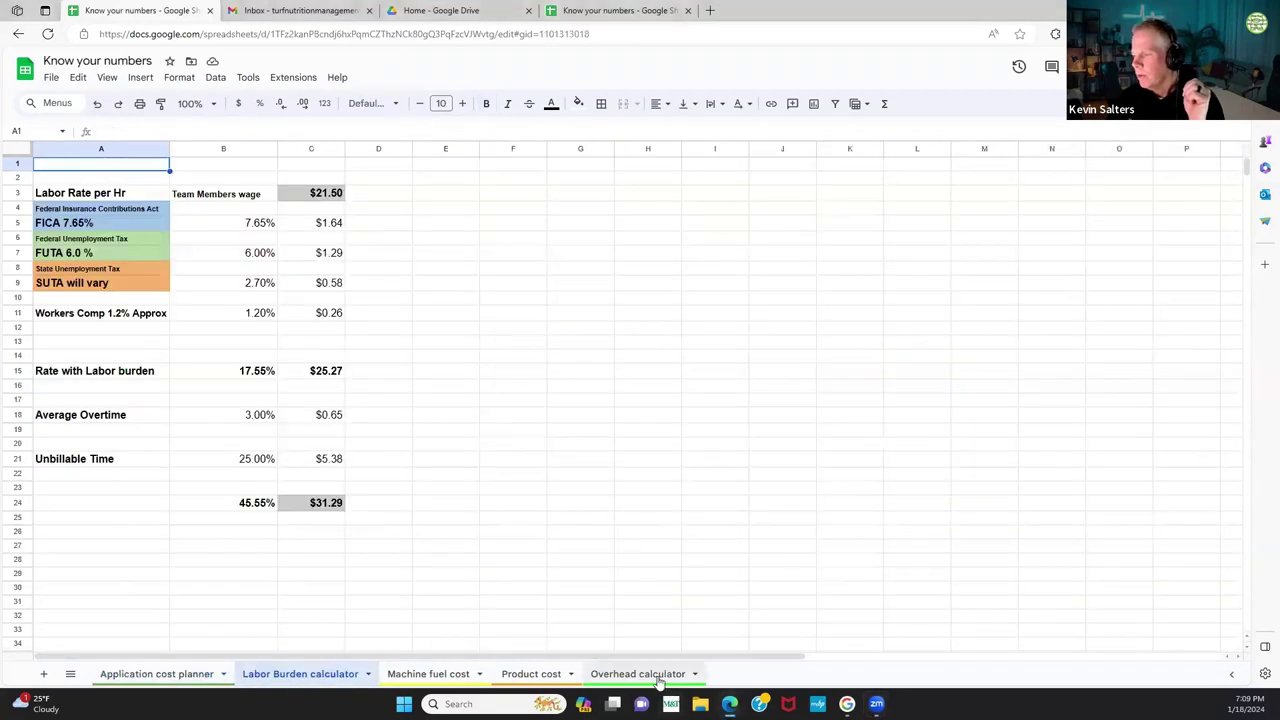
{"action": "left_click", "coordinate": [645, 674]}
{"action": "scroll", "coordinate": [461, 591], "scroll_direction": "up", "scroll_amount": 3}
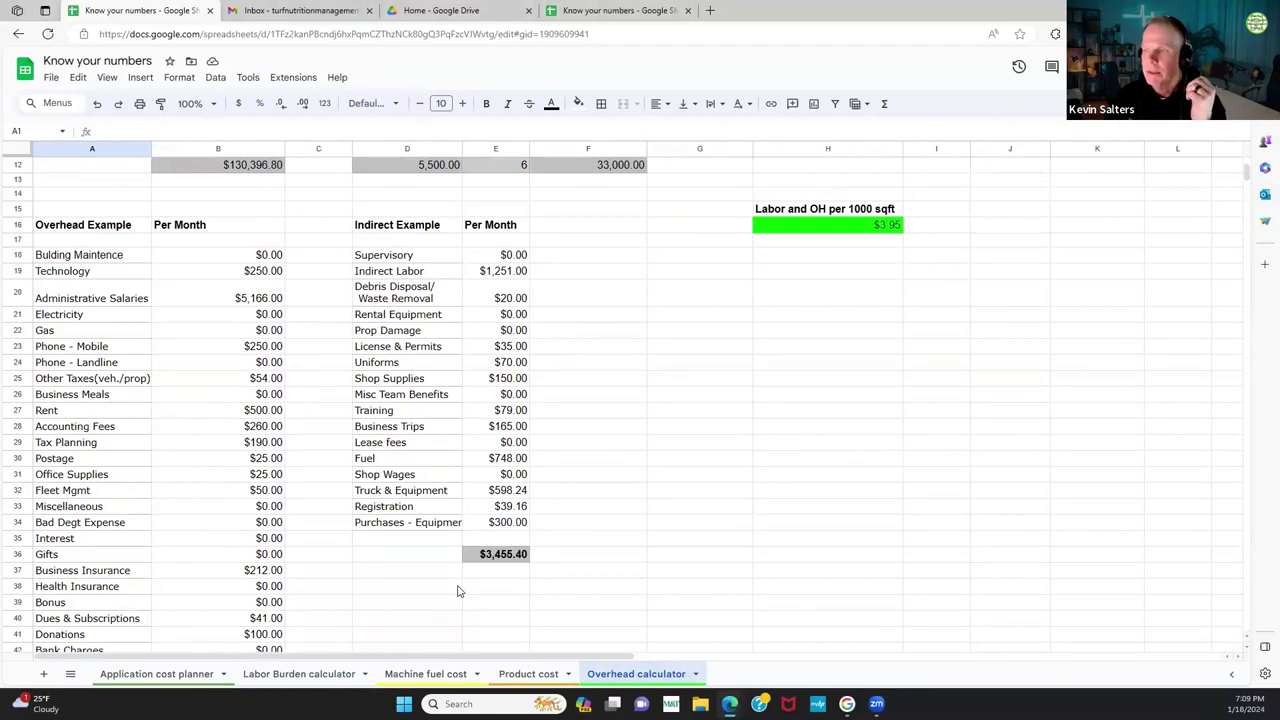
{"action": "scroll", "coordinate": [461, 591], "scroll_direction": "up", "scroll_amount": 1}
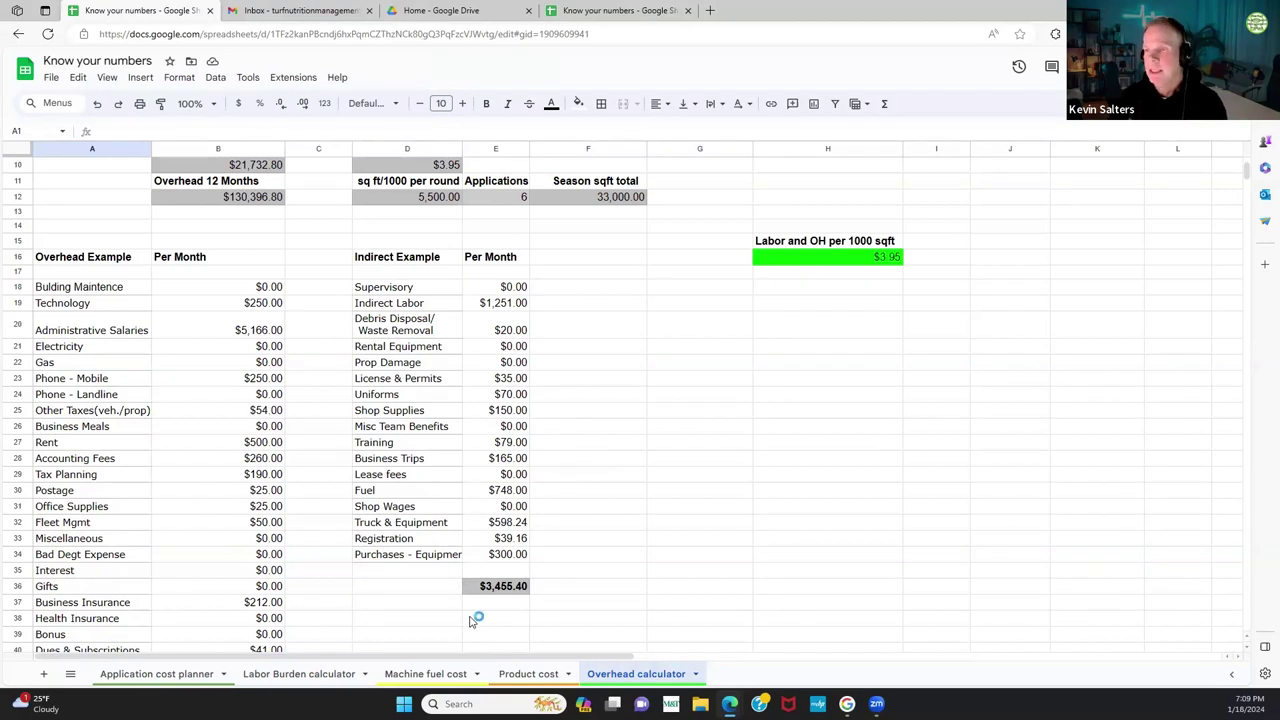
{"action": "scroll", "coordinate": [427, 559], "scroll_direction": "down", "scroll_amount": 2}
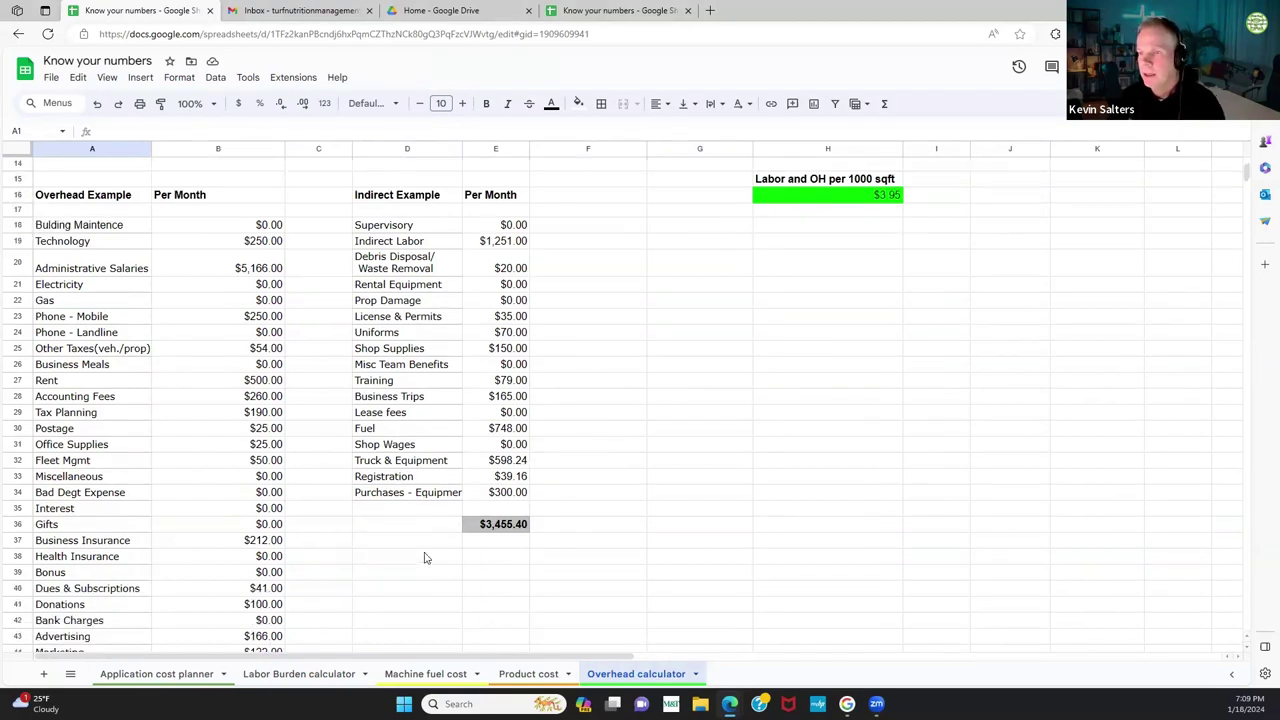
{"action": "left_click", "coordinate": [270, 225]}
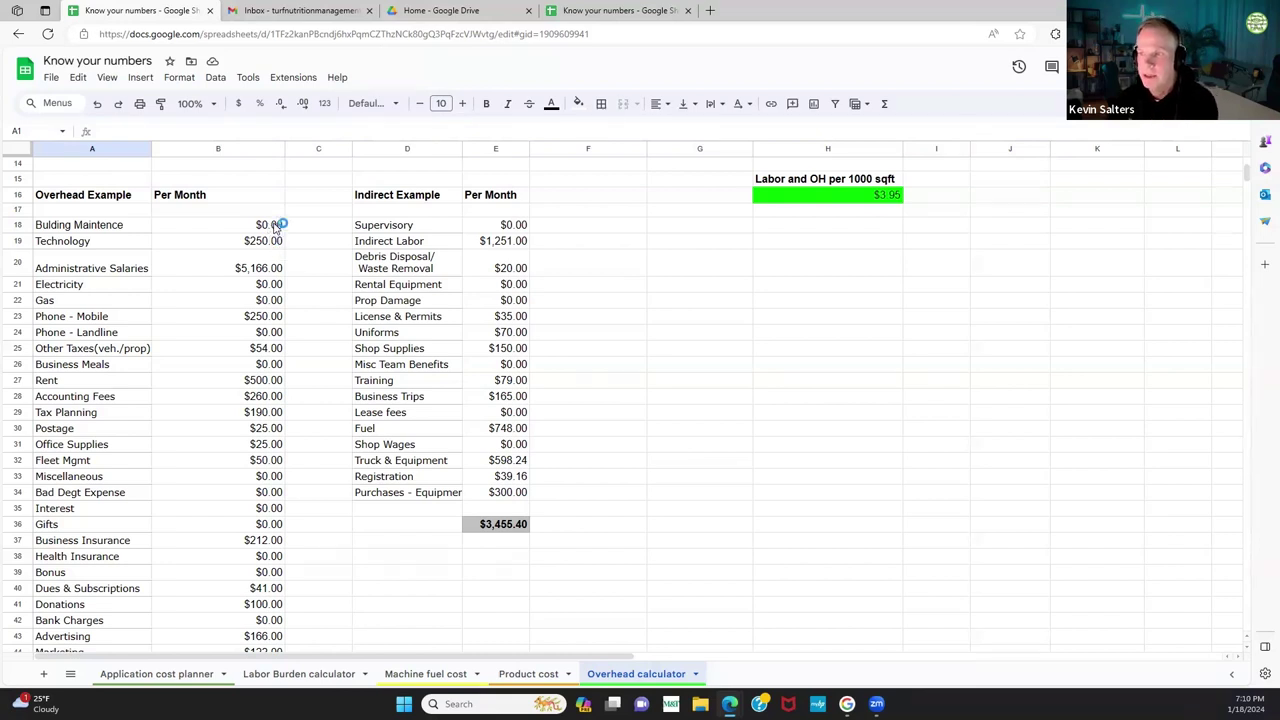
{"action": "left_click", "coordinate": [285, 222]}
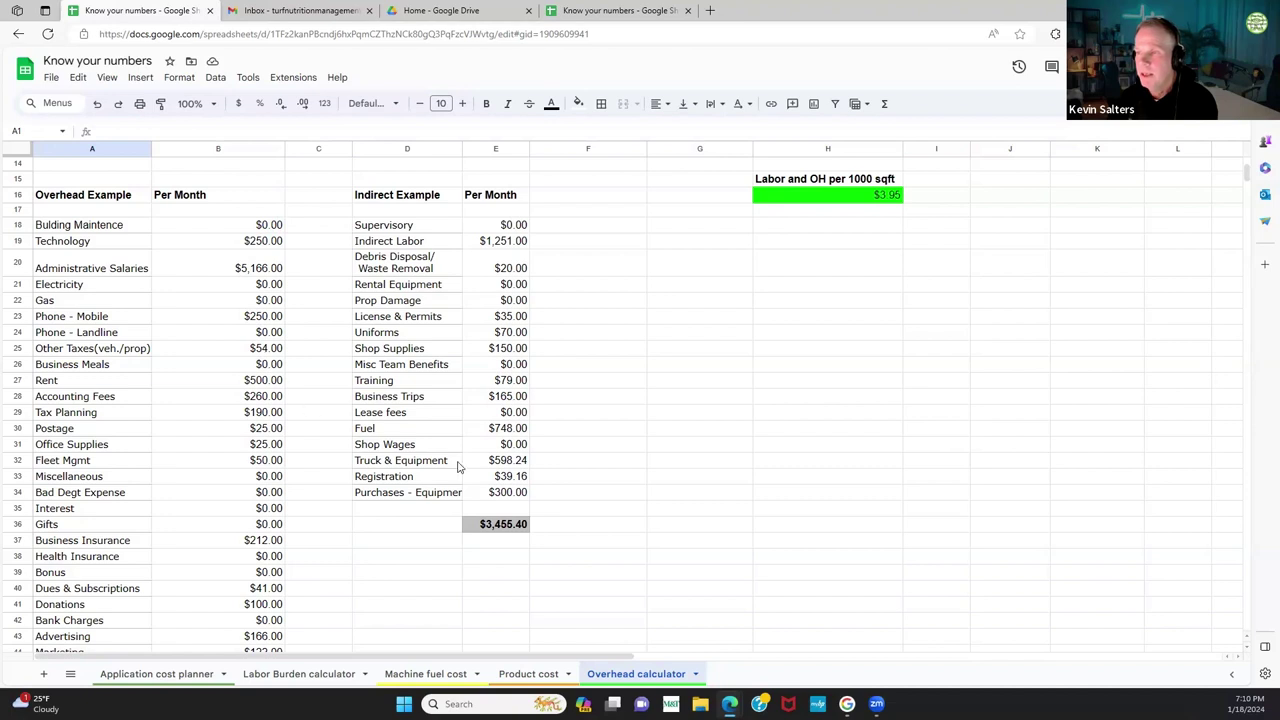
Step: Review the full list of monthly overhead items from Building Maintenance through Recycling, including the totals of both cost columns
{"action": "scroll", "coordinate": [557, 467], "scroll_direction": "down", "scroll_amount": 2}
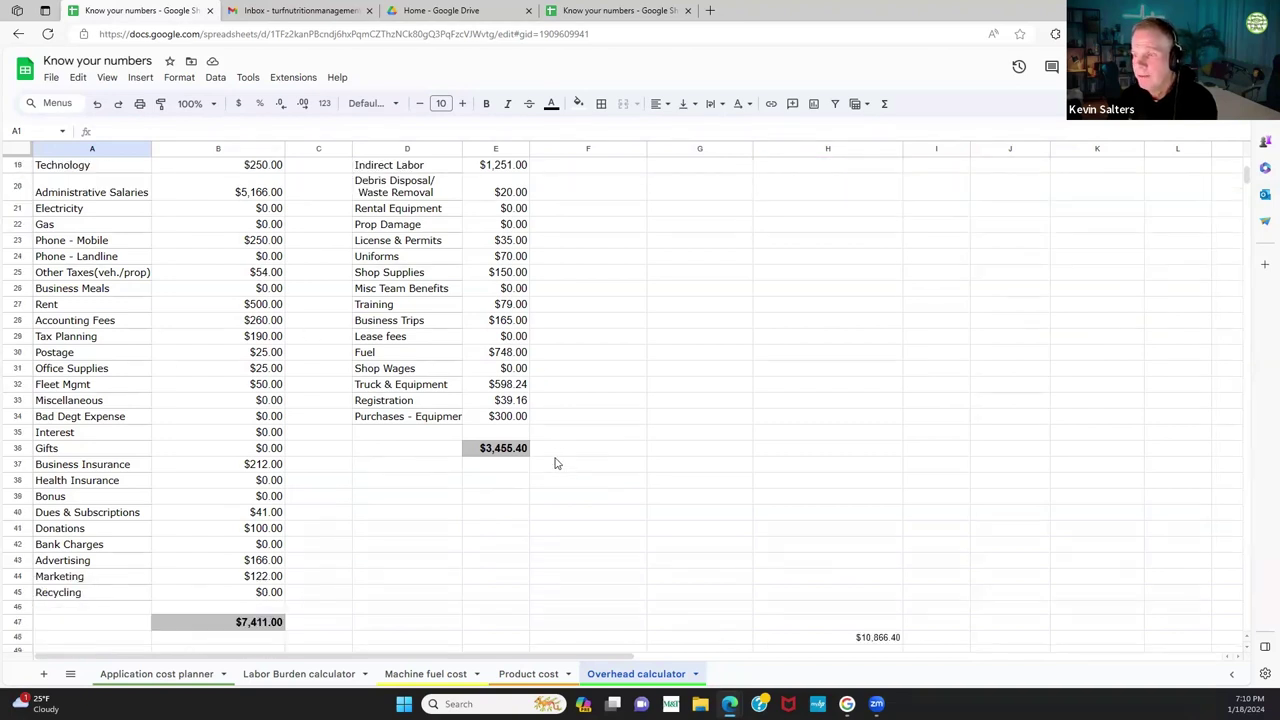
{"action": "scroll", "coordinate": [560, 467], "scroll_direction": "up", "scroll_amount": 1}
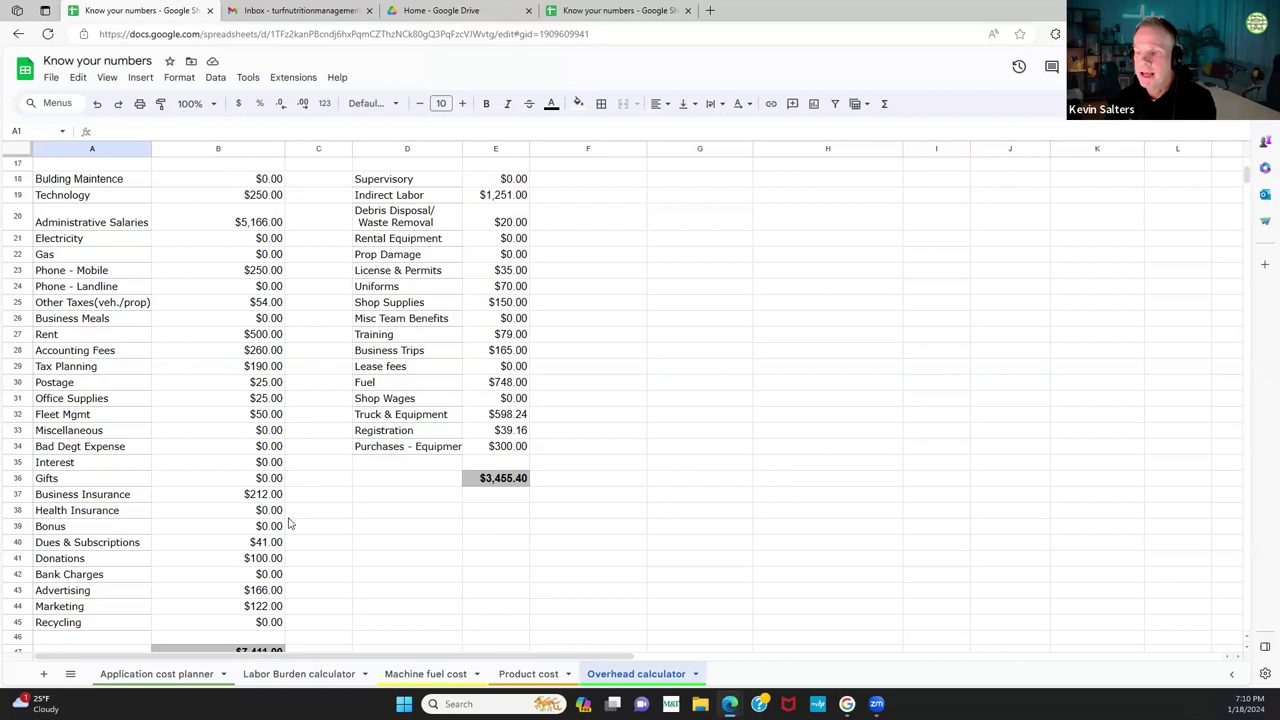
{"action": "scroll", "coordinate": [405, 565], "scroll_direction": "down", "scroll_amount": 1}
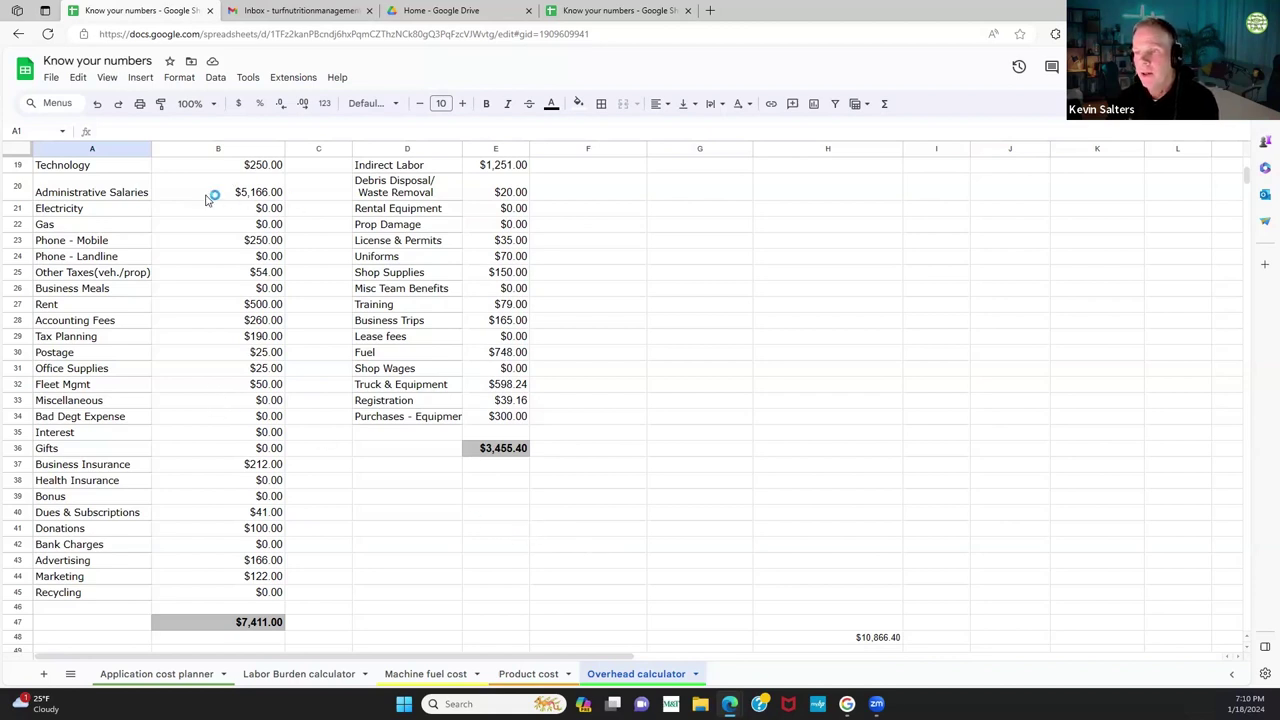
{"action": "scroll", "coordinate": [300, 443], "scroll_direction": "up", "scroll_amount": 3}
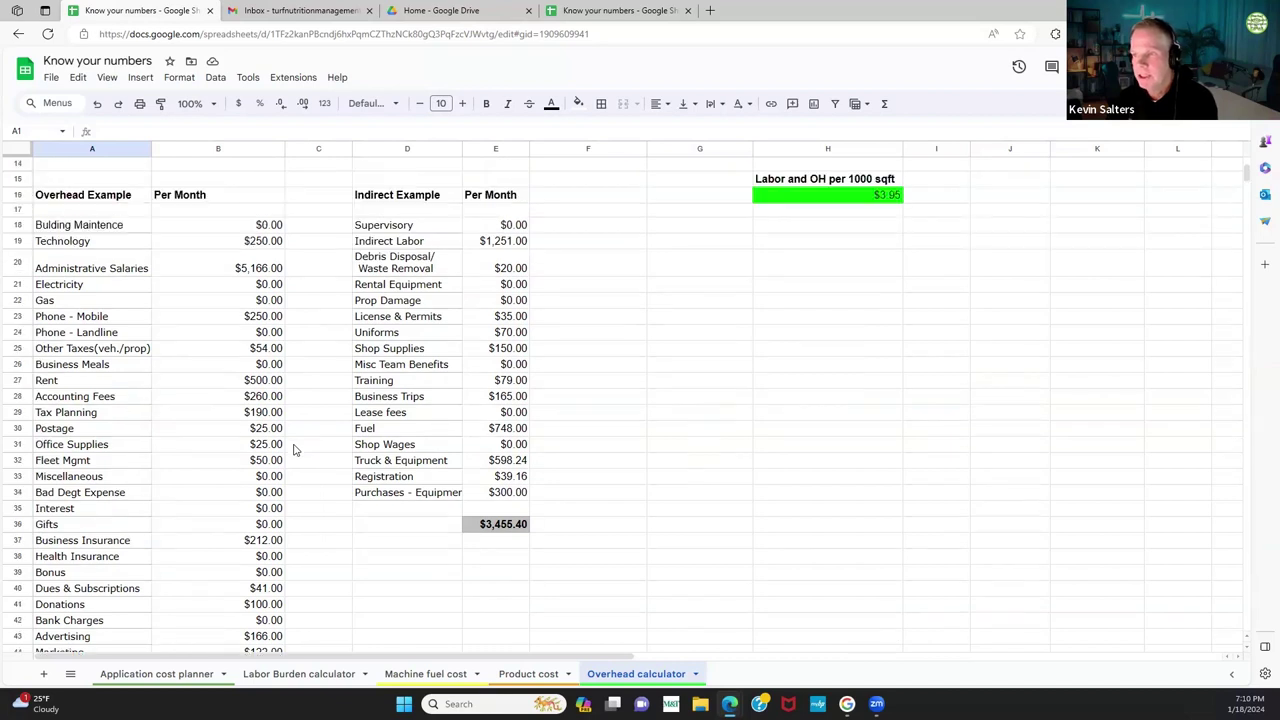
{"action": "scroll", "coordinate": [295, 449], "scroll_direction": "down", "scroll_amount": 1}
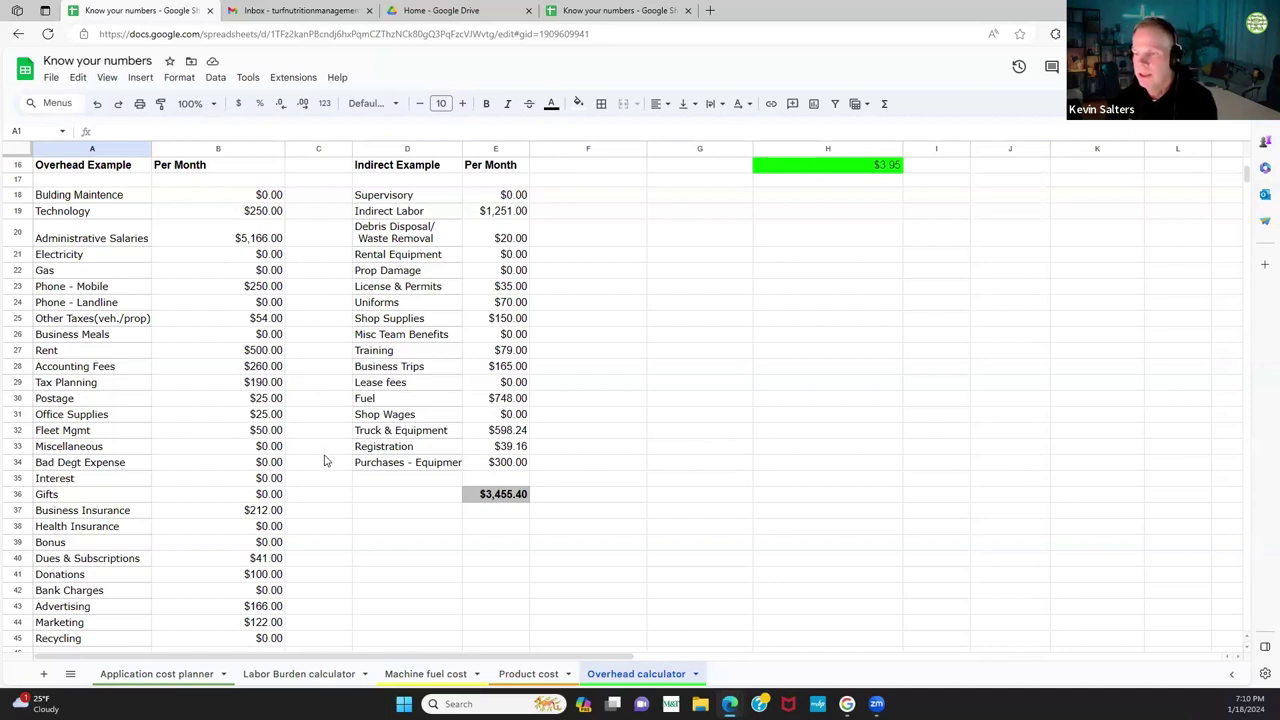
{"action": "scroll", "coordinate": [324, 458], "scroll_direction": "down", "scroll_amount": 1}
{"action": "scroll", "coordinate": [324, 460], "scroll_direction": "up", "scroll_amount": 1}
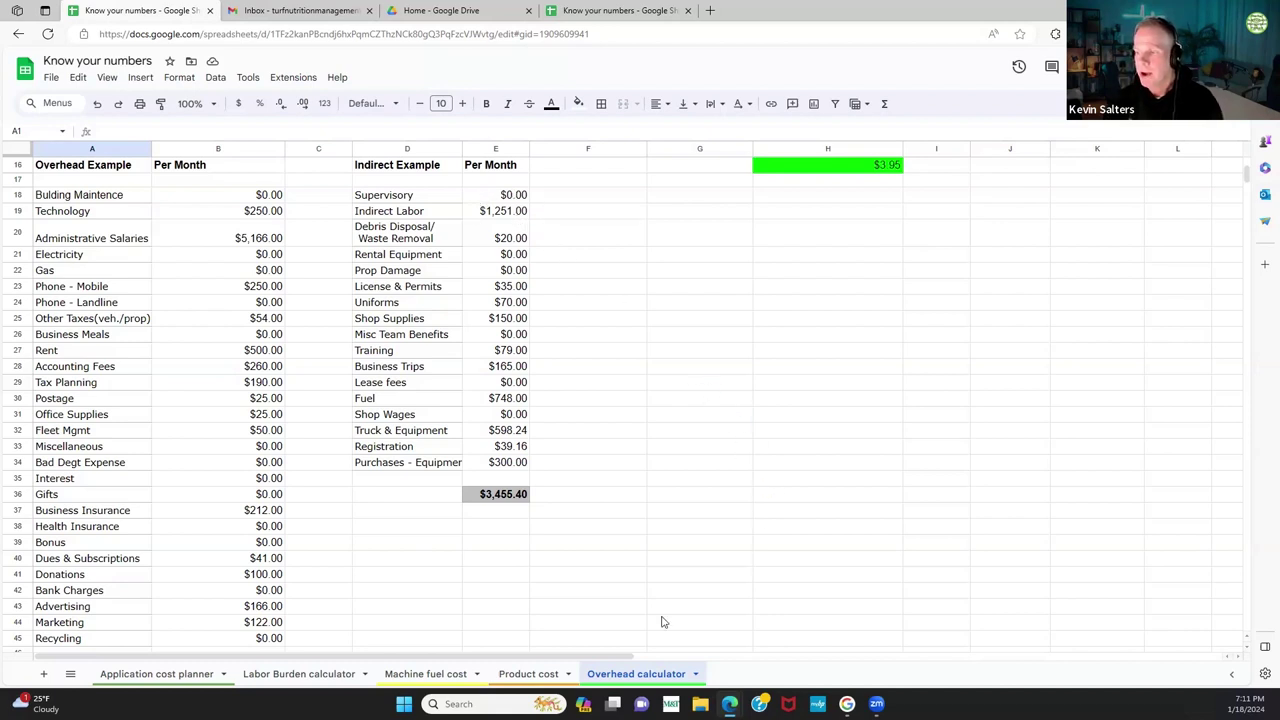
Step: Open the Labor Burden calculator sheet and inspect the Unbillable Time percentage
{"action": "left_click", "coordinate": [330, 674]}
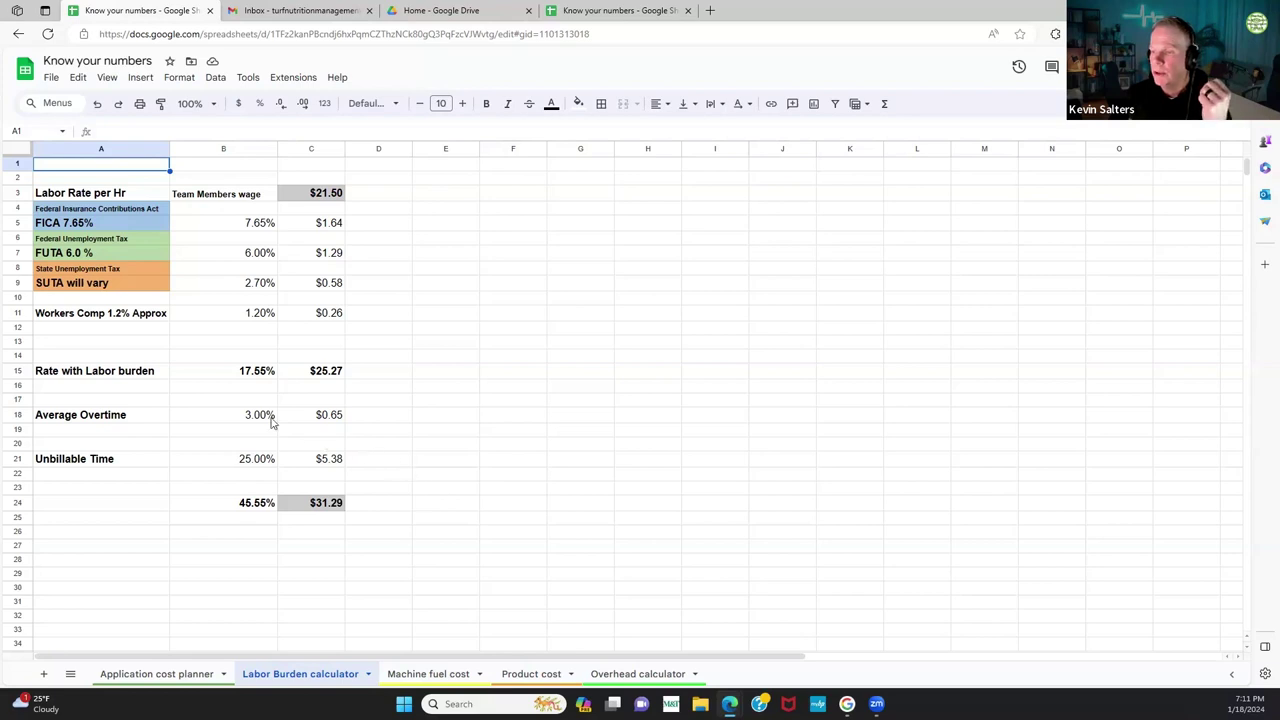
{"action": "left_click", "coordinate": [255, 459]}
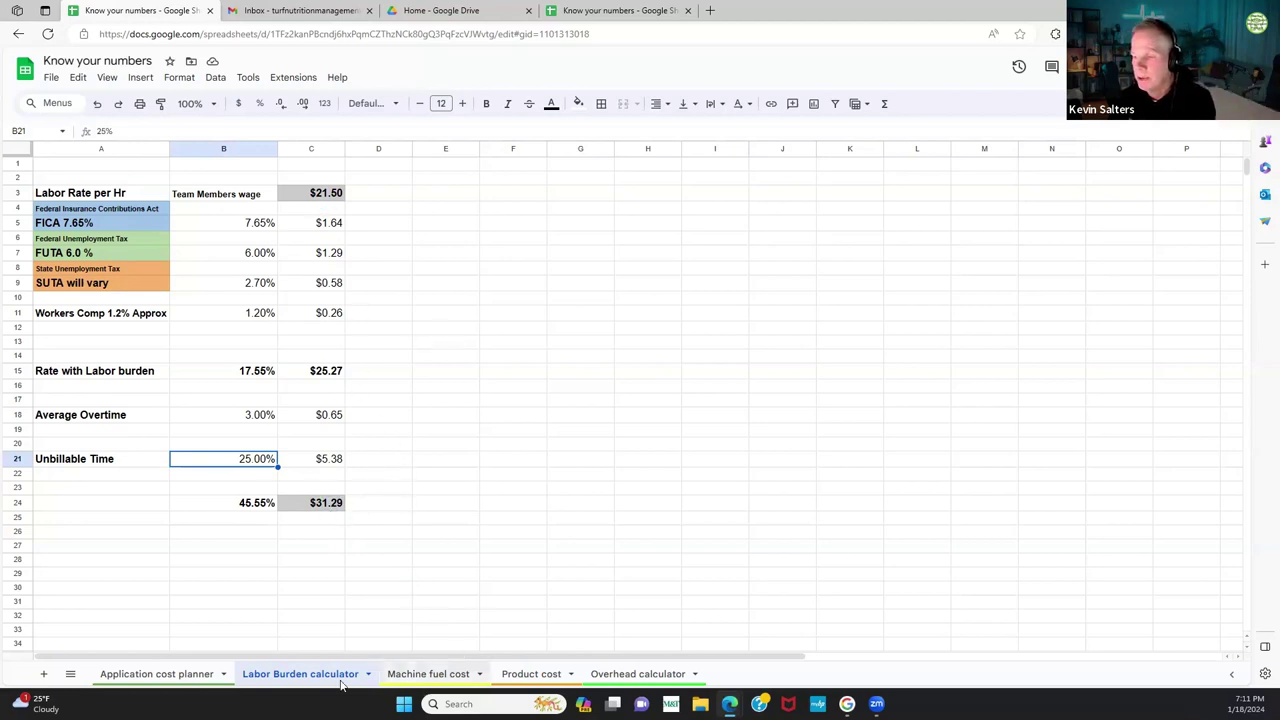
Step: Return to the Overhead calculator sheet and compare the monthly costs with the overhead per application, per 12 months and per 1000
{"action": "left_click", "coordinate": [617, 677]}
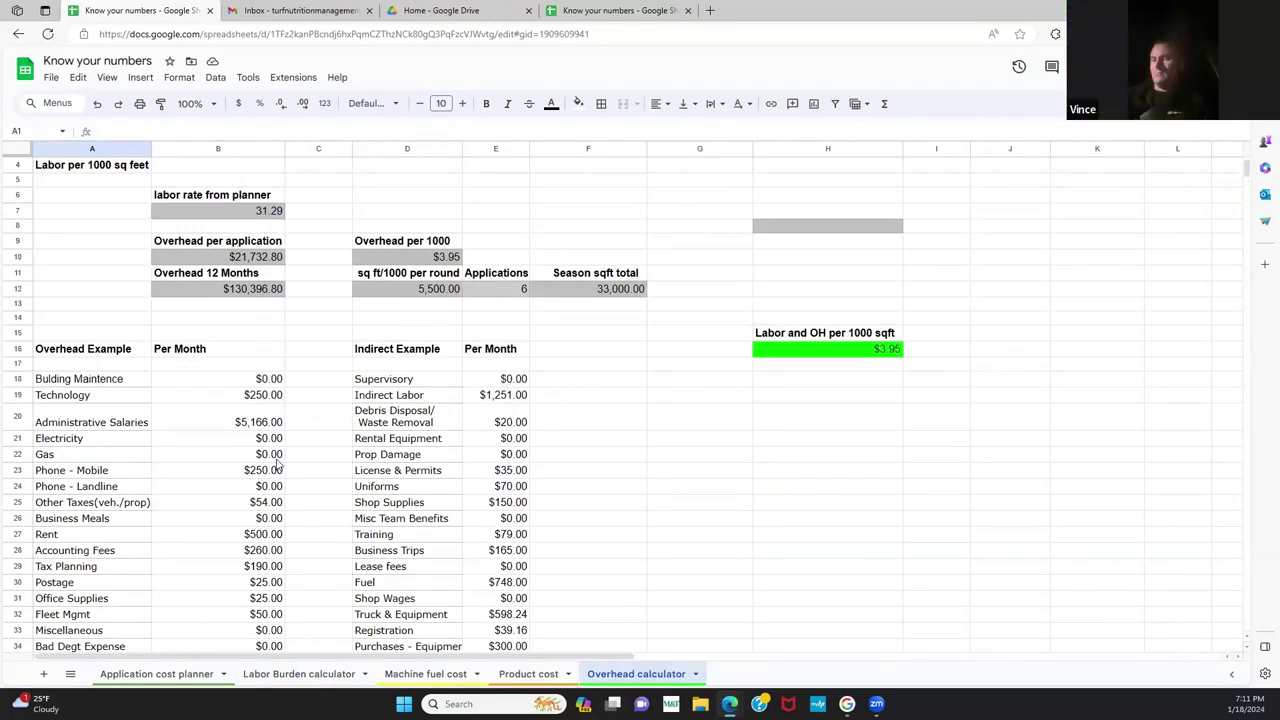
{"action": "scroll", "coordinate": [284, 523], "scroll_direction": "down", "scroll_amount": 3}
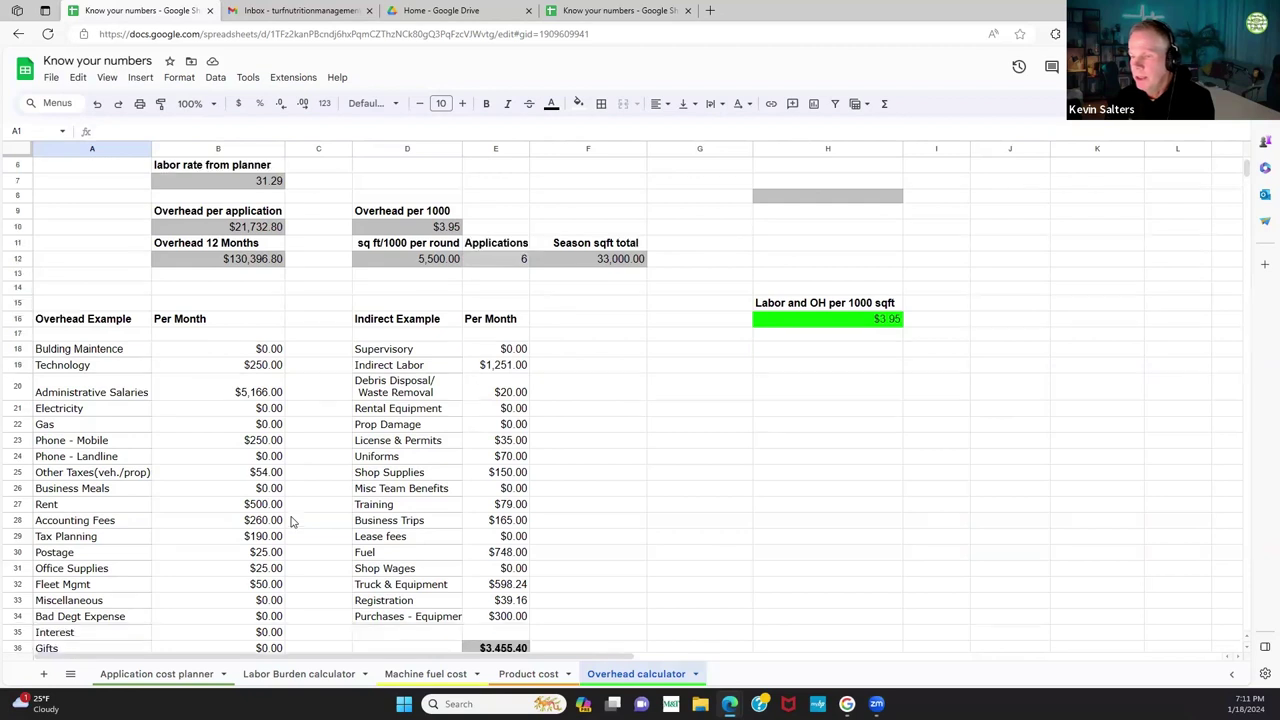
{"action": "scroll", "coordinate": [293, 515], "scroll_direction": "down", "scroll_amount": 3}
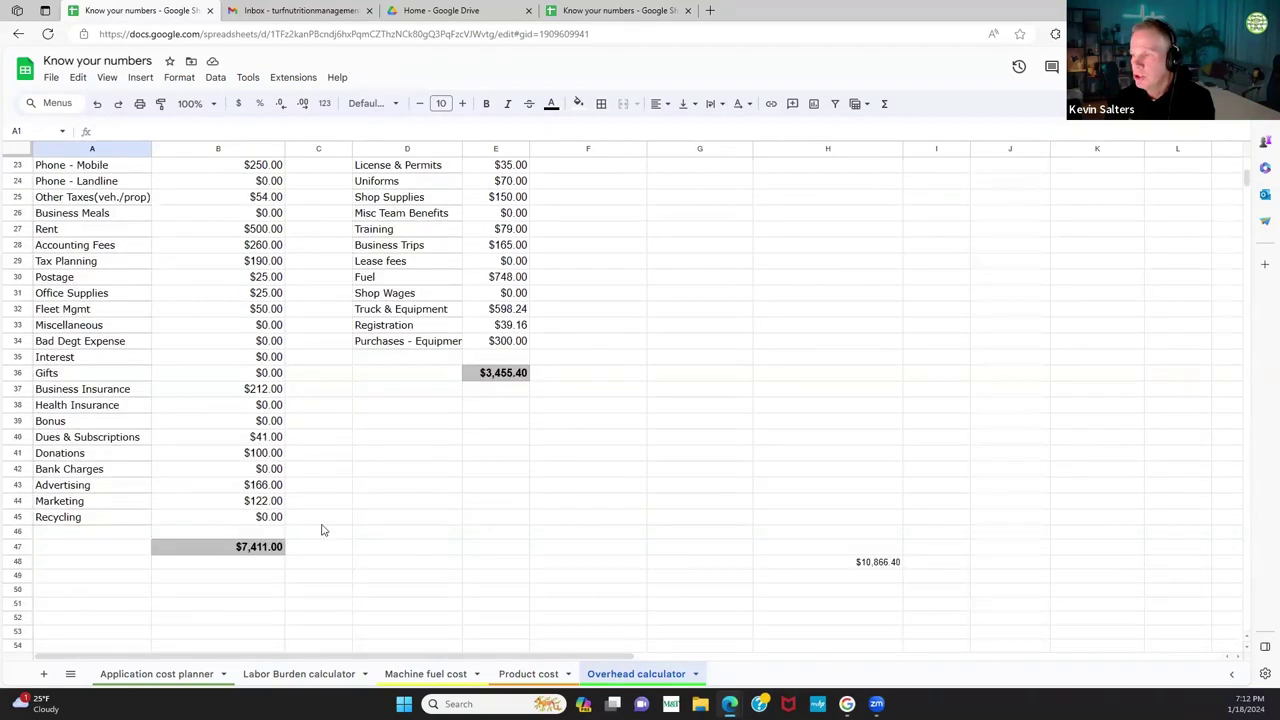
{"action": "scroll", "coordinate": [515, 445], "scroll_direction": "up", "scroll_amount": 6}
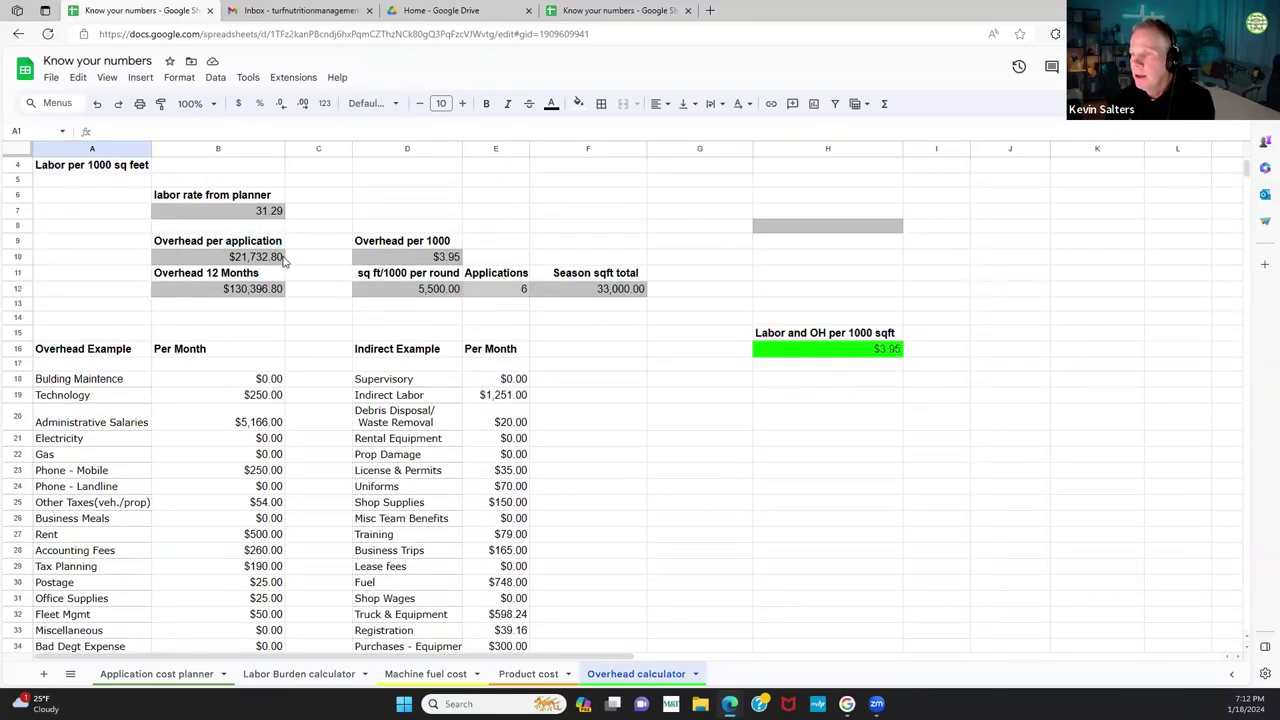
{"action": "left_click", "coordinate": [272, 257]}
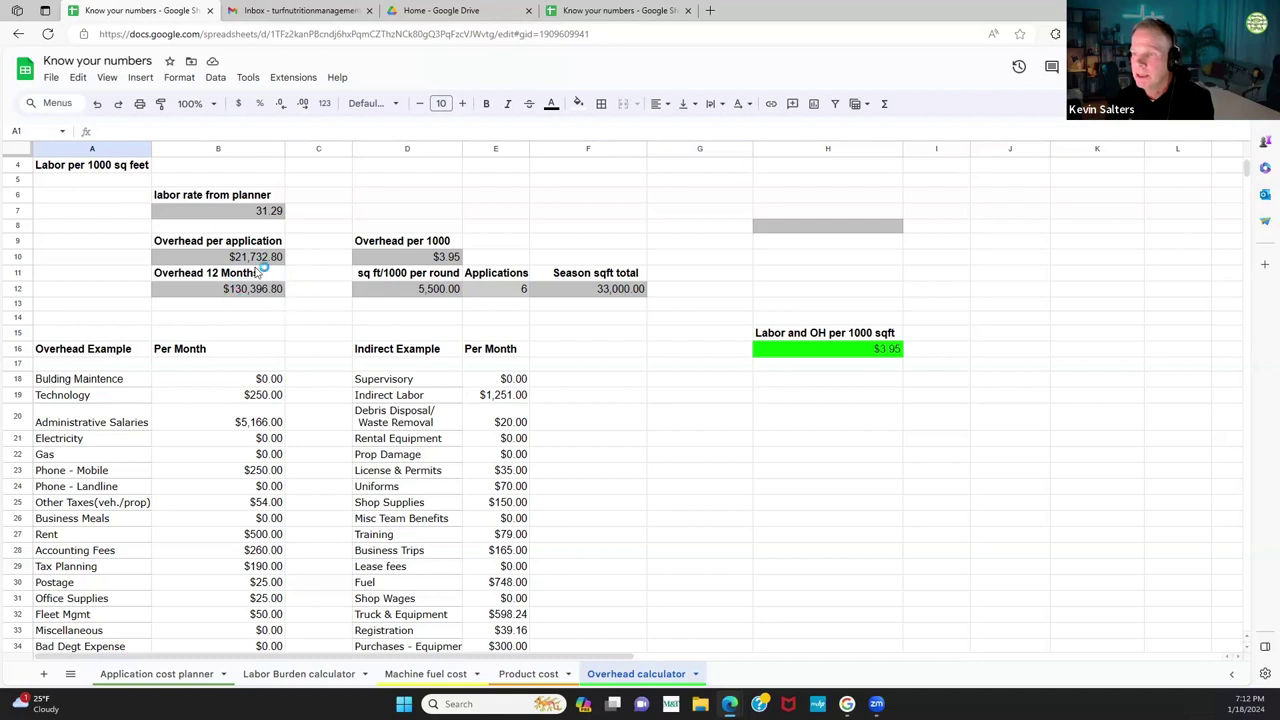
{"action": "scroll", "coordinate": [300, 428], "scroll_direction": "down", "scroll_amount": 3}
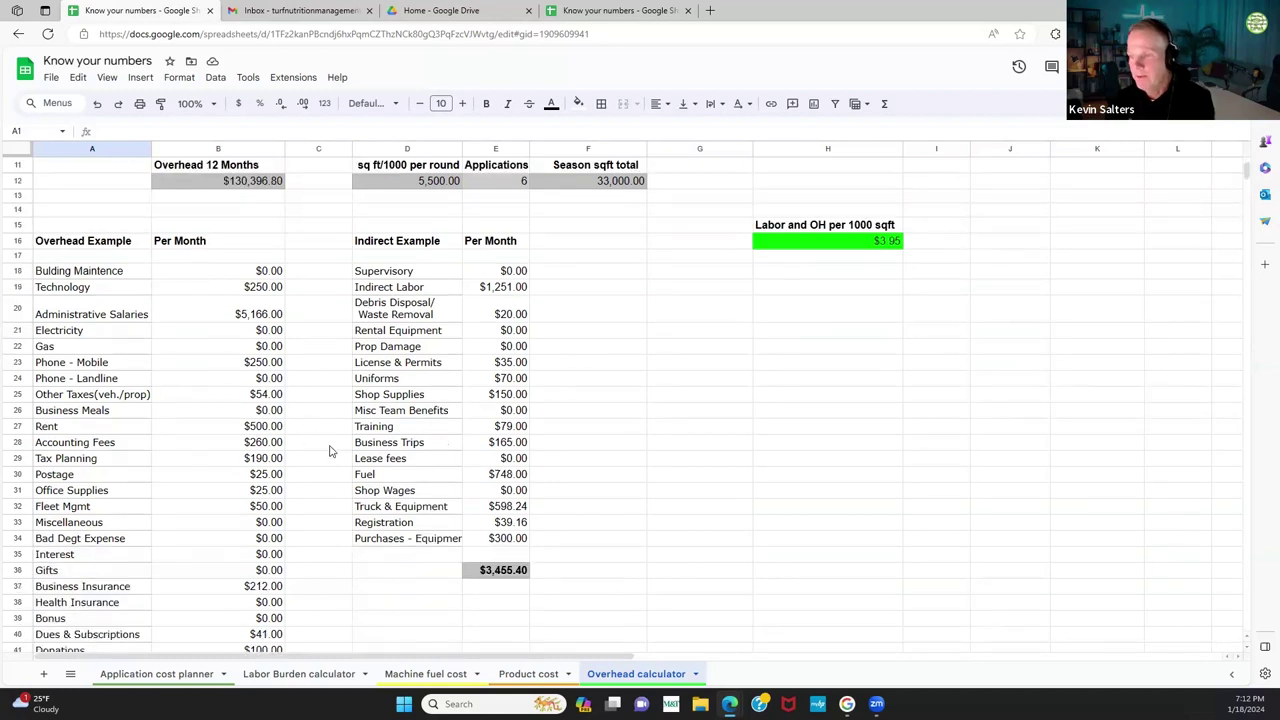
{"action": "scroll", "coordinate": [279, 335], "scroll_direction": "up", "scroll_amount": 2}
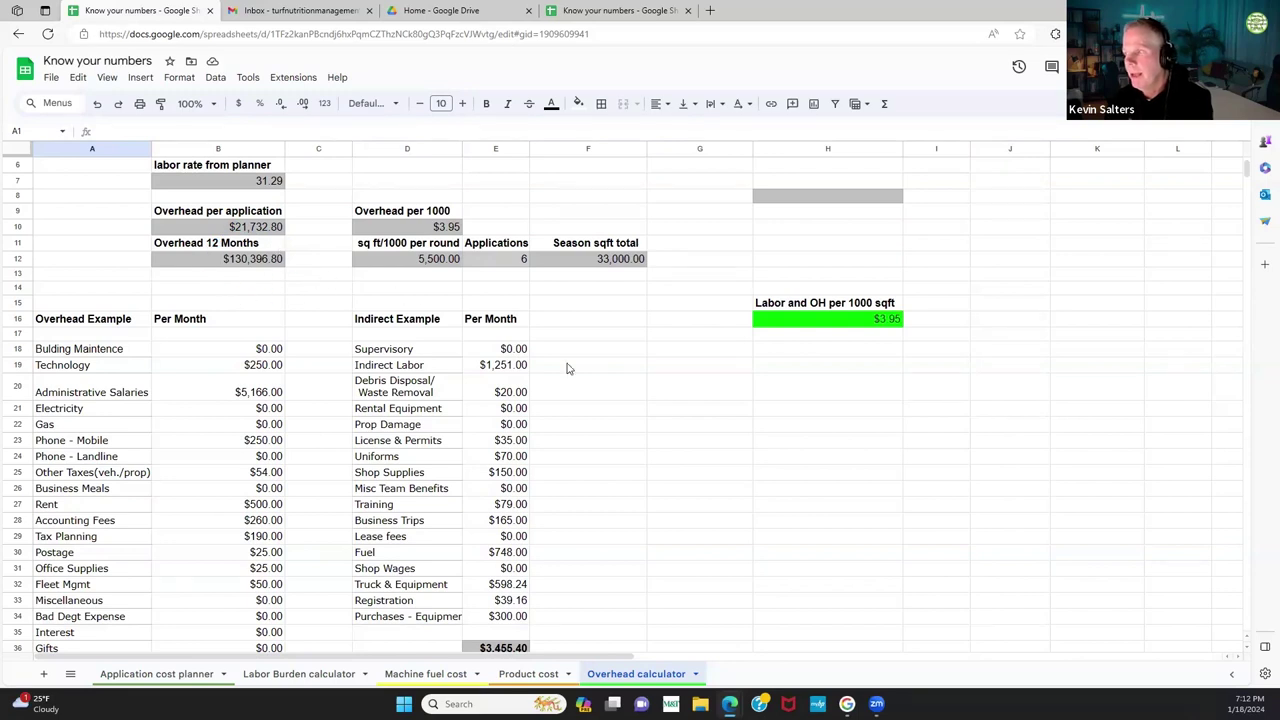
{"action": "scroll", "coordinate": [773, 478], "scroll_direction": "up", "scroll_amount": 1}
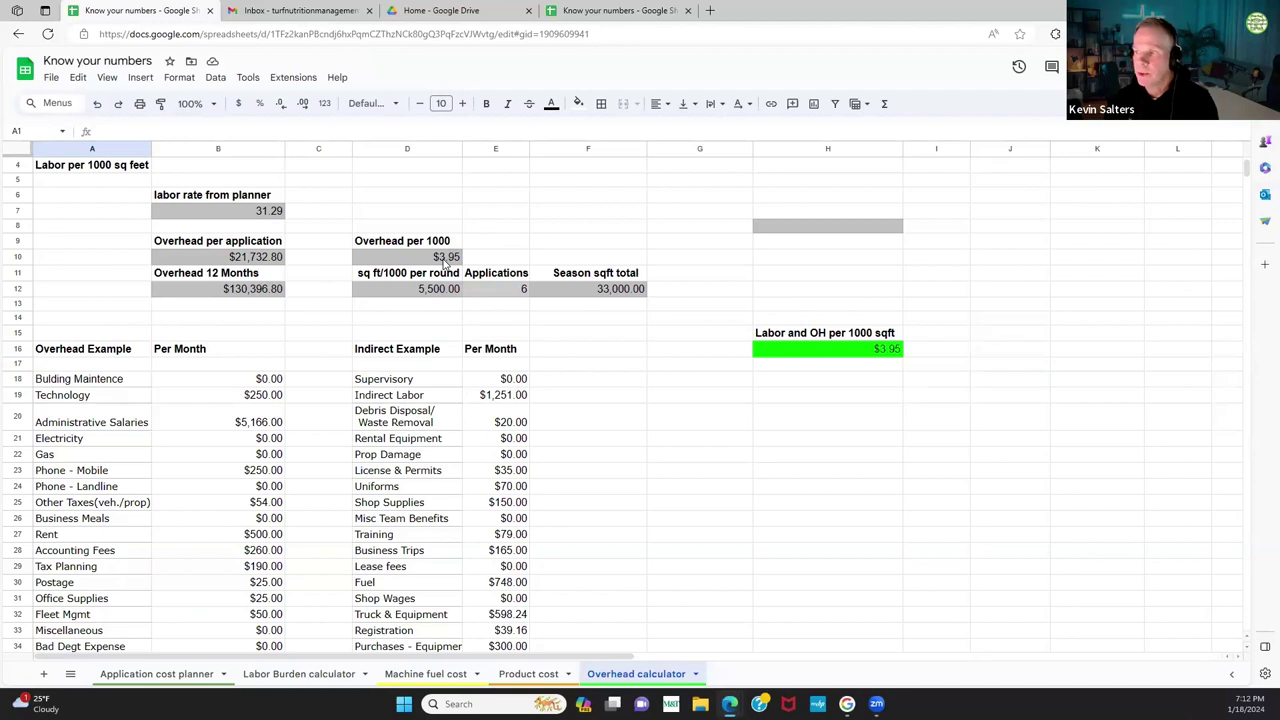
Step: Check the Labor and OH per 1000 sqft figure against the monthly overhead and indirect cost totals
{"action": "left_click", "coordinate": [888, 356]}
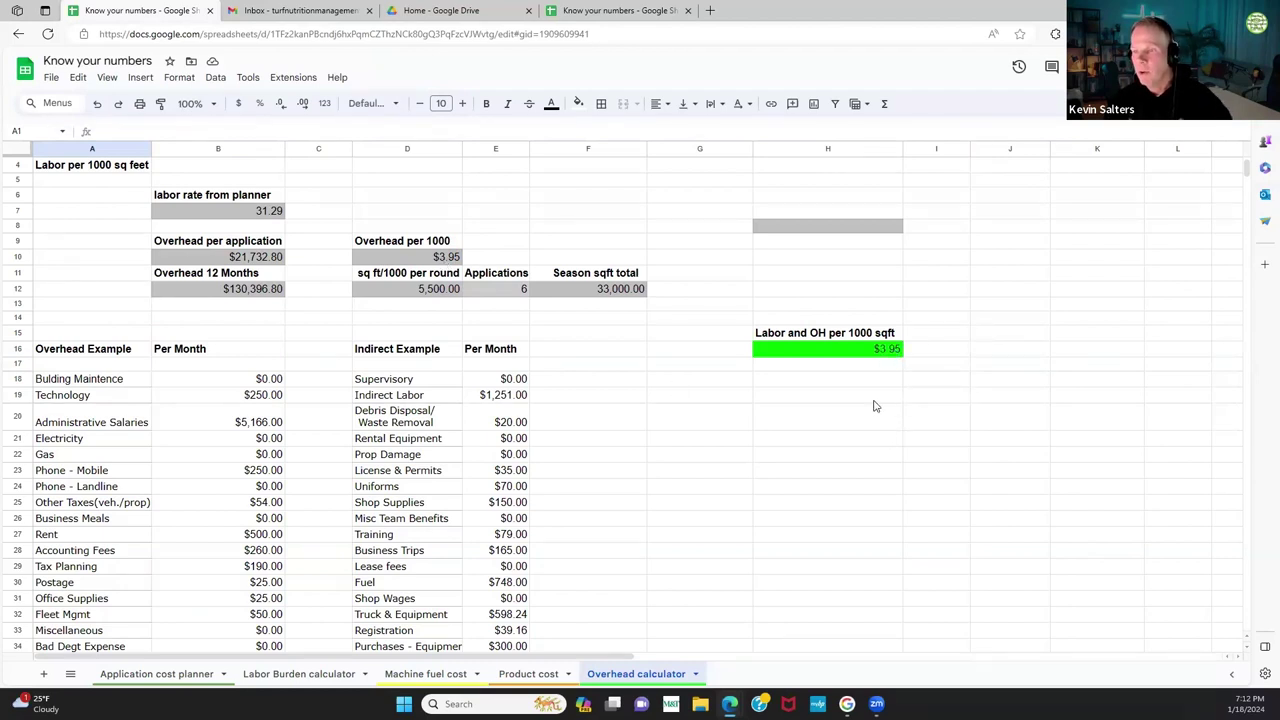
{"action": "scroll", "coordinate": [806, 472], "scroll_direction": "down", "scroll_amount": 2}
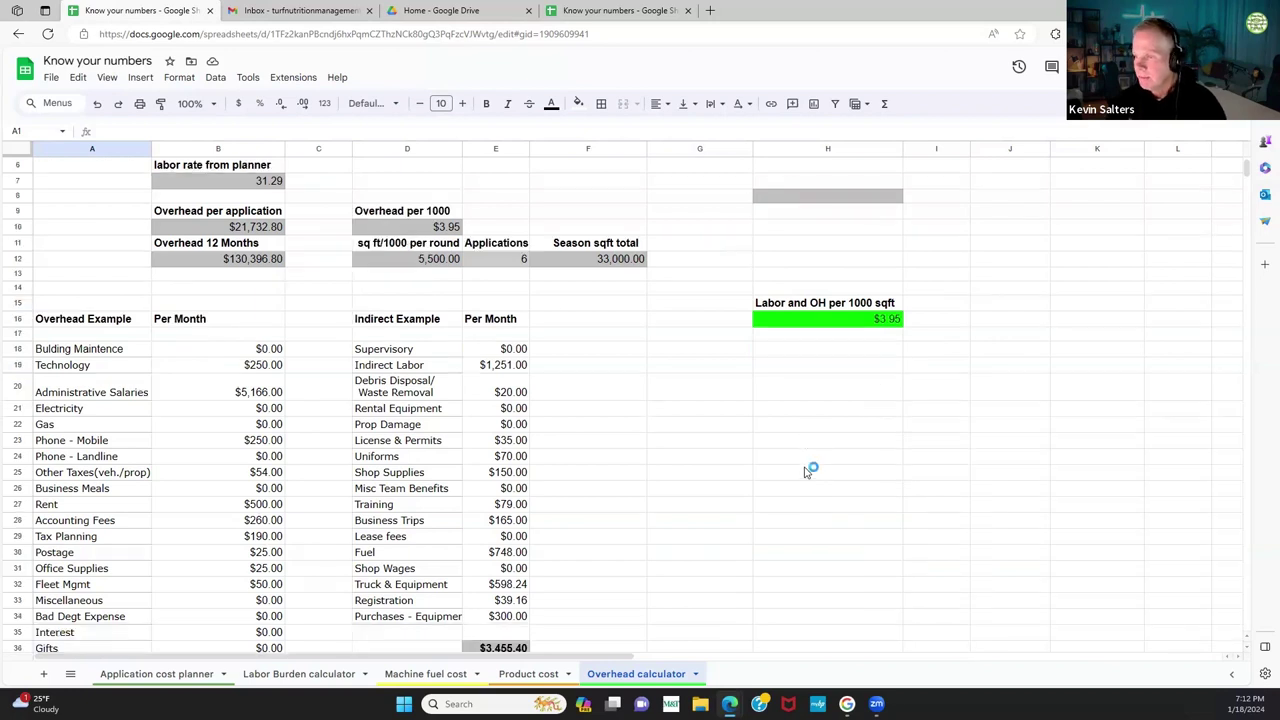
{"action": "scroll", "coordinate": [808, 468], "scroll_direction": "down", "scroll_amount": 4}
{"action": "scroll", "coordinate": [729, 571], "scroll_direction": "down", "scroll_amount": 2}
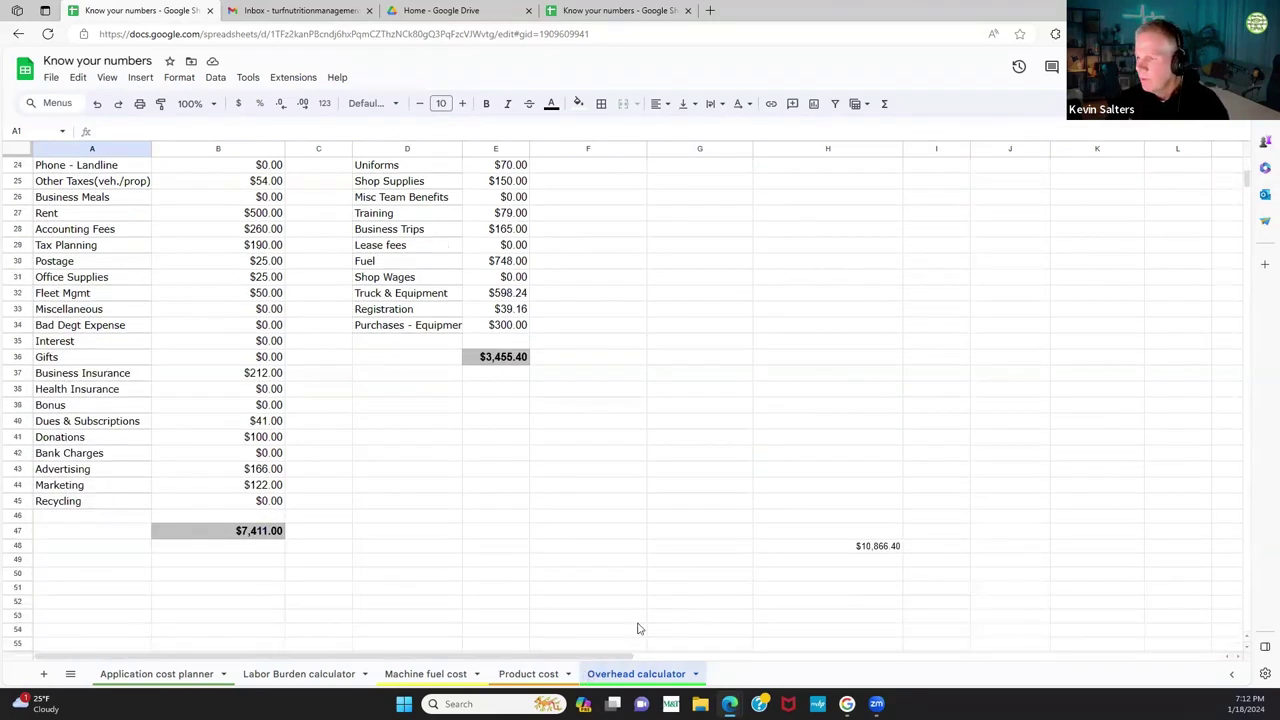
{"action": "scroll", "coordinate": [660, 591], "scroll_direction": "up", "scroll_amount": 3}
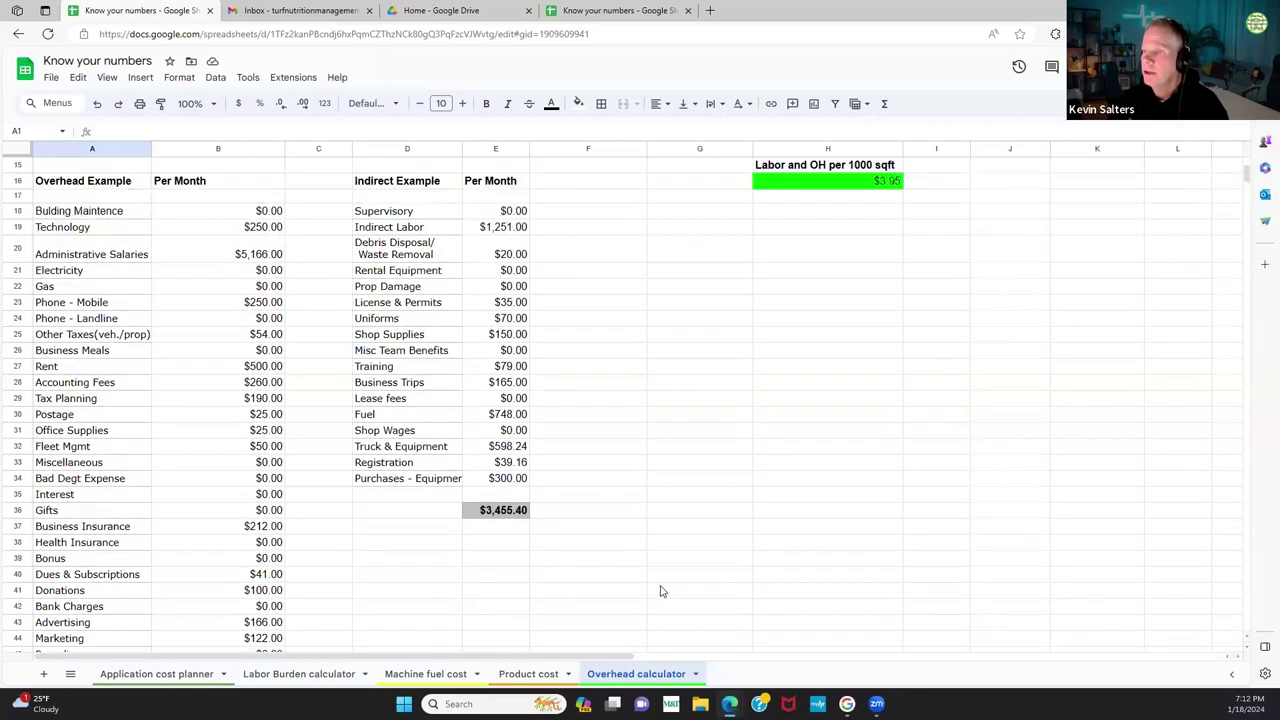
{"action": "scroll", "coordinate": [652, 495], "scroll_direction": "down", "scroll_amount": 2}
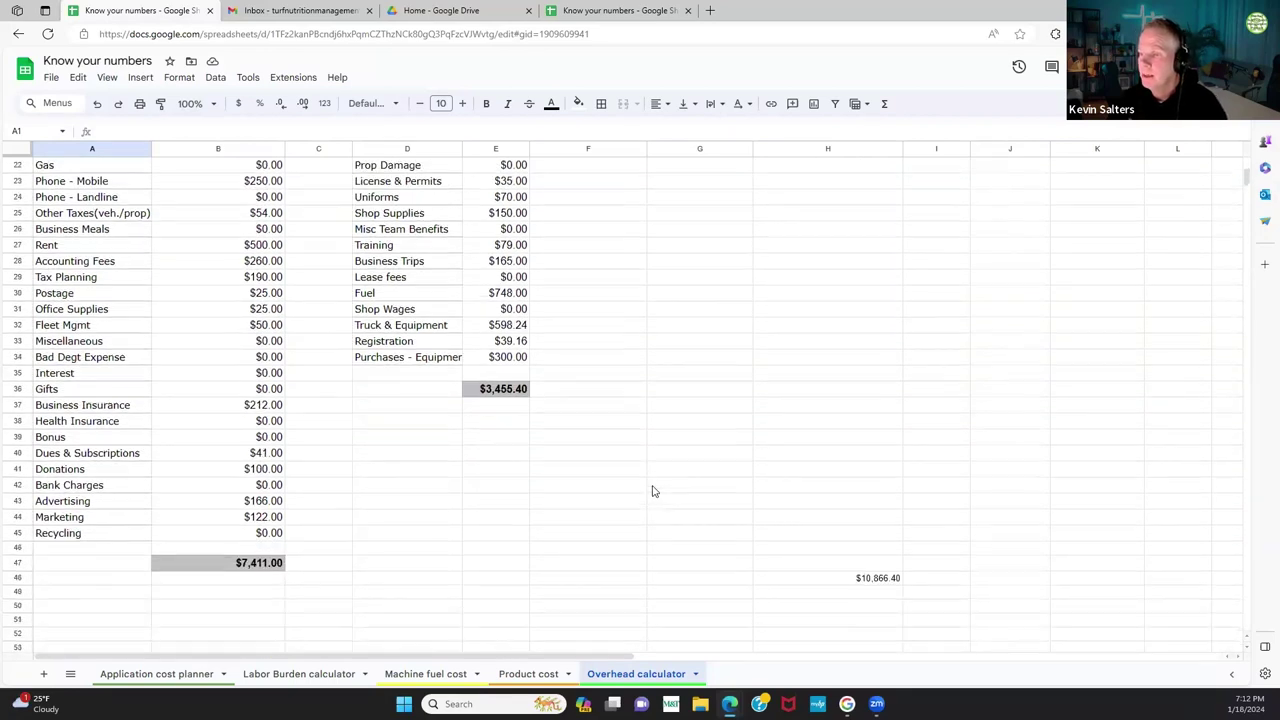
{"action": "scroll", "coordinate": [652, 491], "scroll_direction": "up", "scroll_amount": 1}
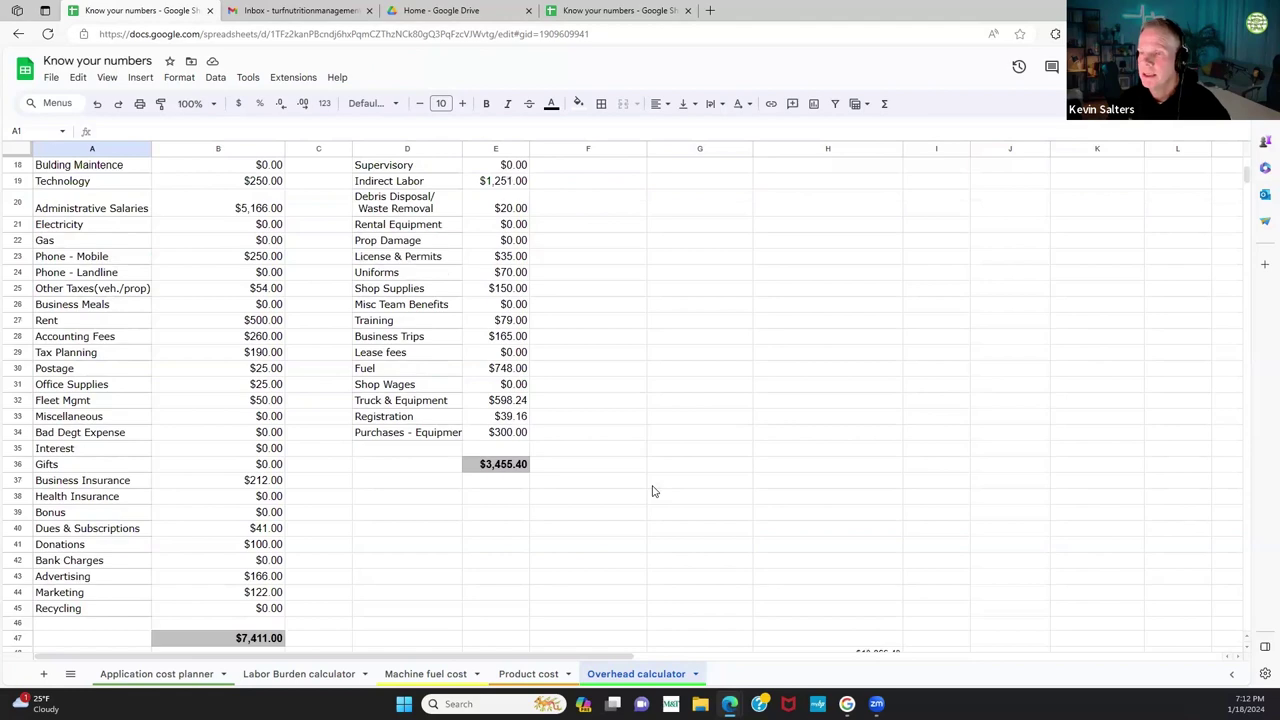
{"action": "scroll", "coordinate": [652, 487], "scroll_direction": "down", "scroll_amount": 3}
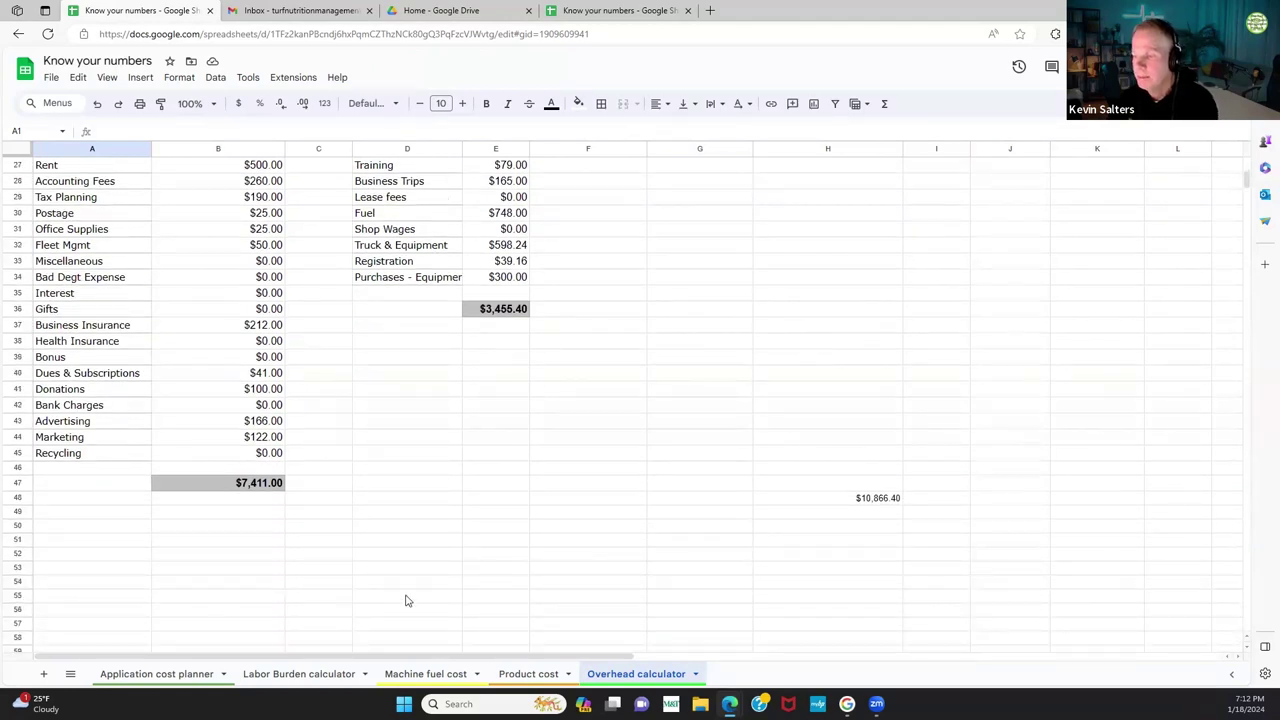
Step: On the Labor Burden calculator sheet, set both Average Overtime and Unbillable Time to 0%
{"action": "left_click", "coordinate": [297, 673]}
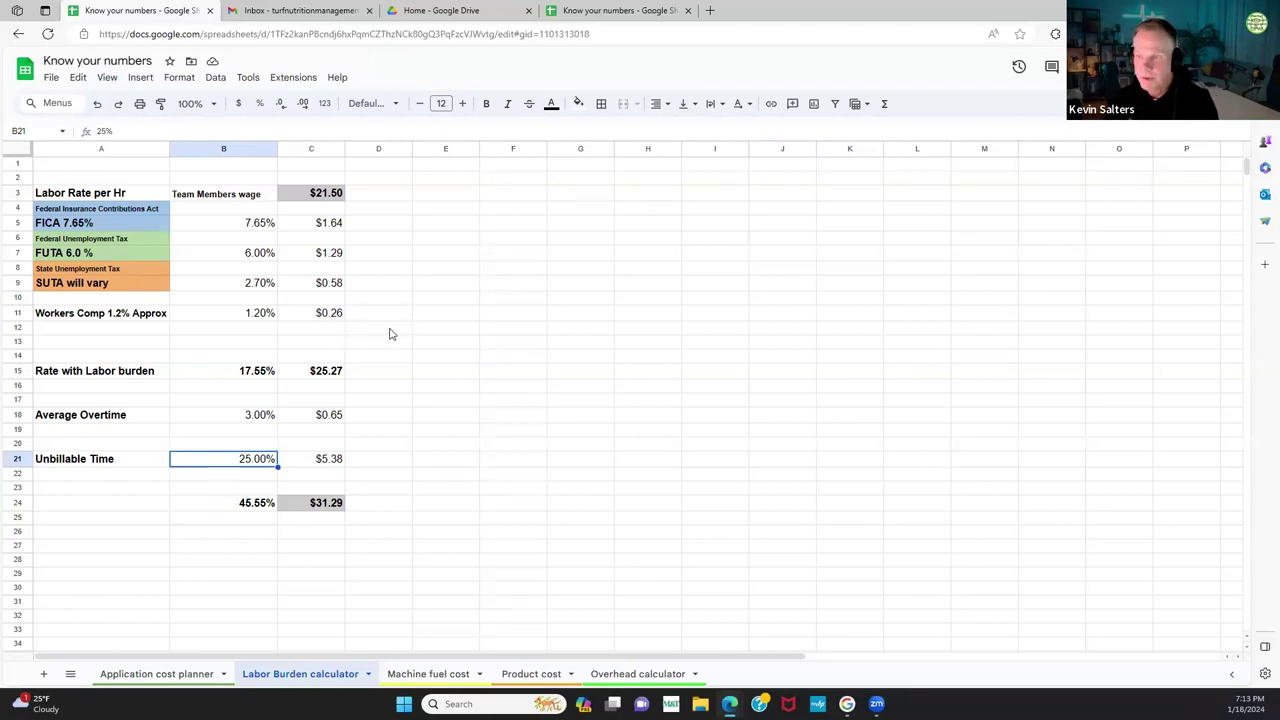
{"action": "scroll", "coordinate": [391, 334], "scroll_direction": "down", "scroll_amount": 1}
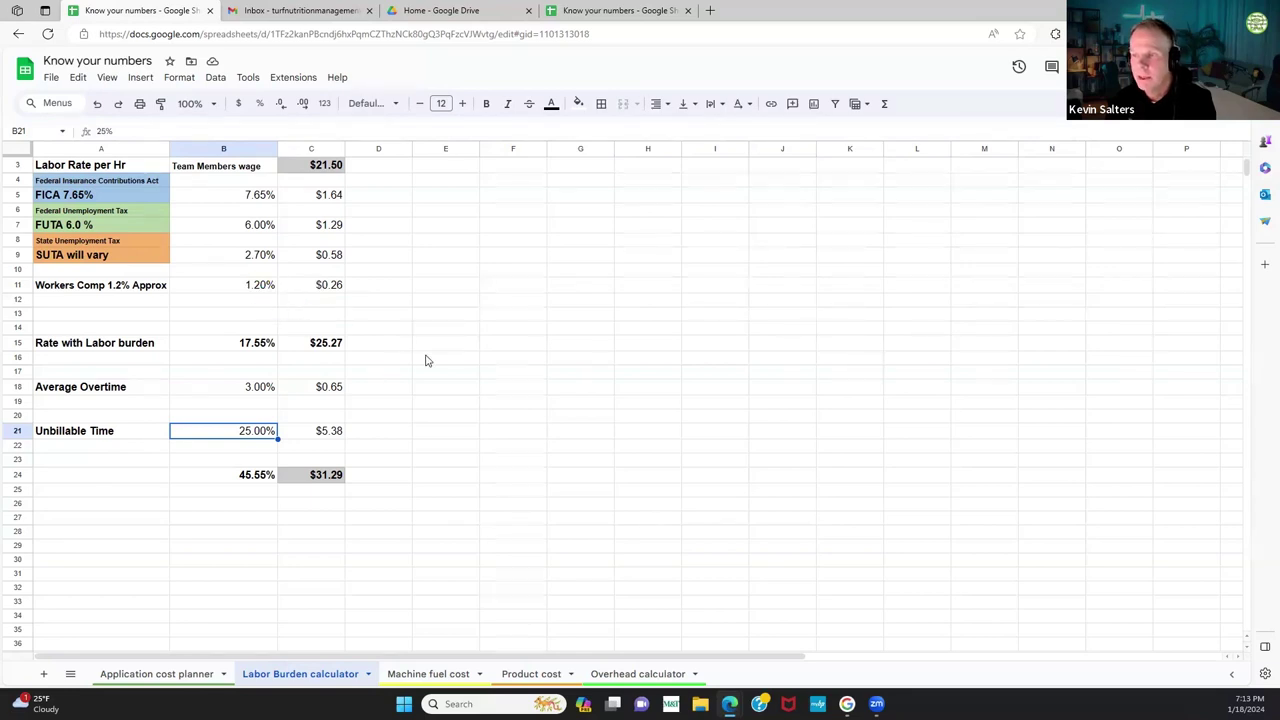
{"action": "scroll", "coordinate": [425, 360], "scroll_direction": "down", "scroll_amount": 1}
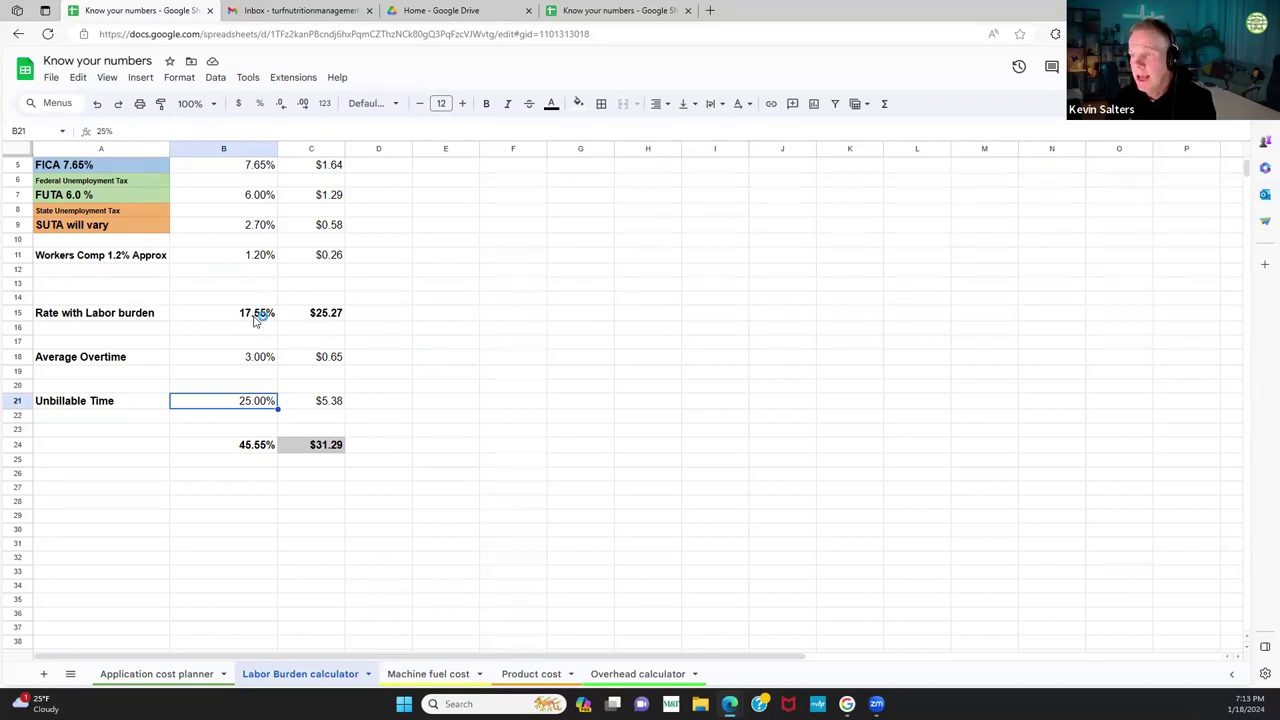
{"action": "scroll", "coordinate": [365, 323], "scroll_direction": "up", "scroll_amount": 2}
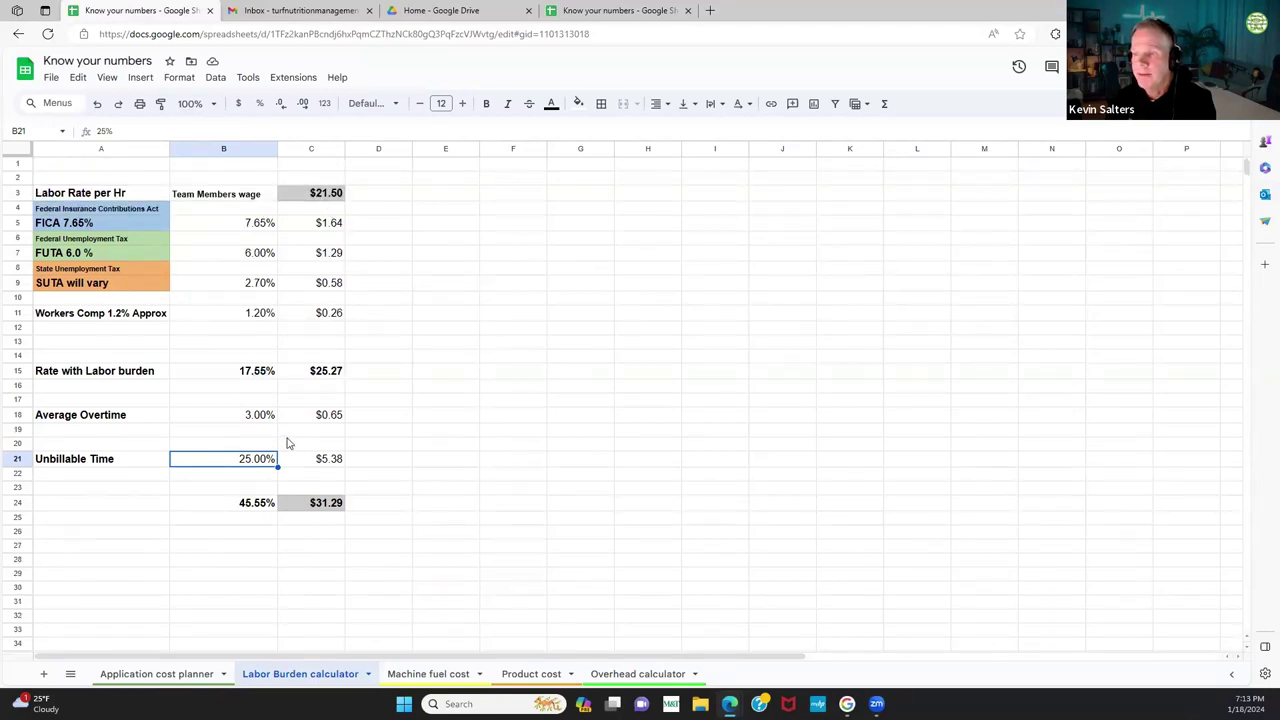
{"action": "left_click", "coordinate": [256, 416]}
{"action": "type", "text": "0"}
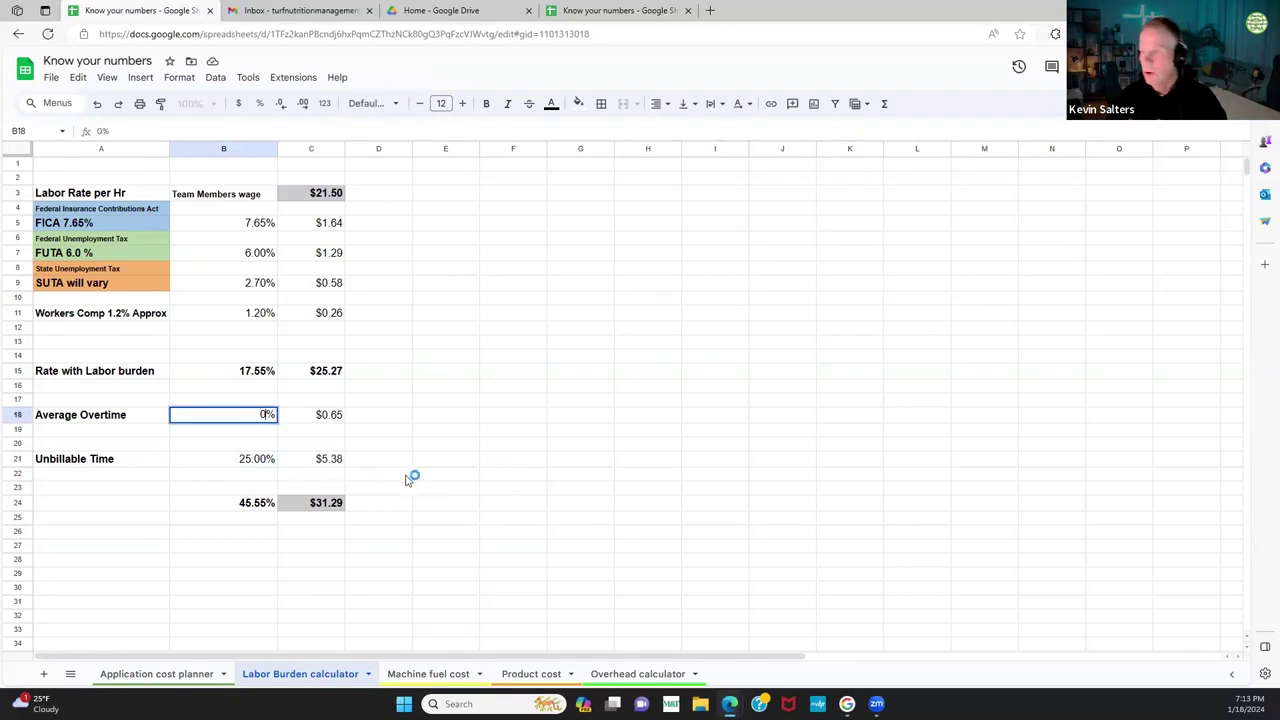
{"action": "left_click", "coordinate": [424, 472]}
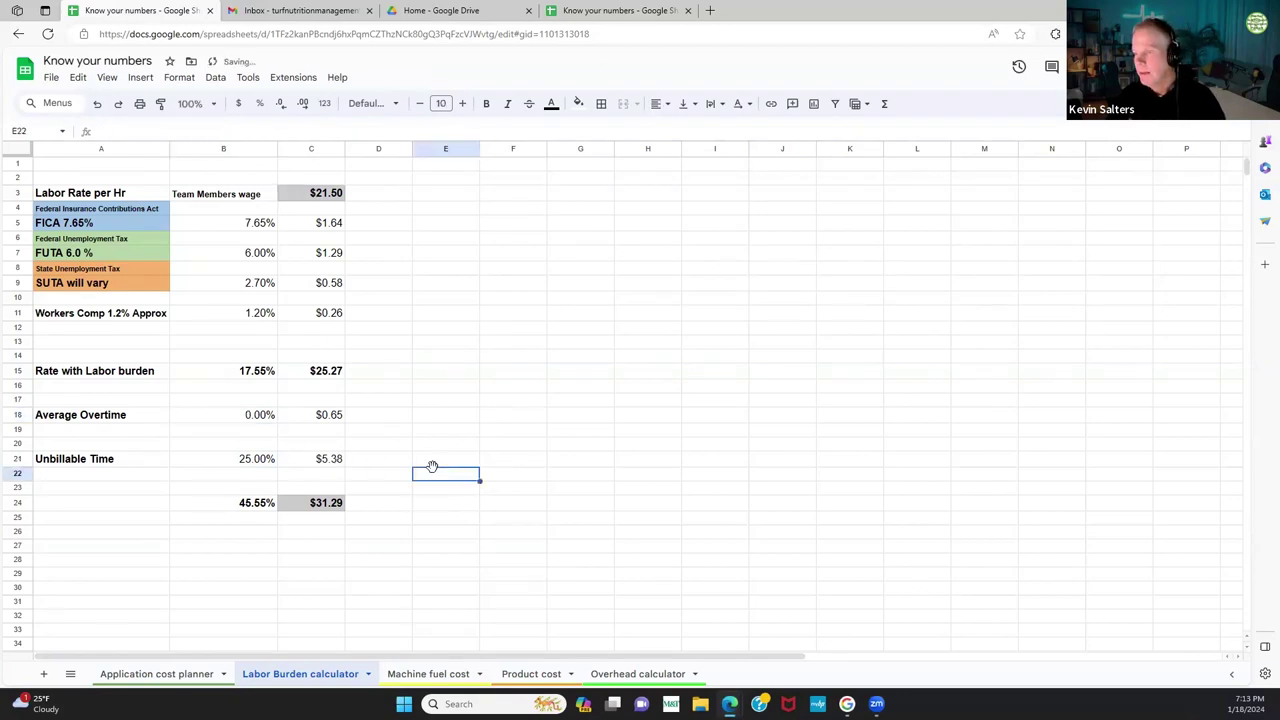
{"action": "left_click", "coordinate": [257, 462]}
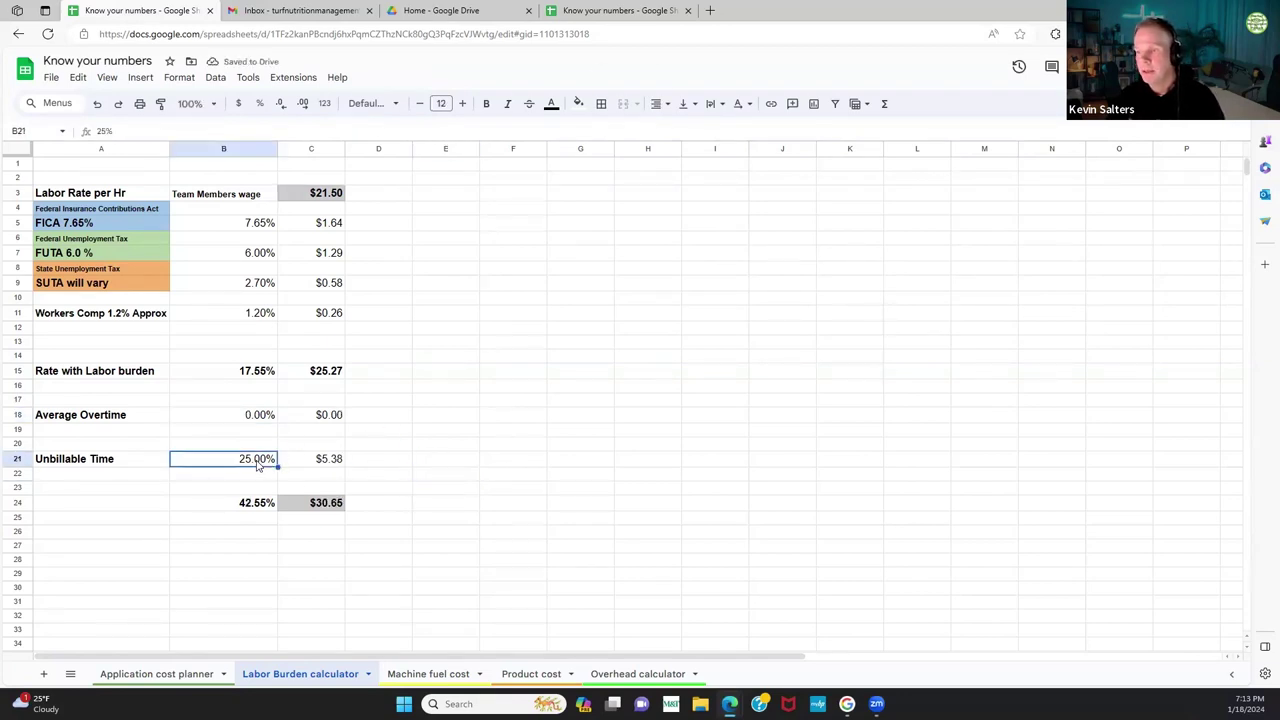
{"action": "type", "text": "0"}
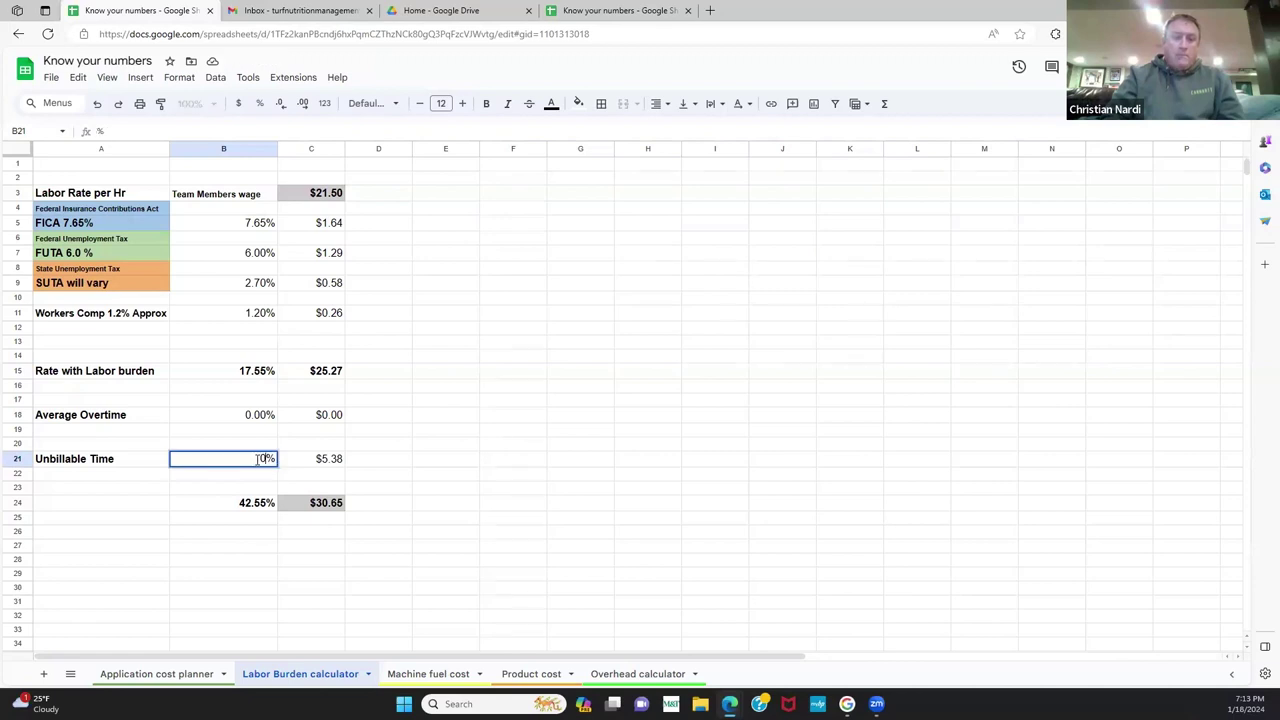
{"action": "left_click", "coordinate": [426, 476]}
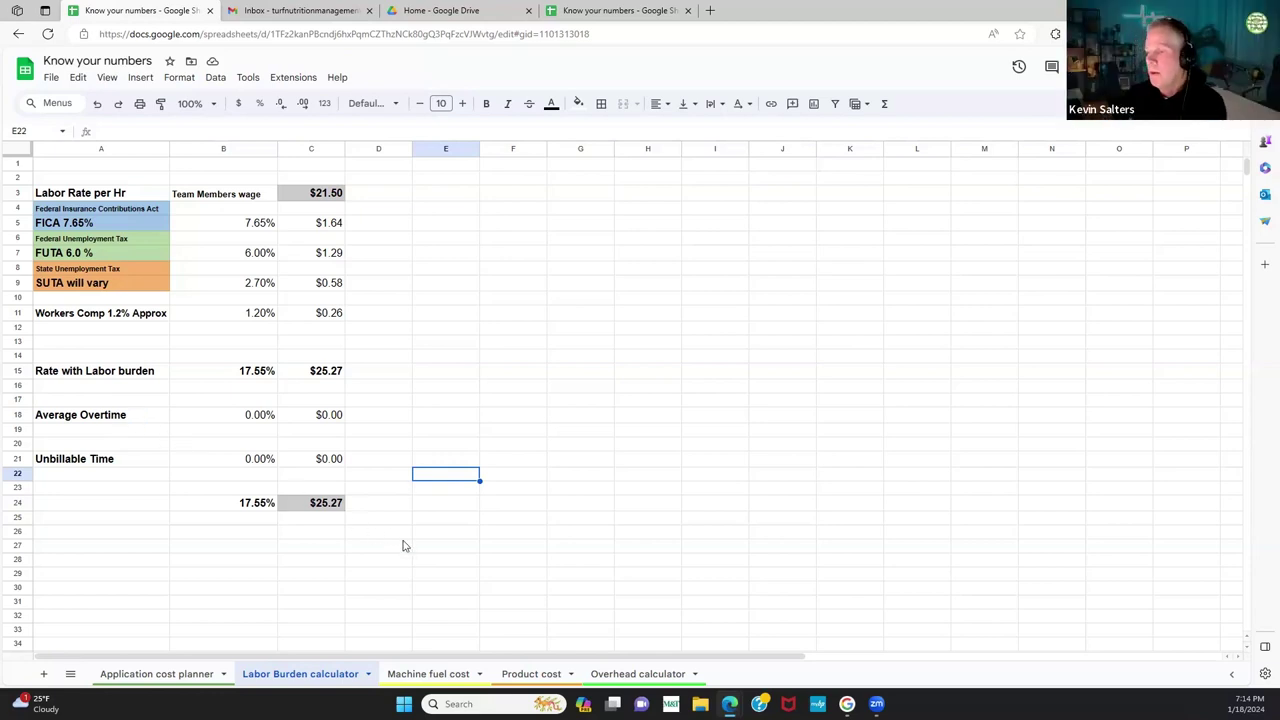
Step: On the Machine fuel cost sheet, set the Price per Gallon to $5.00
{"action": "left_click", "coordinate": [436, 676]}
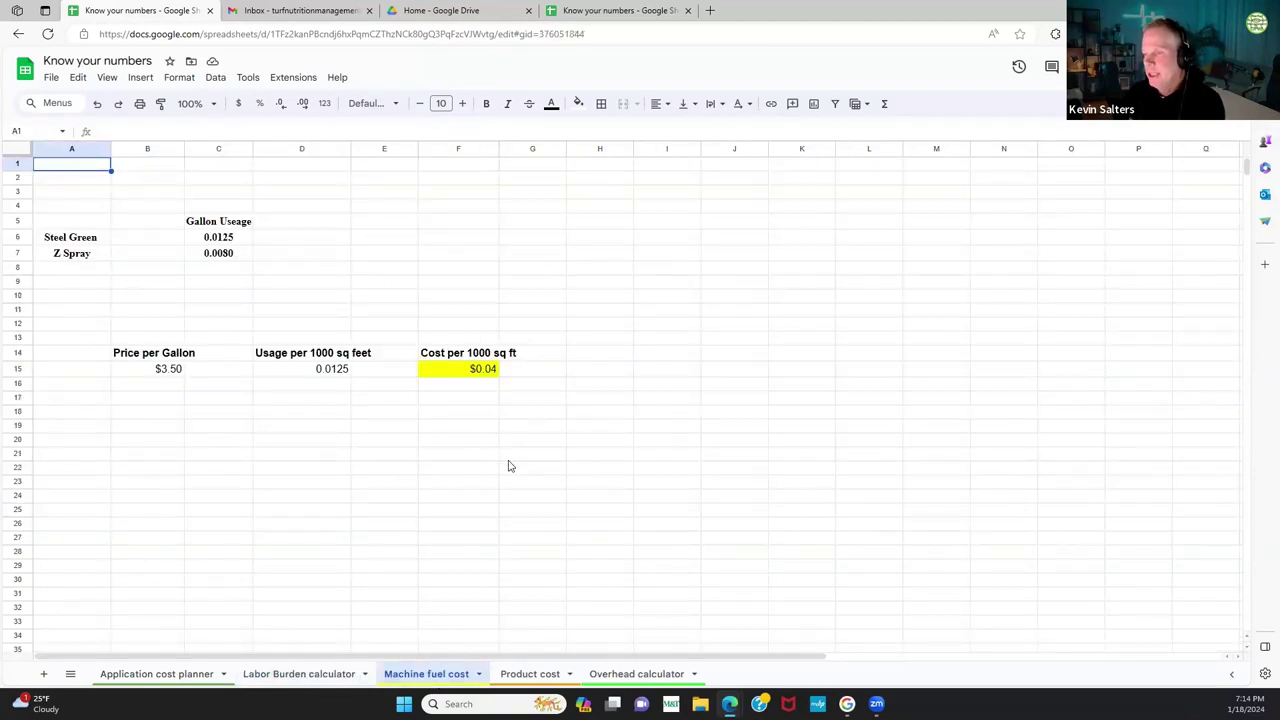
{"action": "left_click", "coordinate": [168, 372]}
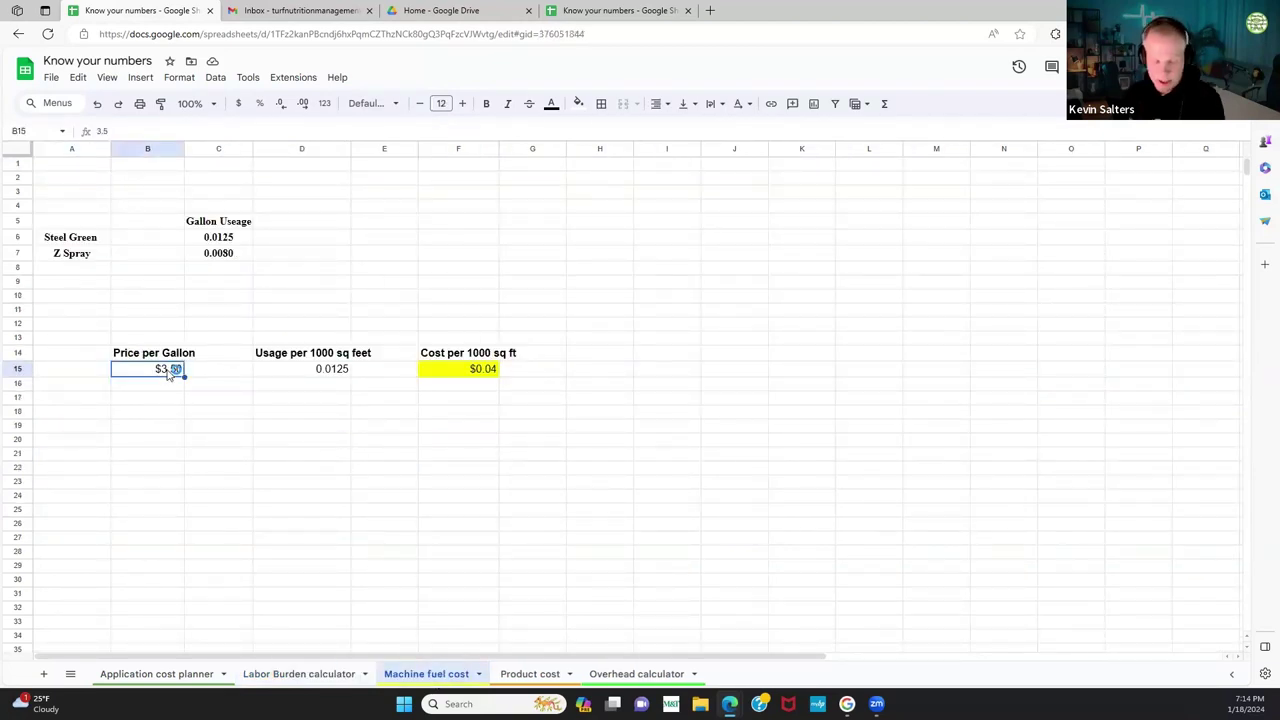
{"action": "type", "text": "5"}
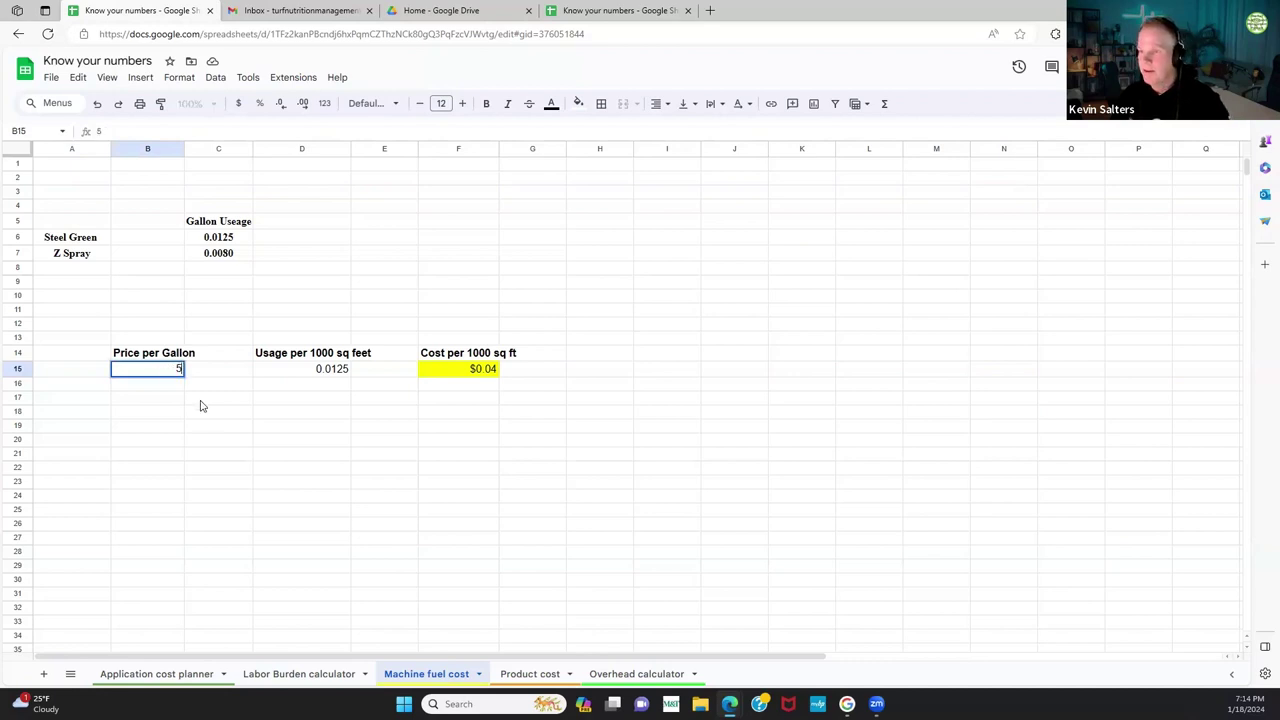
{"action": "left_click", "coordinate": [247, 457]}
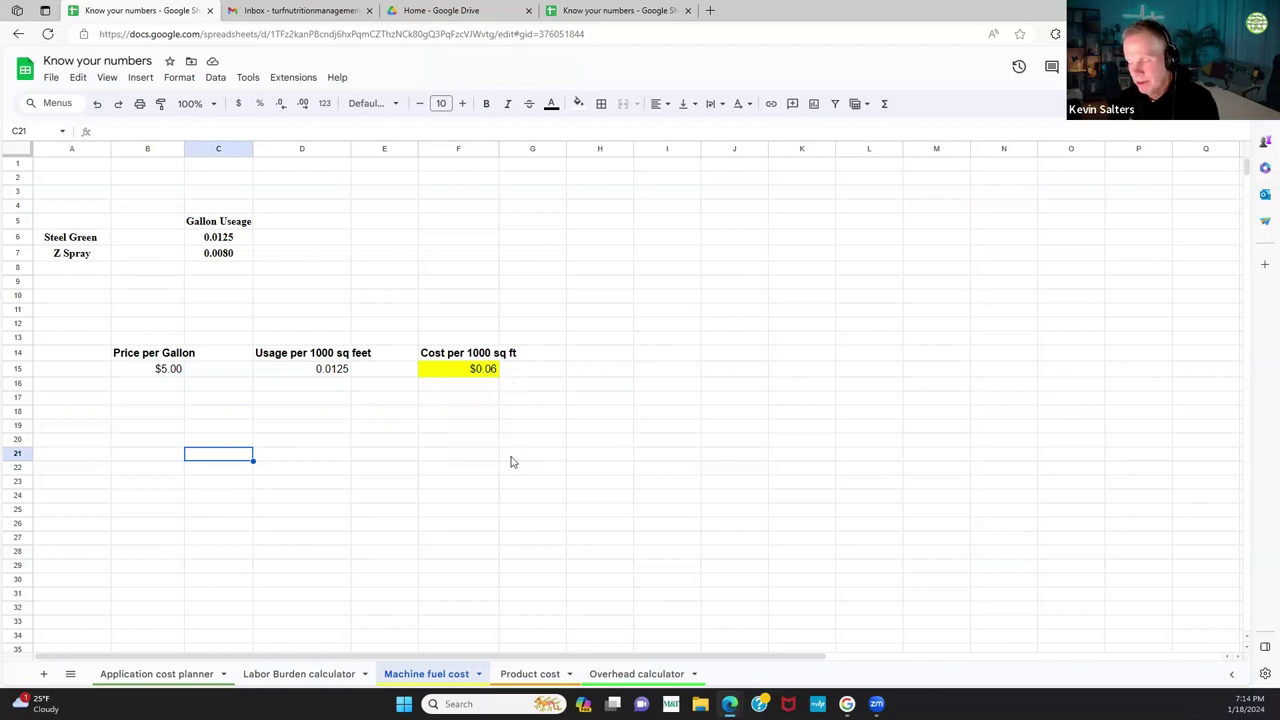
{"action": "scroll", "coordinate": [535, 529], "scroll_direction": "down", "scroll_amount": 1}
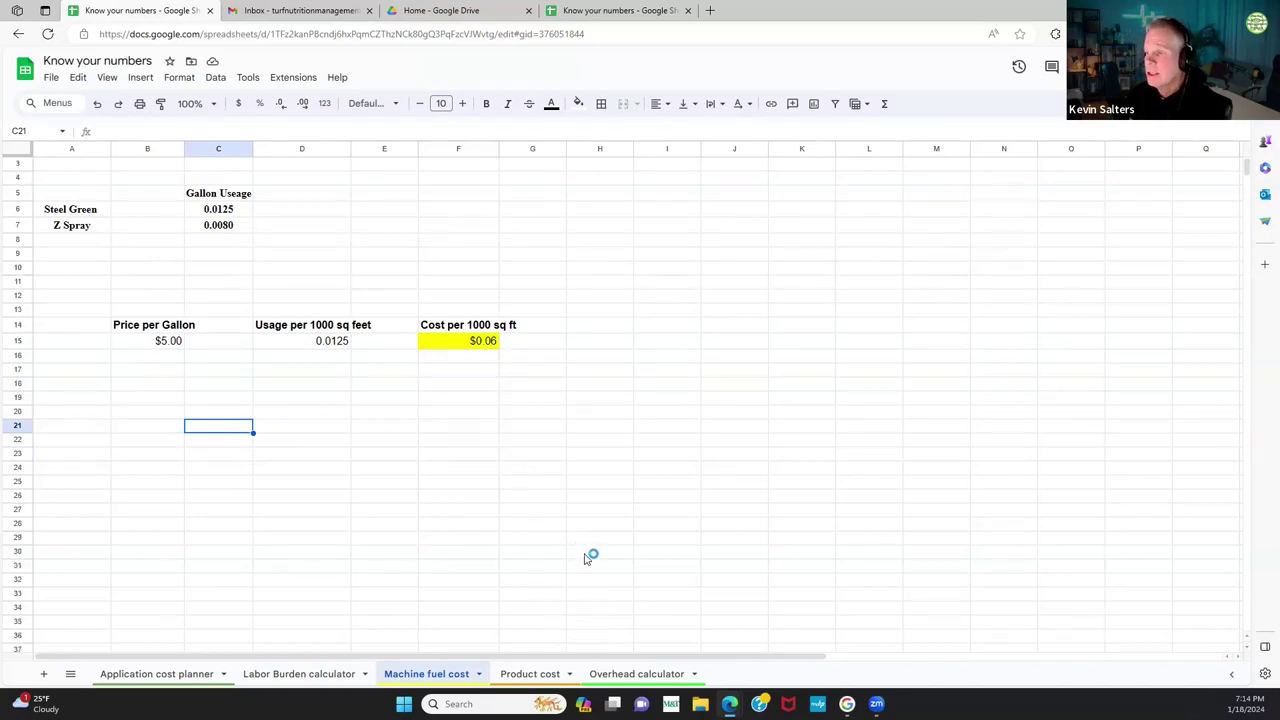
{"action": "scroll", "coordinate": [586, 561], "scroll_direction": "up", "scroll_amount": 1}
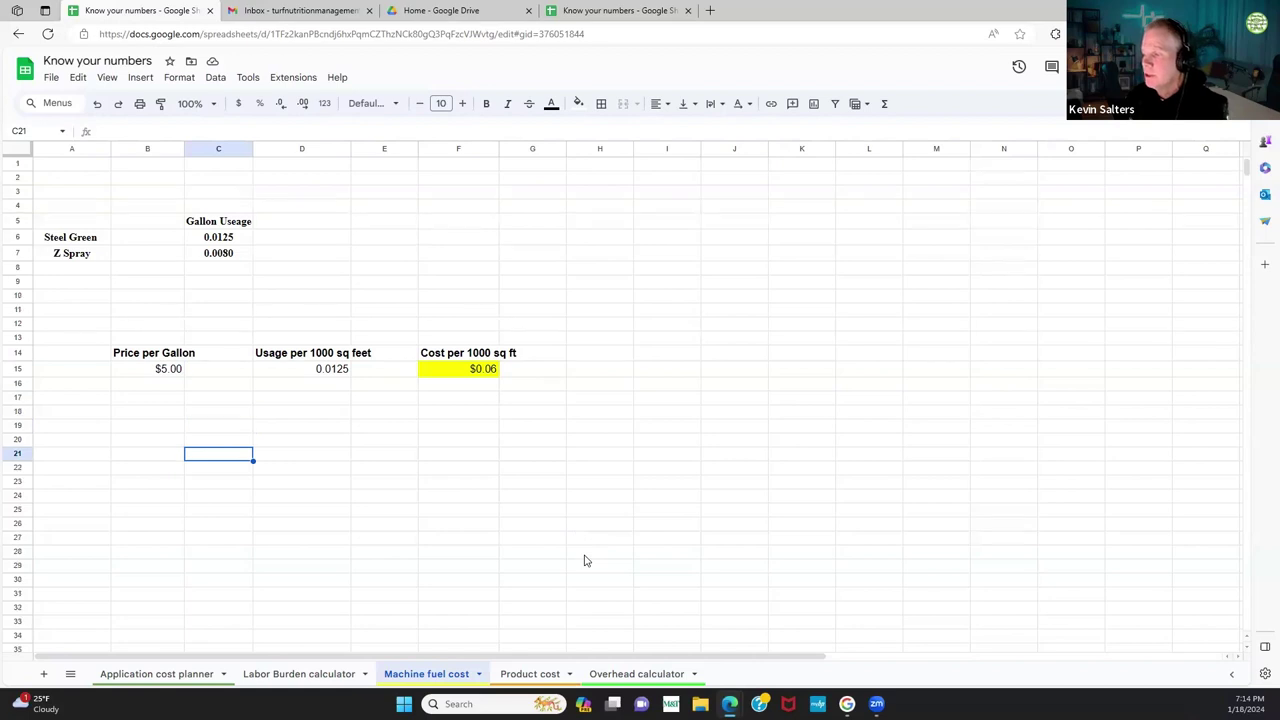
Step: Glance at the Product cost sheet and review the Steel Green and Z Spray gallon usage and cost per 1000 sq ft on Machine fuel cost
{"action": "left_click", "coordinate": [528, 674]}
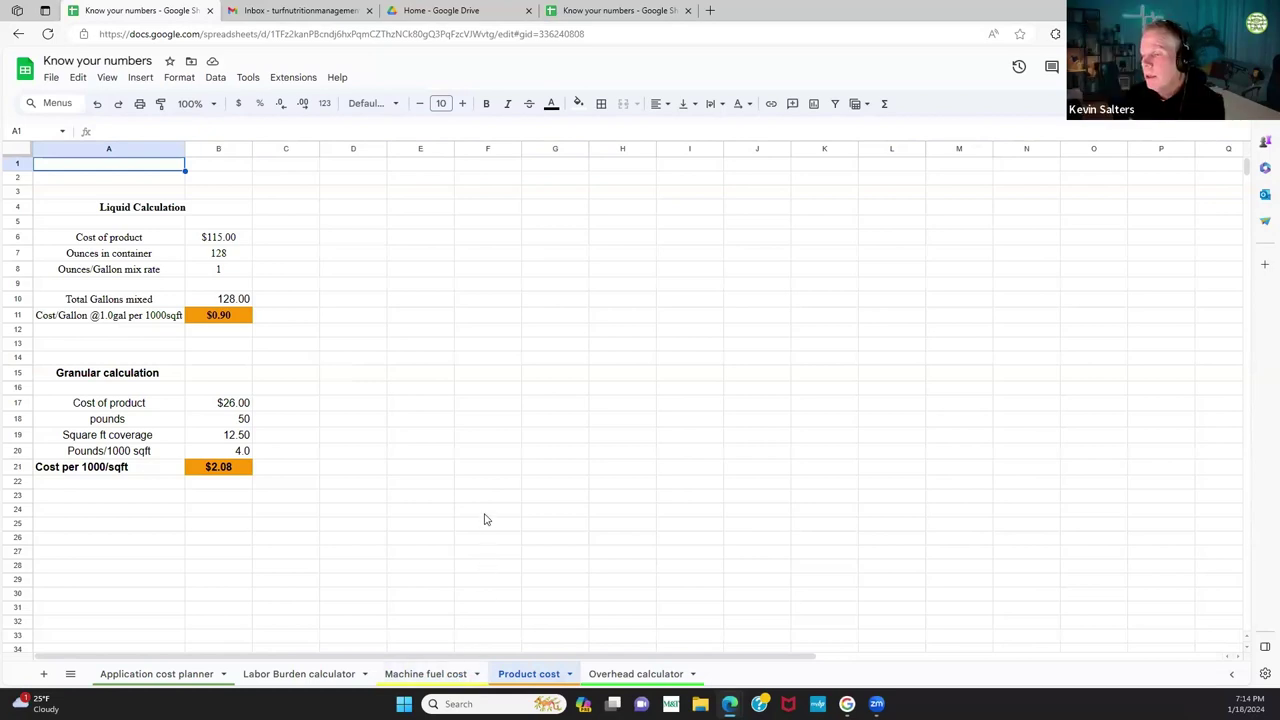
{"action": "left_click", "coordinate": [455, 676]}
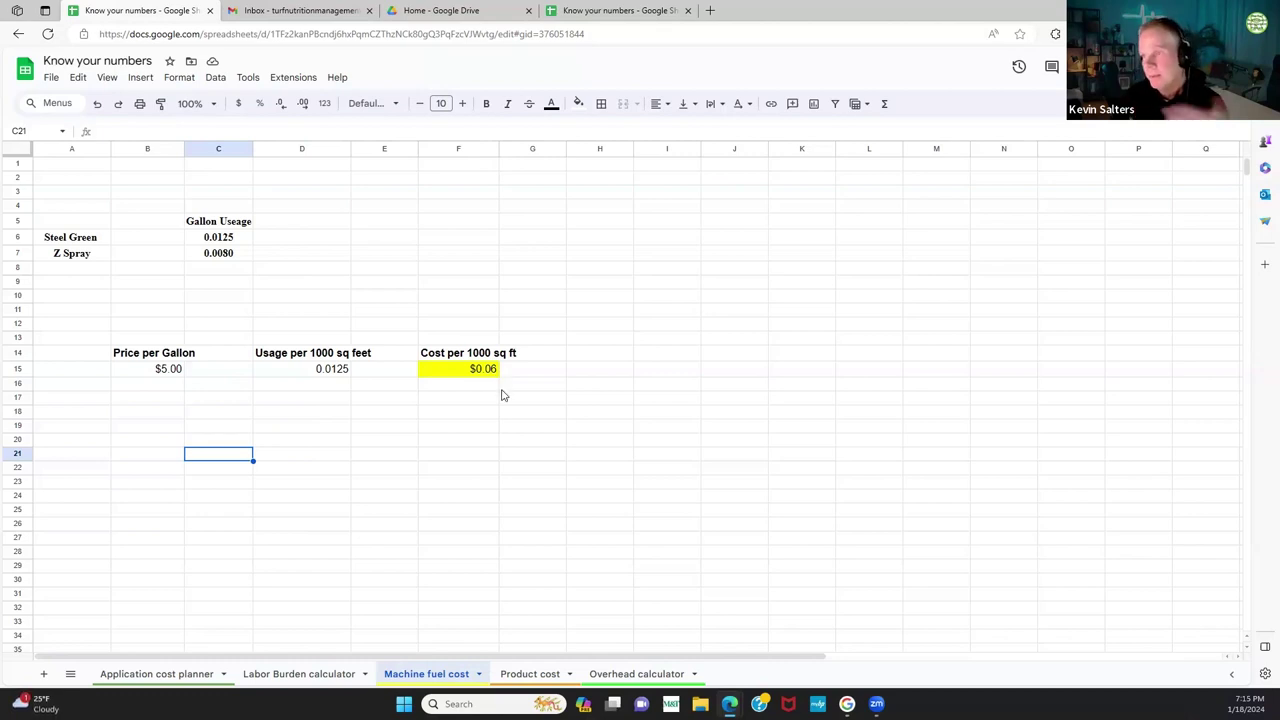
{"action": "scroll", "coordinate": [546, 470], "scroll_direction": "down", "scroll_amount": 2}
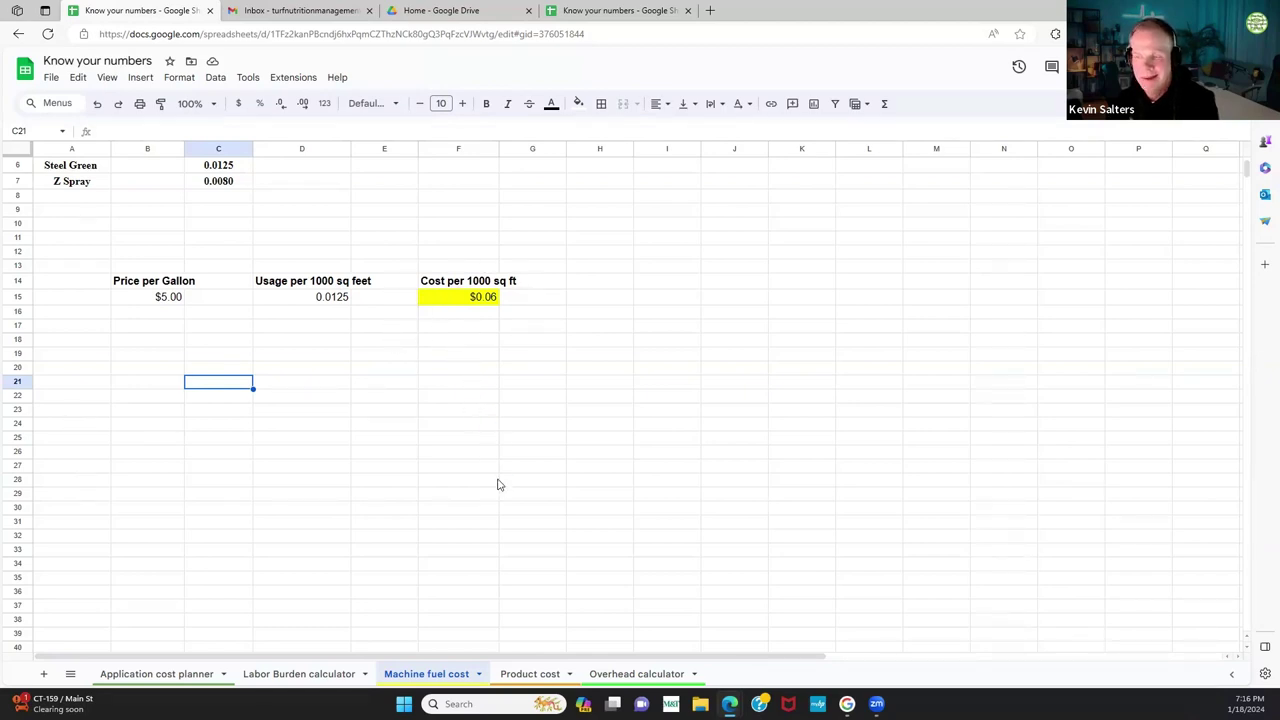
{"action": "scroll", "coordinate": [490, 485], "scroll_direction": "up", "scroll_amount": 2}
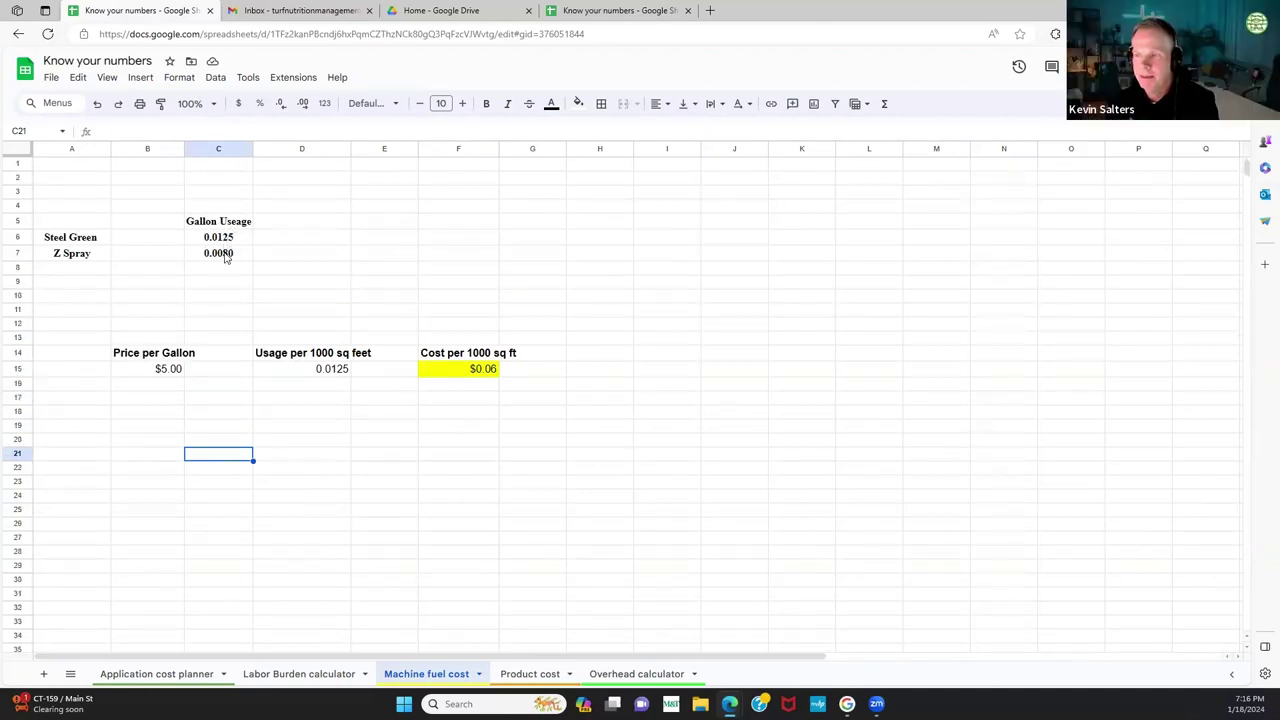
{"action": "scroll", "coordinate": [556, 578], "scroll_direction": "down", "scroll_amount": 2}
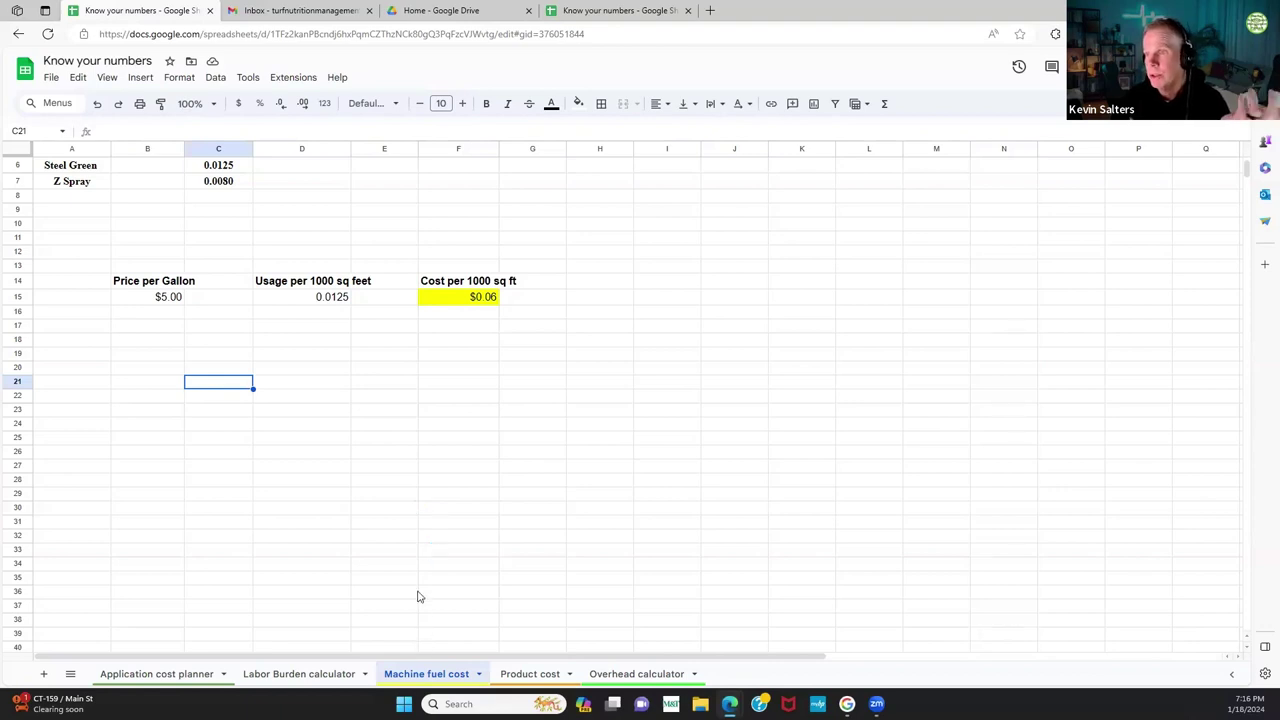
{"action": "scroll", "coordinate": [513, 584], "scroll_direction": "down", "scroll_amount": 1}
{"action": "scroll", "coordinate": [513, 584], "scroll_direction": "up", "scroll_amount": 1}
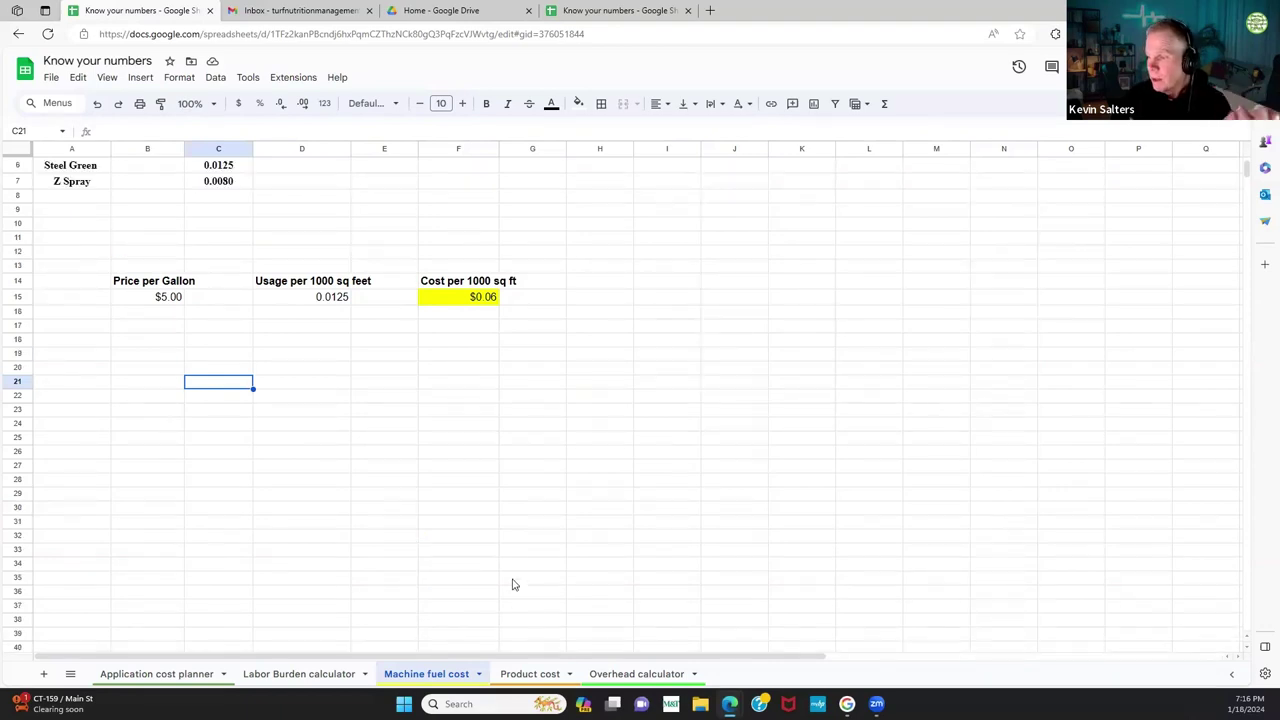
{"action": "scroll", "coordinate": [513, 584], "scroll_direction": "up", "scroll_amount": 1}
{"action": "scroll", "coordinate": [598, 584], "scroll_direction": "down", "scroll_amount": 1}
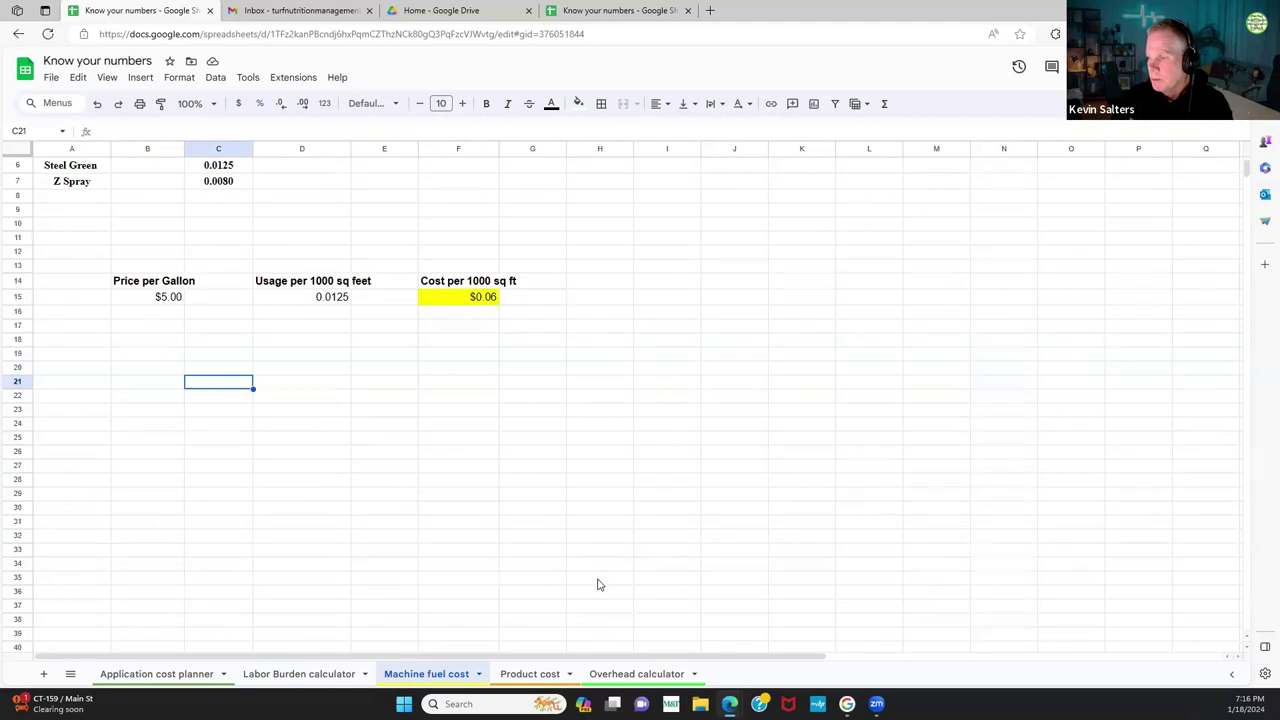
Step: Check the Application cost planner sheet and inspect the Fuel item among the monthly indirect costs on the Overhead calculator sheet
{"action": "left_click", "coordinate": [551, 675]}
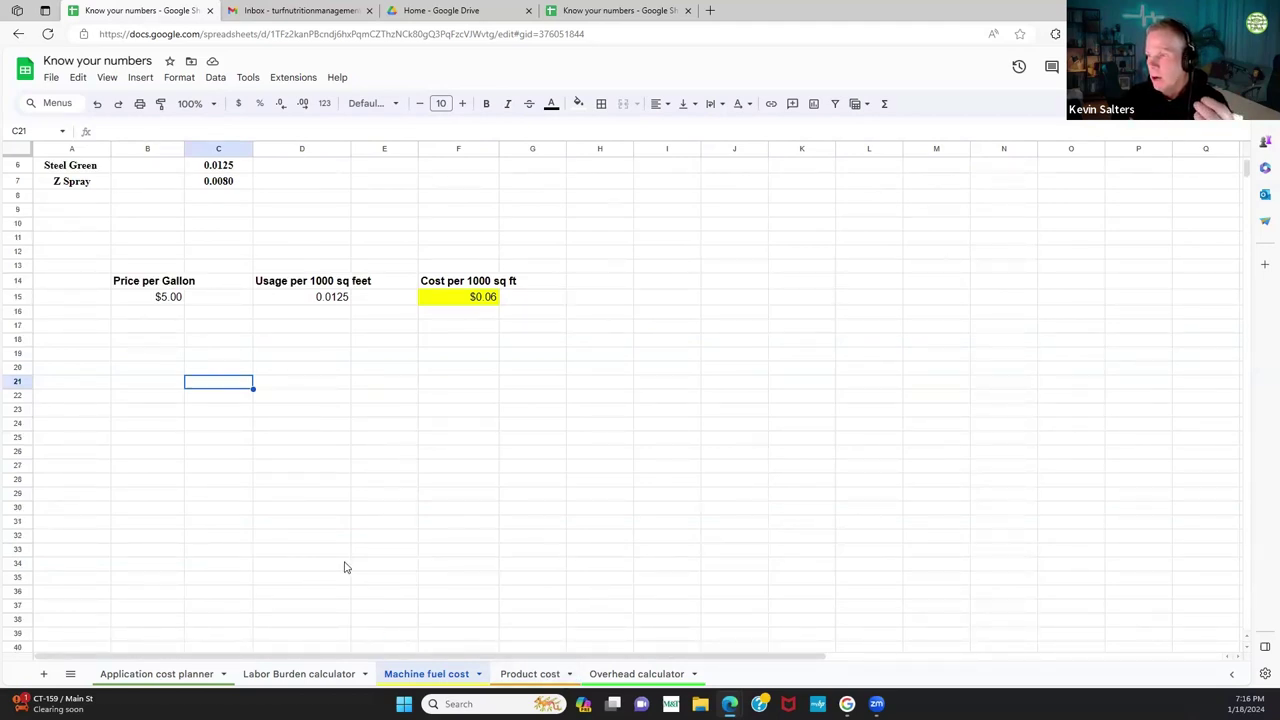
{"action": "left_click", "coordinate": [175, 677]}
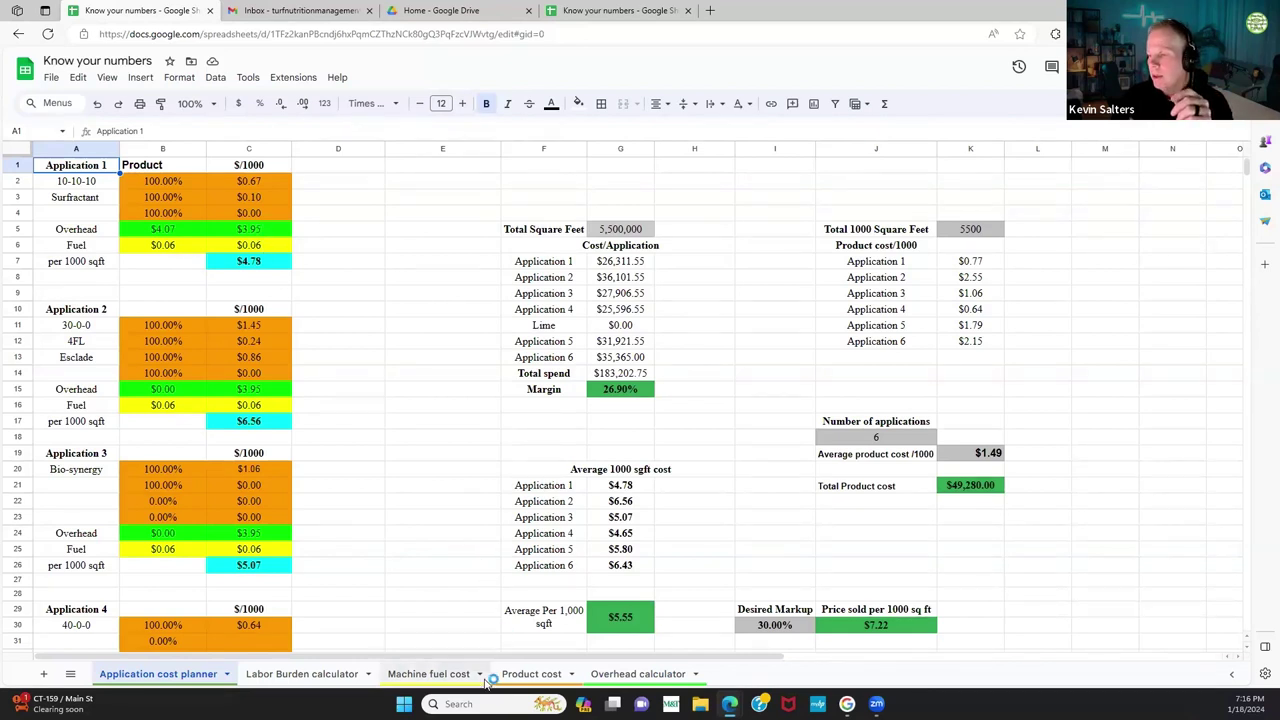
{"action": "left_click", "coordinate": [603, 677]}
{"action": "scroll", "coordinate": [528, 399], "scroll_direction": "up", "scroll_amount": 5}
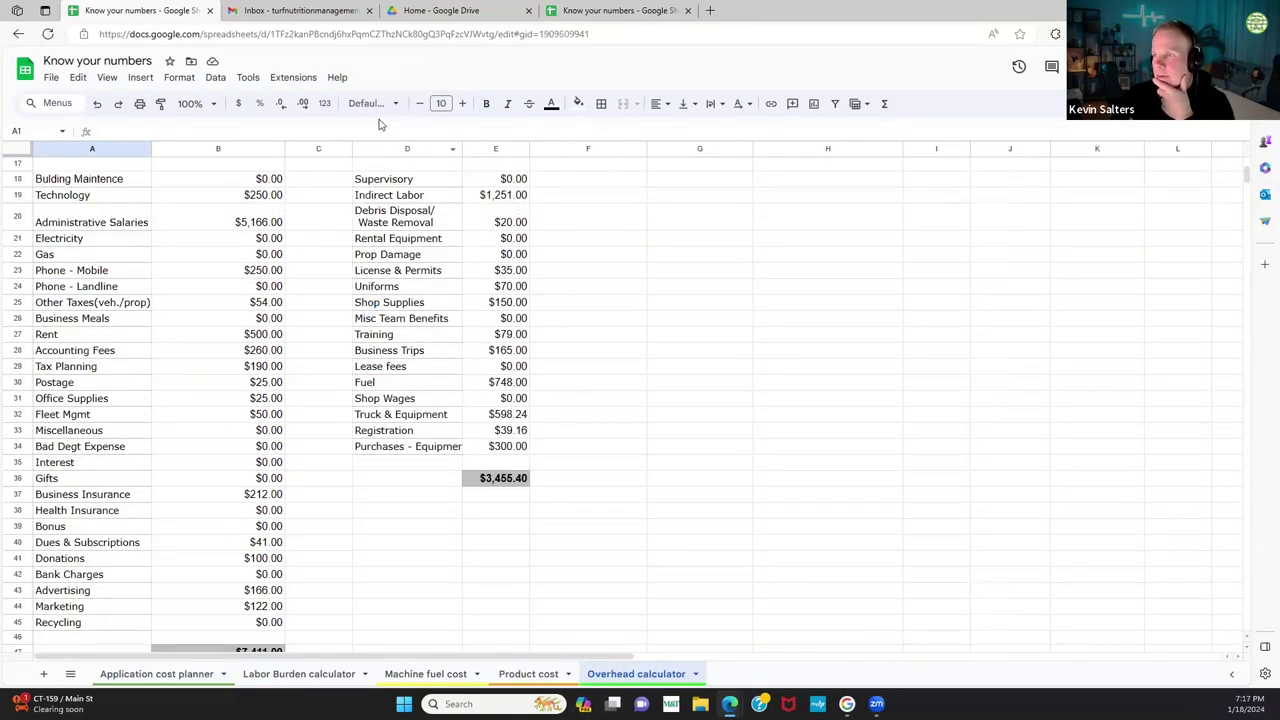
{"action": "left_click", "coordinate": [393, 385]}
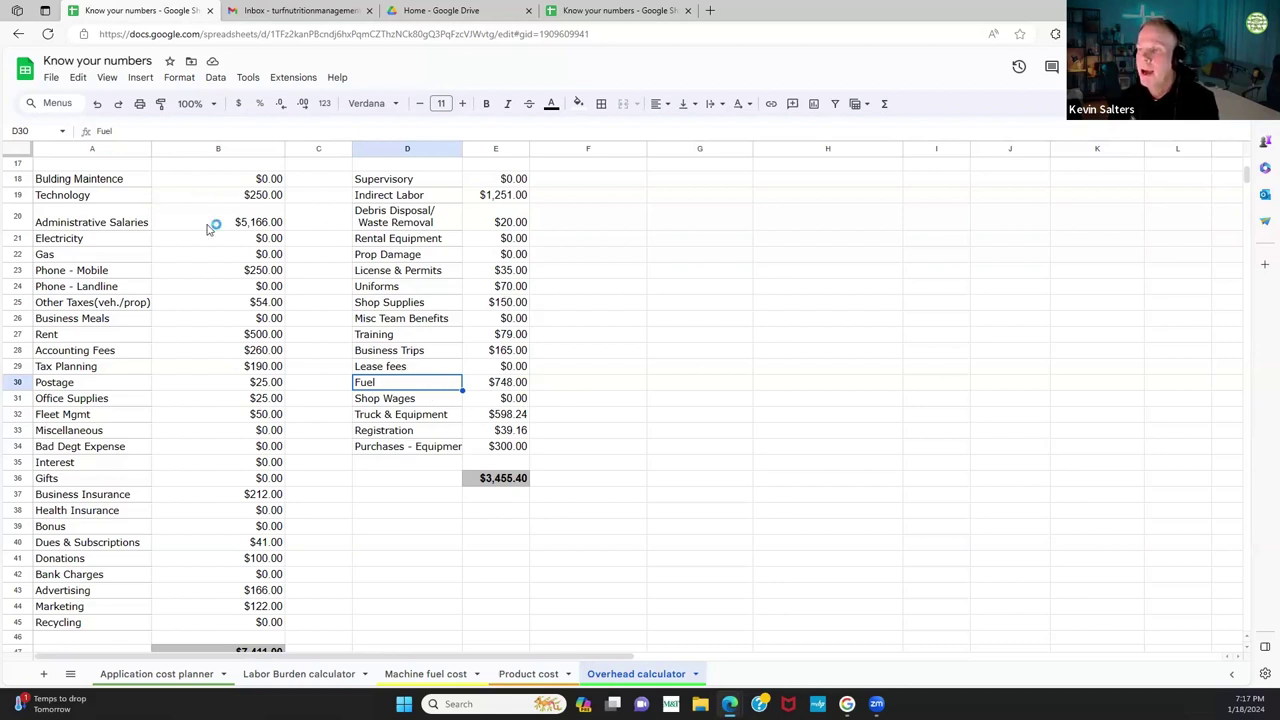
{"action": "scroll", "coordinate": [552, 425], "scroll_direction": "up", "scroll_amount": 1}
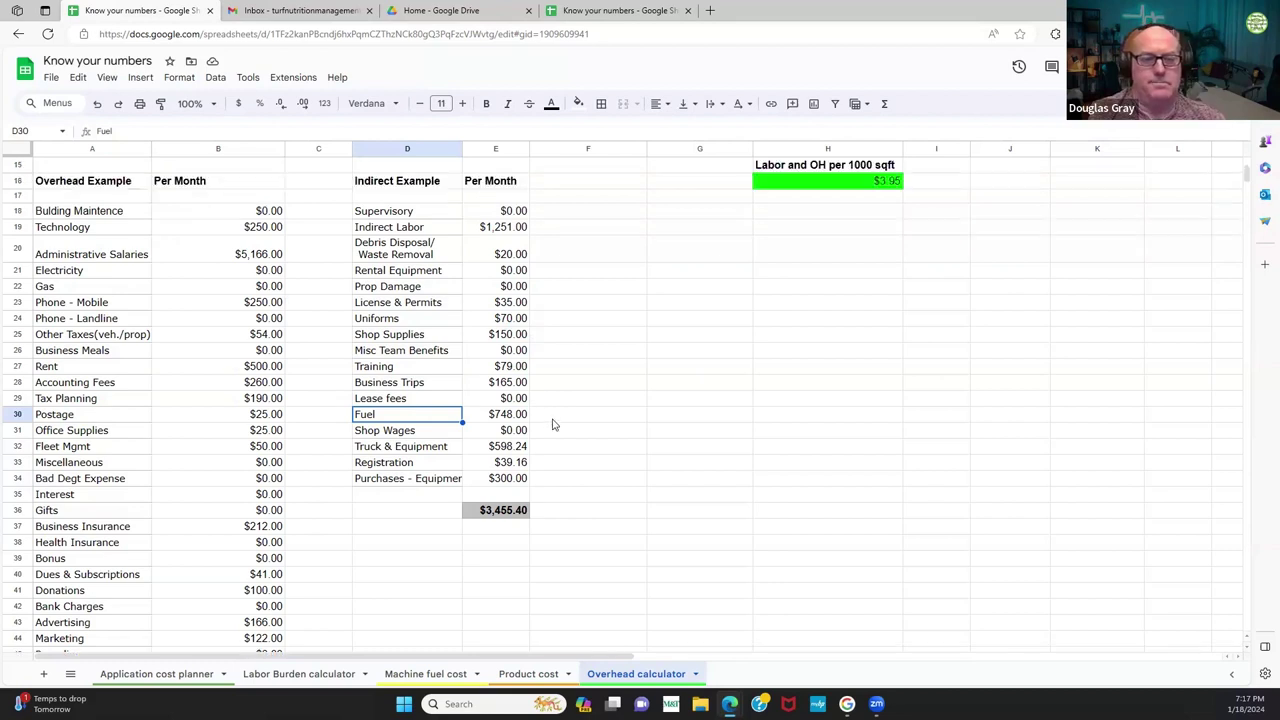
{"action": "scroll", "coordinate": [552, 425], "scroll_direction": "down", "scroll_amount": 2}
Step: On the Product cost sheet, set the Cost of product in the Liquid Calculation to $175
{"action": "left_click", "coordinate": [536, 676]}
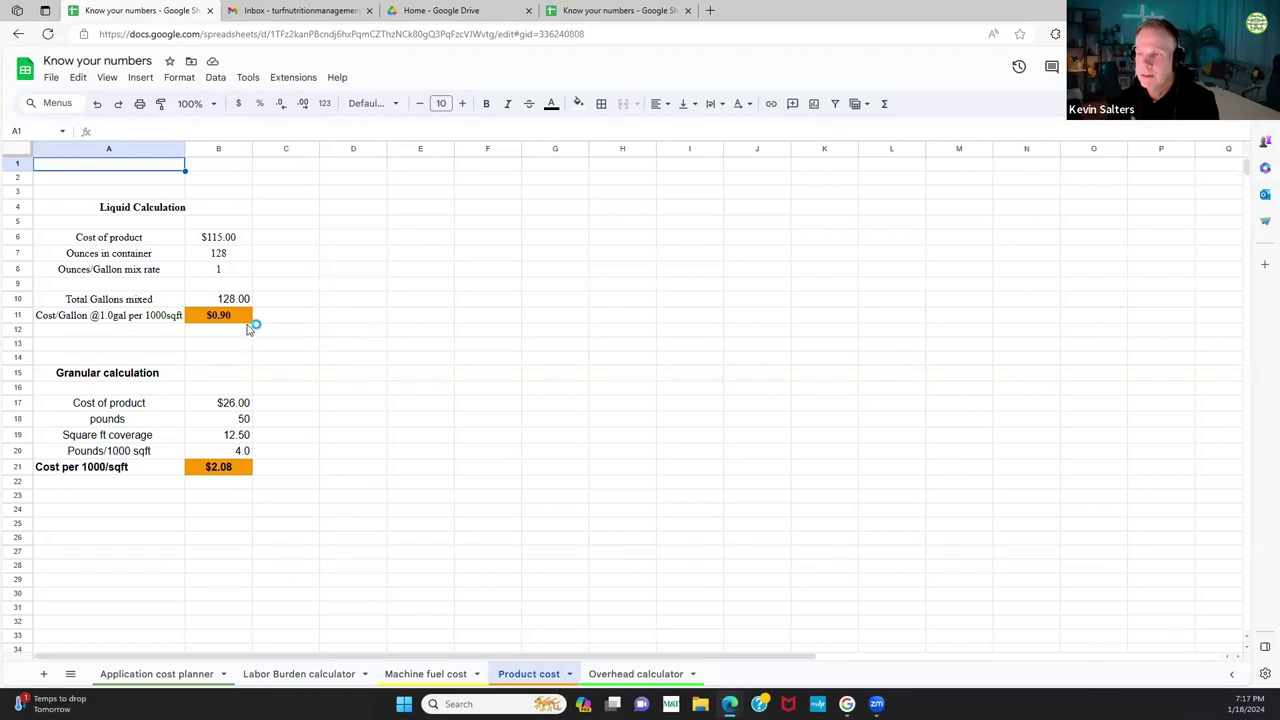
{"action": "left_click", "coordinate": [230, 240]}
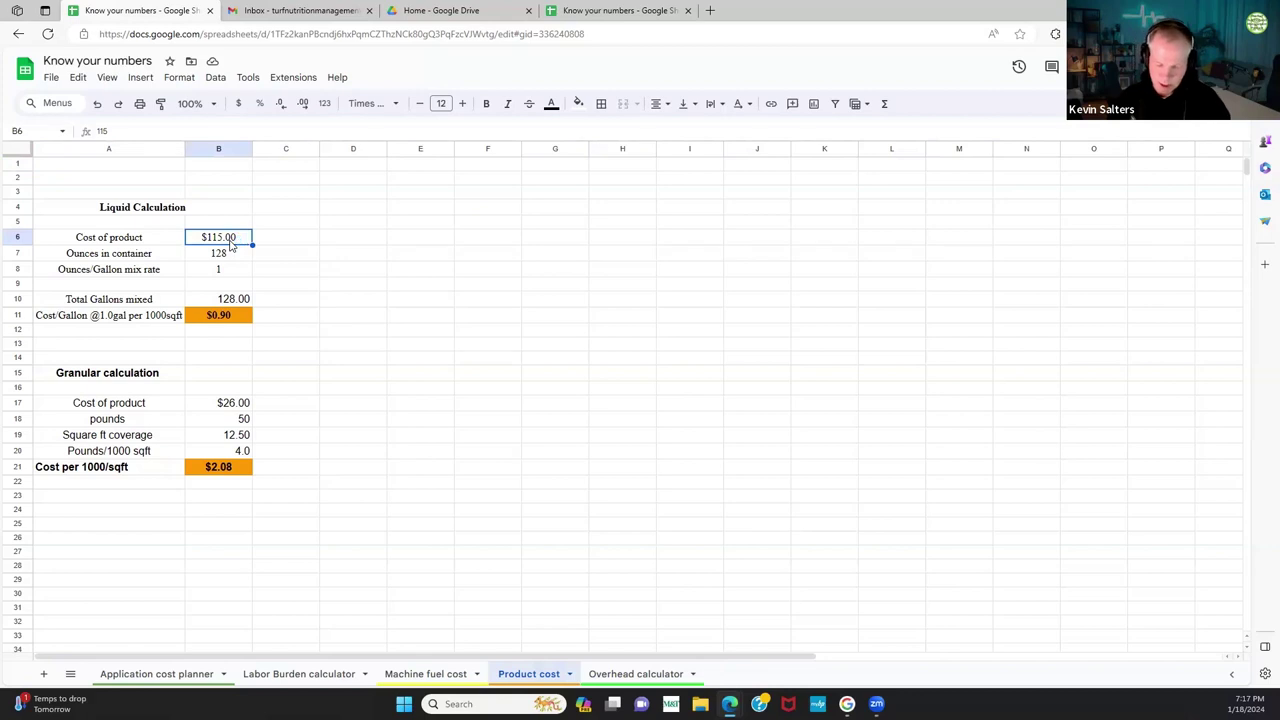
{"action": "type", "text": "175"}
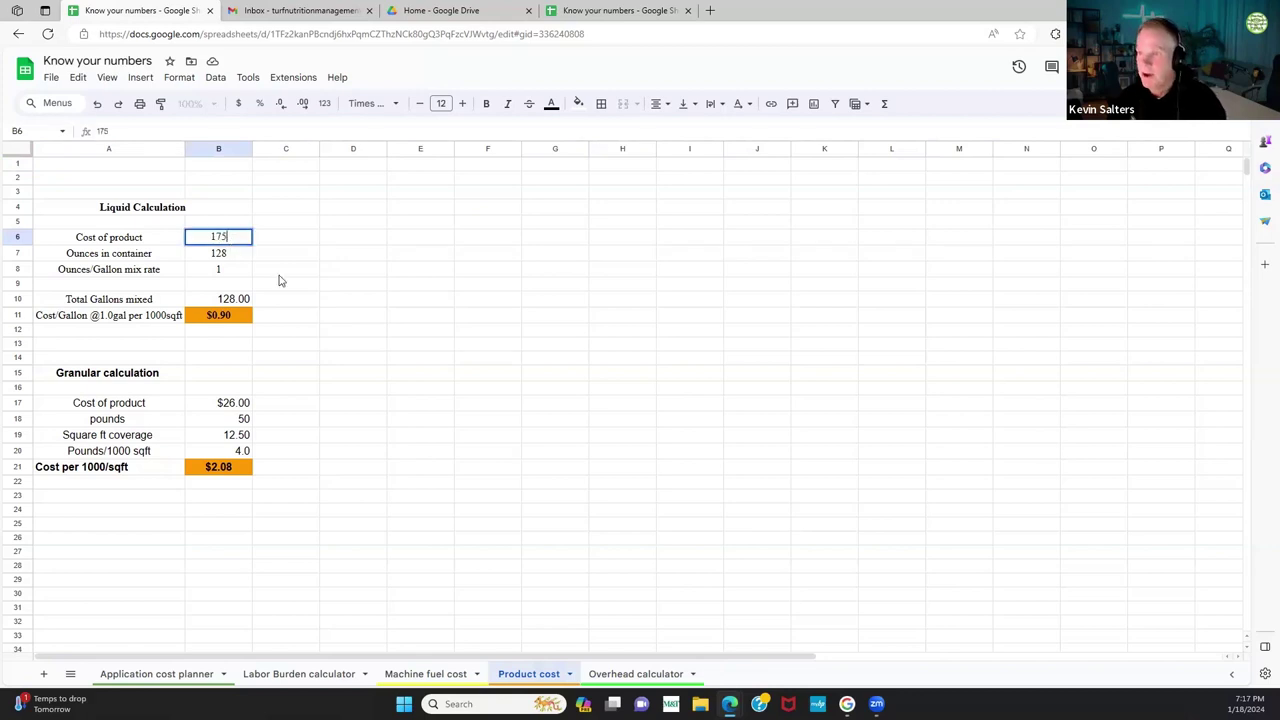
{"action": "left_click", "coordinate": [326, 274]}
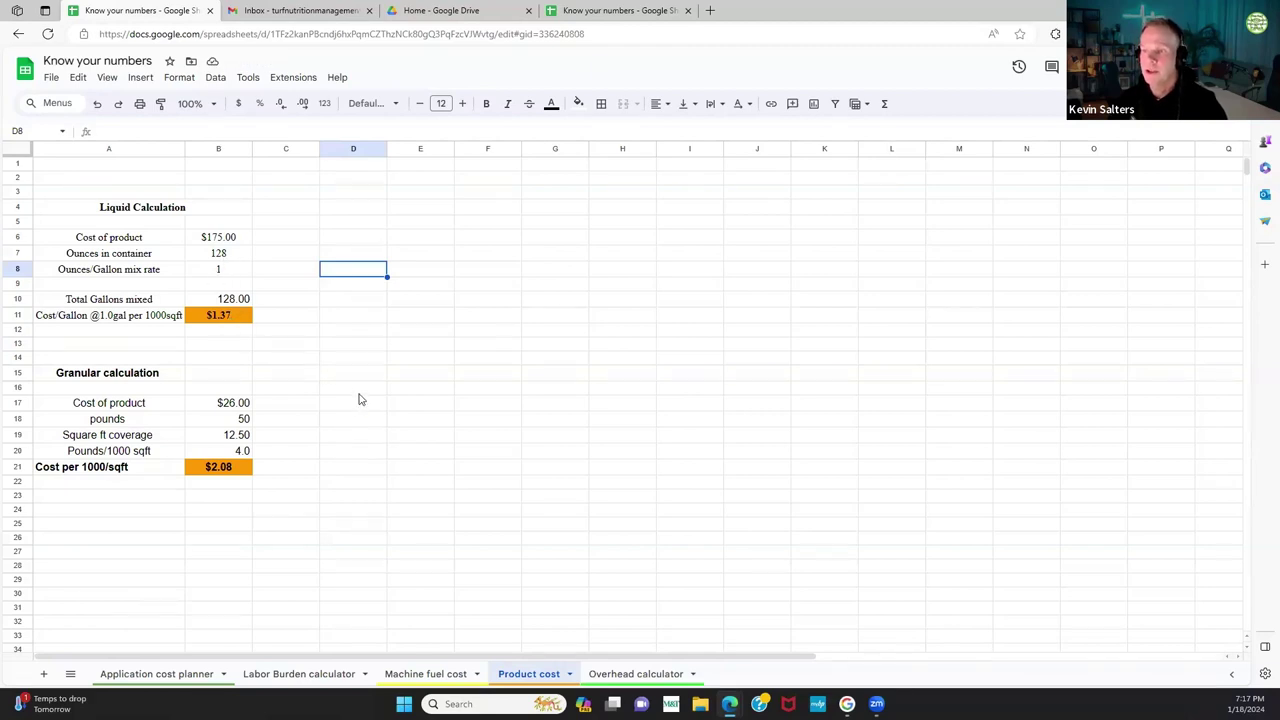
Step: Set the Cost of product in the Granular calculation to $24
{"action": "scroll", "coordinate": [359, 396], "scroll_direction": "down", "scroll_amount": 1}
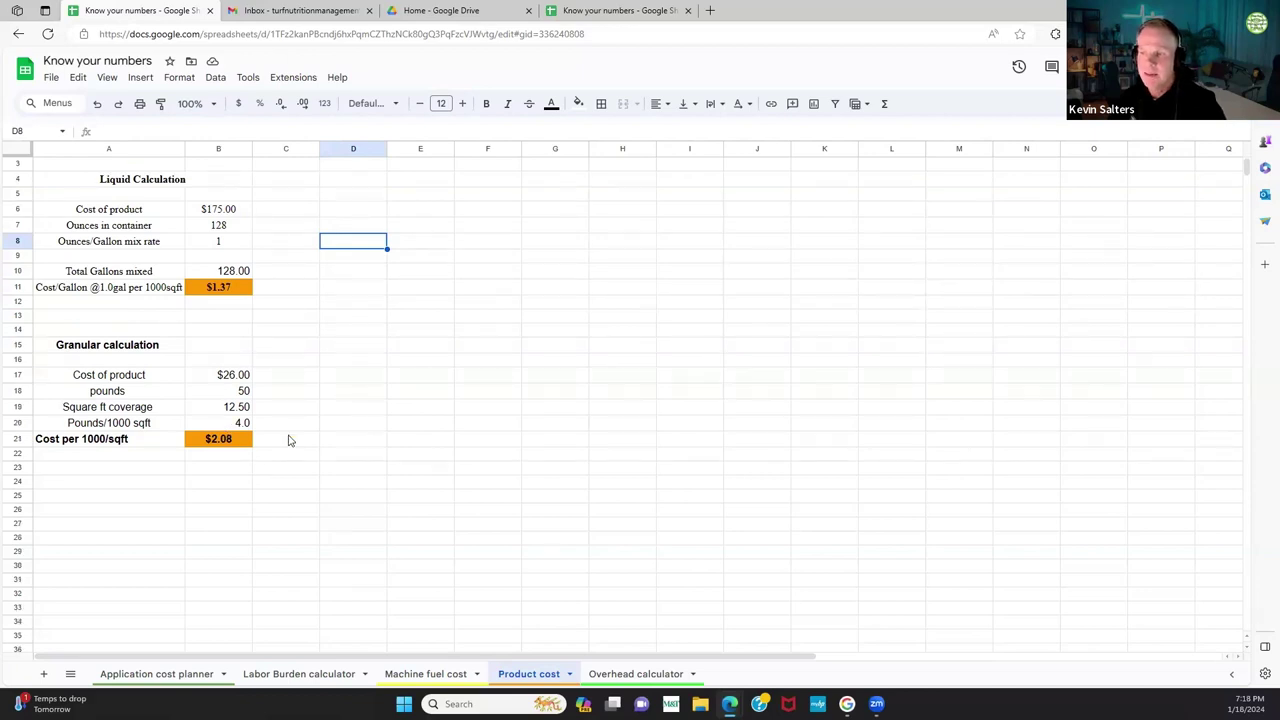
{"action": "left_click", "coordinate": [236, 380]}
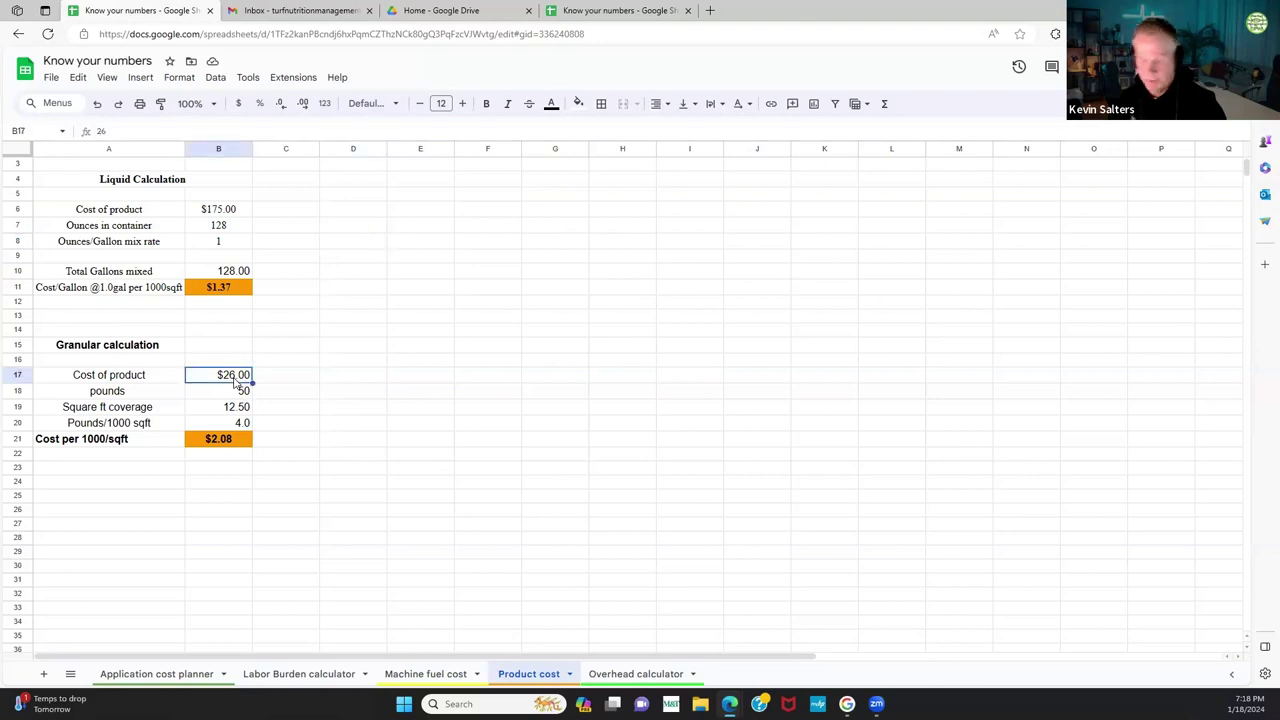
{"action": "type", "text": "24"}
{"action": "left_click", "coordinate": [404, 412]}
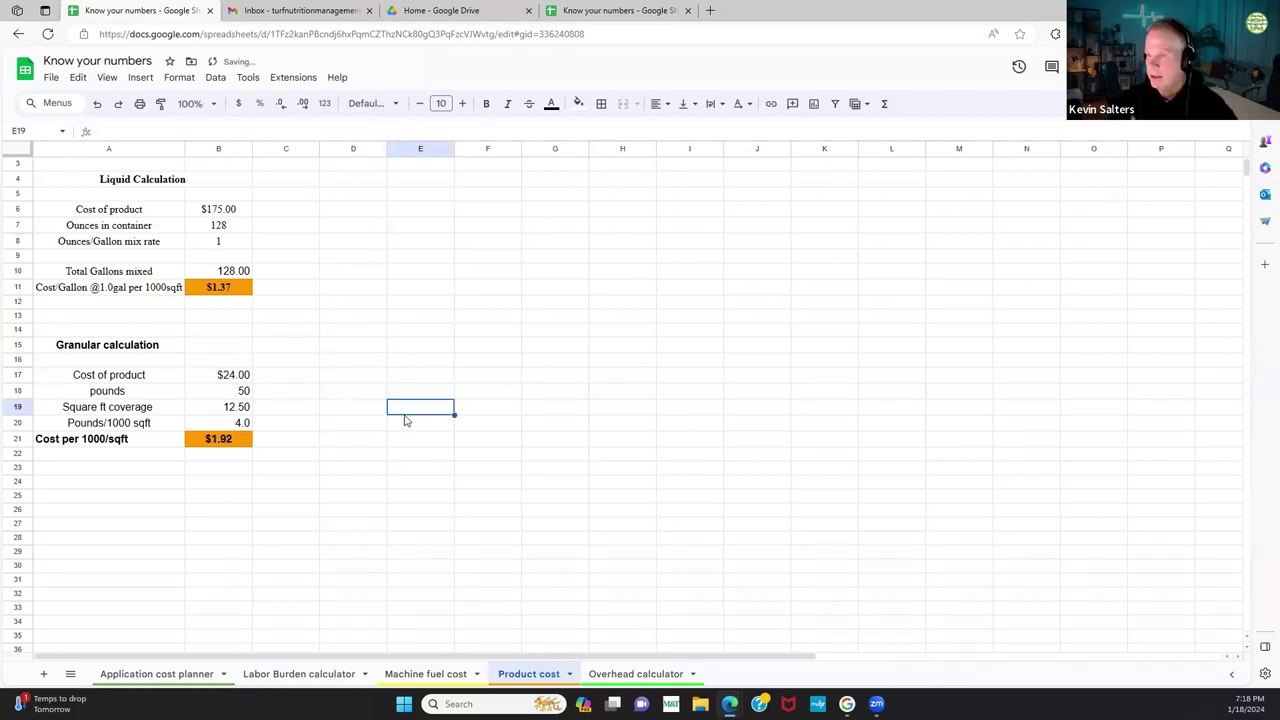
Step: Set the Square ft coverage in the Granular calculation to 10
{"action": "left_click", "coordinate": [240, 408]}
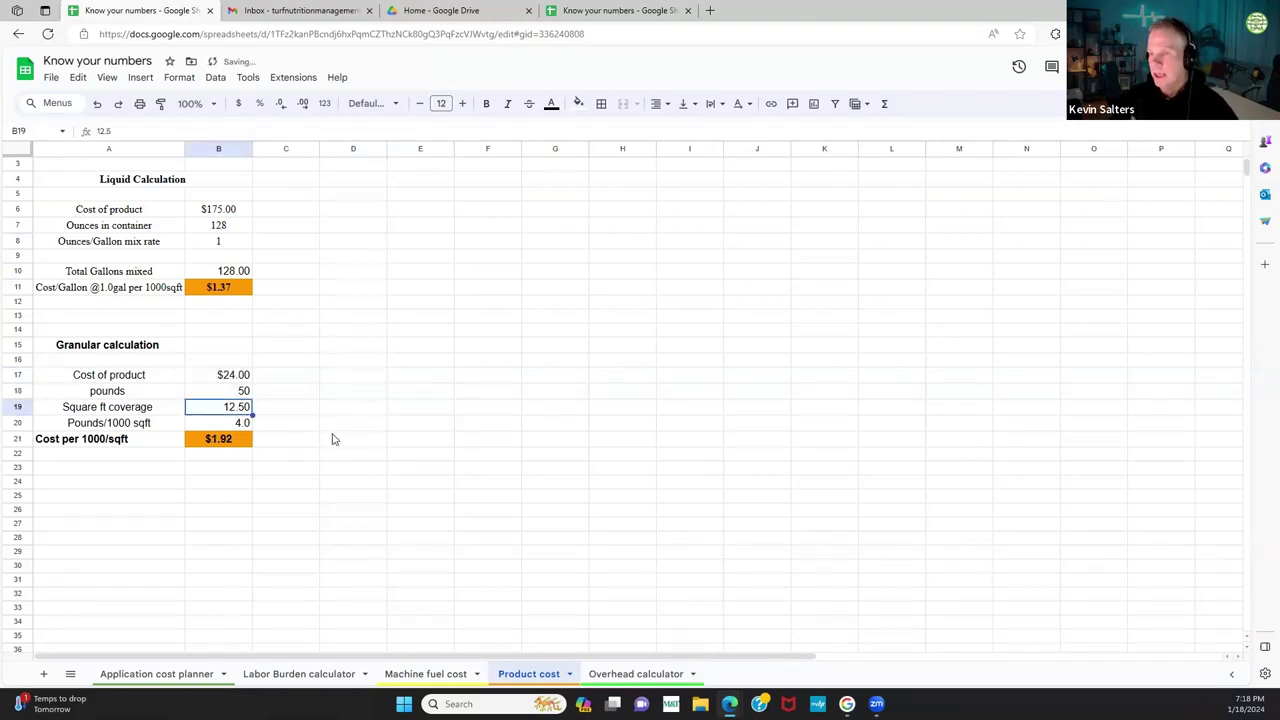
{"action": "type", "text": "10"}
{"action": "left_click", "coordinate": [355, 428]}
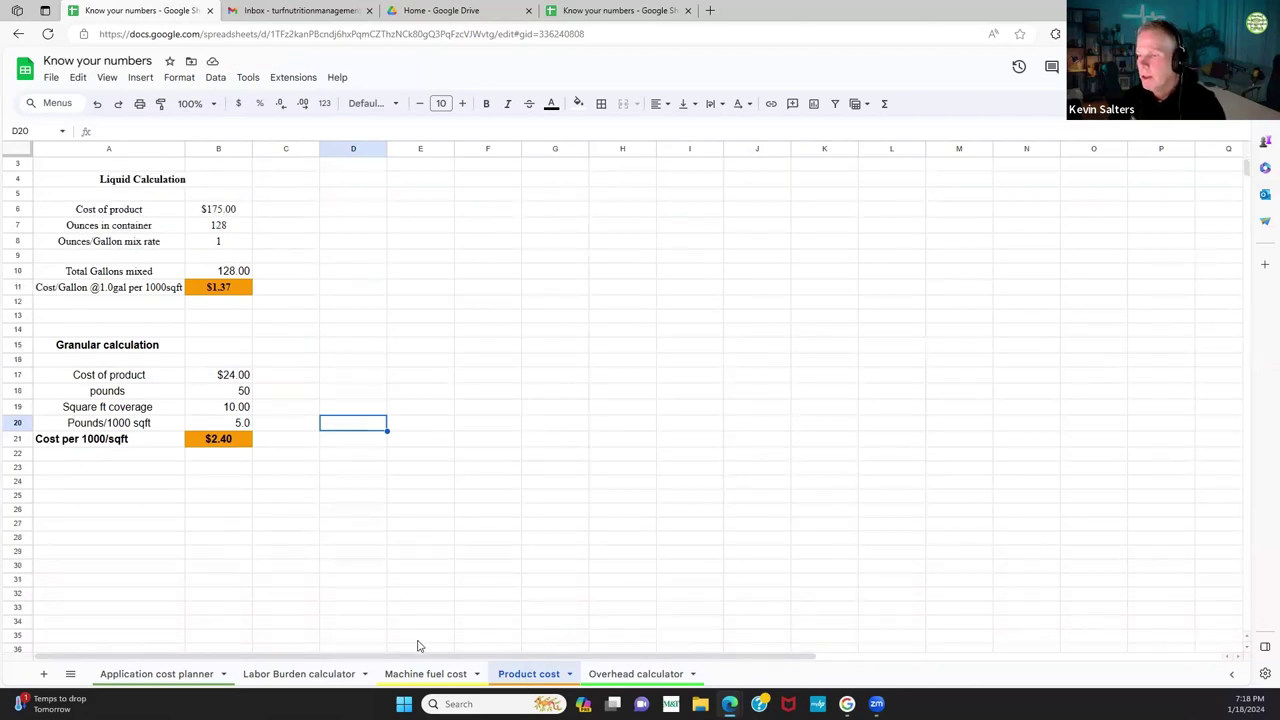
Step: On the Application cost planner sheet, examine the cost per application, product cost per 1000, total spend, margin and total product cost
{"action": "left_click", "coordinate": [189, 674]}
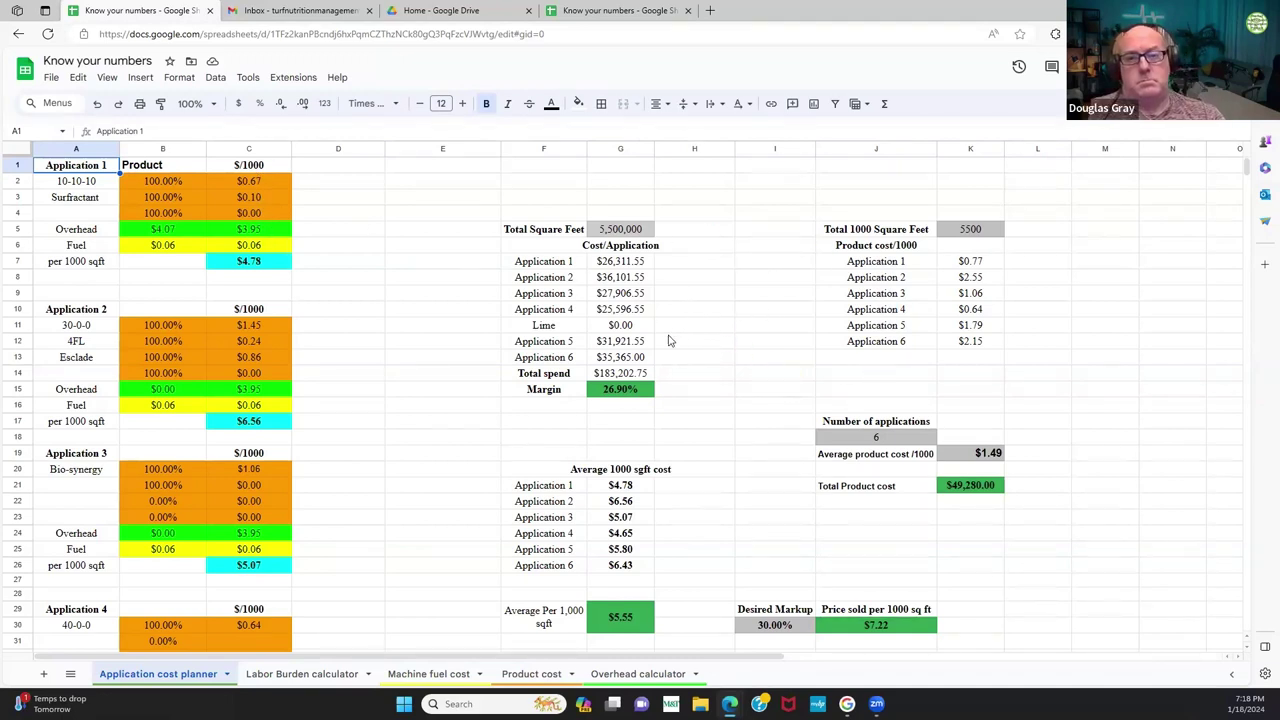
{"action": "scroll", "coordinate": [669, 342], "scroll_direction": "down", "scroll_amount": 1}
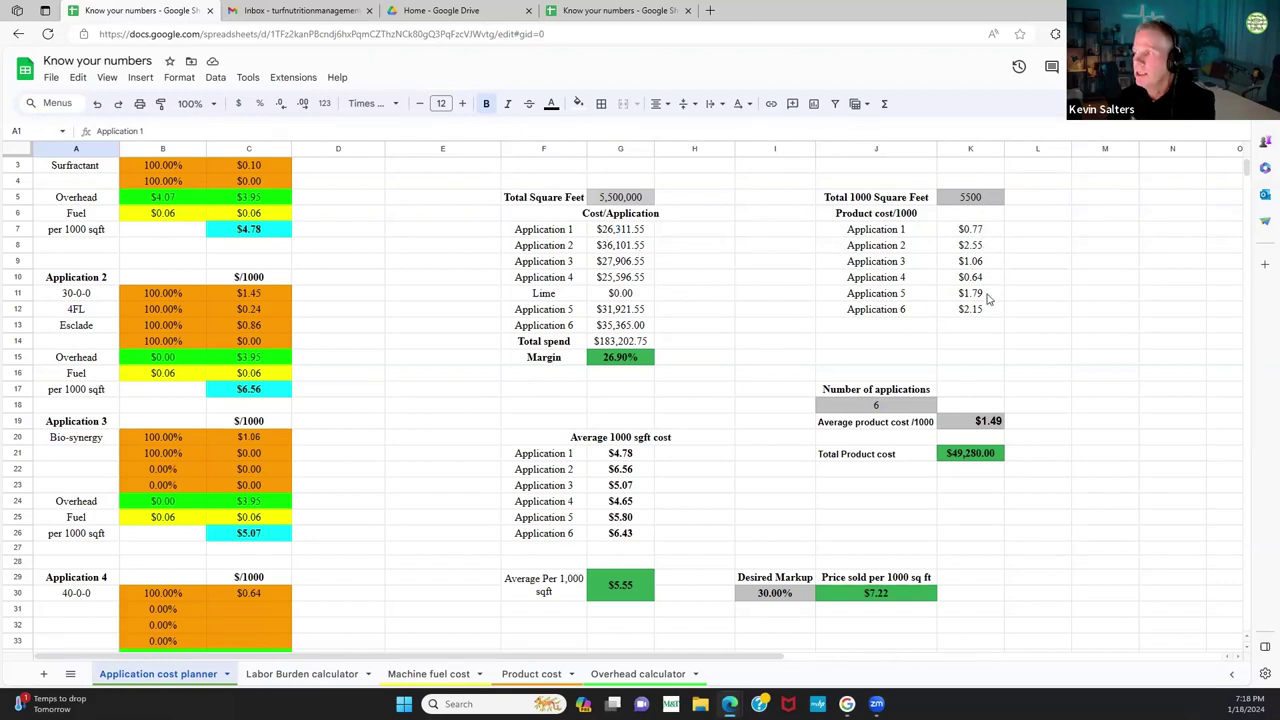
{"action": "scroll", "coordinate": [1005, 350], "scroll_direction": "down", "scroll_amount": 1}
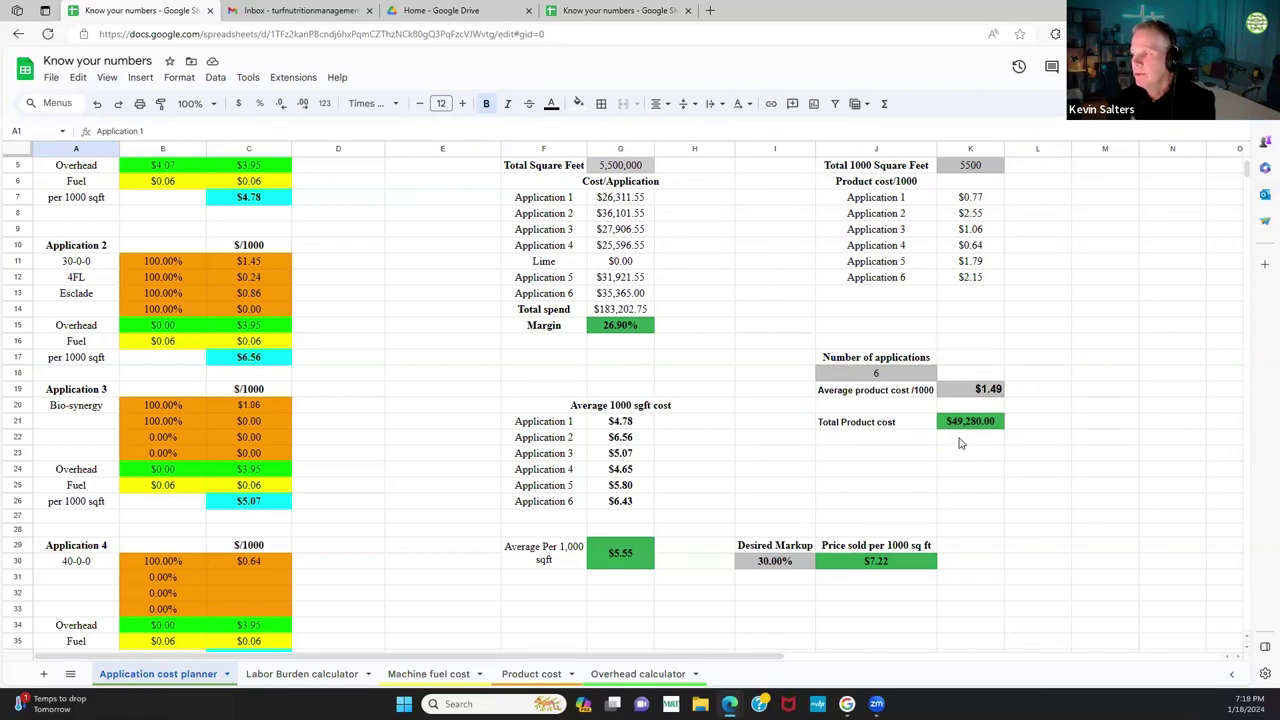
{"action": "left_click", "coordinate": [998, 391]}
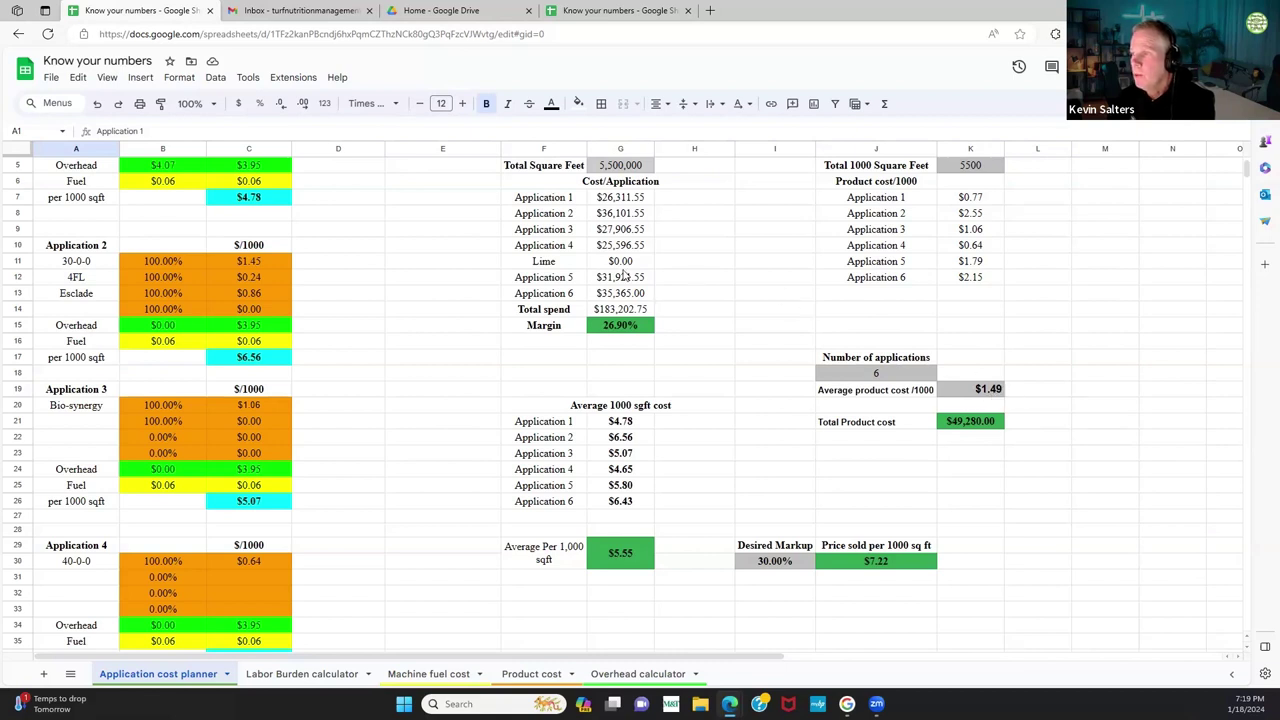
{"action": "left_click", "coordinate": [641, 213]}
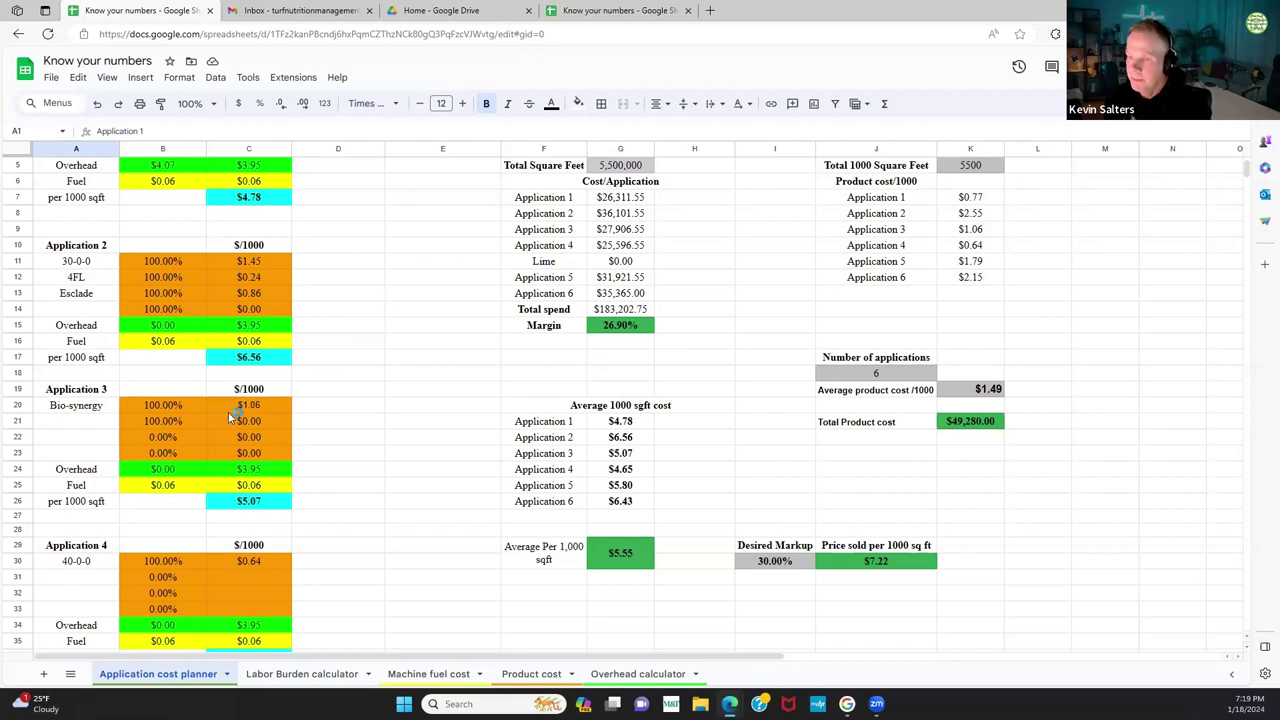
{"action": "scroll", "coordinate": [228, 412], "scroll_direction": "up", "scroll_amount": 1}
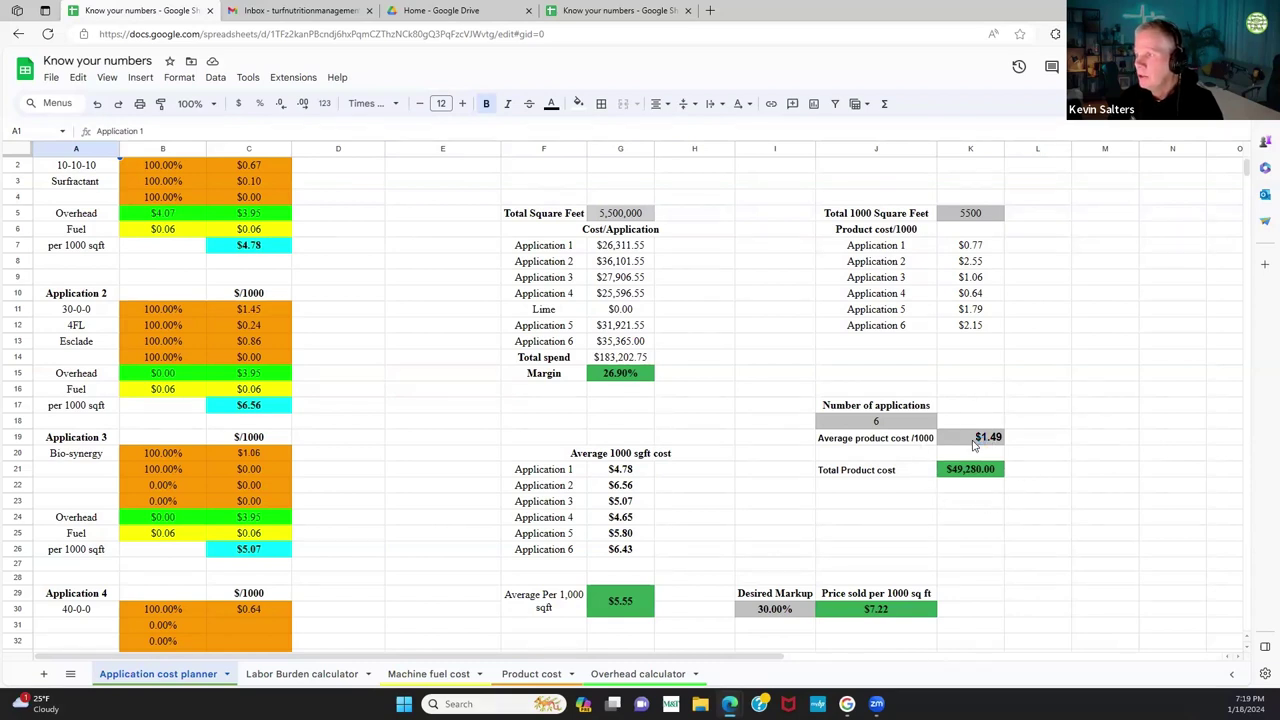
{"action": "left_click", "coordinate": [84, 358]}
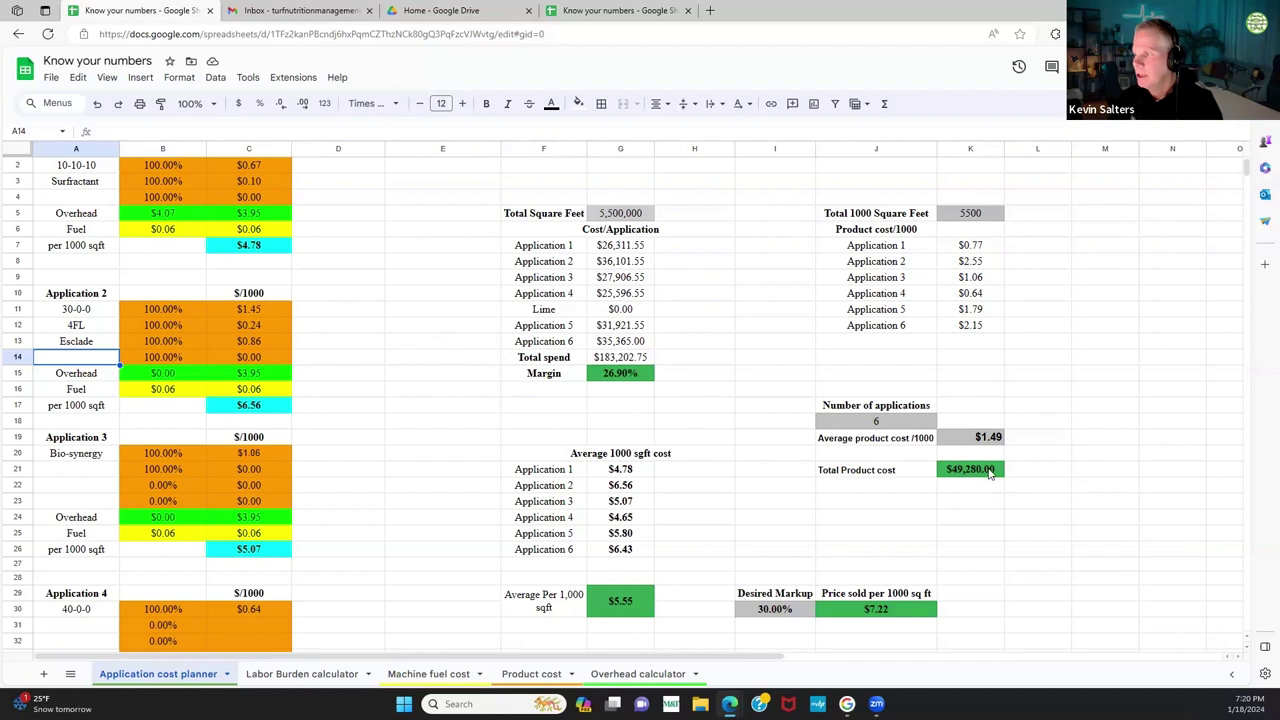
{"action": "scroll", "coordinate": [988, 472], "scroll_direction": "down", "scroll_amount": 1}
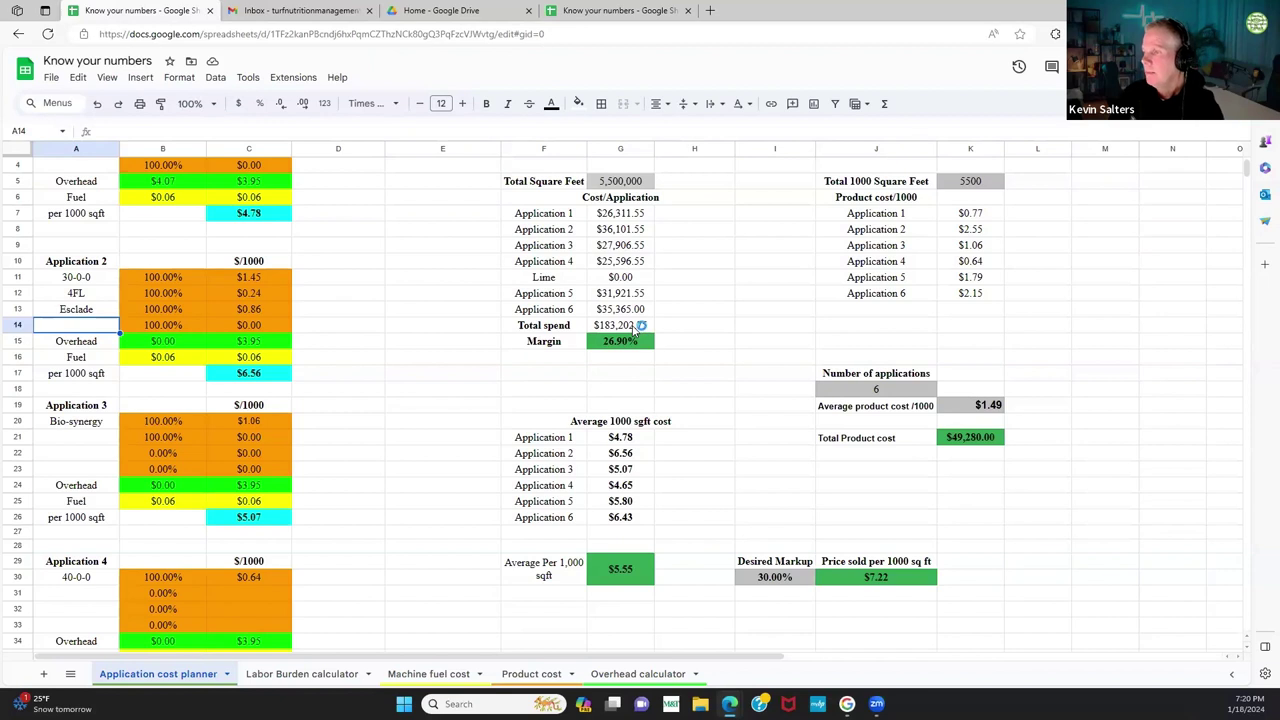
{"action": "scroll", "coordinate": [632, 330], "scroll_direction": "down", "scroll_amount": 3}
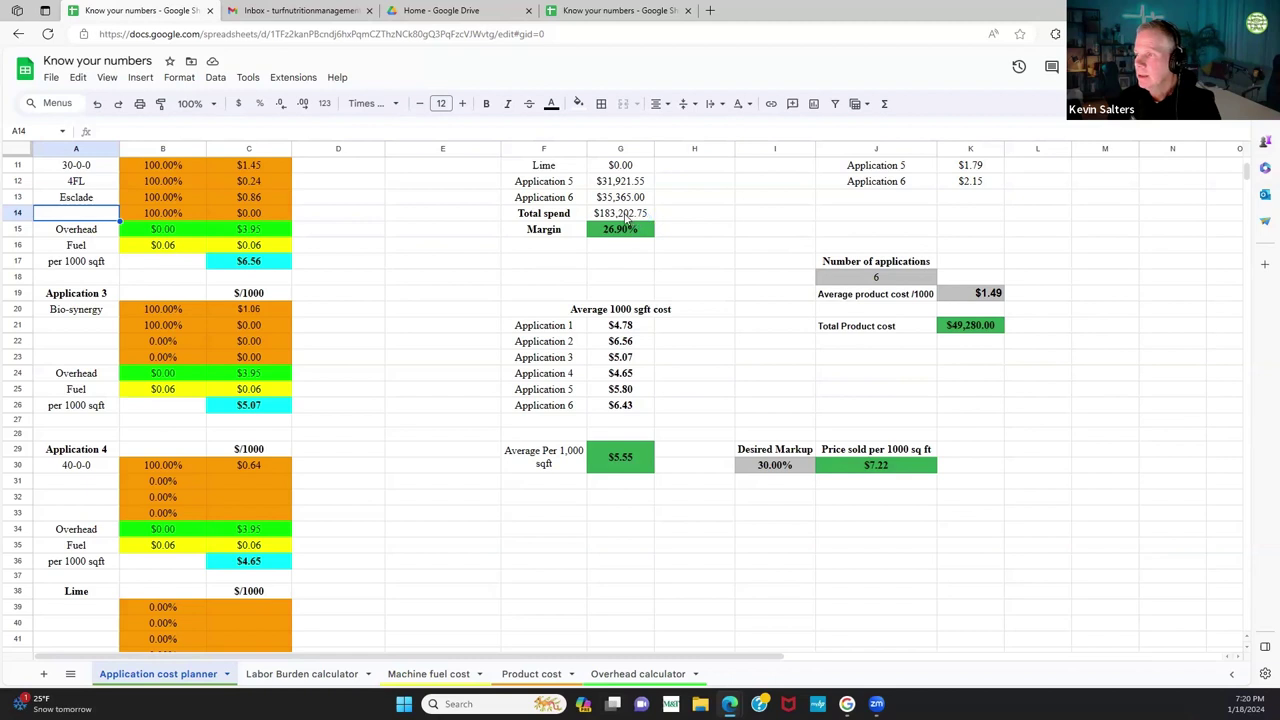
{"action": "scroll", "coordinate": [626, 214], "scroll_direction": "up", "scroll_amount": 1}
{"action": "scroll", "coordinate": [628, 228], "scroll_direction": "down", "scroll_amount": 1}
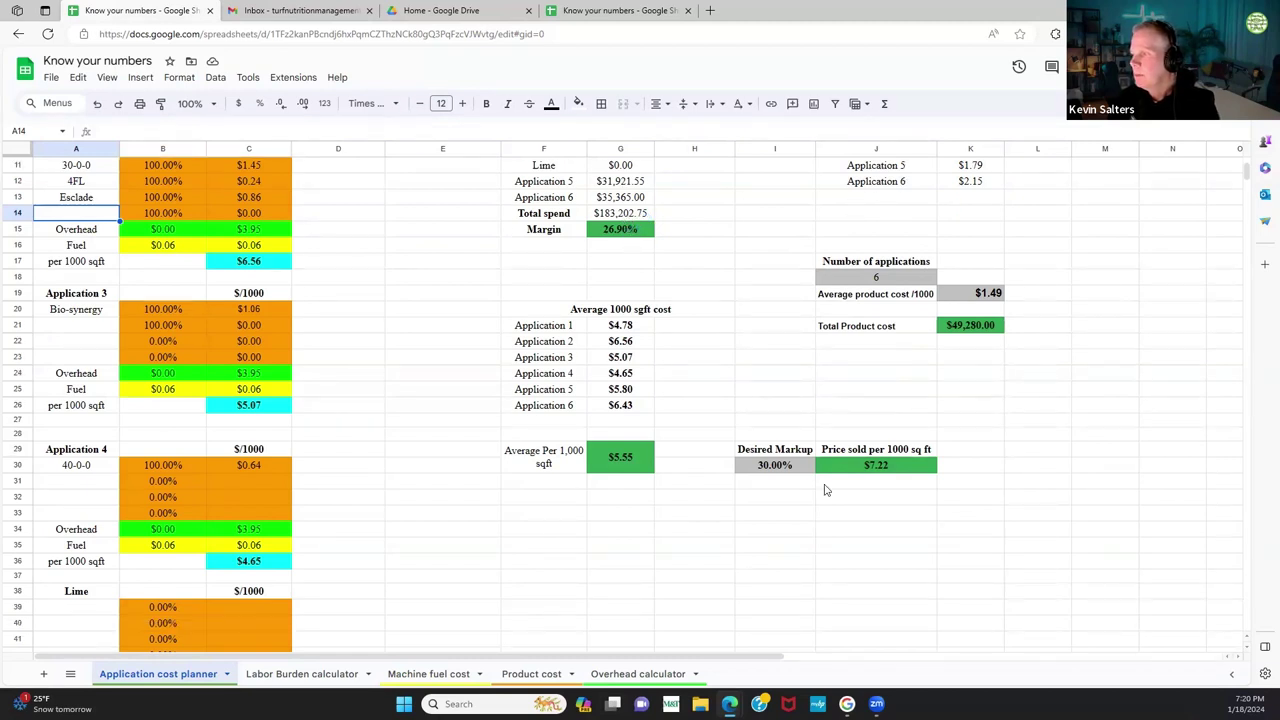
Step: Set the Desired Markup on the Application cost planner sheet to 40%
{"action": "left_click", "coordinate": [777, 466]}
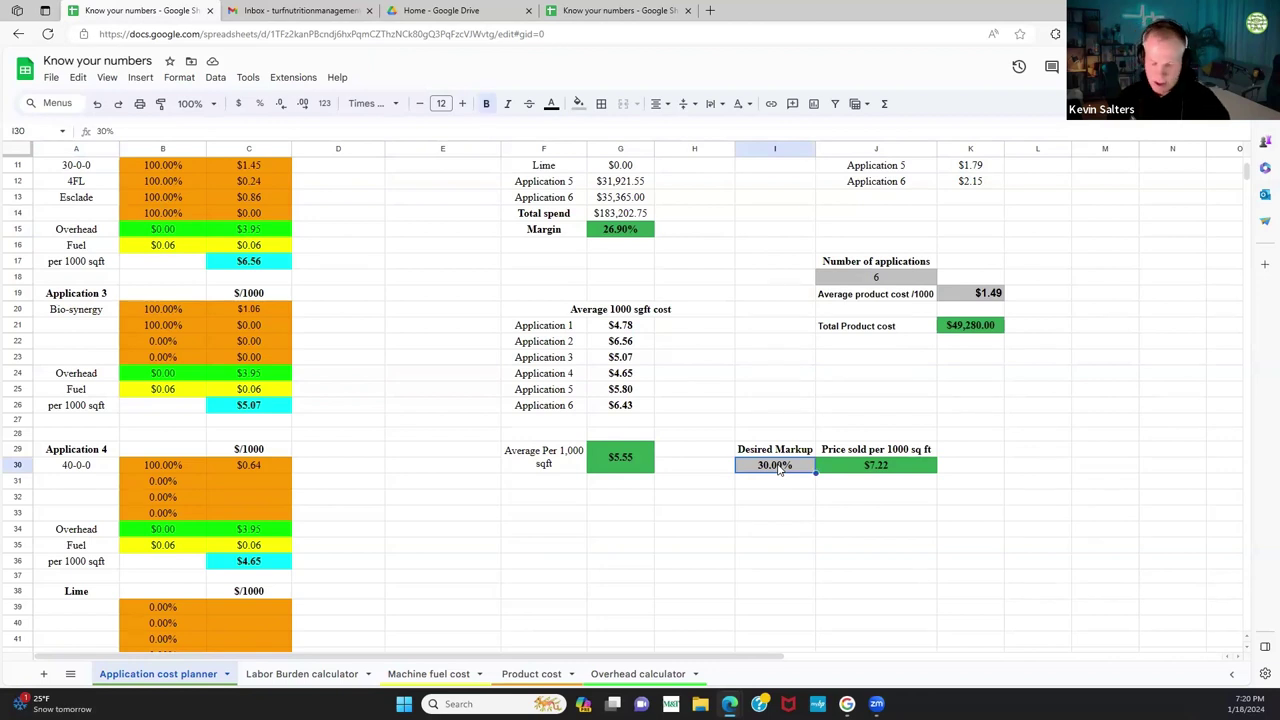
{"action": "type", "text": "40"}
{"action": "left_click", "coordinate": [905, 558]}
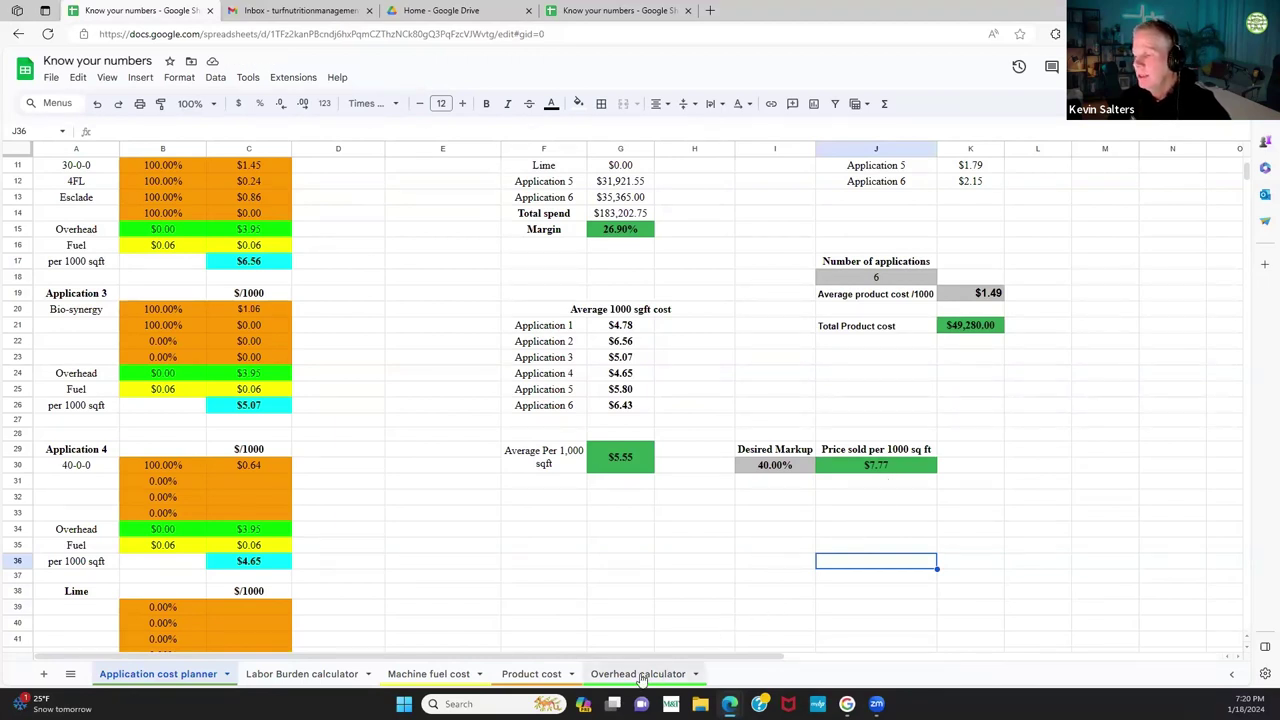
Step: Look over the monthly costs on the Overhead calculator sheet and glance at the Product cost and Machine fuel cost sheets
{"action": "left_click", "coordinate": [641, 674]}
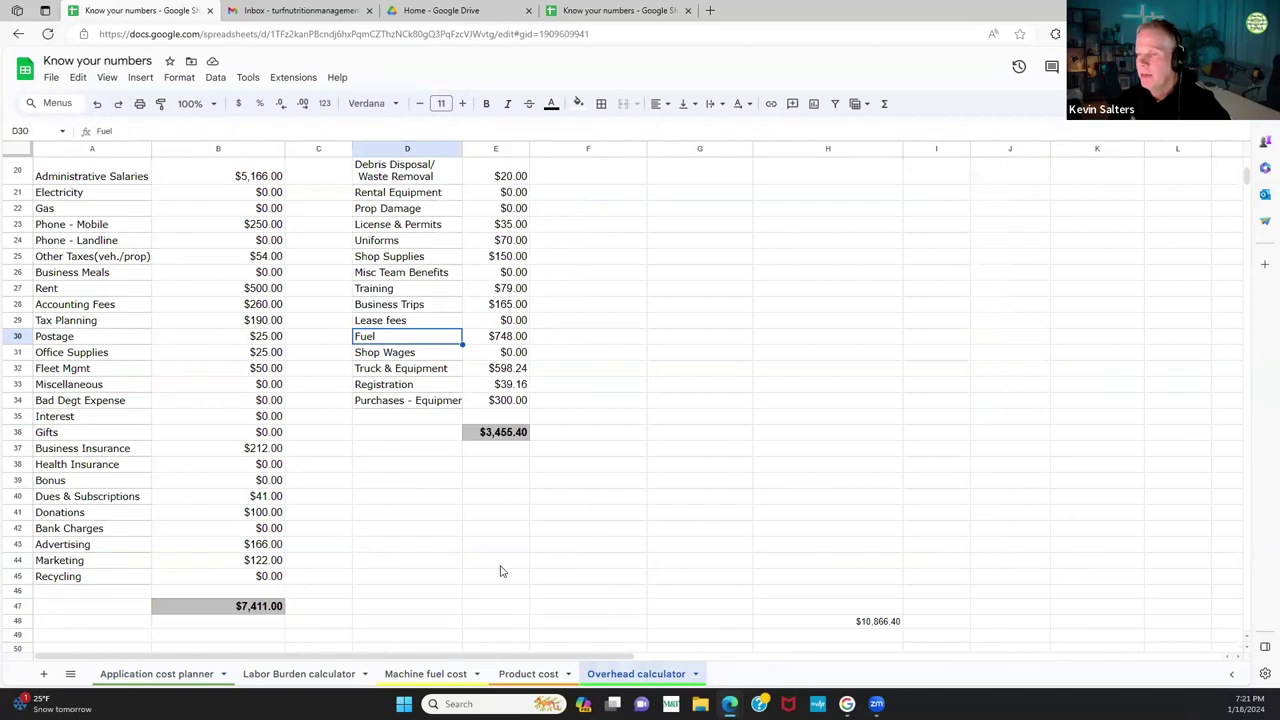
{"action": "scroll", "coordinate": [500, 571], "scroll_direction": "down", "scroll_amount": 1}
{"action": "scroll", "coordinate": [459, 557], "scroll_direction": "up", "scroll_amount": 2}
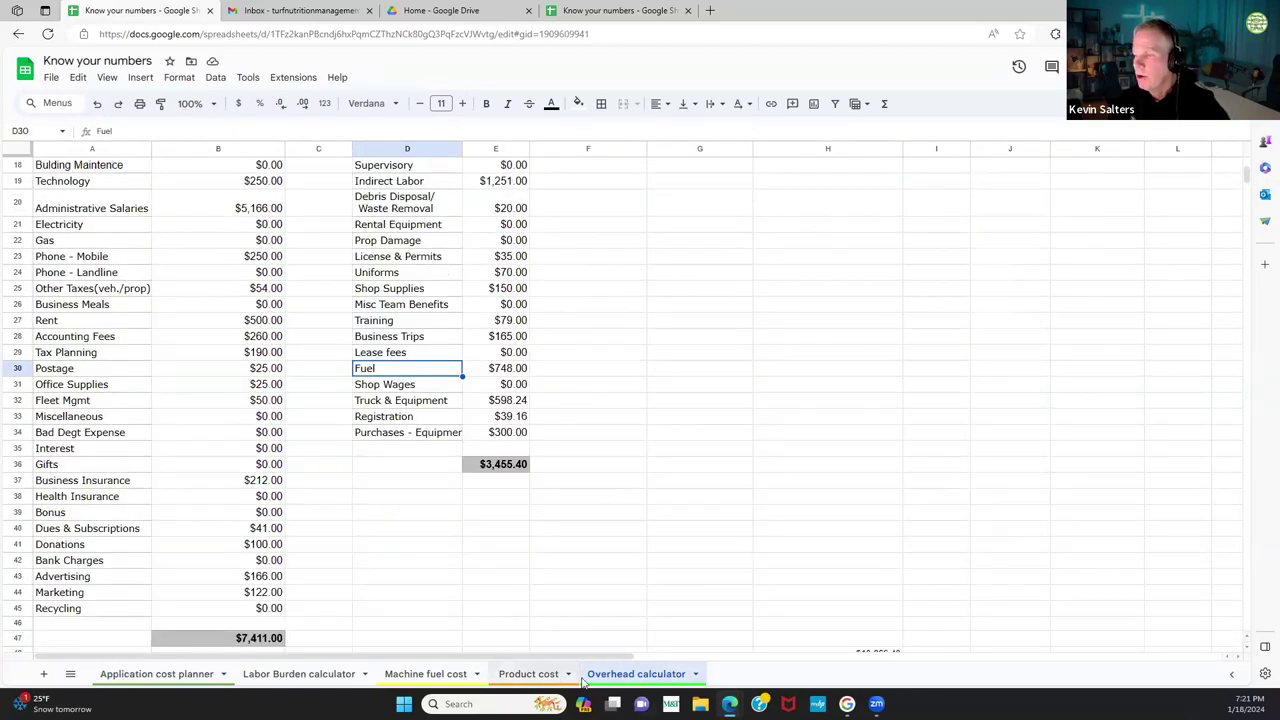
{"action": "left_click", "coordinate": [545, 675]}
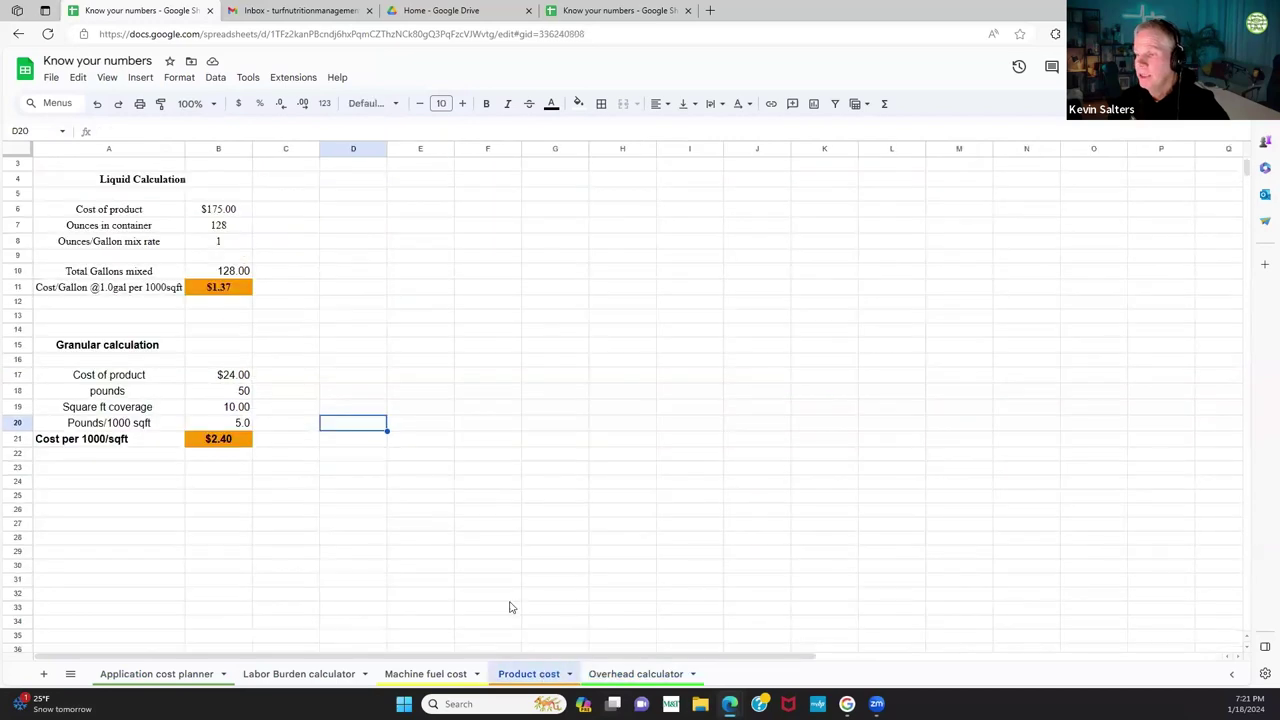
{"action": "left_click", "coordinate": [428, 674]}
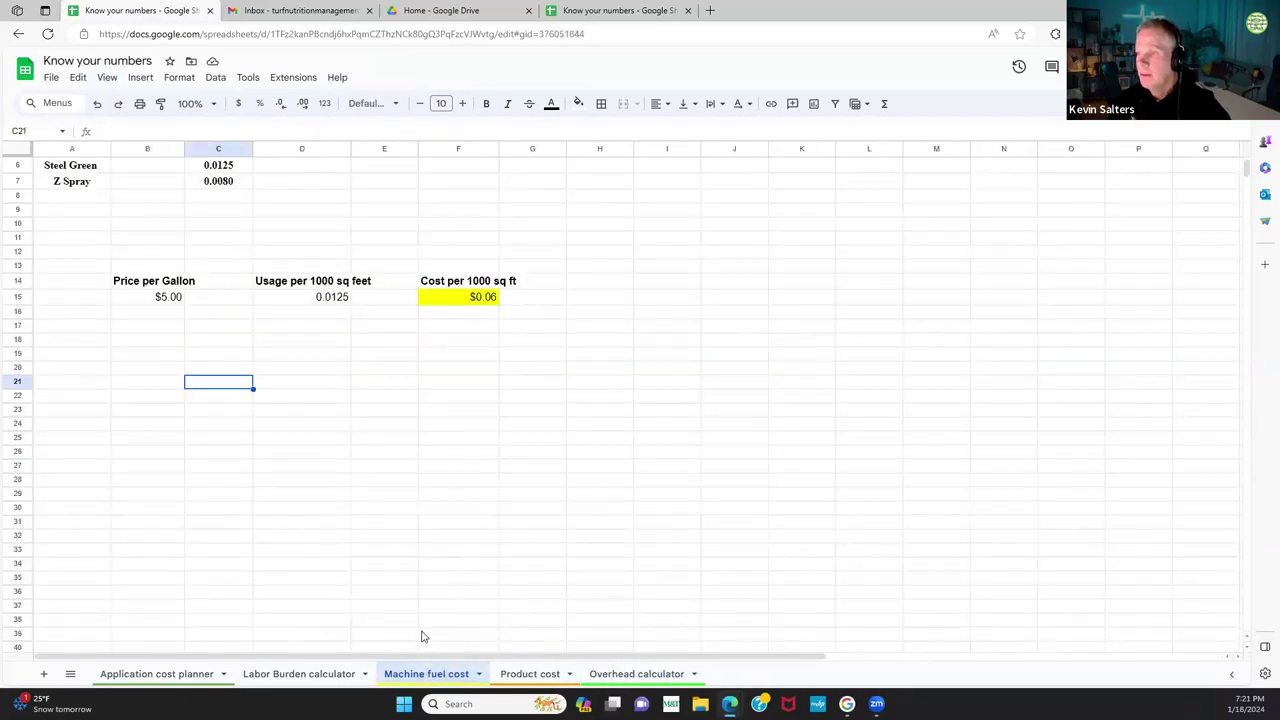
Step: Return to the Application cost planner sheet and set the Desired Markup to 35%
{"action": "left_click", "coordinate": [208, 675]}
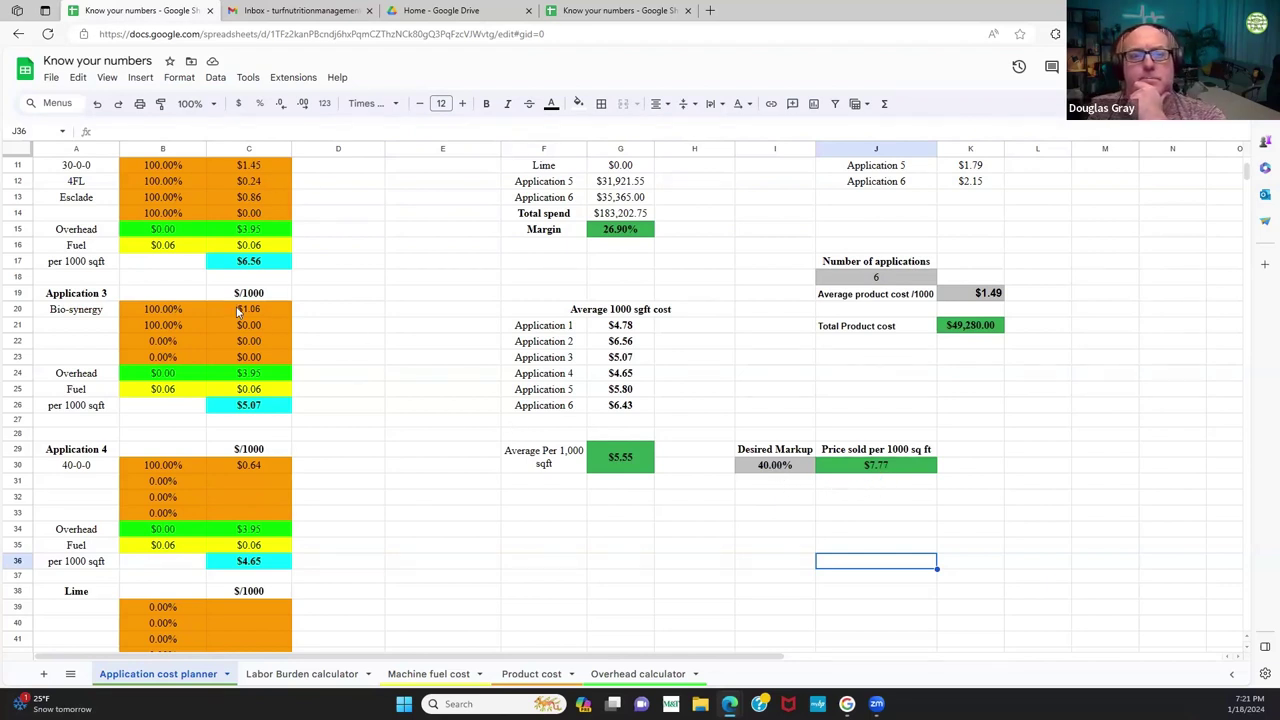
{"action": "left_click", "coordinate": [770, 470]}
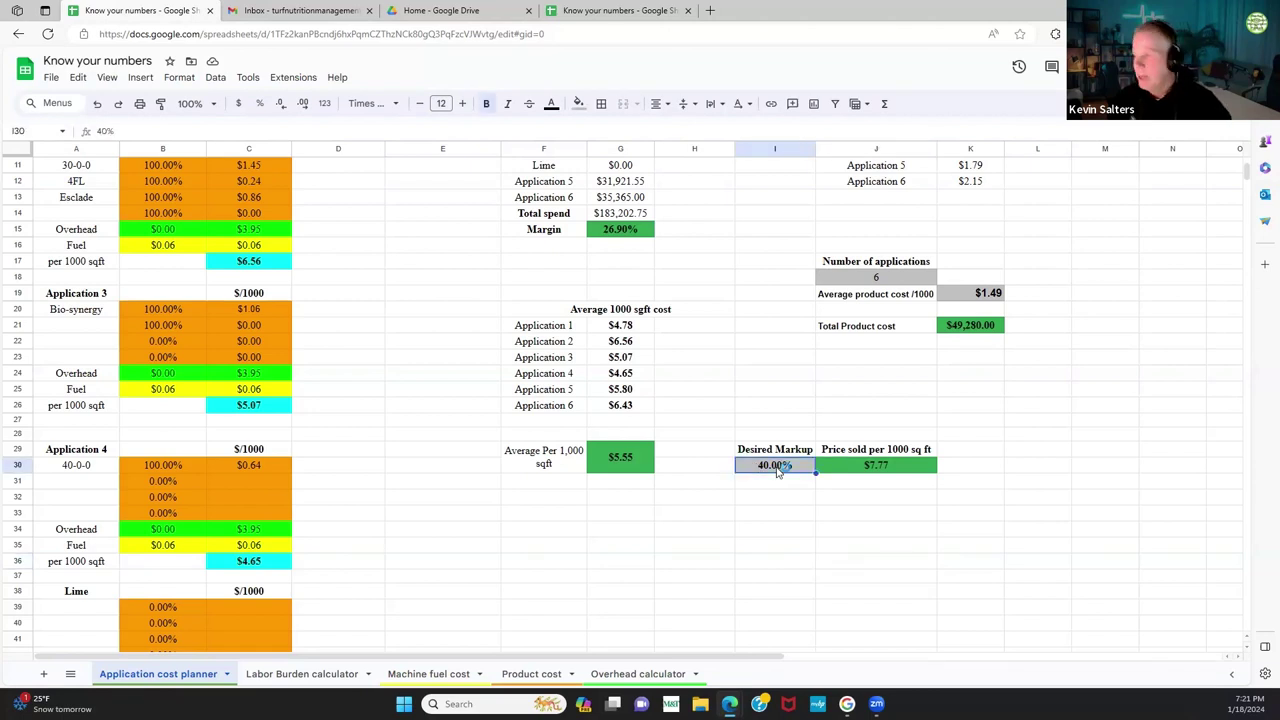
{"action": "type", "text": "35%"}
{"action": "left_click", "coordinate": [800, 500]}
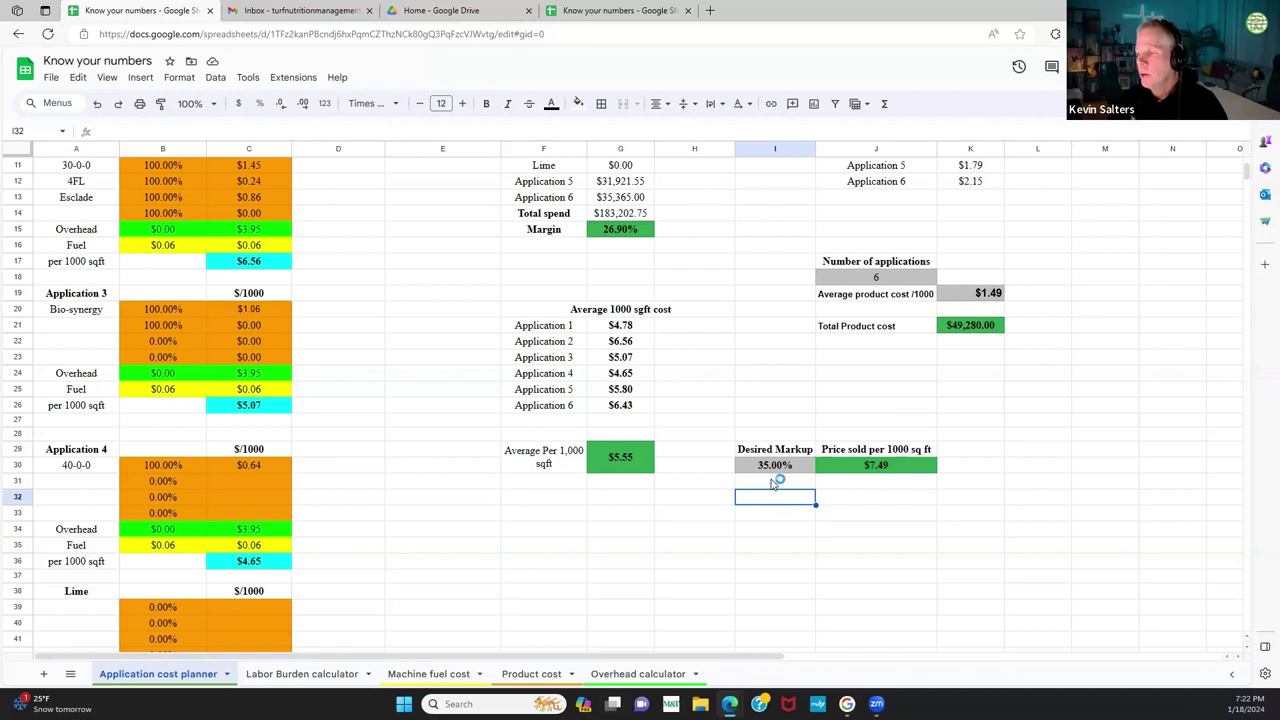
Step: Examine the per-application costs, average cost per 1000 sqft and price sold per 1000 sq ft on the Application cost planner sheet
{"action": "scroll", "coordinate": [620, 520], "scroll_direction": "up", "scroll_amount": 2}
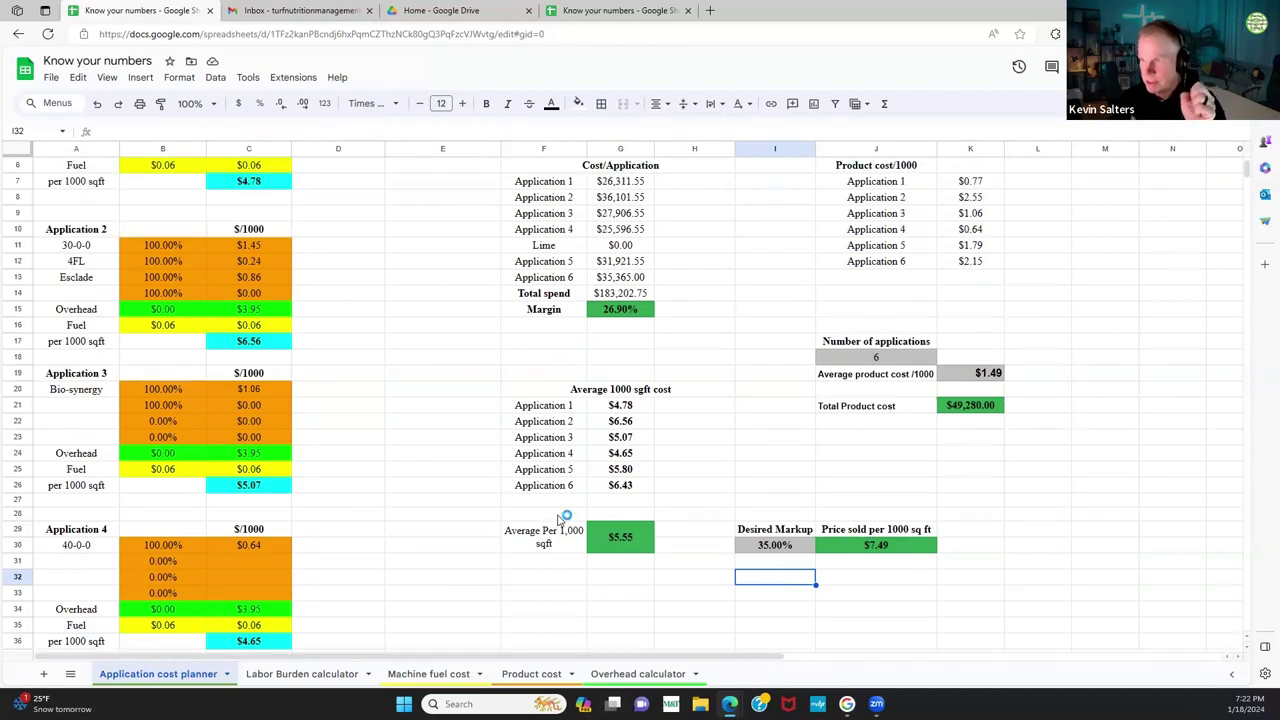
{"action": "scroll", "coordinate": [717, 546], "scroll_direction": "up", "scroll_amount": 2}
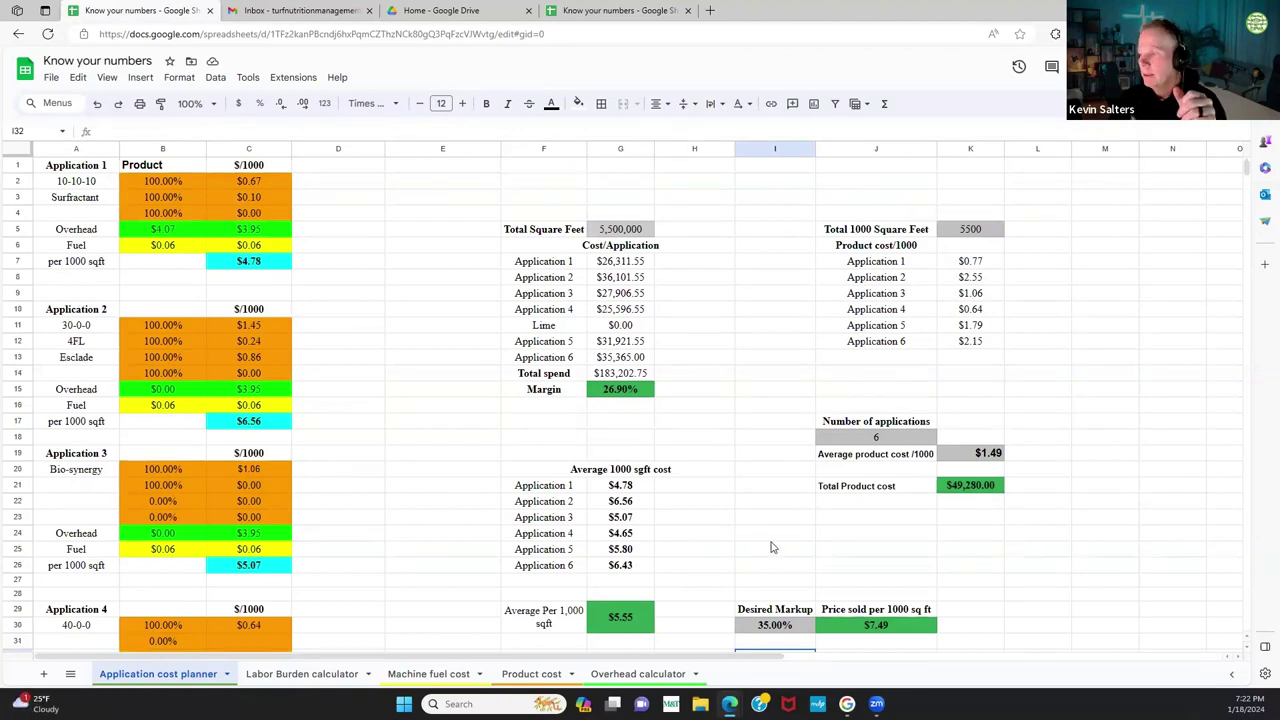
{"action": "scroll", "coordinate": [800, 565], "scroll_direction": "down", "scroll_amount": 2}
{"action": "scroll", "coordinate": [857, 579], "scroll_direction": "down", "scroll_amount": 1}
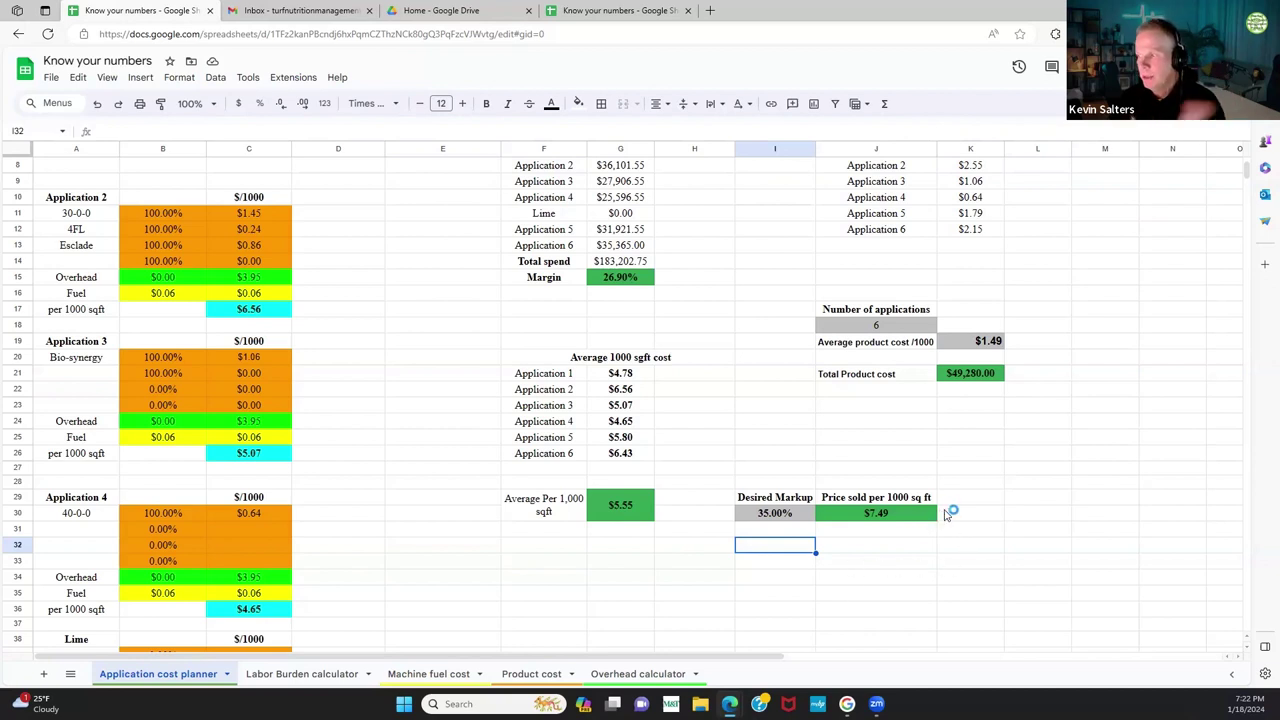
{"action": "scroll", "coordinate": [966, 548], "scroll_direction": "down", "scroll_amount": 3}
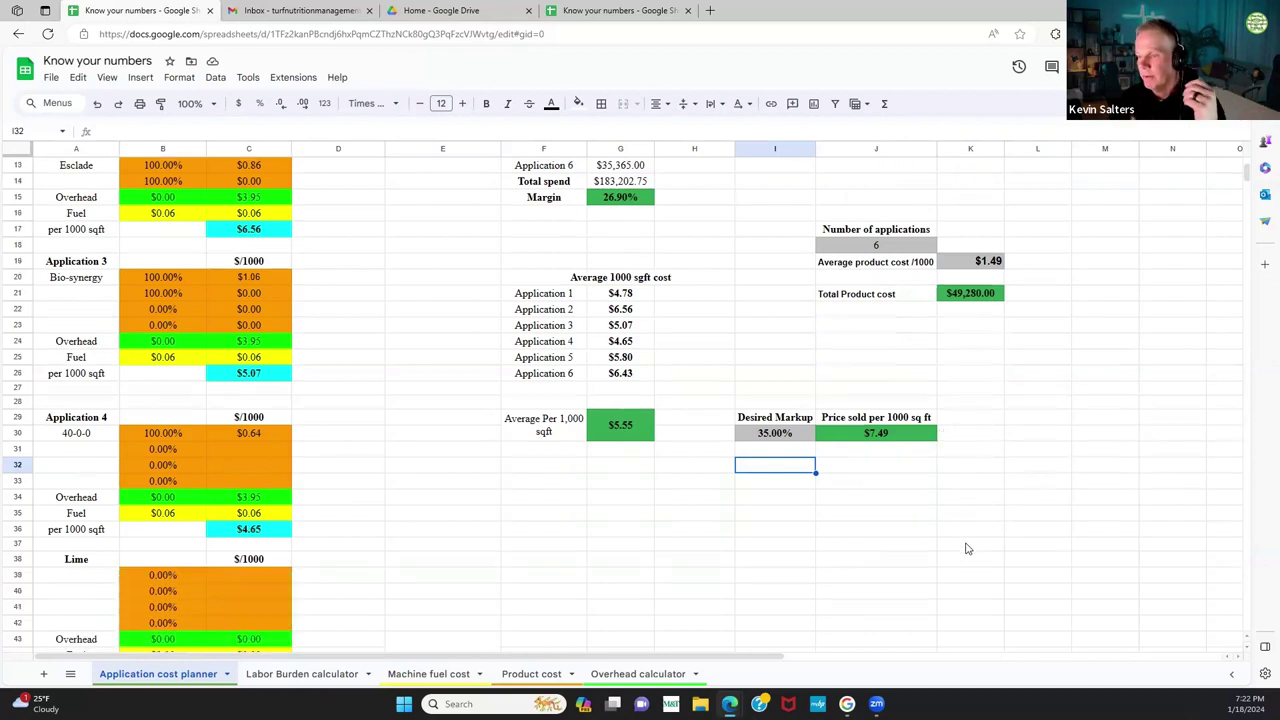
{"action": "scroll", "coordinate": [966, 548], "scroll_direction": "up", "scroll_amount": 3}
{"action": "scroll", "coordinate": [966, 548], "scroll_direction": "up", "scroll_amount": 3}
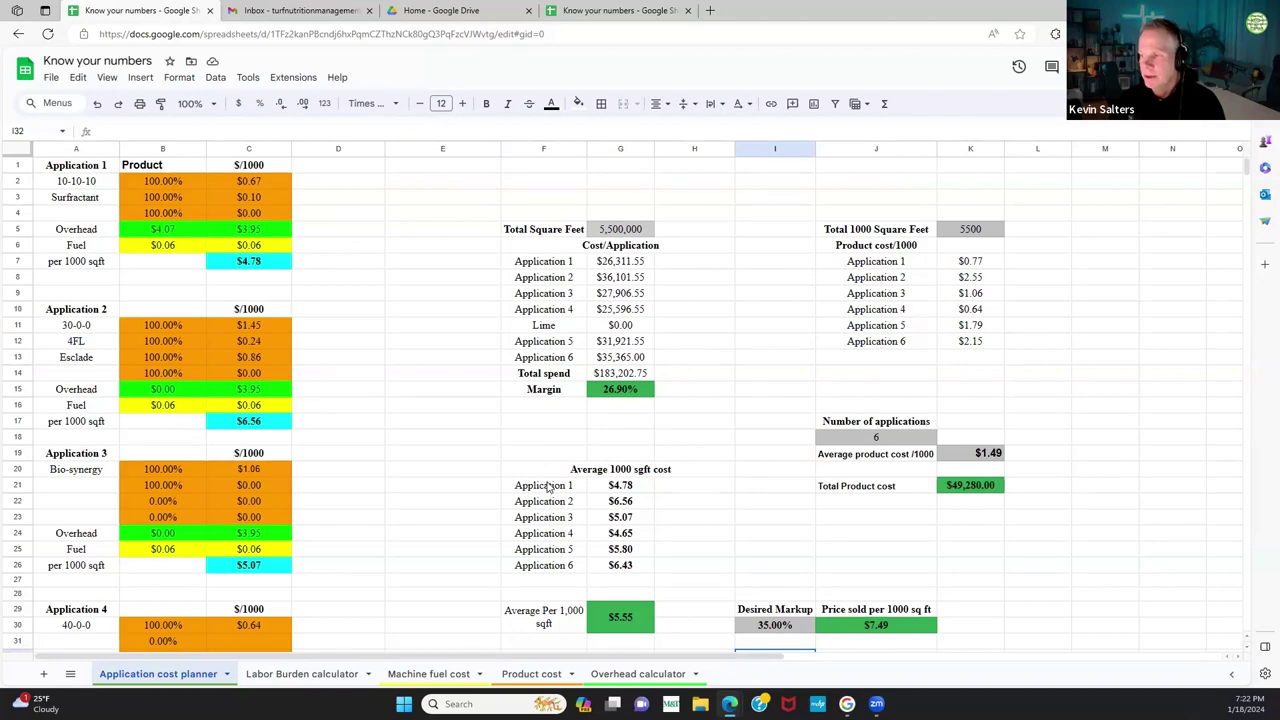
{"action": "scroll", "coordinate": [464, 508], "scroll_direction": "down", "scroll_amount": 5}
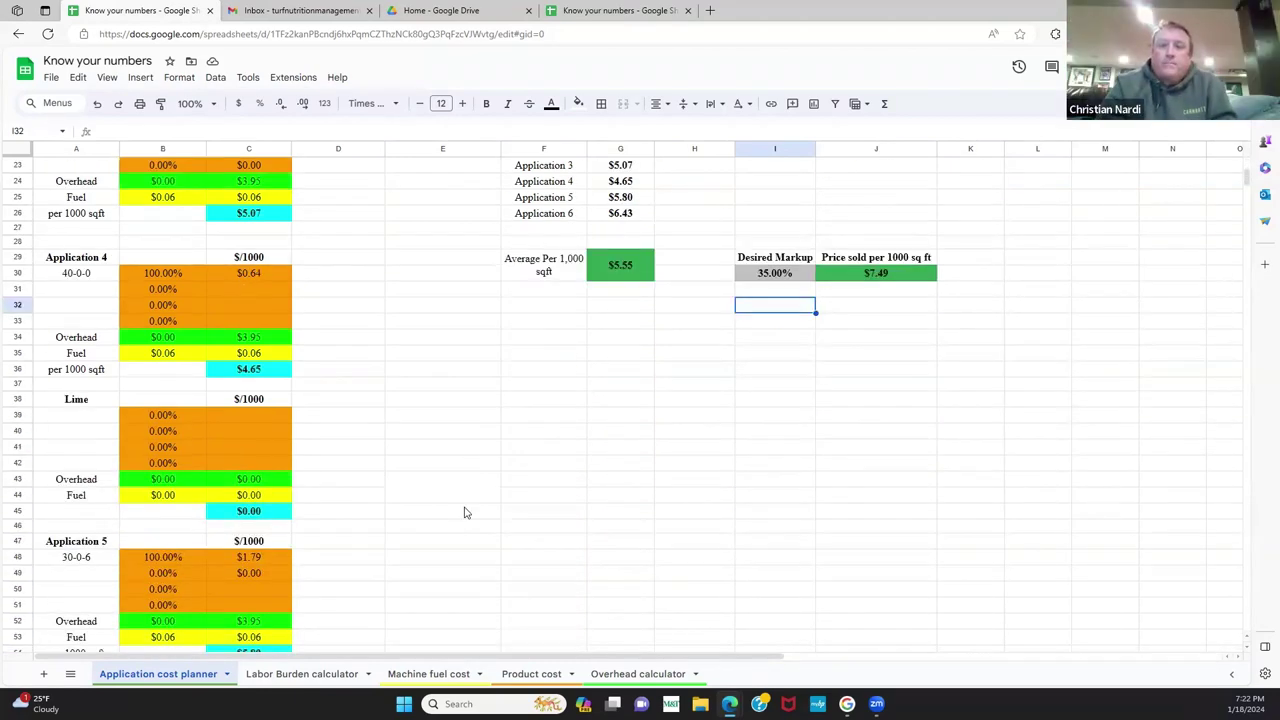
Step: Glance at the Machine fuel cost and Labor Burden calculator sheets, and return to the start of the Application cost planner sheet
{"action": "left_click", "coordinate": [405, 674]}
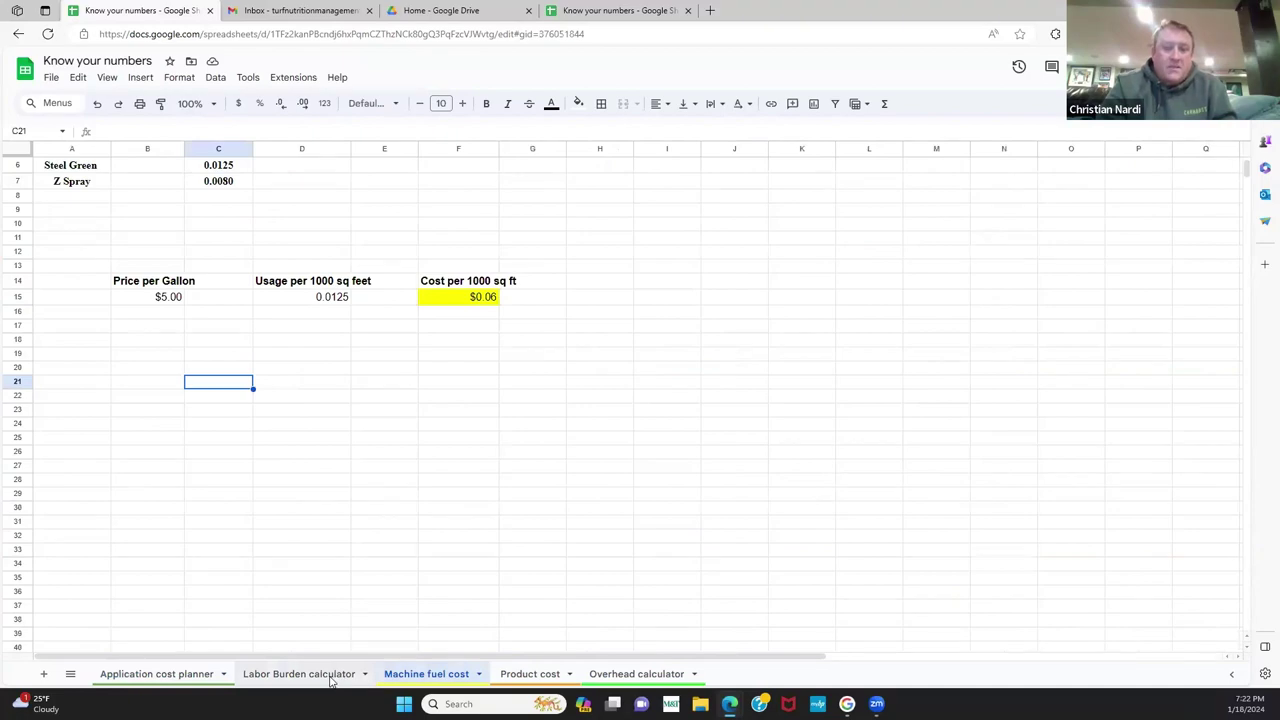
{"action": "left_click", "coordinate": [330, 676]}
{"action": "left_click", "coordinate": [214, 678]}
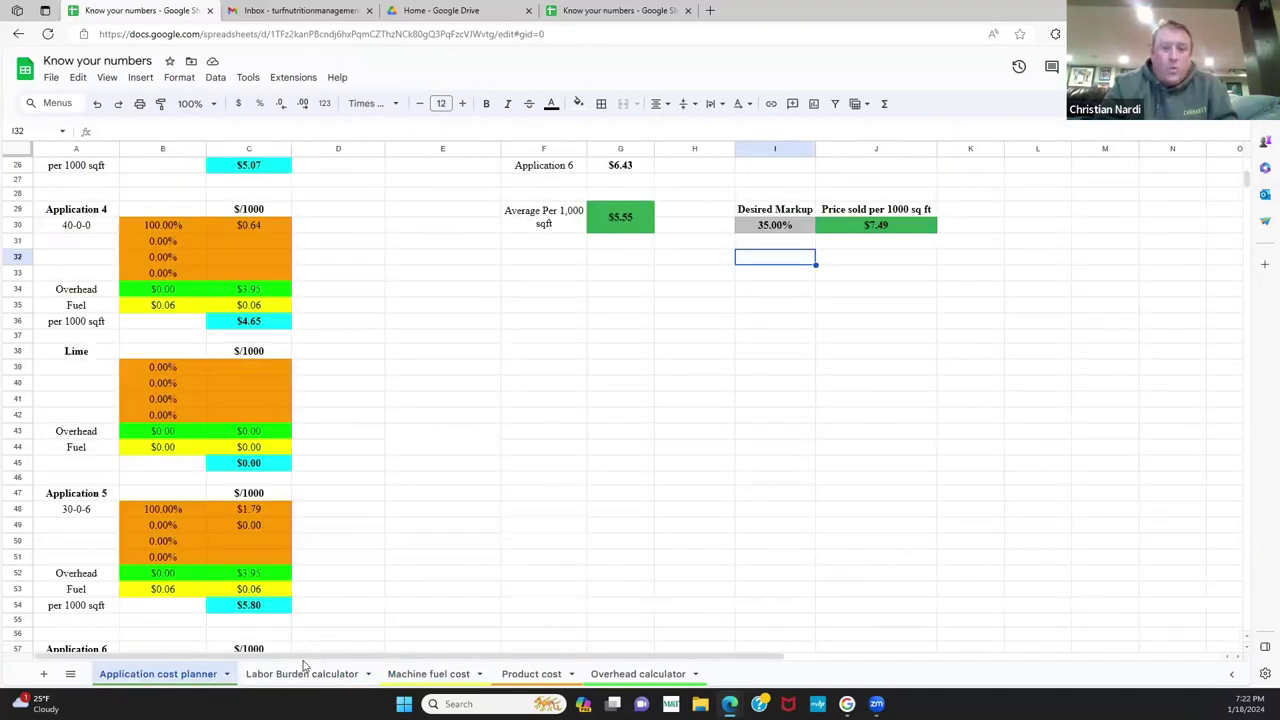
{"action": "scroll", "coordinate": [755, 595], "scroll_direction": "up", "scroll_amount": 7}
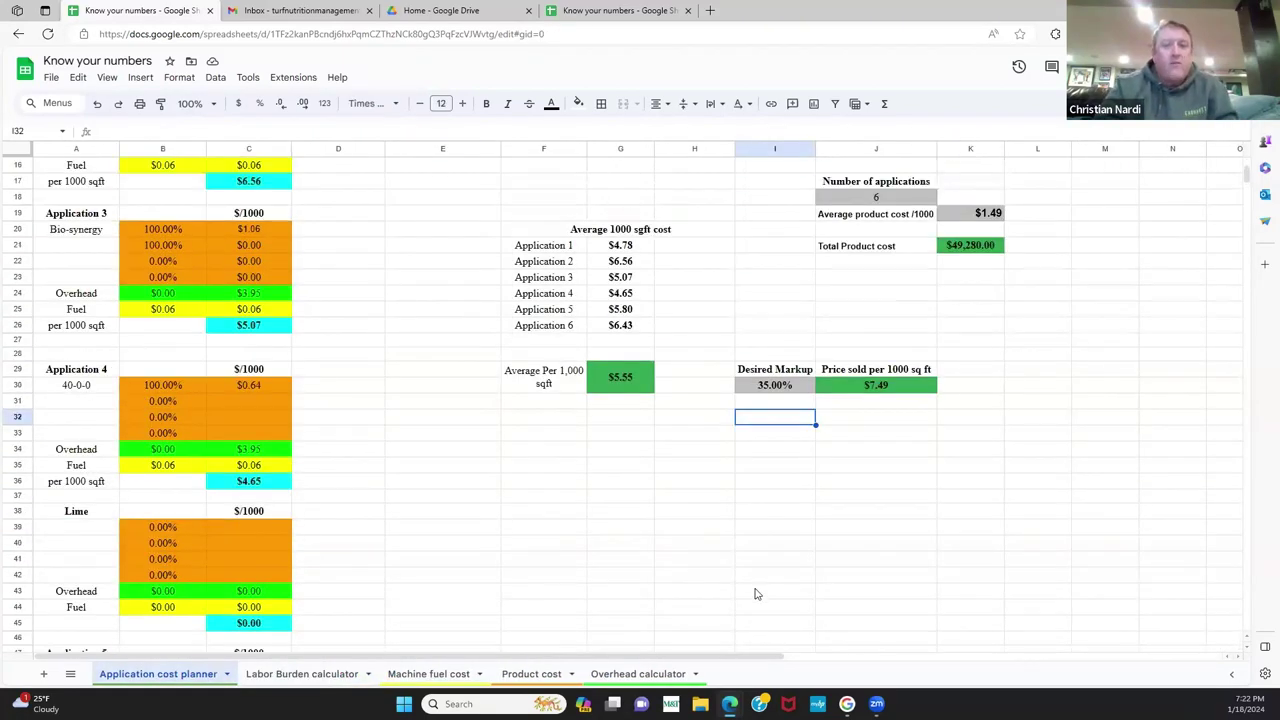
{"action": "scroll", "coordinate": [757, 594], "scroll_direction": "up", "scroll_amount": 1}
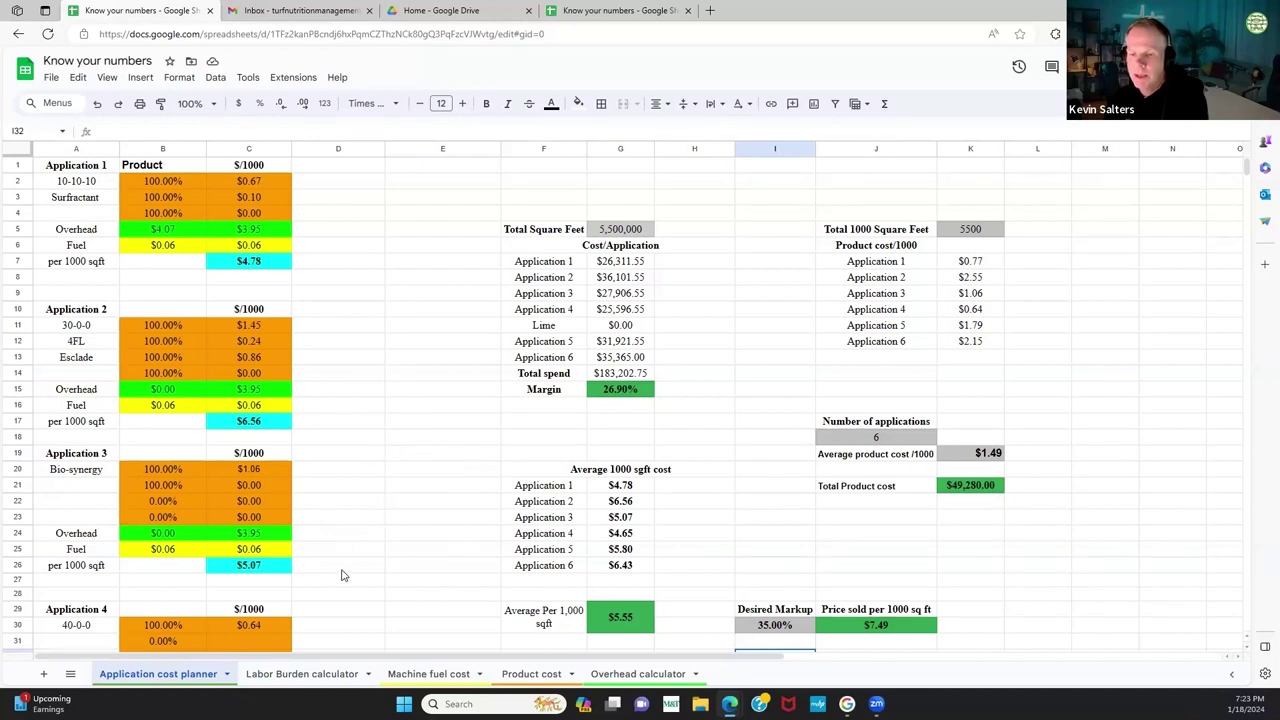
{"action": "scroll", "coordinate": [400, 586], "scroll_direction": "down", "scroll_amount": 1}
{"action": "scroll", "coordinate": [409, 581], "scroll_direction": "up", "scroll_amount": 1}
{"action": "scroll", "coordinate": [409, 580], "scroll_direction": "down", "scroll_amount": 2}
{"action": "scroll", "coordinate": [414, 580], "scroll_direction": "up", "scroll_amount": 2}
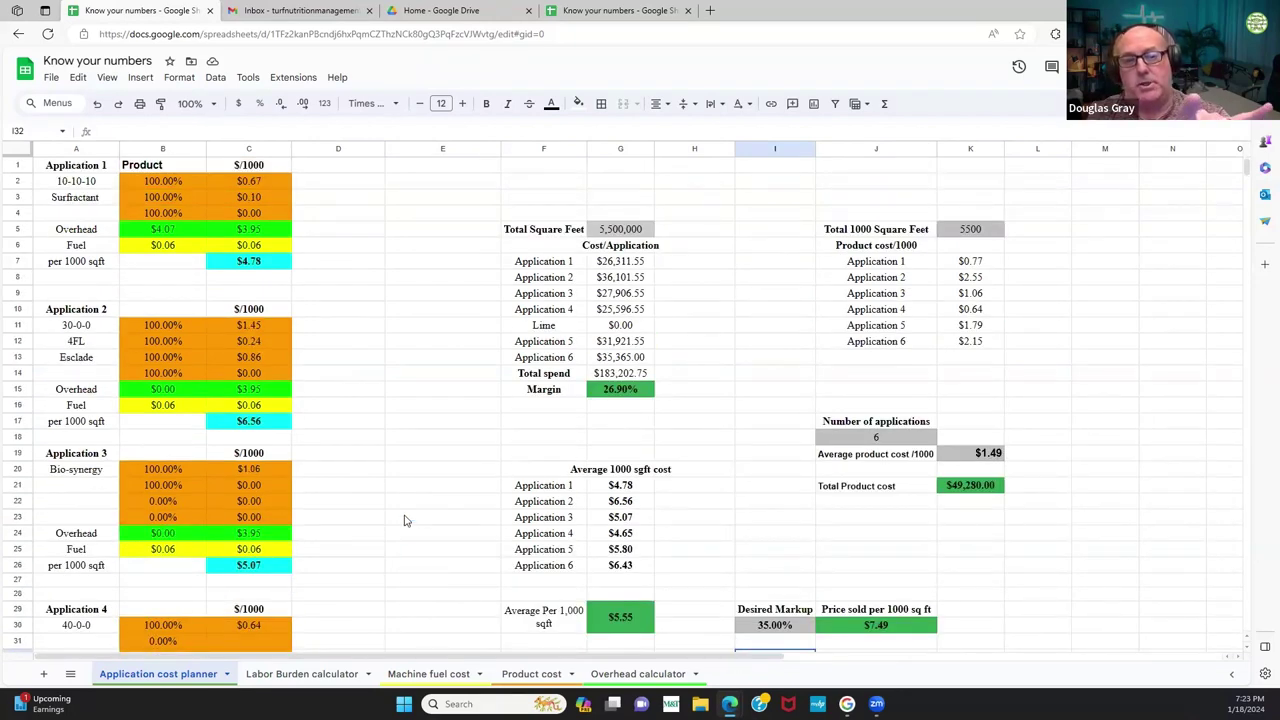
{"action": "scroll", "coordinate": [405, 520], "scroll_direction": "down", "scroll_amount": 2}
{"action": "scroll", "coordinate": [405, 520], "scroll_direction": "up", "scroll_amount": 1}
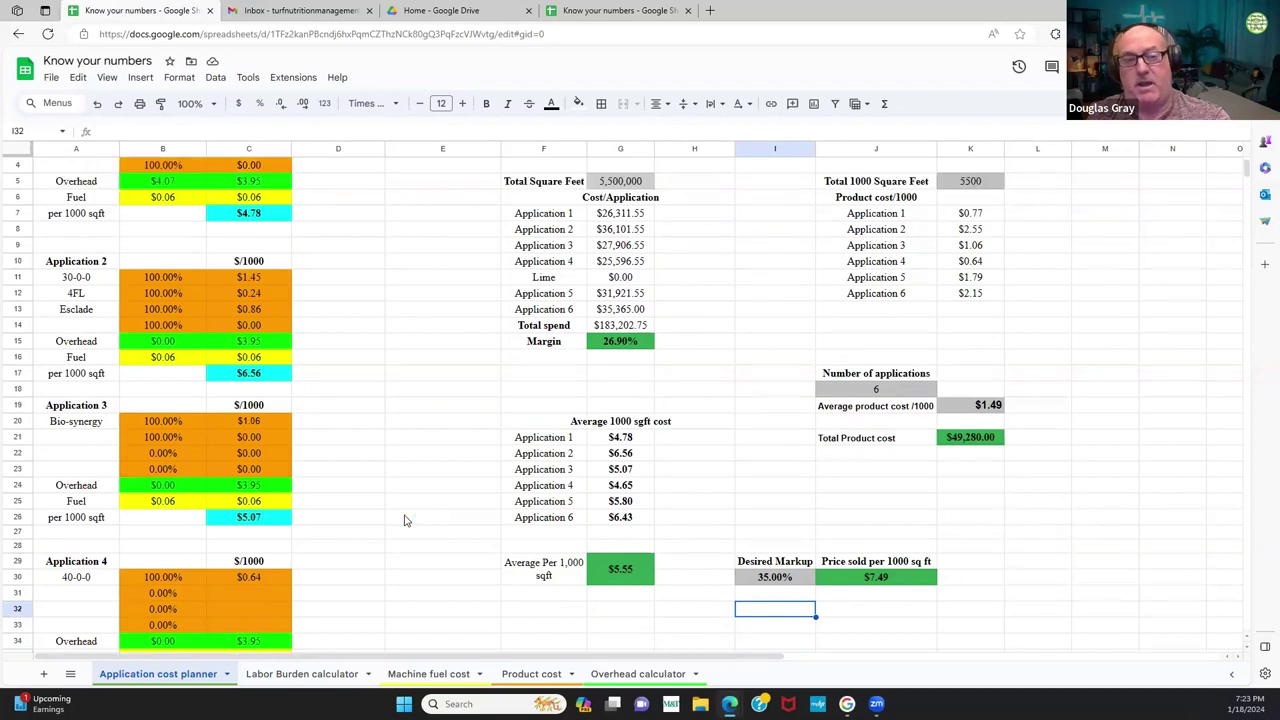
{"action": "scroll", "coordinate": [405, 520], "scroll_direction": "up", "scroll_amount": 1}
{"action": "scroll", "coordinate": [405, 520], "scroll_direction": "up", "scroll_amount": 1}
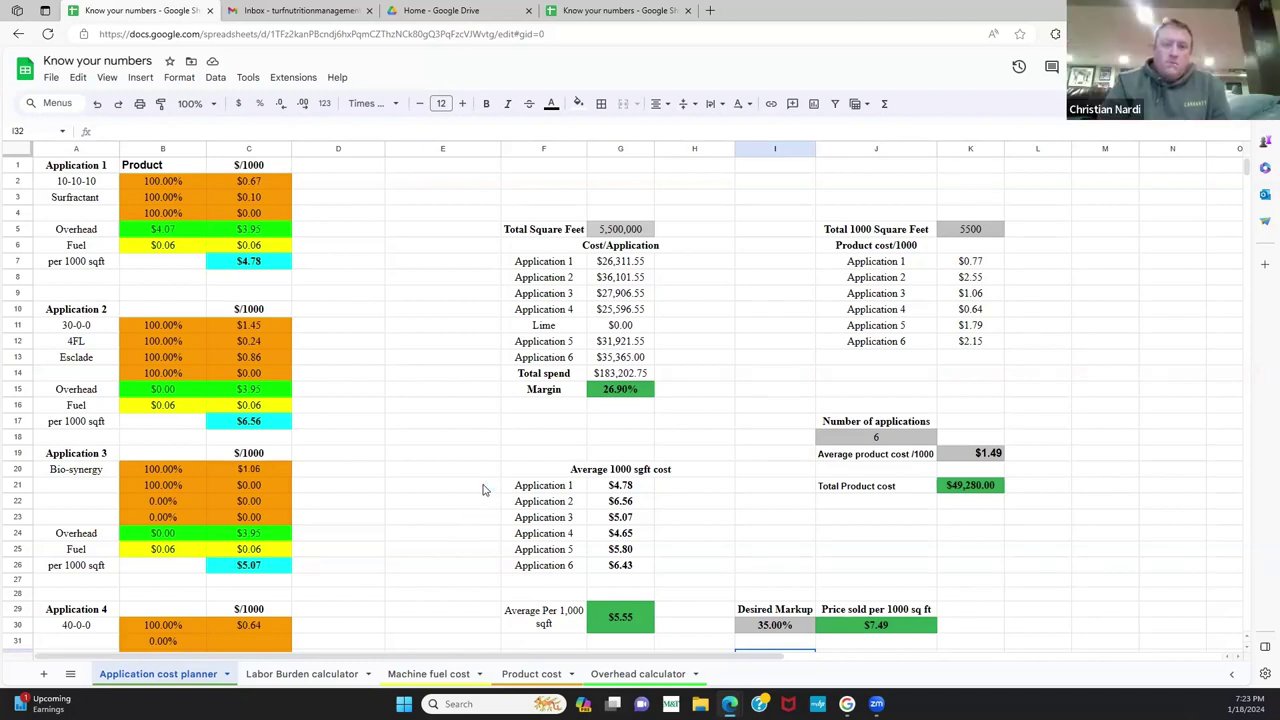
{"action": "left_click", "coordinate": [90, 201]}
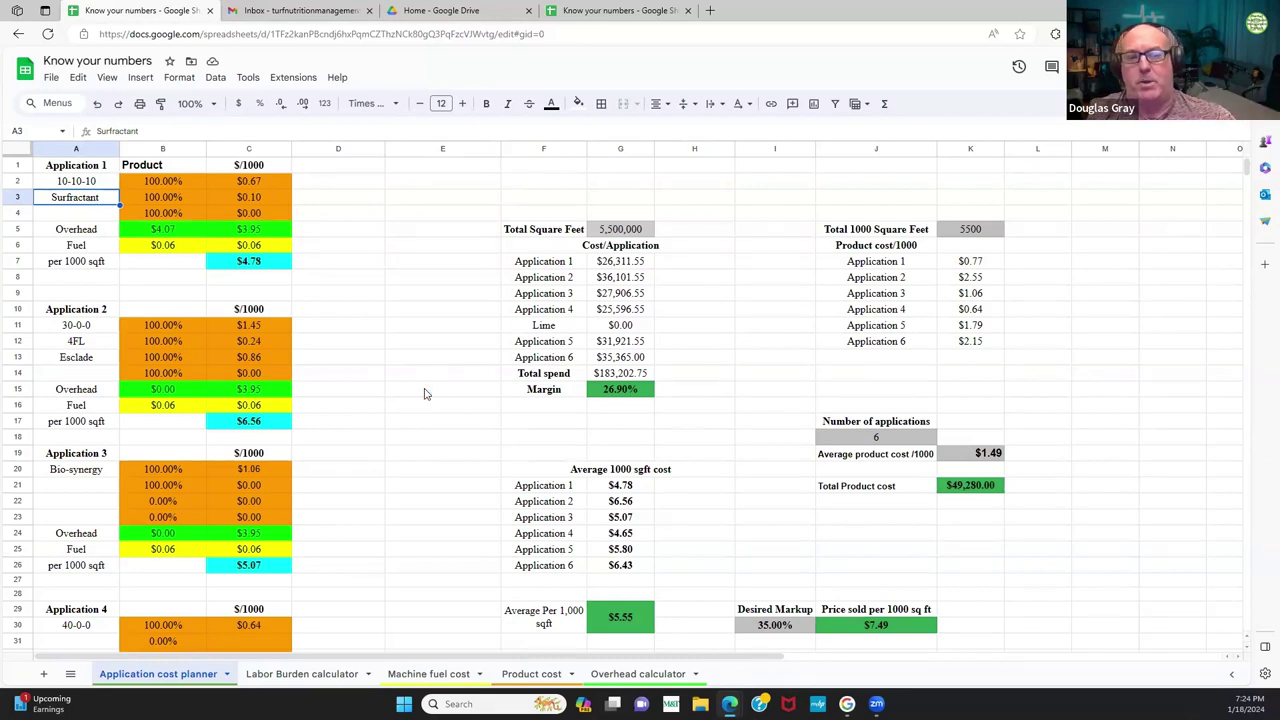
Step: Examine the product, overhead and fuel costs of Applications 1 to 4 alongside the margin, average cost and price sold per 1000 sq ft
{"action": "scroll", "coordinate": [424, 394], "scroll_direction": "down", "scroll_amount": 1}
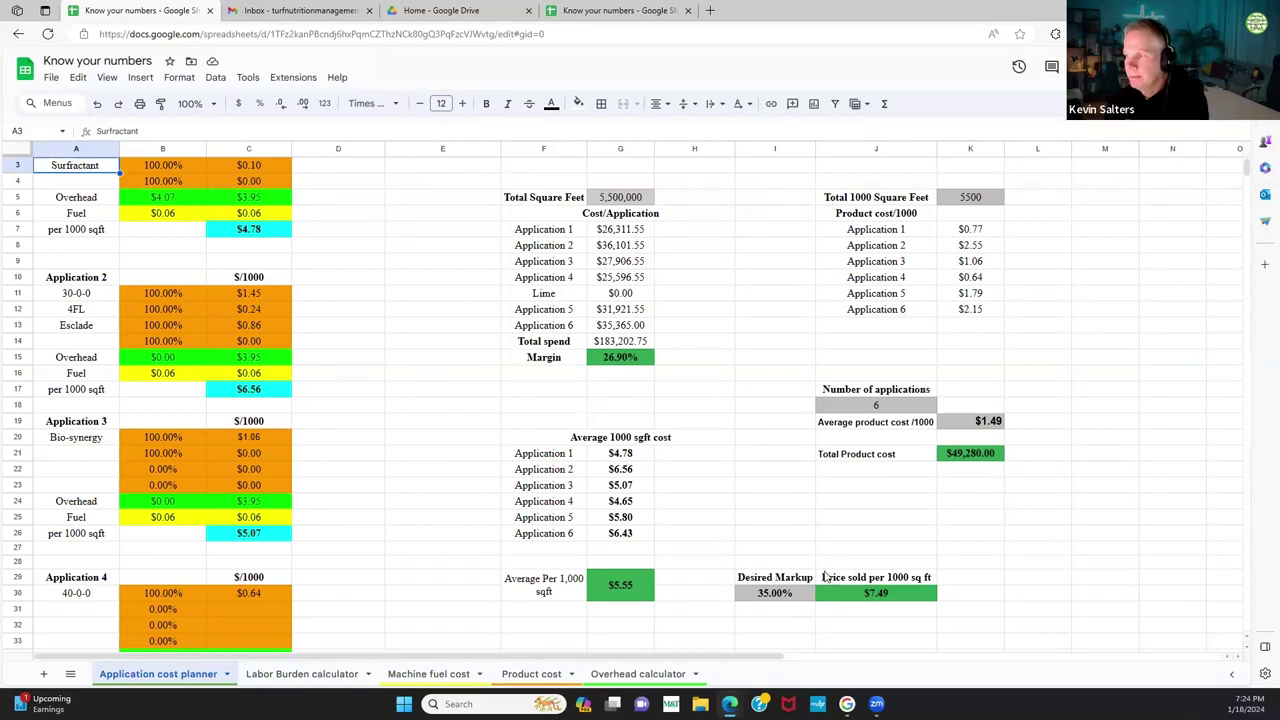
{"action": "scroll", "coordinate": [754, 568], "scroll_direction": "down", "scroll_amount": 1}
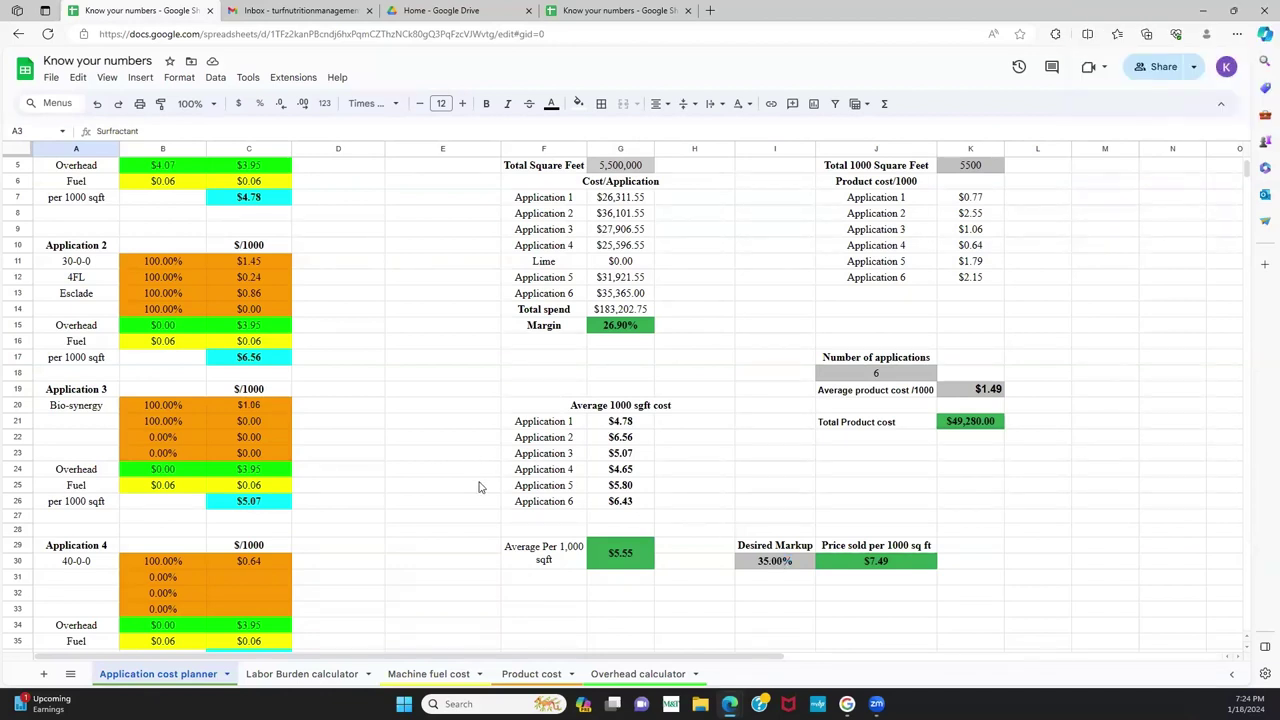
{"action": "scroll", "coordinate": [449, 526], "scroll_direction": "down", "scroll_amount": 1}
{"action": "scroll", "coordinate": [446, 533], "scroll_direction": "up", "scroll_amount": 1}
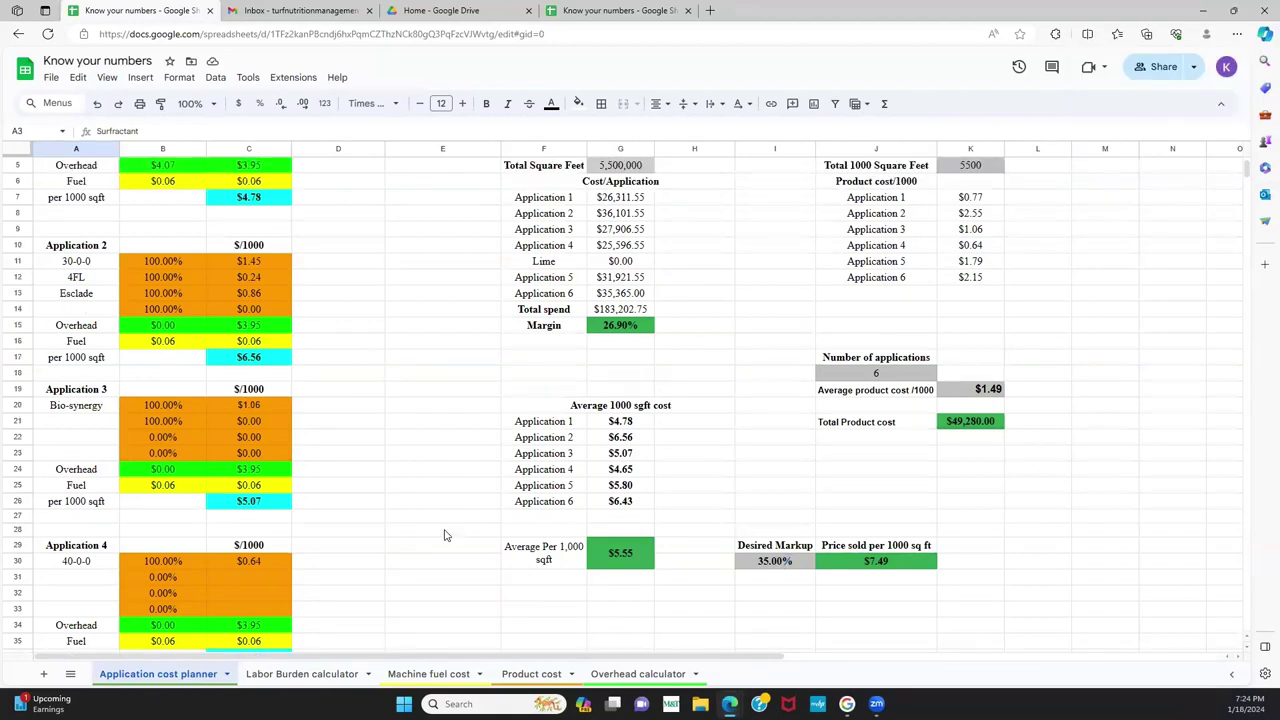
{"action": "scroll", "coordinate": [446, 535], "scroll_direction": "down", "scroll_amount": 1}
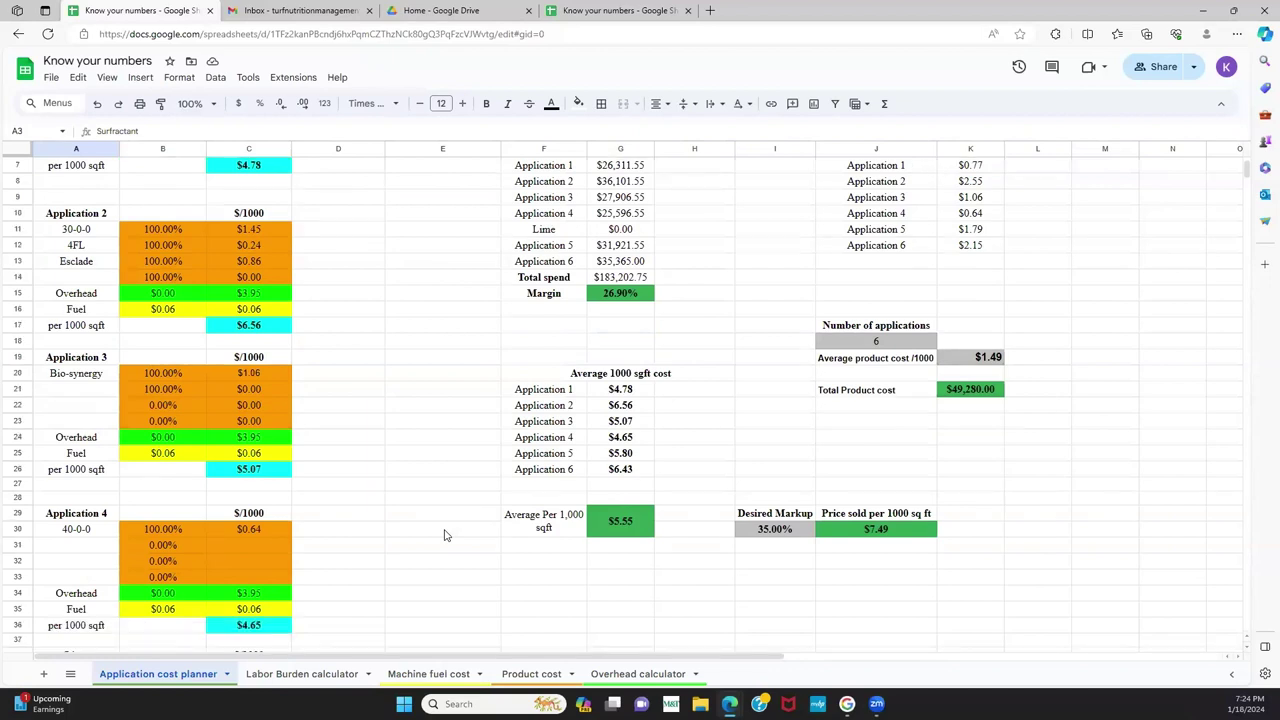
{"action": "scroll", "coordinate": [446, 535], "scroll_direction": "down", "scroll_amount": 3}
{"action": "scroll", "coordinate": [446, 535], "scroll_direction": "up", "scroll_amount": 1}
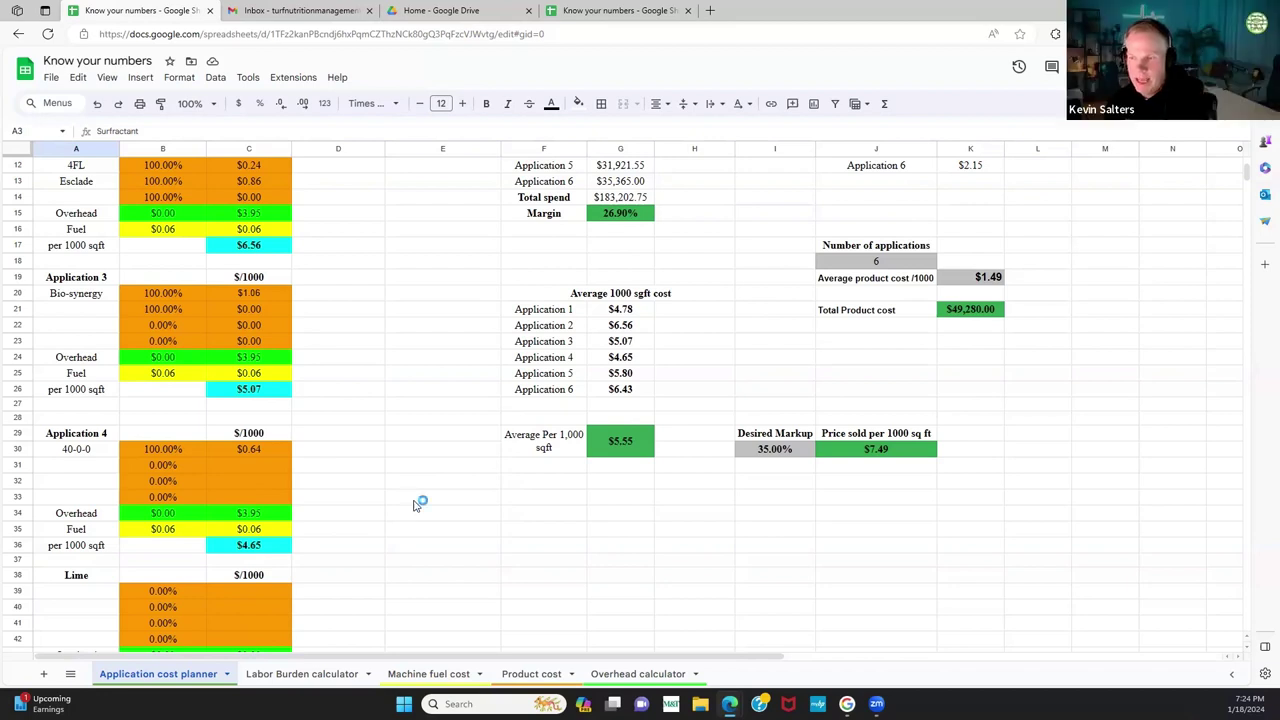
{"action": "scroll", "coordinate": [416, 506], "scroll_direction": "down", "scroll_amount": 1}
{"action": "scroll", "coordinate": [416, 507], "scroll_direction": "up", "scroll_amount": 1}
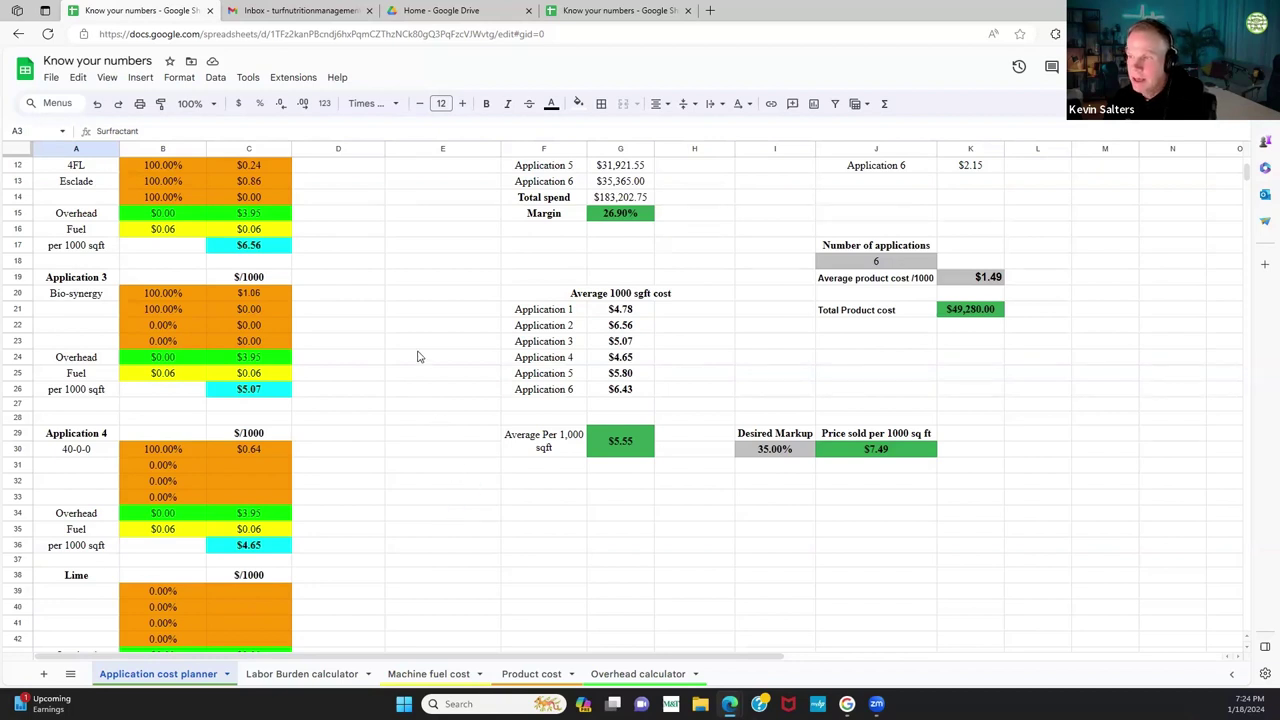
{"action": "scroll", "coordinate": [425, 455], "scroll_direction": "up", "scroll_amount": 5}
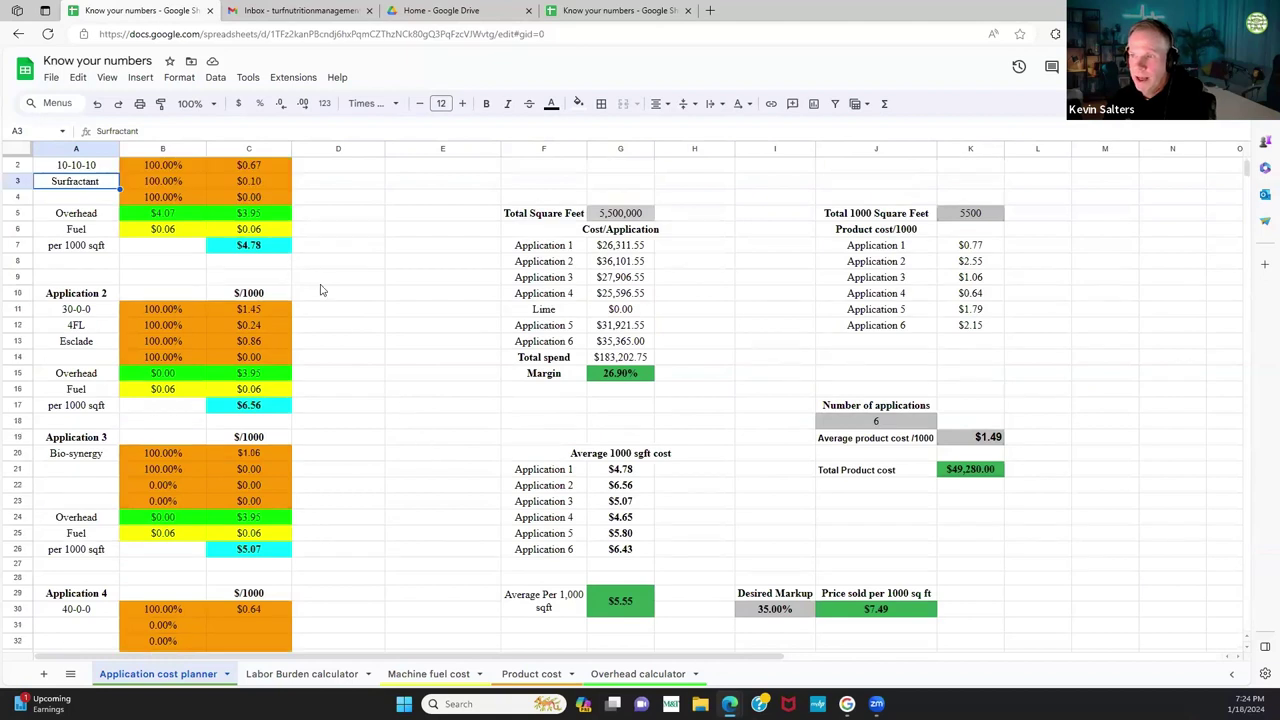
{"action": "scroll", "coordinate": [355, 293], "scroll_direction": "up", "scroll_amount": 1}
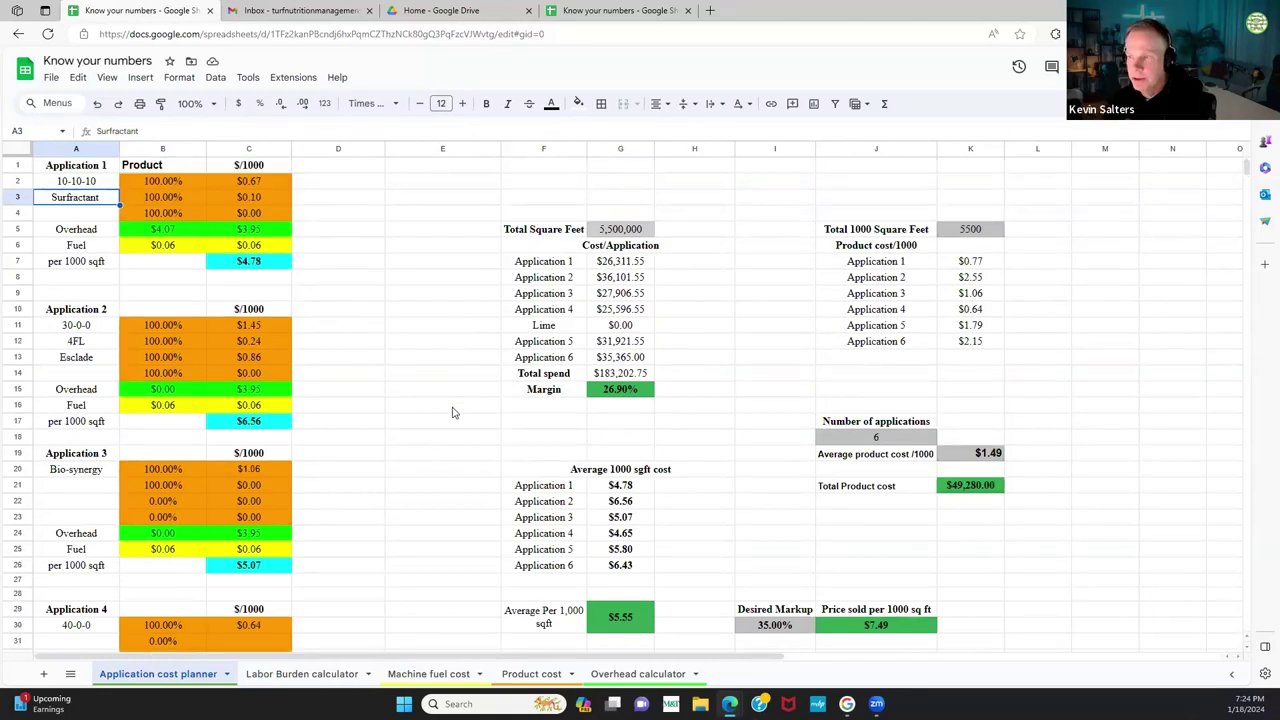
{"action": "scroll", "coordinate": [477, 433], "scroll_direction": "down", "scroll_amount": 1}
{"action": "scroll", "coordinate": [476, 437], "scroll_direction": "down", "scroll_amount": 3}
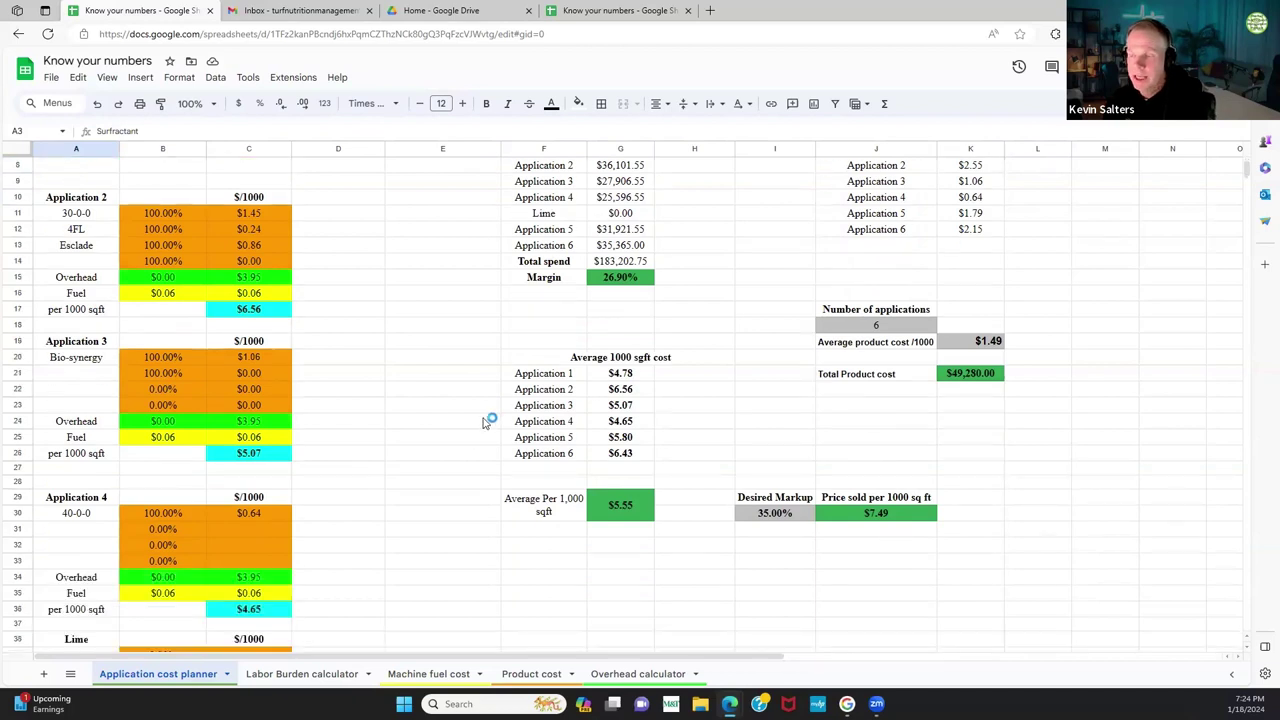
{"action": "scroll", "coordinate": [486, 420], "scroll_direction": "down", "scroll_amount": 3}
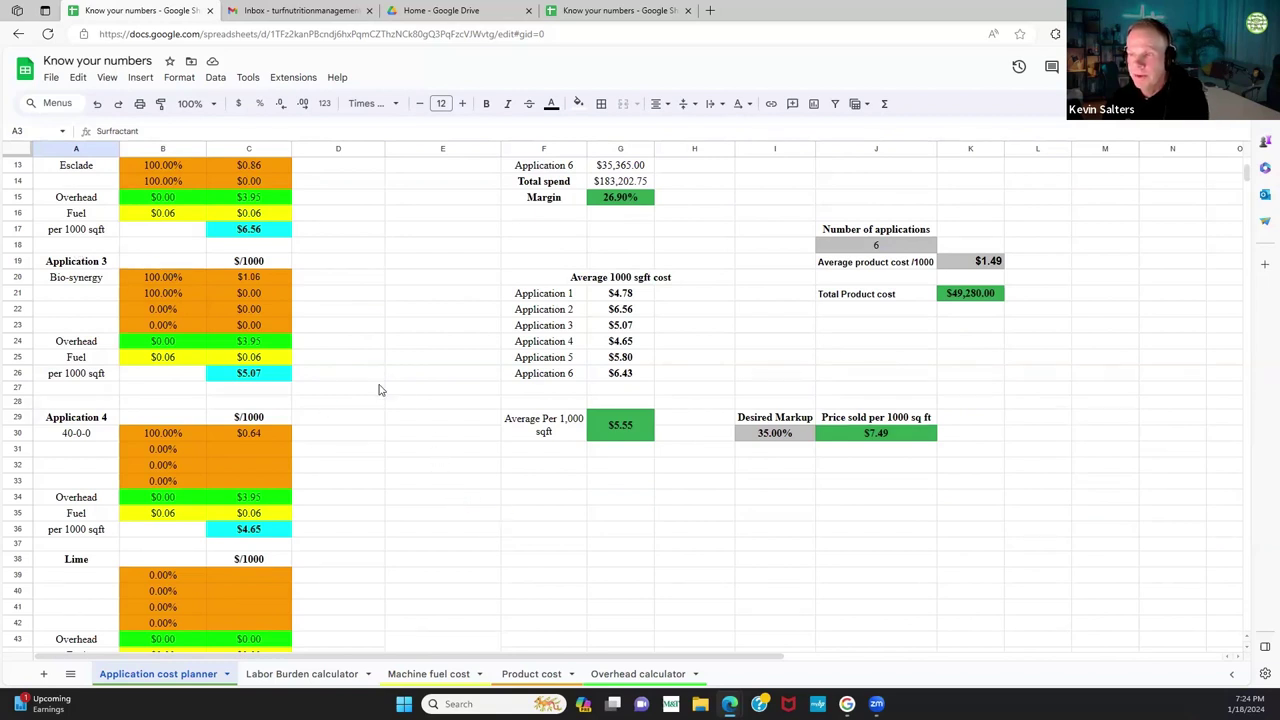
{"action": "scroll", "coordinate": [405, 409], "scroll_direction": "up", "scroll_amount": 2}
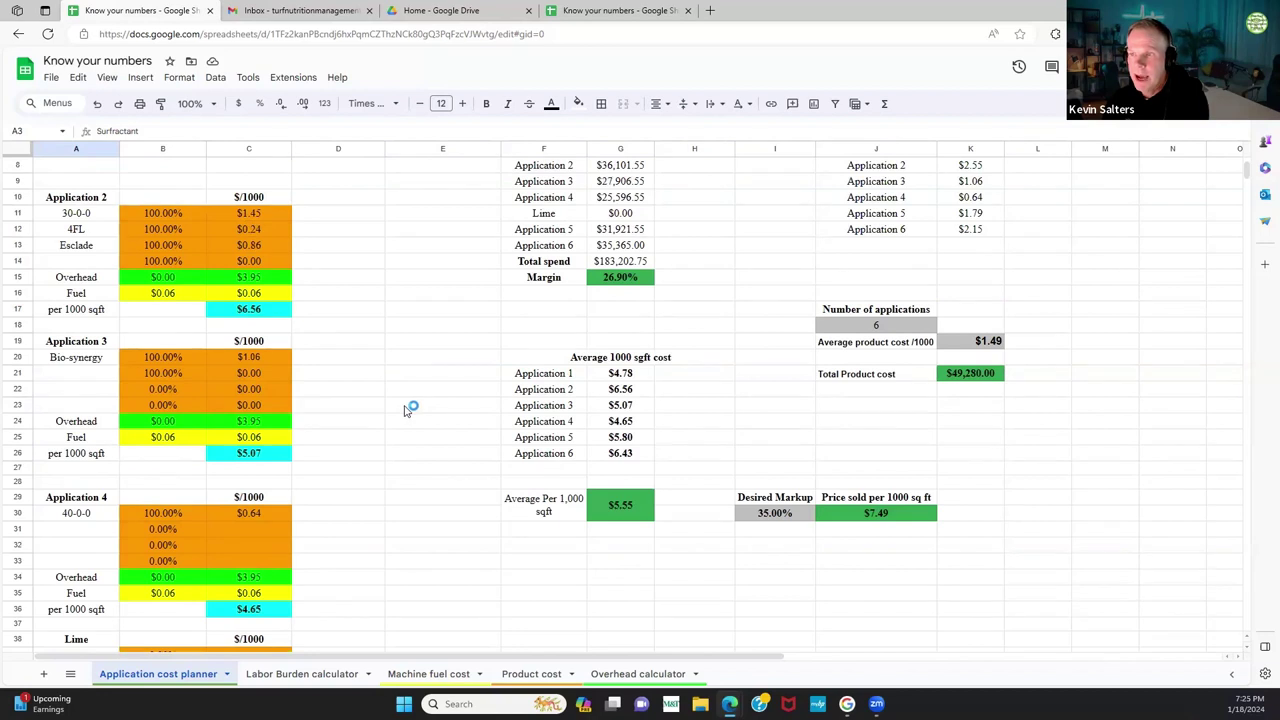
{"action": "scroll", "coordinate": [405, 410], "scroll_direction": "down", "scroll_amount": 1}
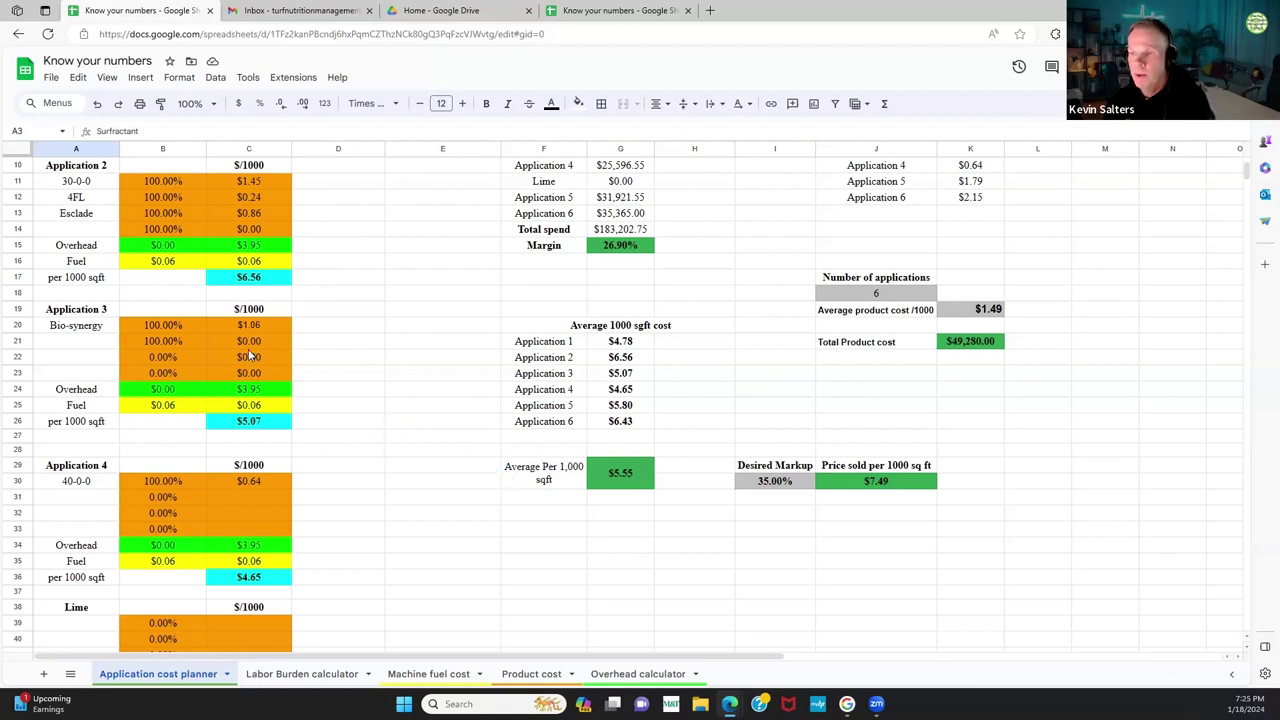
{"action": "scroll", "coordinate": [288, 300], "scroll_direction": "up", "scroll_amount": 1}
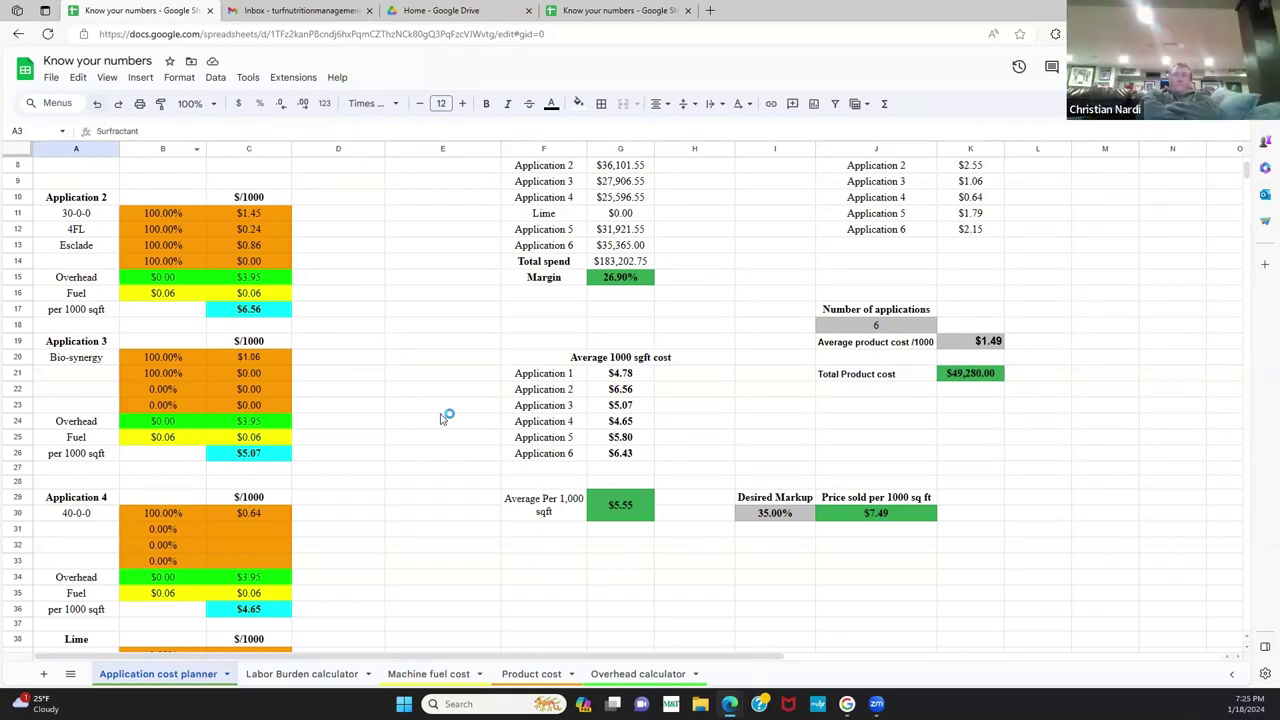
{"action": "scroll", "coordinate": [450, 430], "scroll_direction": "up", "scroll_amount": 1}
{"action": "scroll", "coordinate": [452, 432], "scroll_direction": "down", "scroll_amount": 4}
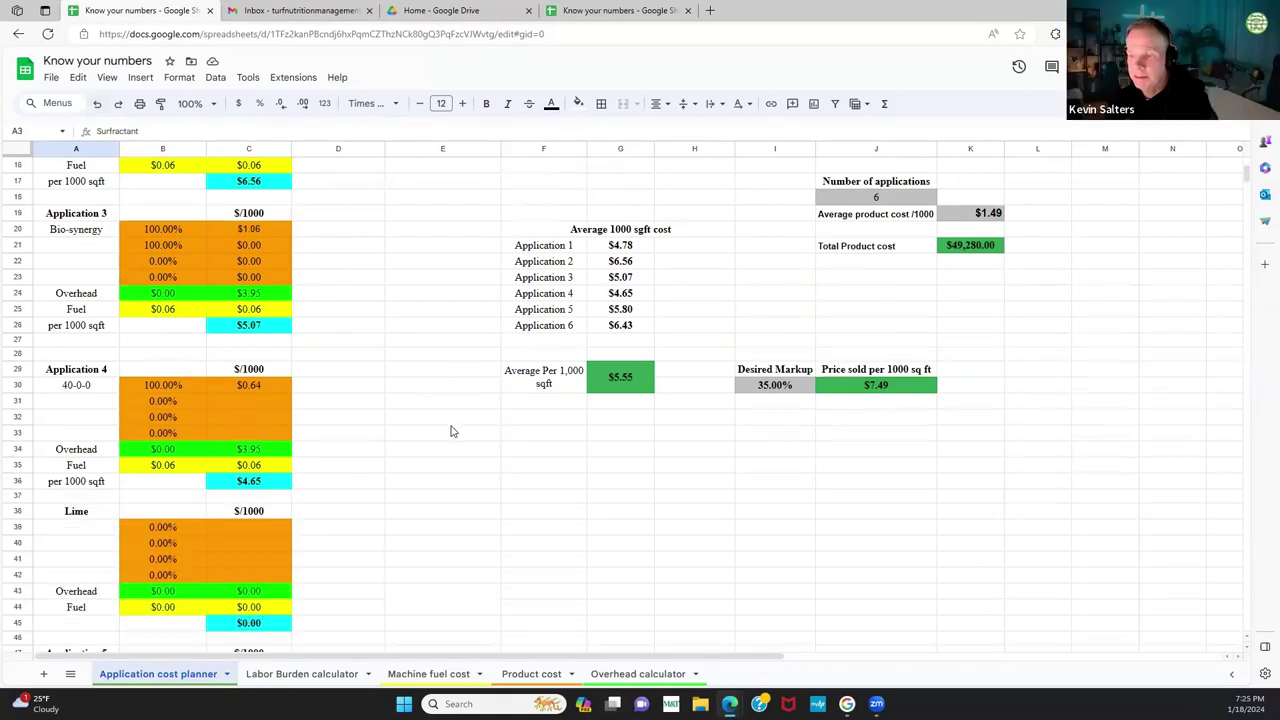
{"action": "scroll", "coordinate": [454, 433], "scroll_direction": "up", "scroll_amount": 4}
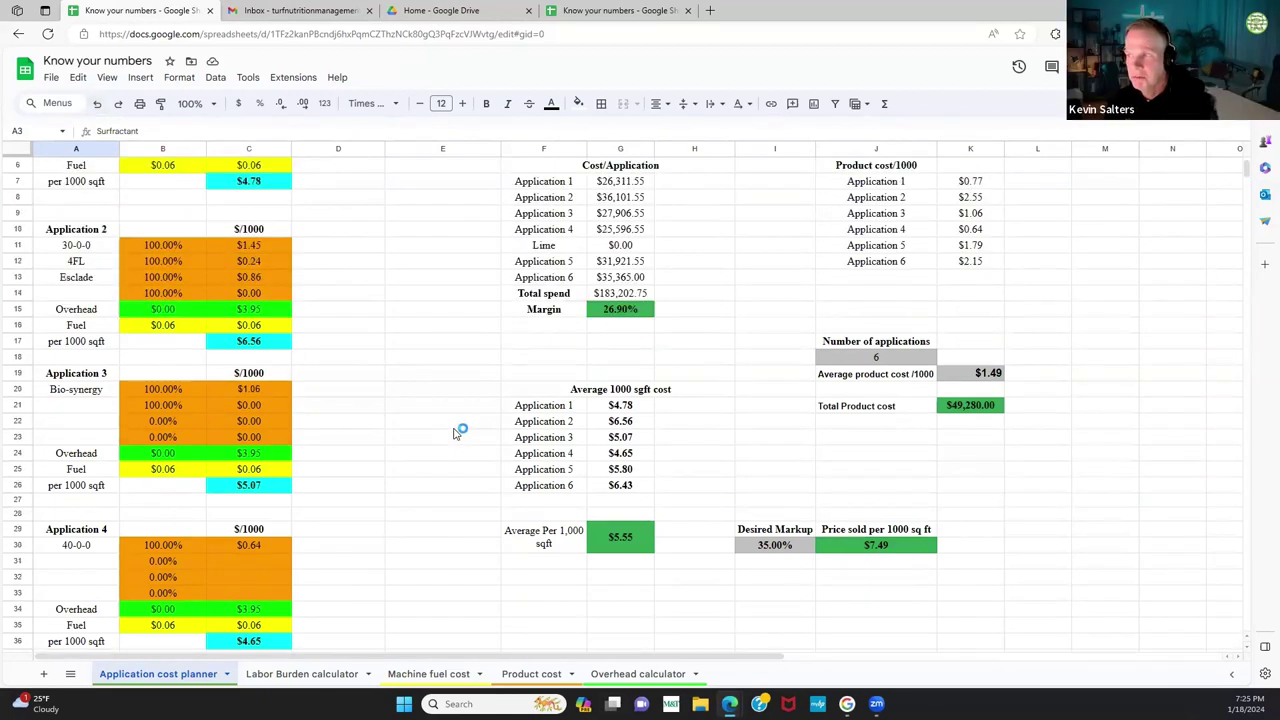
{"action": "scroll", "coordinate": [455, 433], "scroll_direction": "up", "scroll_amount": 2}
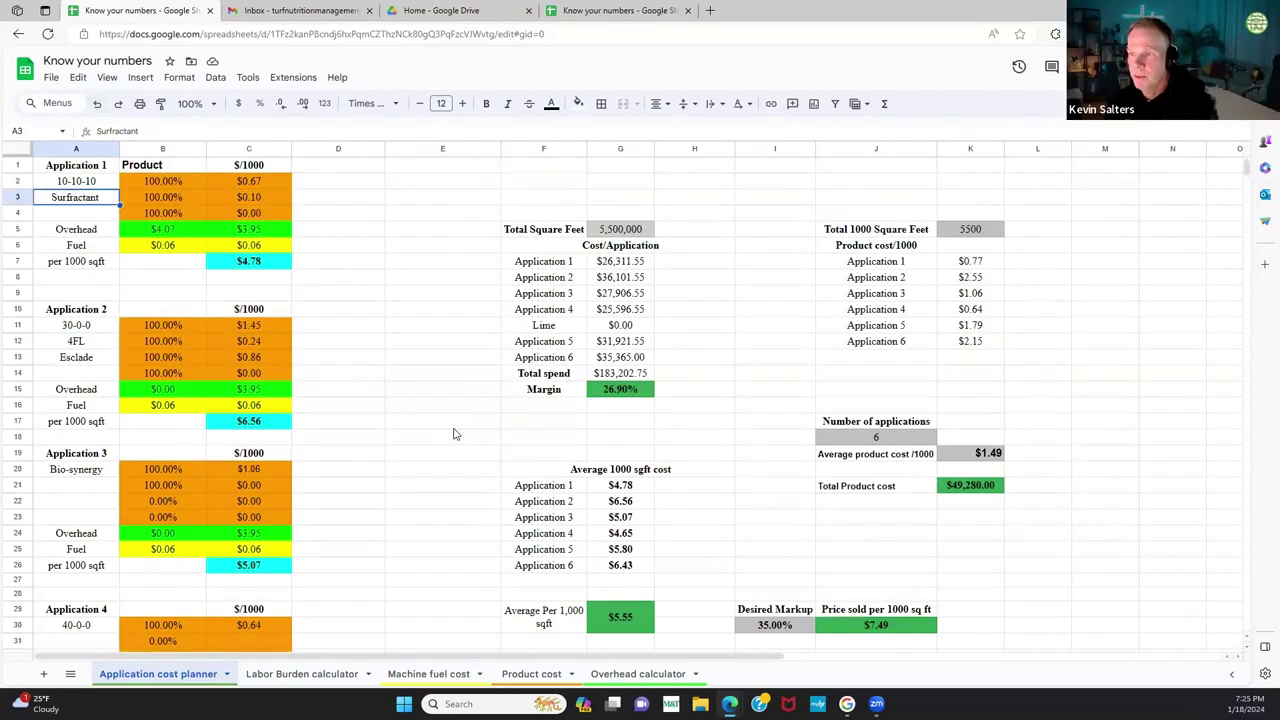
Step: Look over the Lime, Application 5 and Application 6 cost blocks further down the Application cost planner sheet
{"action": "scroll", "coordinate": [453, 432], "scroll_direction": "down", "scroll_amount": 4}
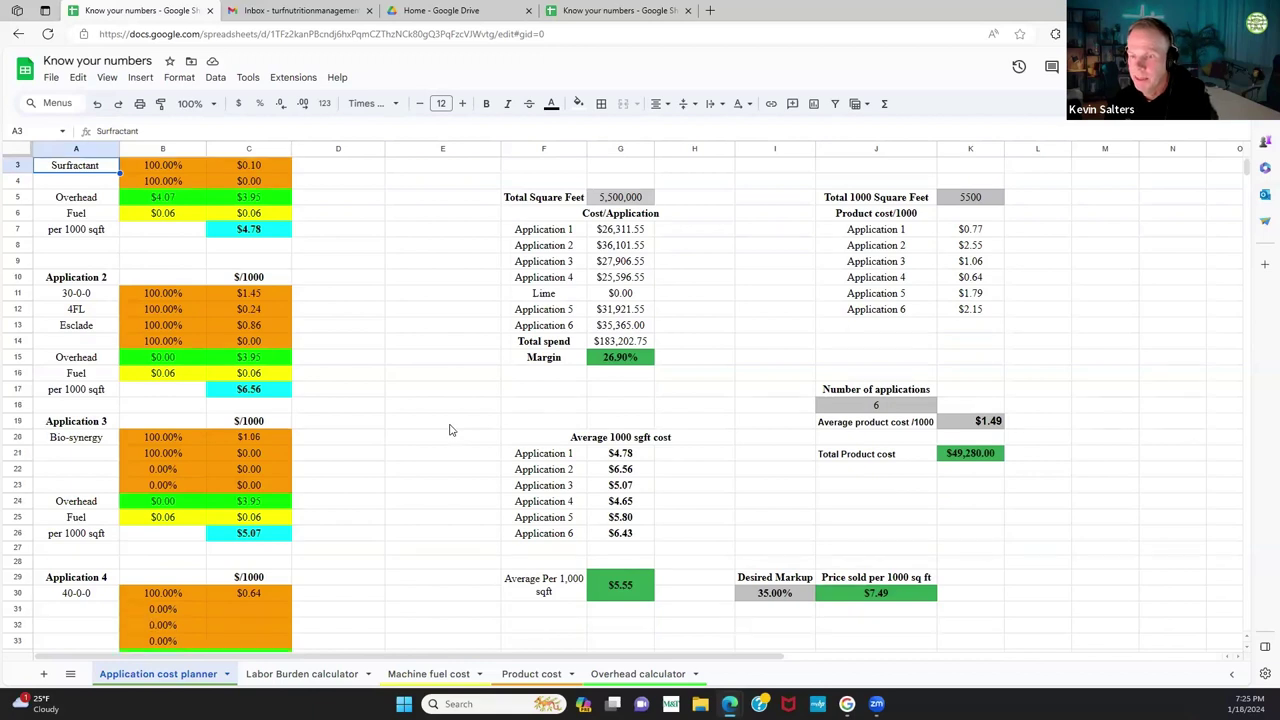
{"action": "scroll", "coordinate": [453, 432], "scroll_direction": "down", "scroll_amount": 5}
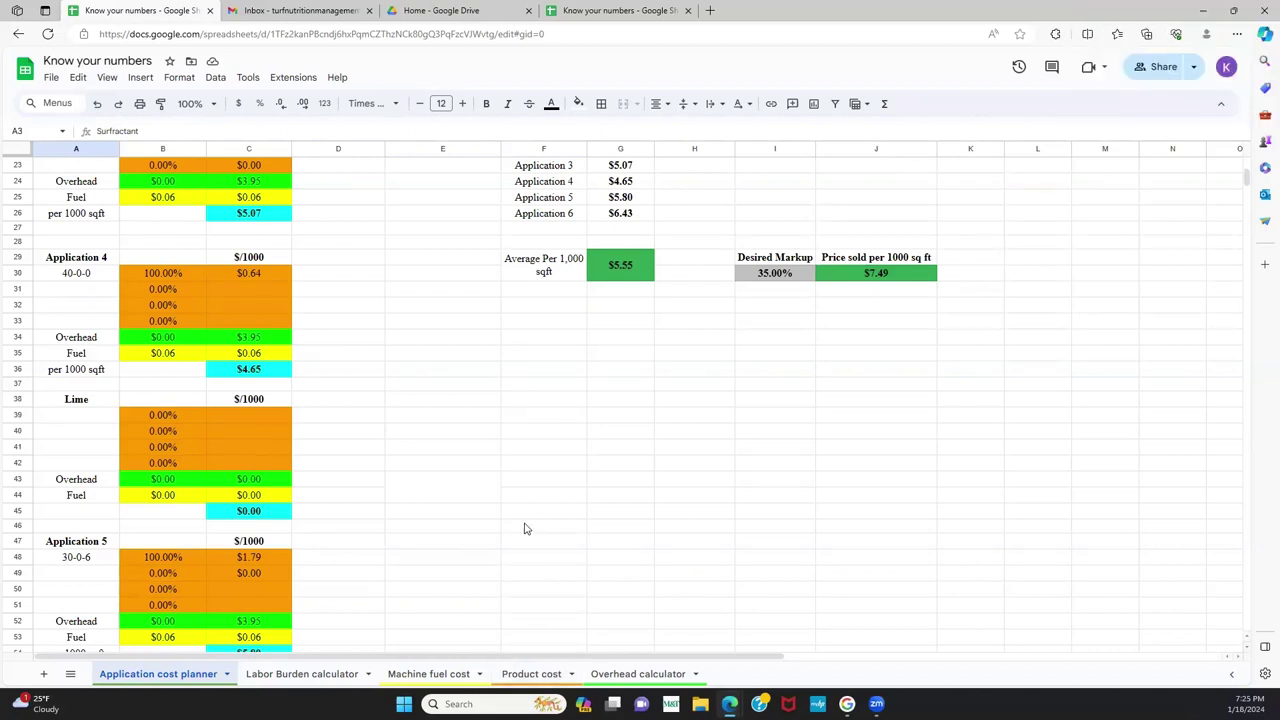
{"action": "scroll", "coordinate": [527, 528], "scroll_direction": "down", "scroll_amount": 4}
{"action": "scroll", "coordinate": [527, 528], "scroll_direction": "down", "scroll_amount": 3}
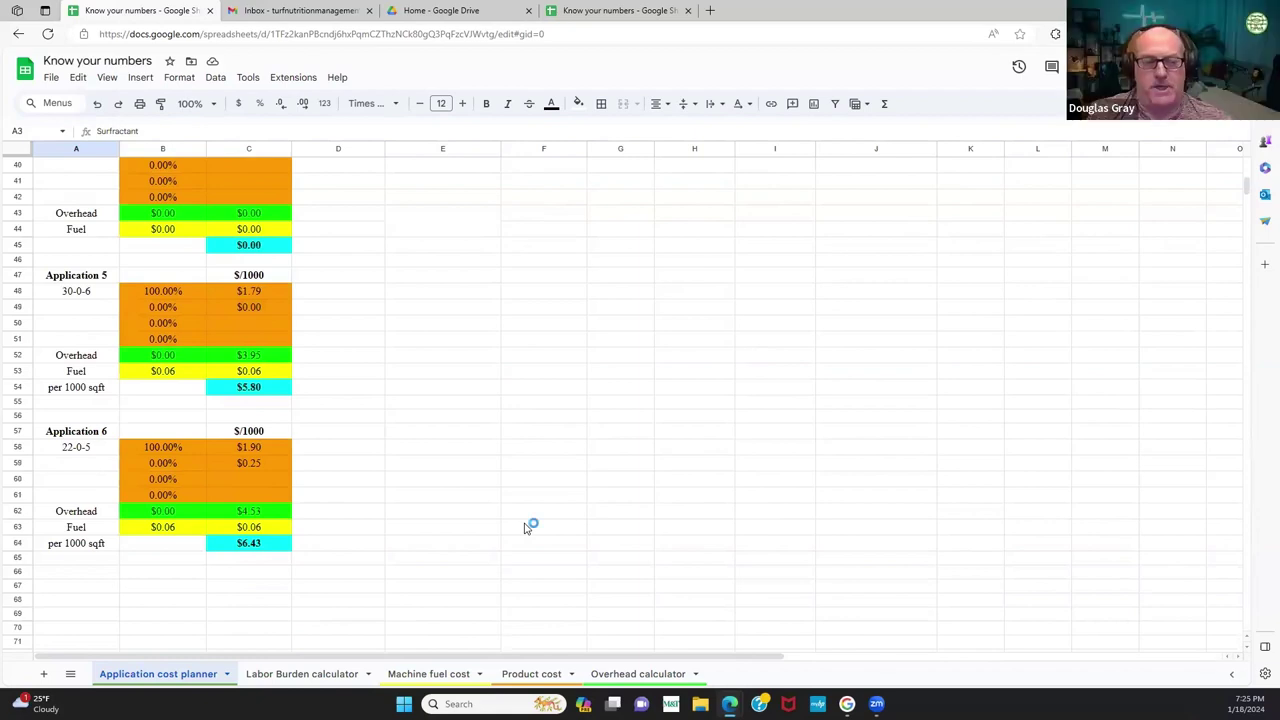
{"action": "scroll", "coordinate": [527, 528], "scroll_direction": "down", "scroll_amount": 1}
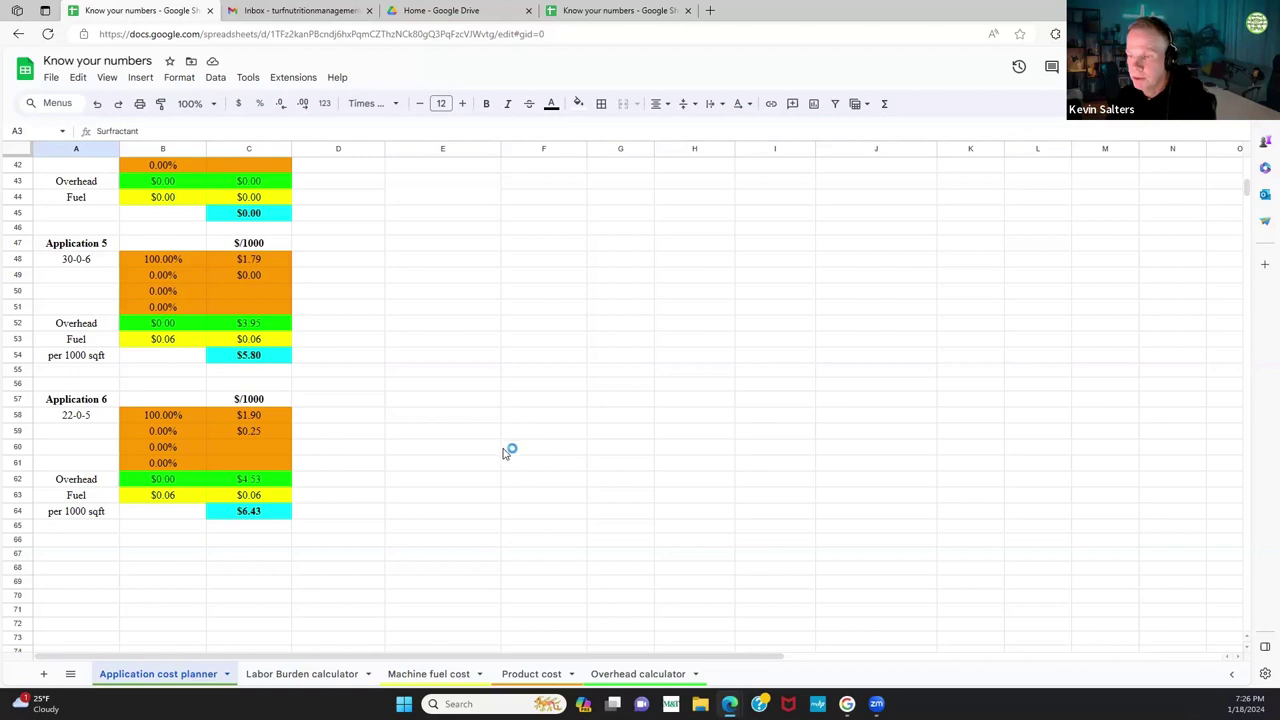
{"action": "scroll", "coordinate": [507, 458], "scroll_direction": "down", "scroll_amount": 1}
{"action": "scroll", "coordinate": [504, 462], "scroll_direction": "up", "scroll_amount": 1}
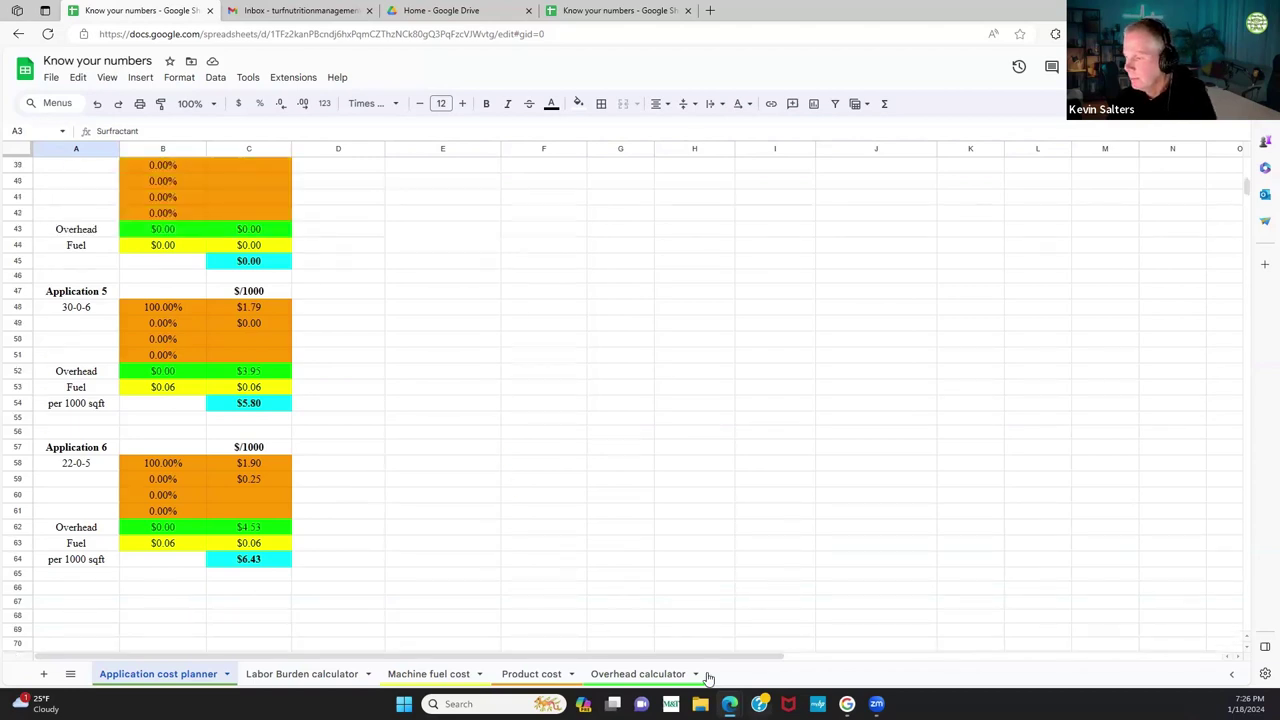
Step: Check the monthly expenses on the Overhead calculator sheet and the liquid and granular calculations on the Product cost sheet
{"action": "left_click", "coordinate": [645, 673]}
{"action": "scroll", "coordinate": [620, 591], "scroll_direction": "down", "scroll_amount": 2}
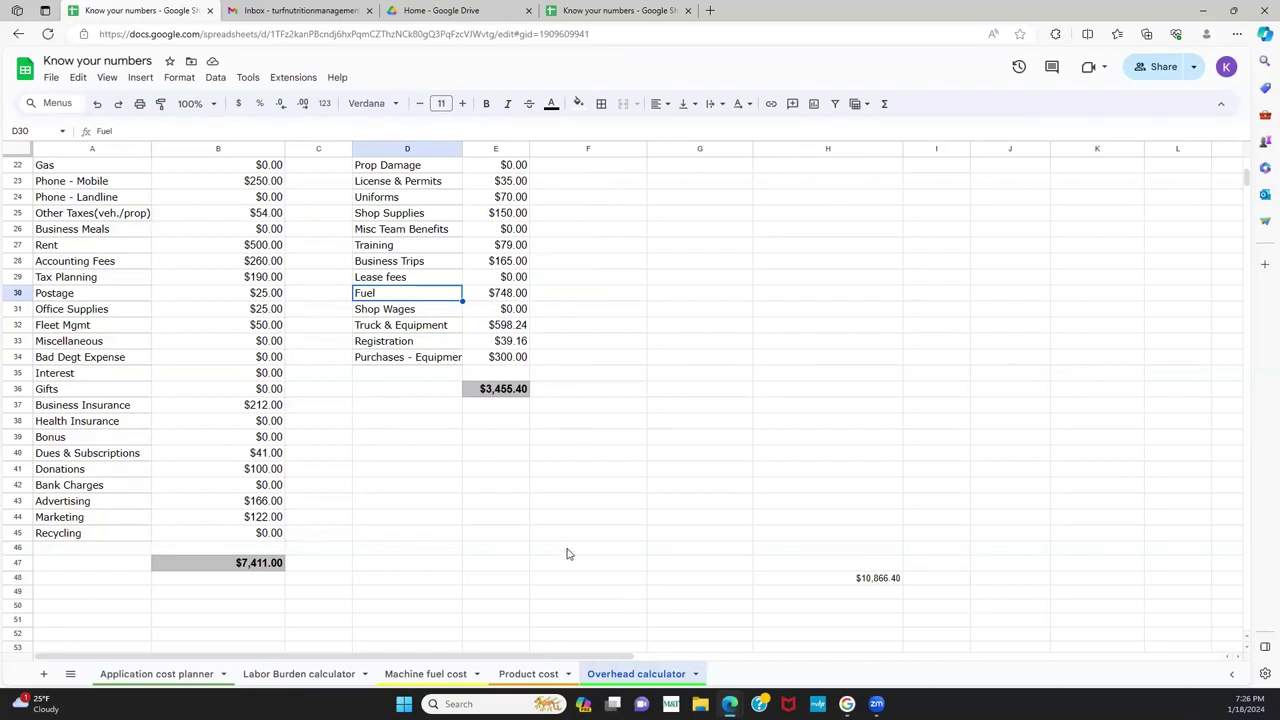
{"action": "left_click", "coordinate": [529, 674]}
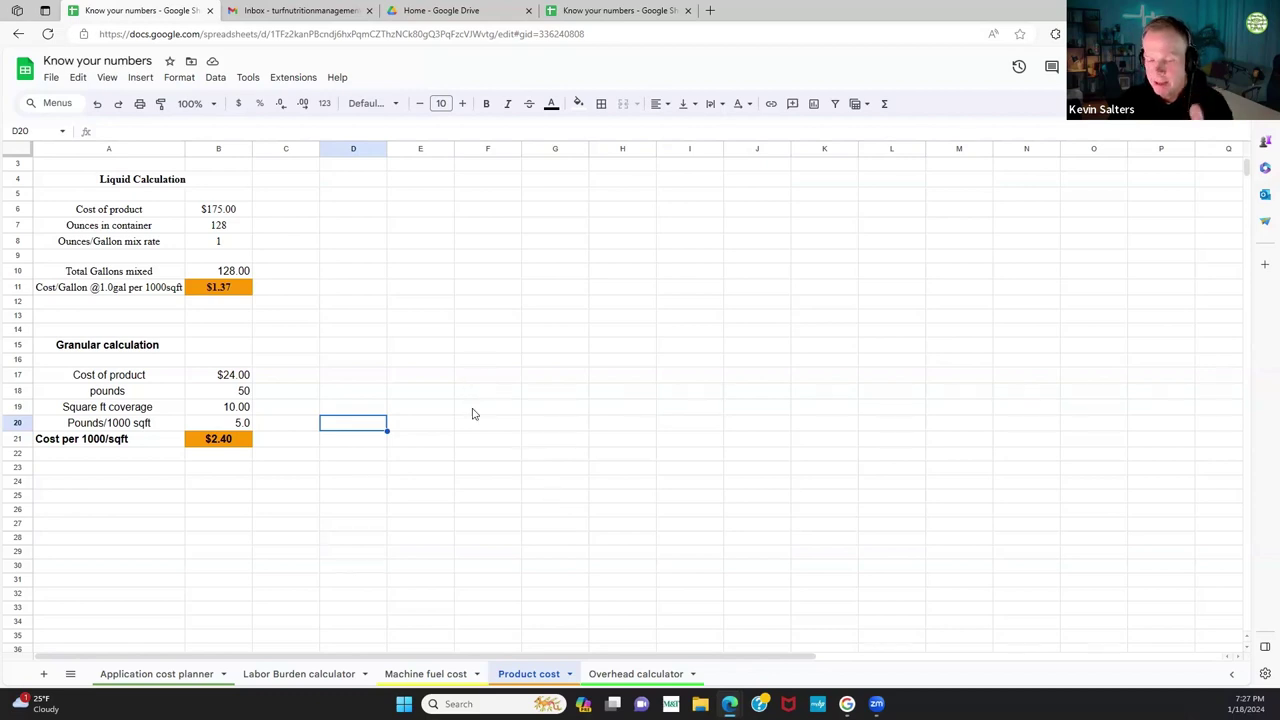
{"action": "scroll", "coordinate": [486, 429], "scroll_direction": "down", "scroll_amount": 2}
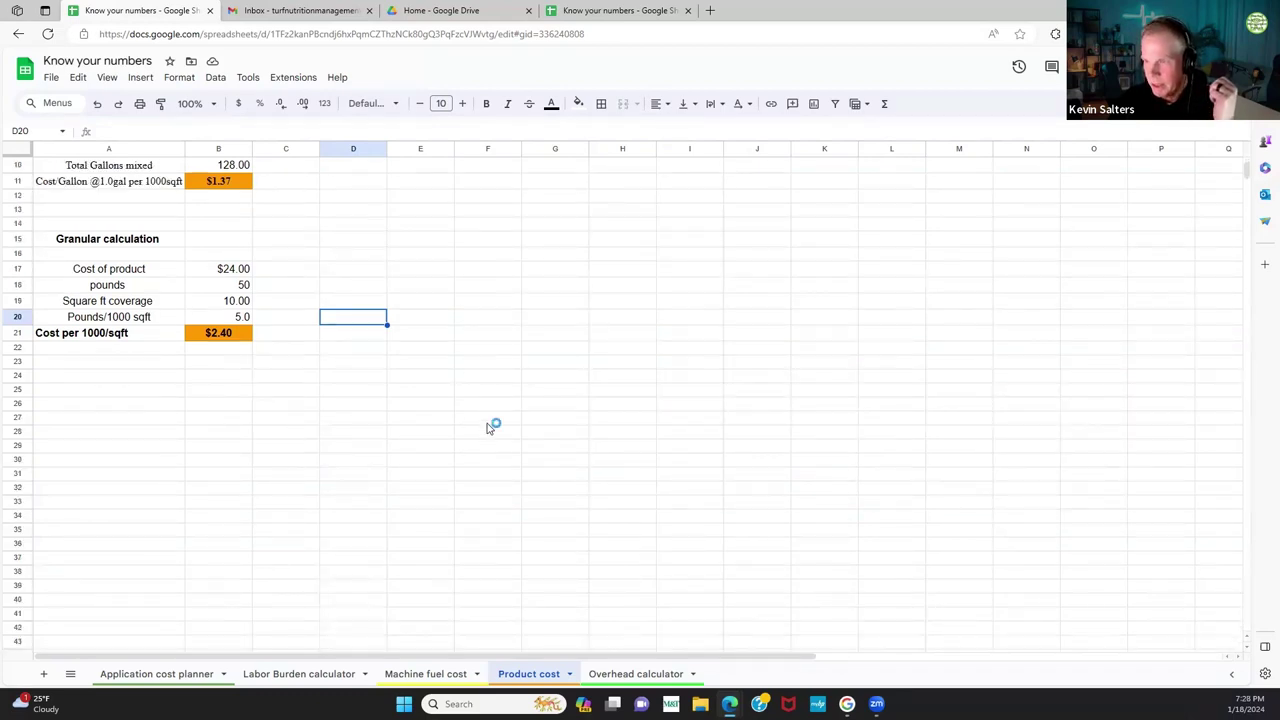
{"action": "scroll", "coordinate": [490, 426], "scroll_direction": "up", "scroll_amount": 2}
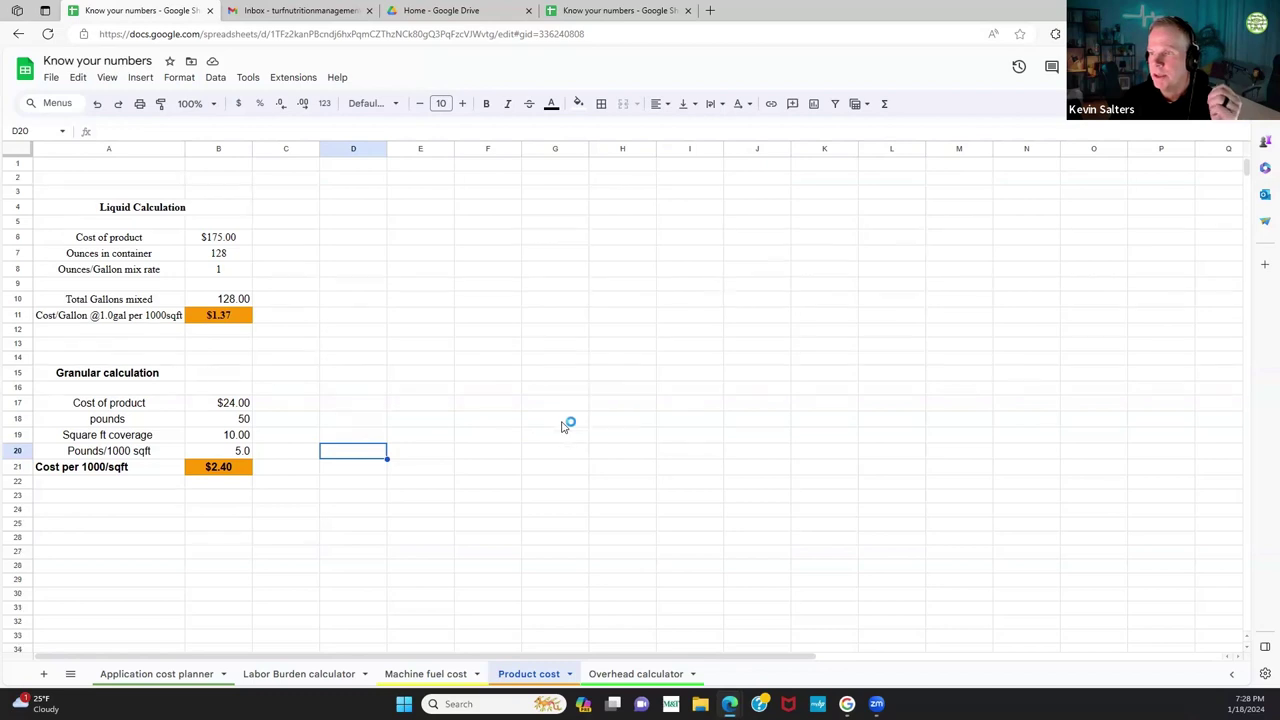
{"action": "scroll", "coordinate": [569, 426], "scroll_direction": "down", "scroll_amount": 1}
{"action": "scroll", "coordinate": [563, 431], "scroll_direction": "up", "scroll_amount": 1}
{"action": "scroll", "coordinate": [563, 431], "scroll_direction": "up", "scroll_amount": 1}
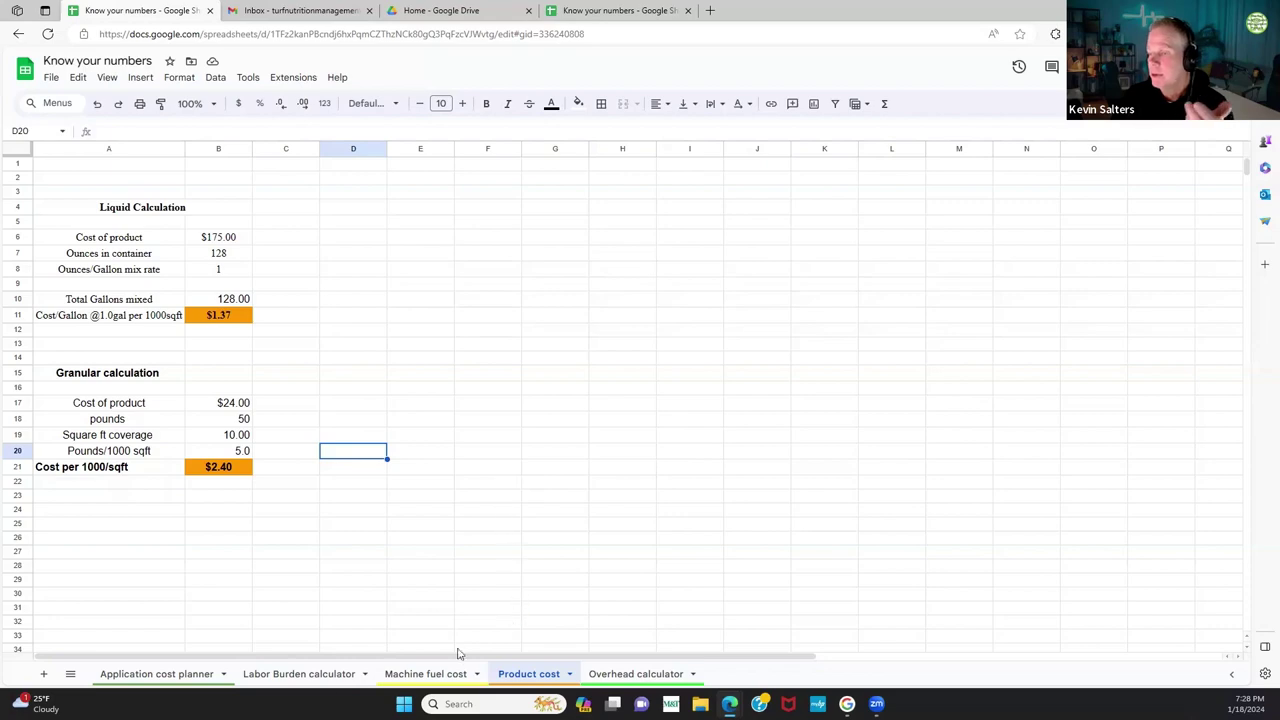
Step: Return to the Application cost planner sheet and review its application cost blocks from Application 6 back up to Application 1
{"action": "left_click", "coordinate": [196, 673]}
{"action": "scroll", "coordinate": [360, 397], "scroll_direction": "up", "scroll_amount": 2}
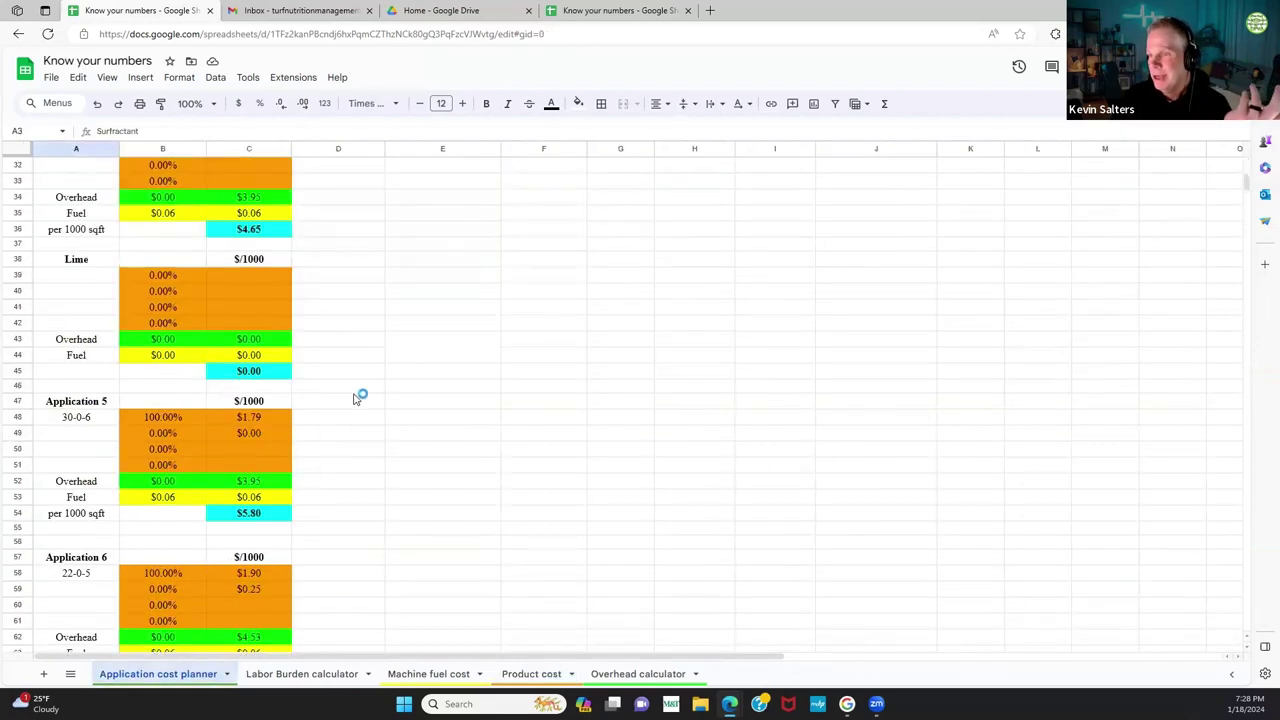
{"action": "scroll", "coordinate": [353, 400], "scroll_direction": "up", "scroll_amount": 5}
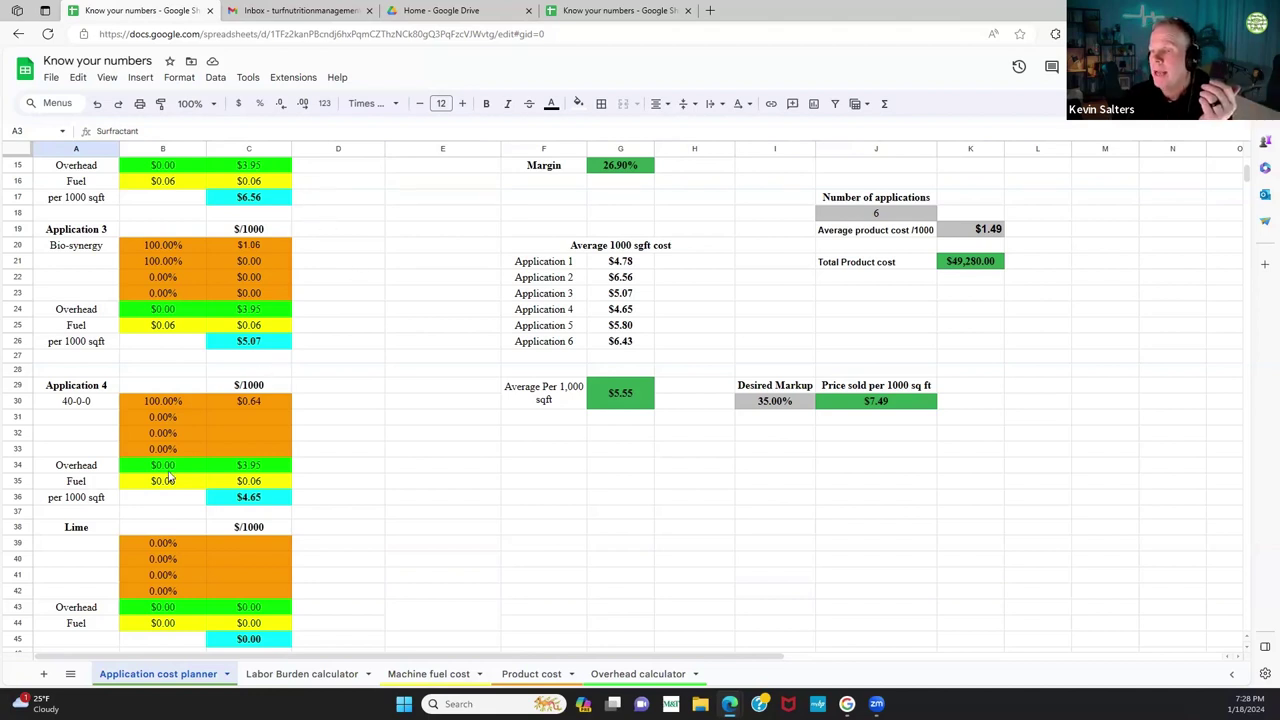
{"action": "scroll", "coordinate": [275, 390], "scroll_direction": "down", "scroll_amount": 1}
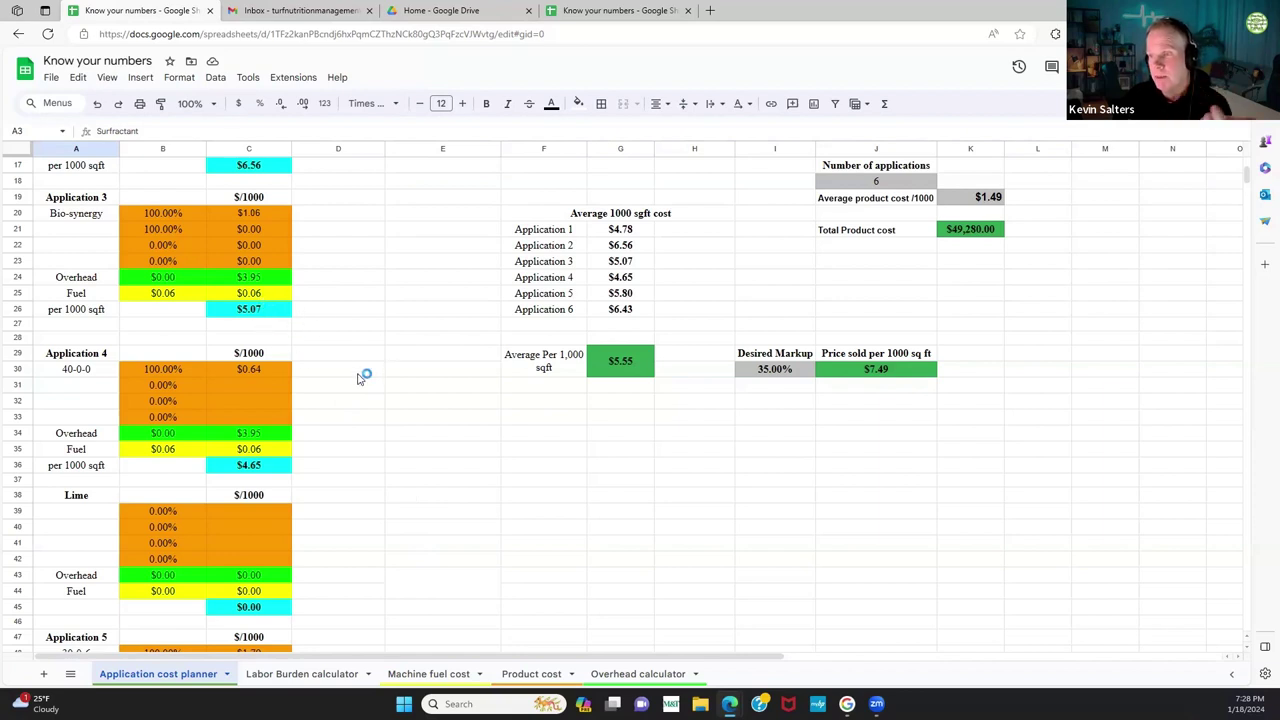
{"action": "scroll", "coordinate": [368, 391], "scroll_direction": "down", "scroll_amount": 4}
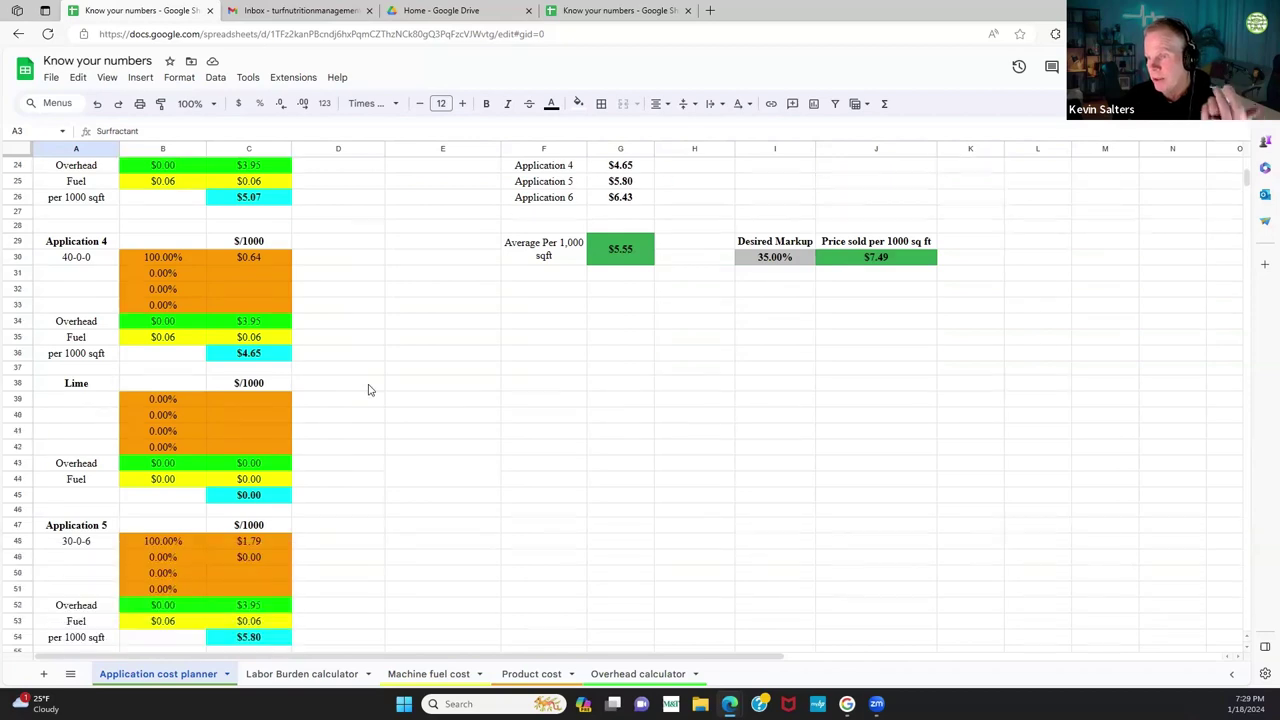
{"action": "scroll", "coordinate": [368, 391], "scroll_direction": "down", "scroll_amount": 3}
{"action": "scroll", "coordinate": [368, 391], "scroll_direction": "up", "scroll_amount": 12}
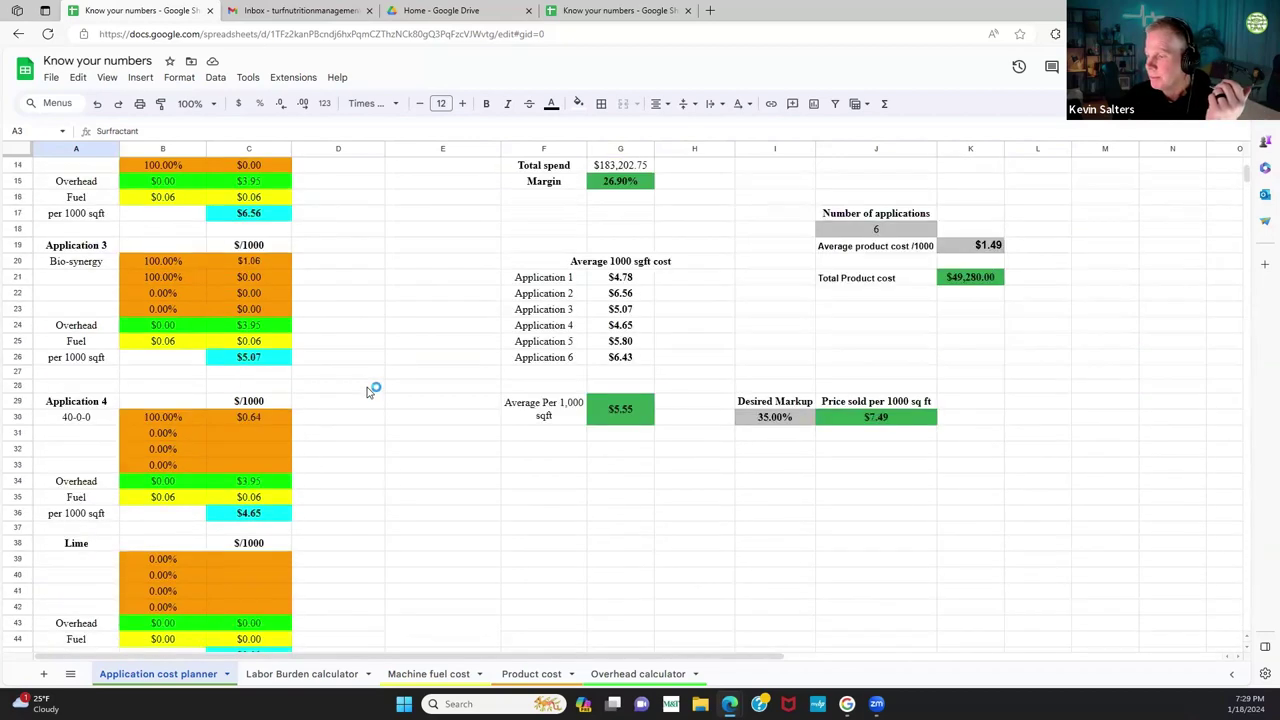
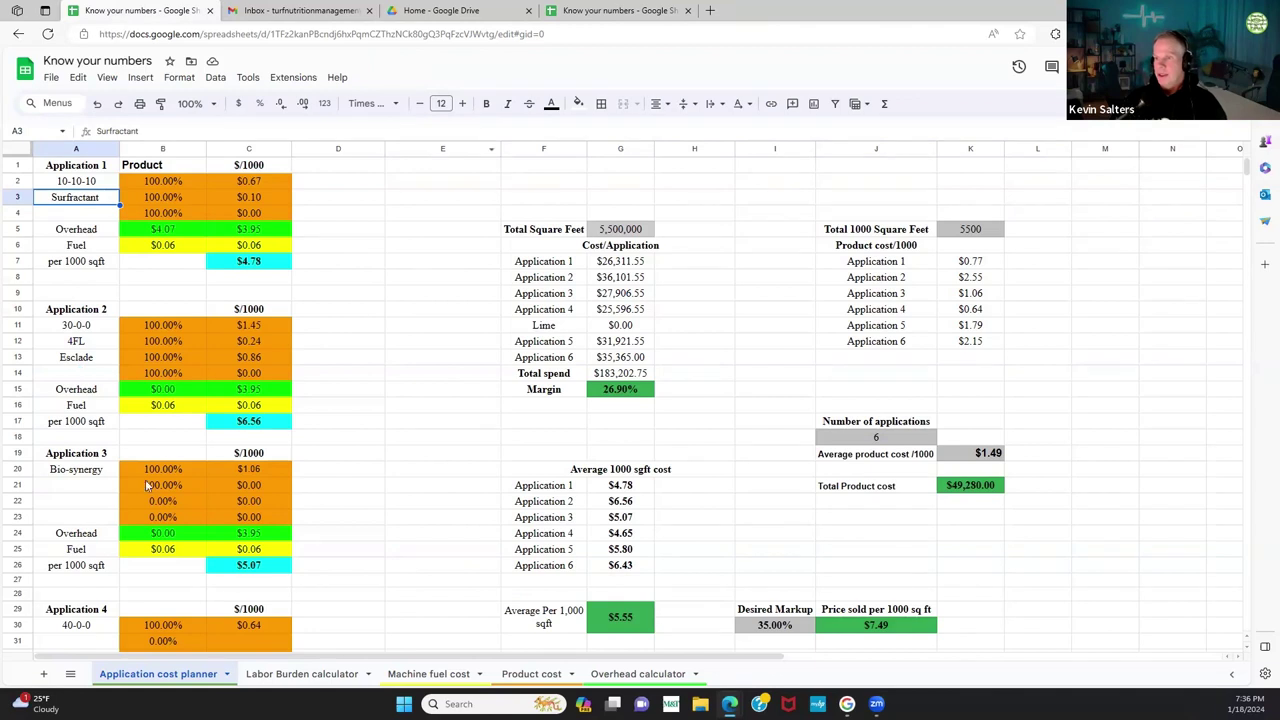
{"action": "scroll", "coordinate": [449, 541], "scroll_direction": "down", "scroll_amount": 2}
{"action": "scroll", "coordinate": [449, 540], "scroll_direction": "up", "scroll_amount": 2}
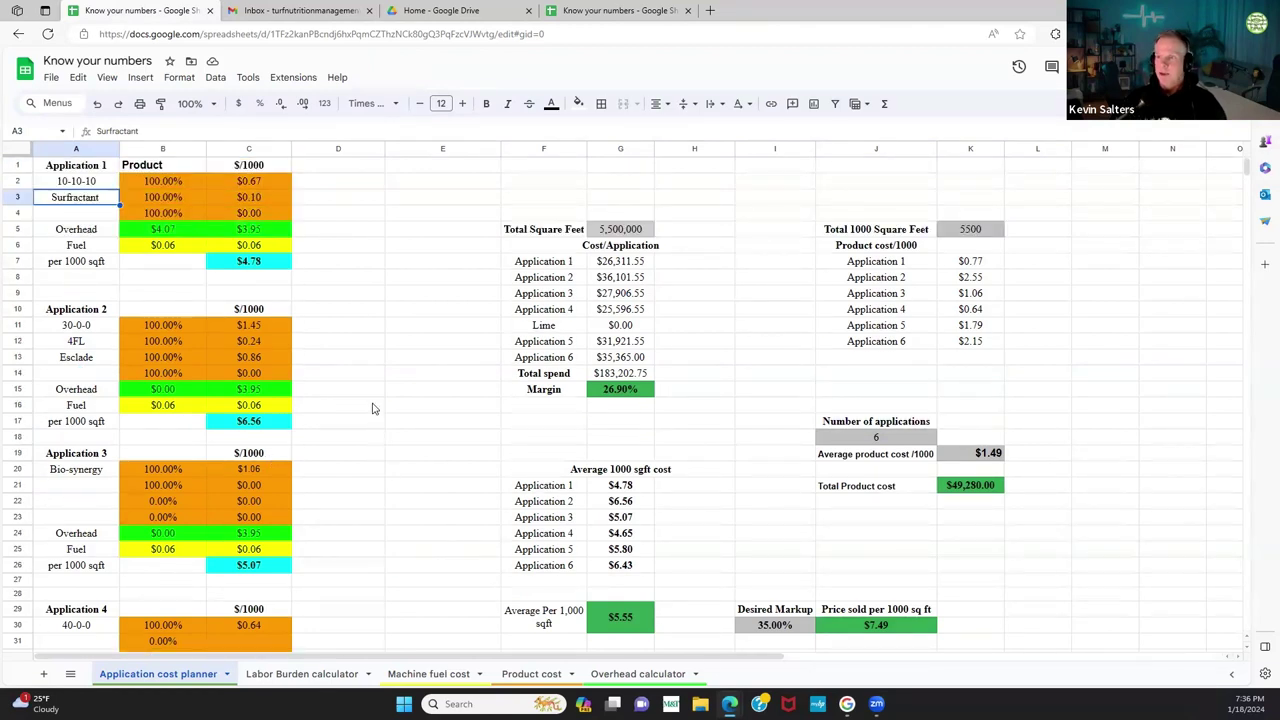
{"action": "scroll", "coordinate": [433, 452], "scroll_direction": "down", "scroll_amount": 4}
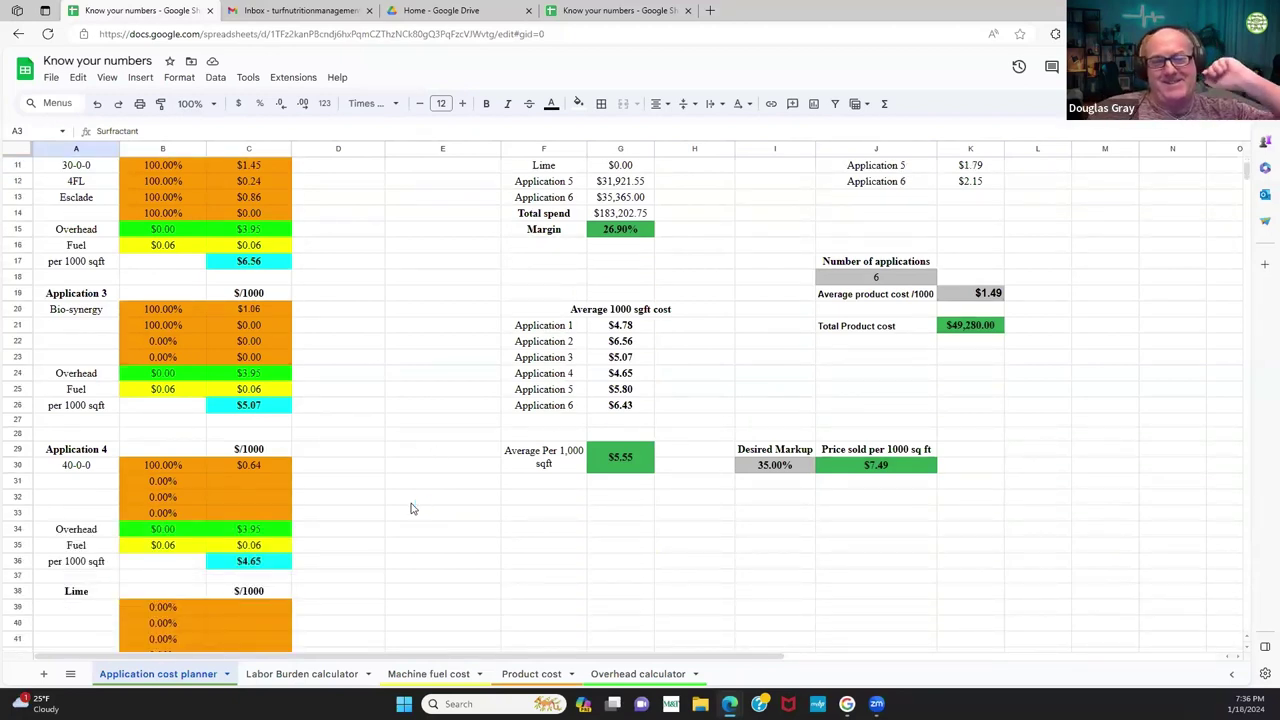
{"action": "scroll", "coordinate": [410, 509], "scroll_direction": "up", "scroll_amount": 4}
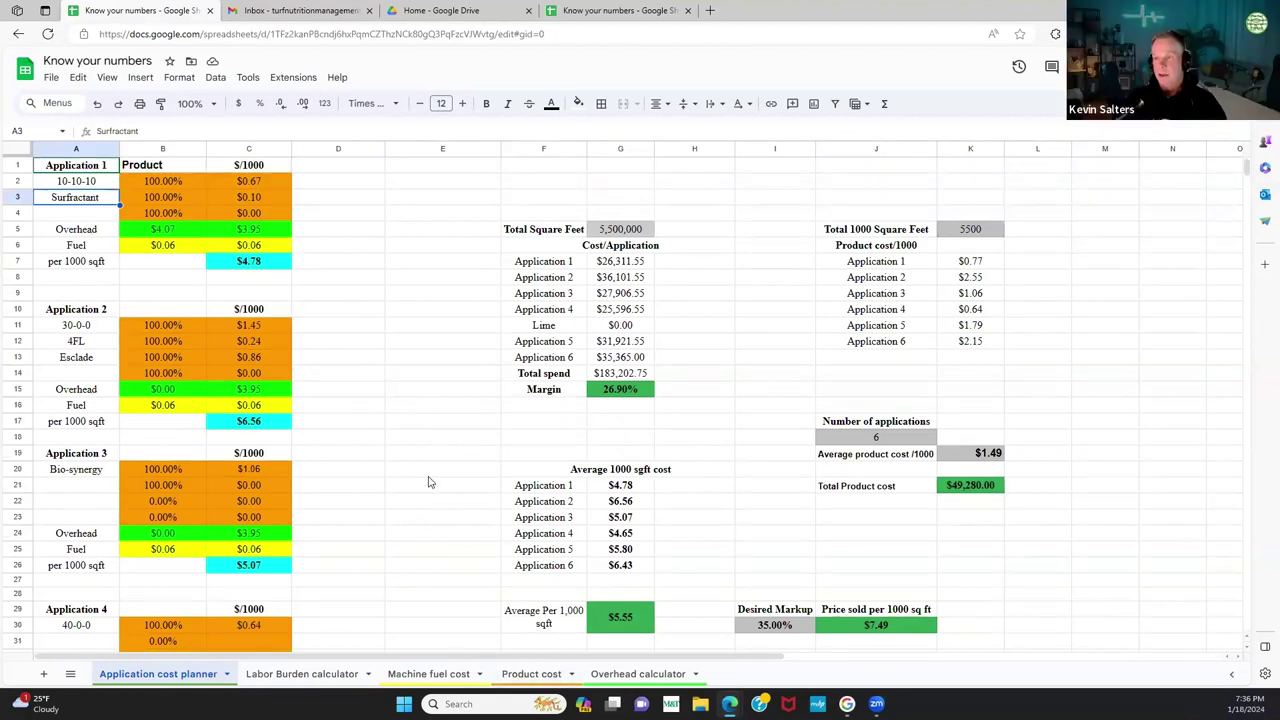
{"action": "scroll", "coordinate": [429, 481], "scroll_direction": "down", "scroll_amount": 3}
{"action": "scroll", "coordinate": [429, 481], "scroll_direction": "up", "scroll_amount": 3}
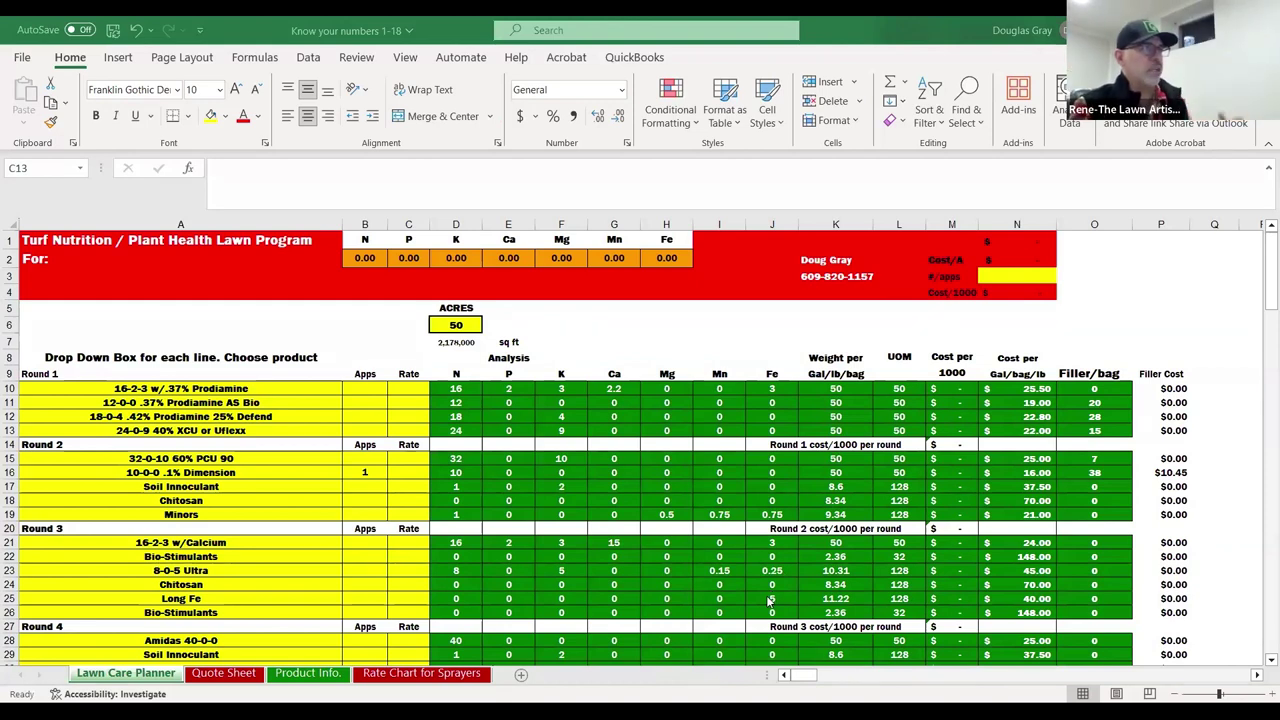
Step: In the Excel Lawn Care Planner, clear the Apps value for 10-0-0 .1% Dimension in Round 2
{"action": "left_click", "coordinate": [370, 472]}
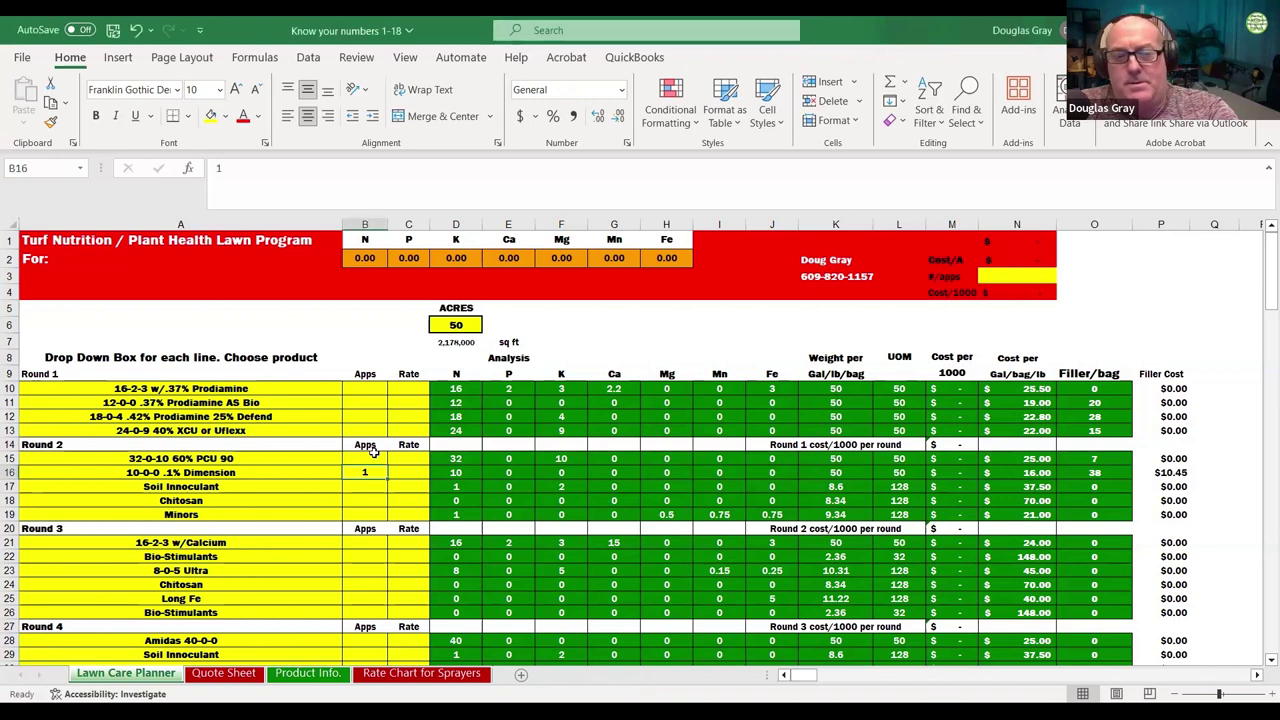
{"action": "key", "text": "Delete"}
{"action": "left_click", "coordinate": [374, 497]}
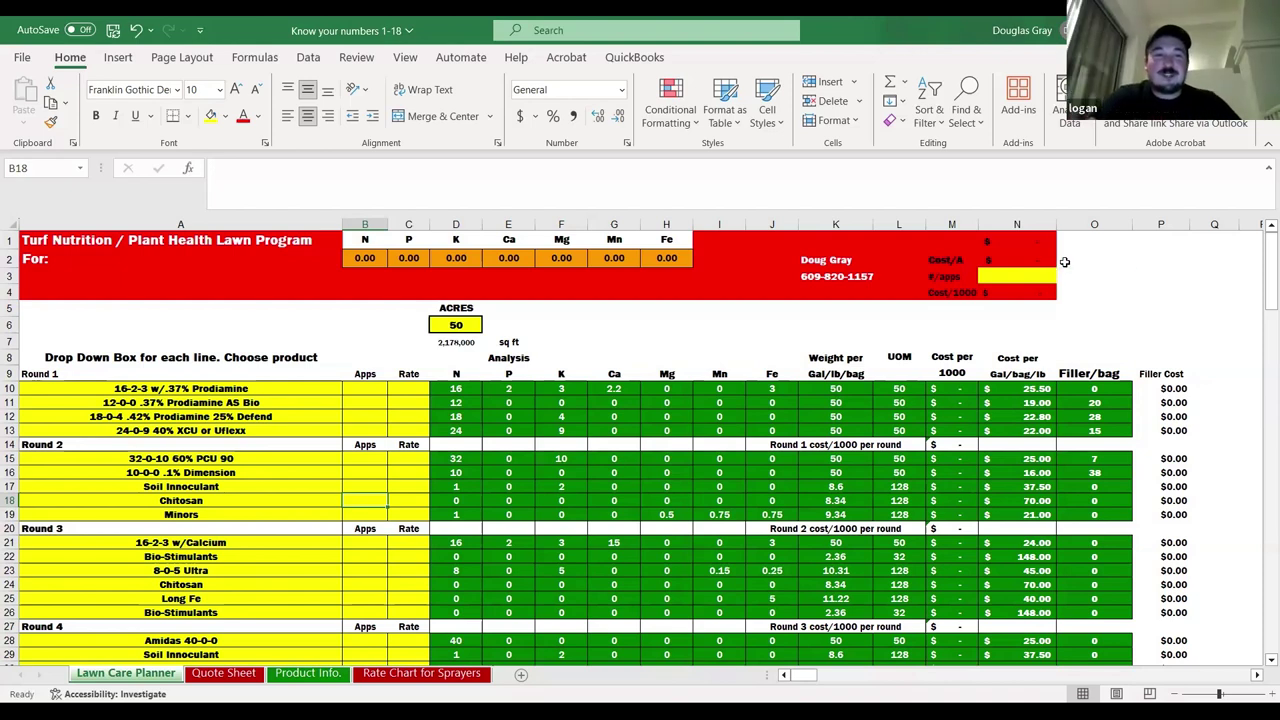
{"action": "left_click_drag", "start_coordinate": [1060, 259], "coordinate": [1058, 236]}
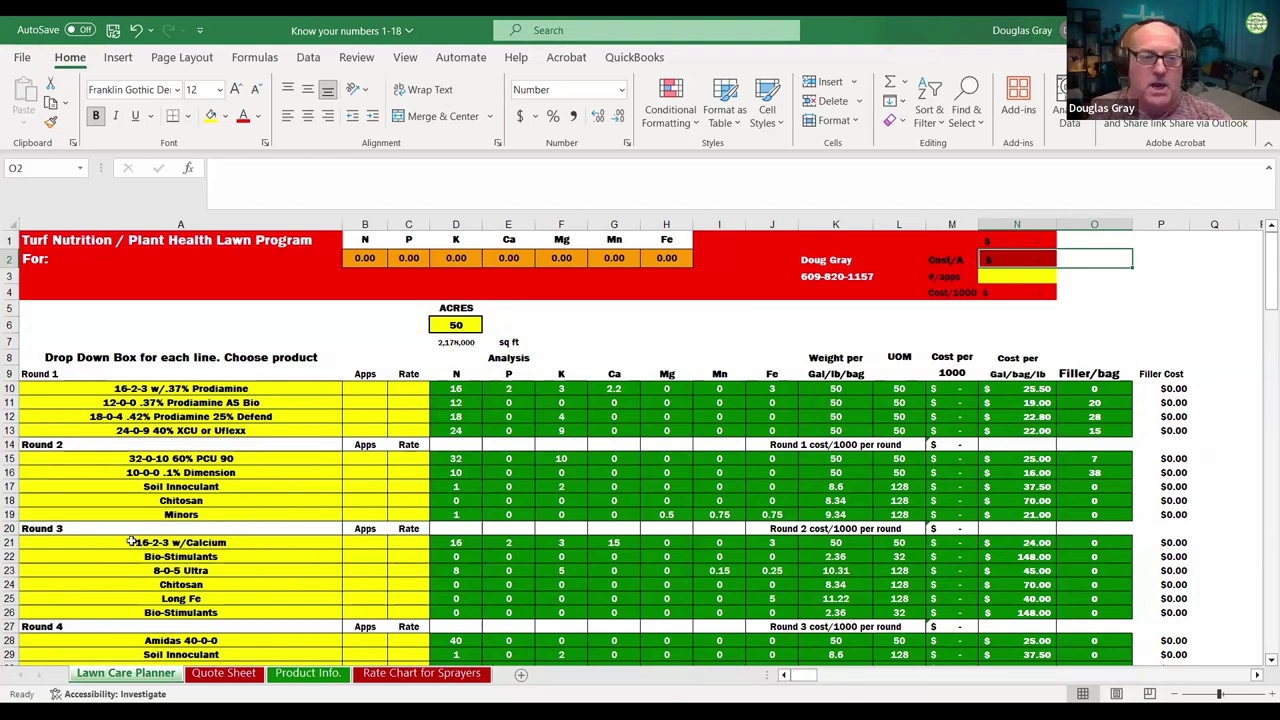
Step: Enter 1 application at a rate of 4 for 16-2-3 w/.37% Prodiamine in Round 1
{"action": "left_click", "coordinate": [365, 390]}
{"action": "type", "text": "1"}
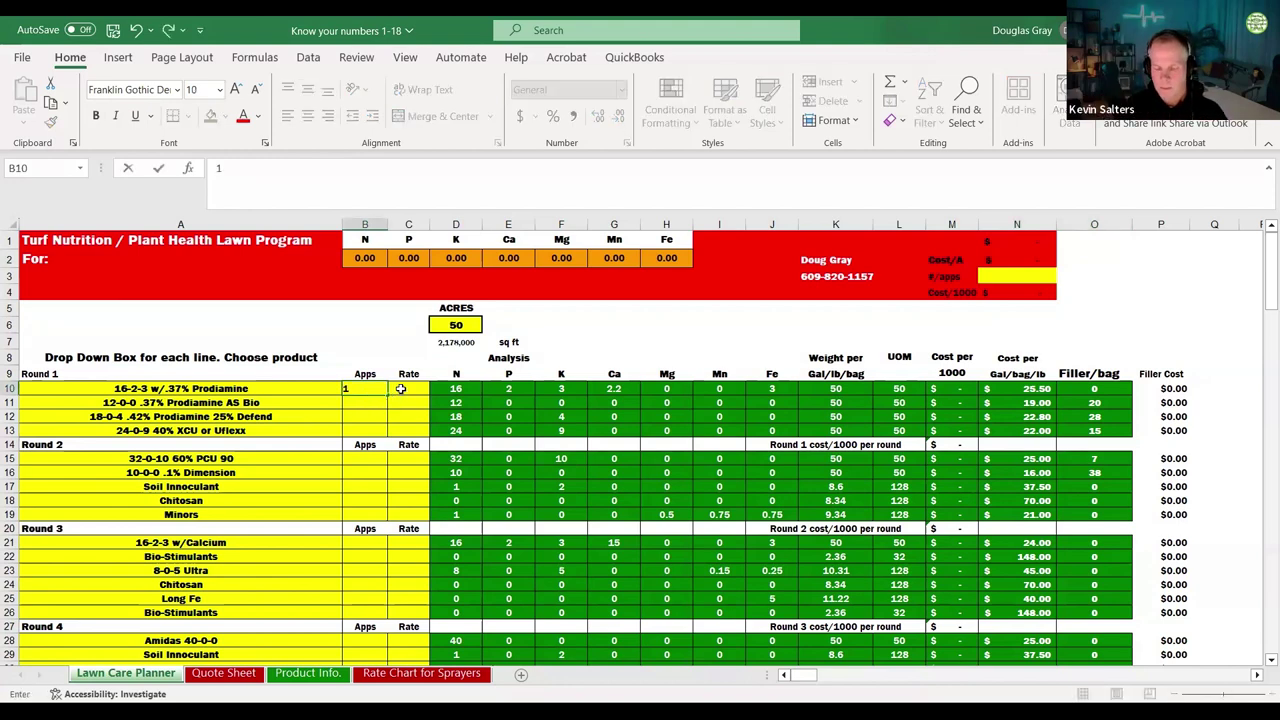
{"action": "left_click", "coordinate": [415, 389]}
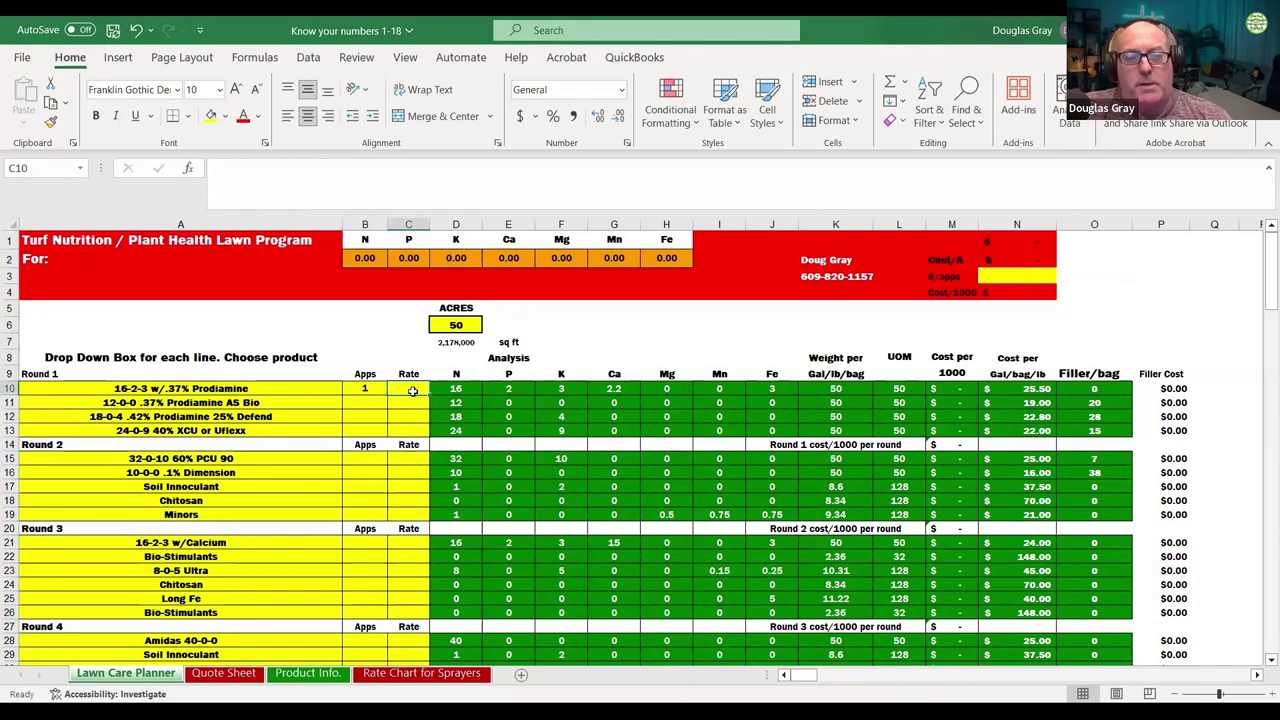
{"action": "type", "text": "4"}
{"action": "left_click", "coordinate": [419, 415]}
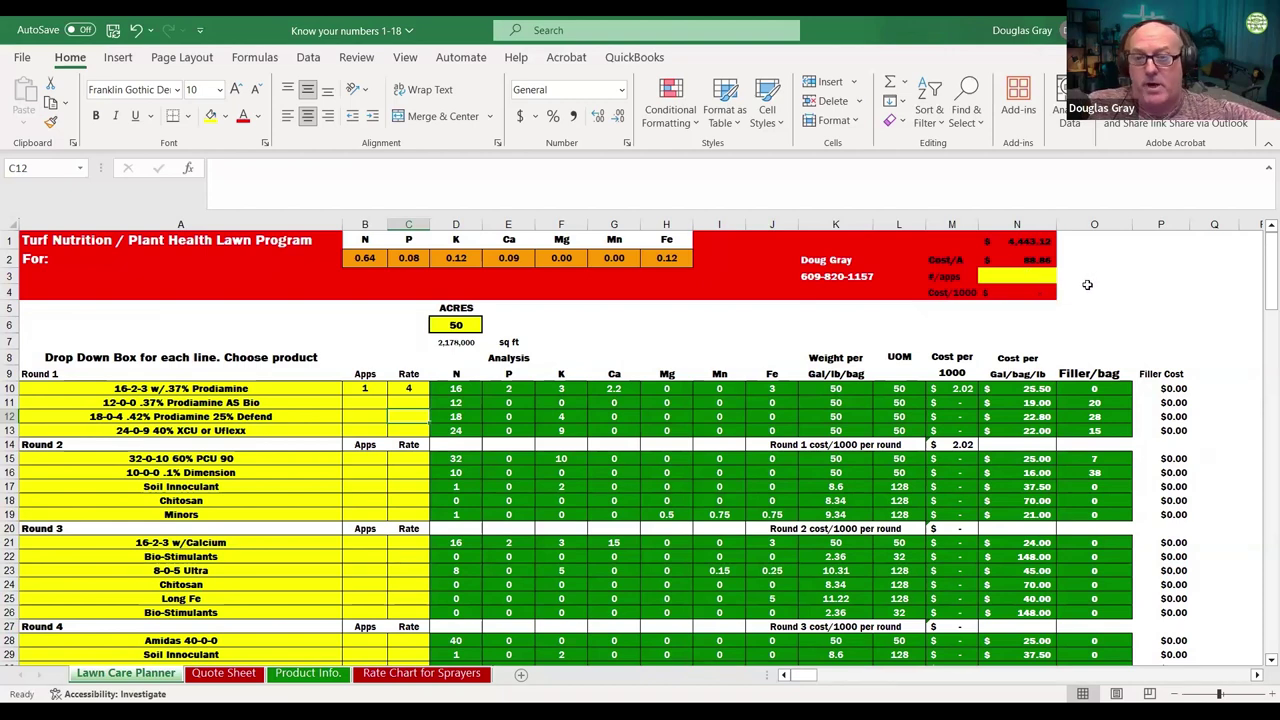
Step: Set the number of applications (#/apps) in the planner's cost summary to 1
{"action": "type", "text": "1"}
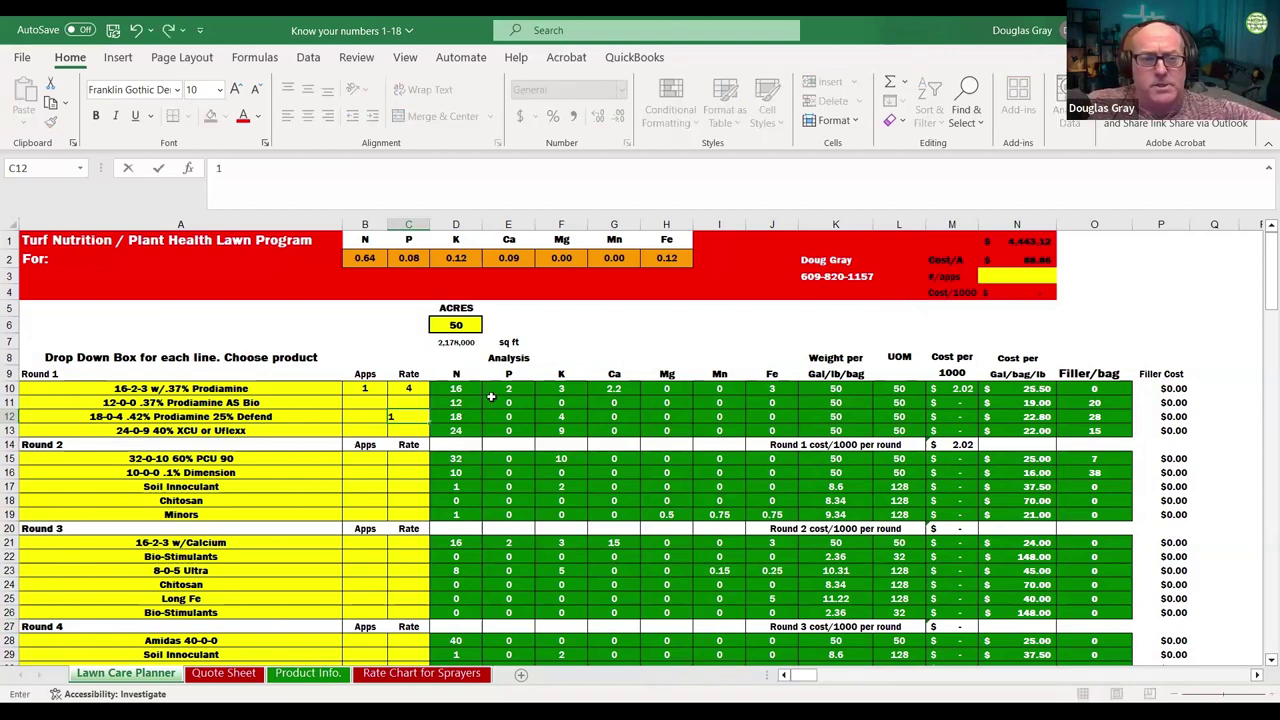
{"action": "left_click", "coordinate": [1010, 274]}
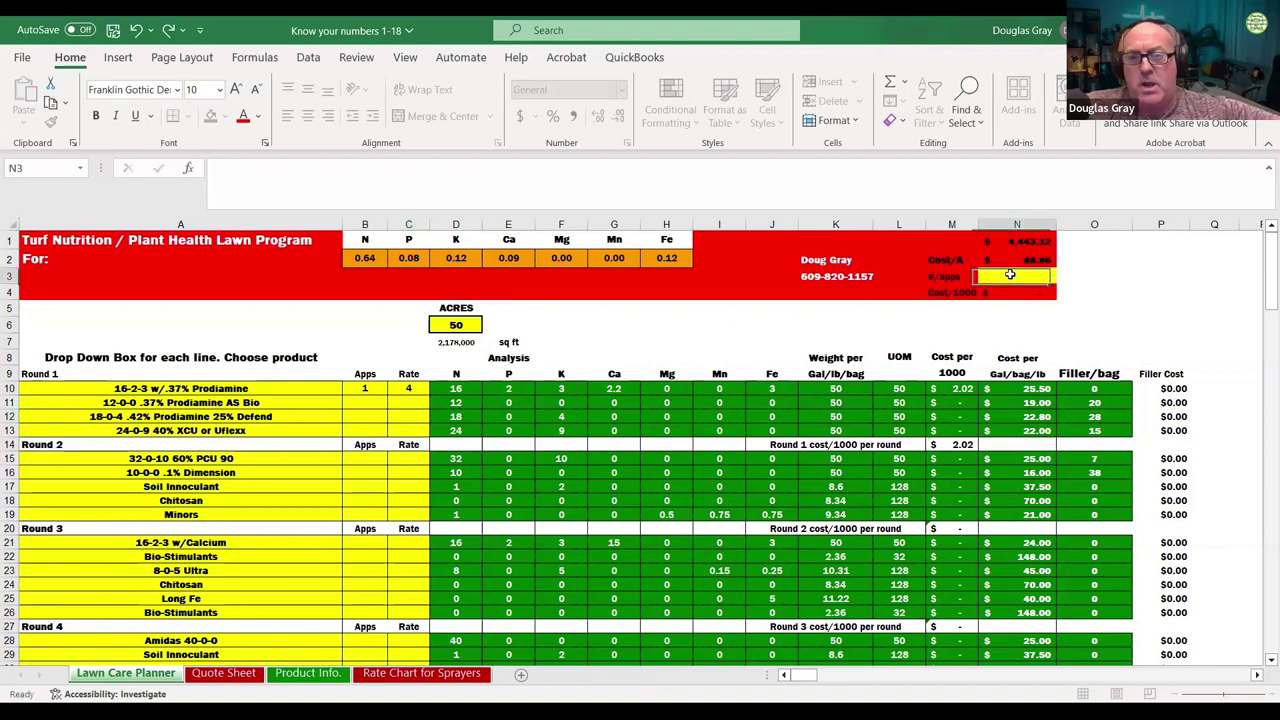
{"action": "type", "text": "1"}
{"action": "left_click", "coordinate": [1090, 280]}
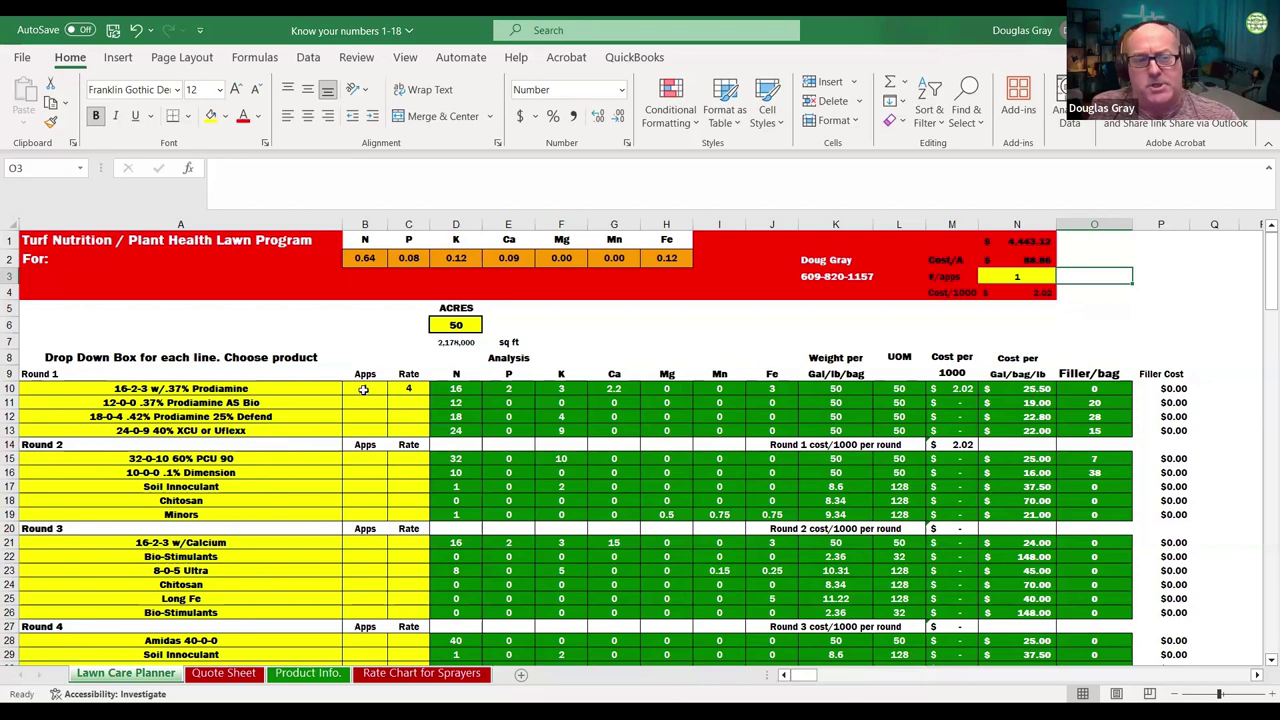
Step: Clear the 16-2-3 w/.37% Prodiamine entries and give 12-0-0 .37% Prodiamine AS Bio 1 application at a rate of 4
{"action": "left_click_drag", "start_coordinate": [364, 389], "coordinate": [392, 388]}
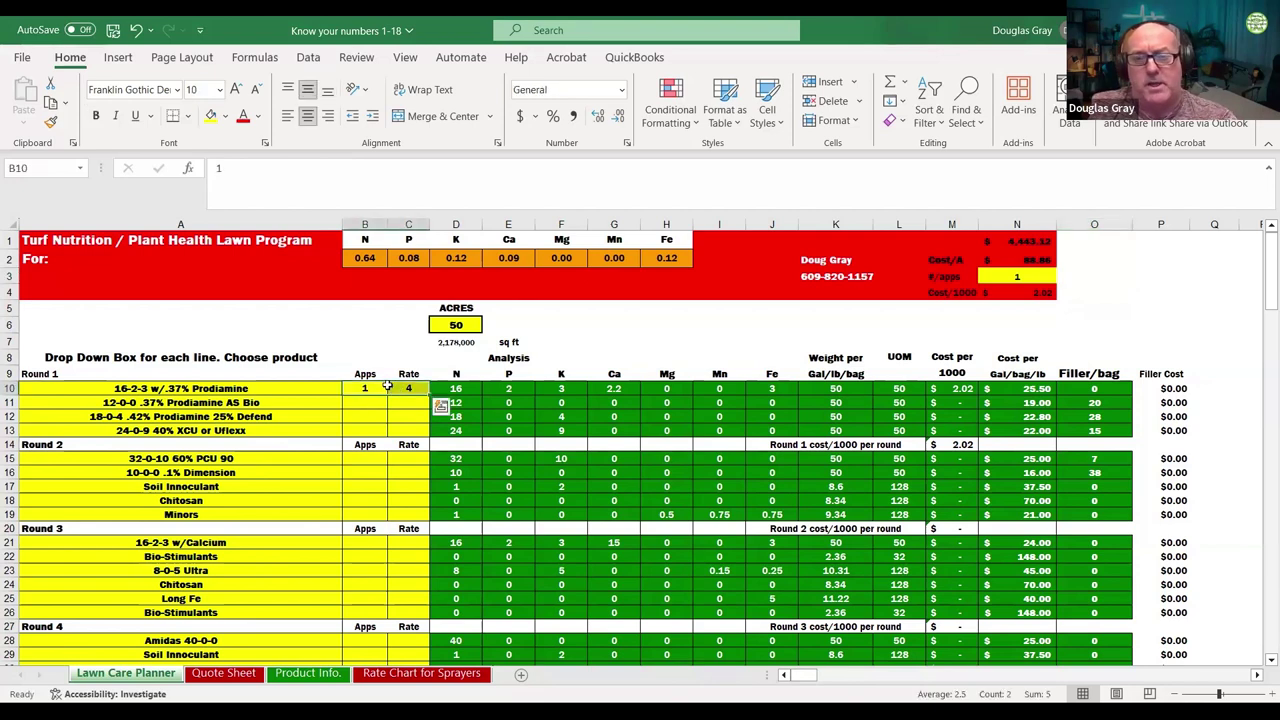
{"action": "key", "text": "Delete"}
{"action": "left_click", "coordinate": [367, 402]}
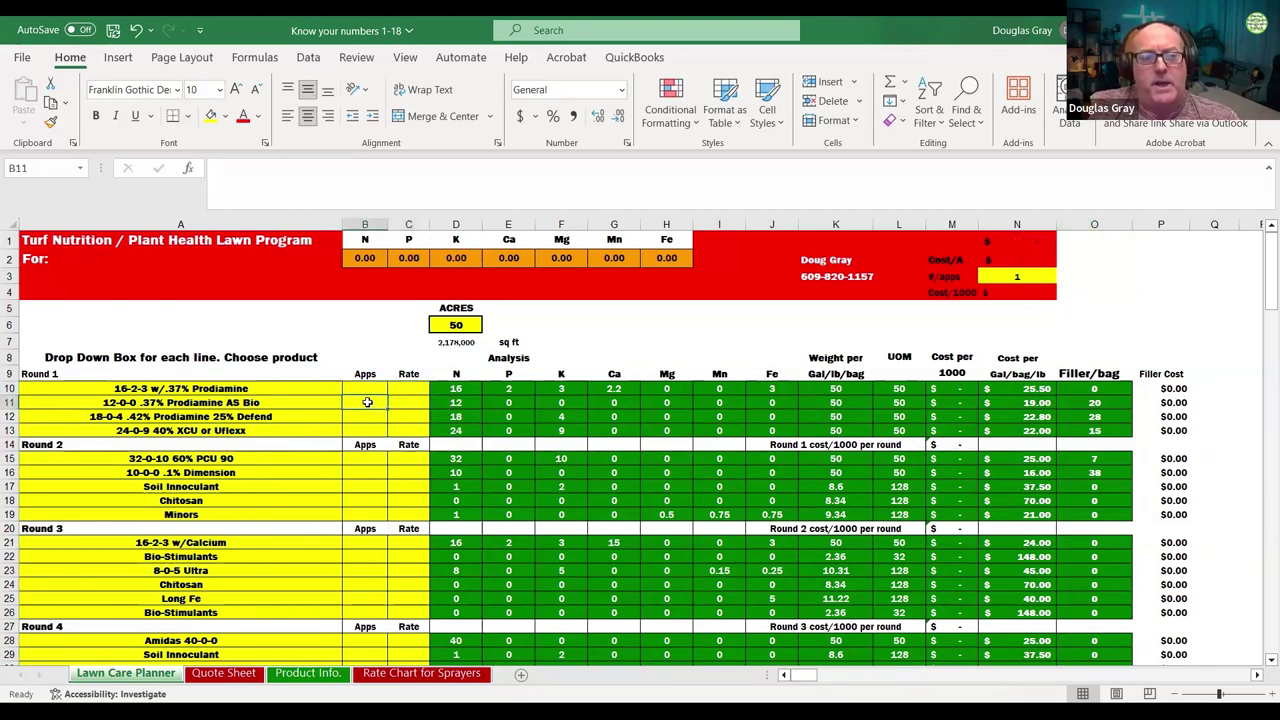
{"action": "type", "text": "1"}
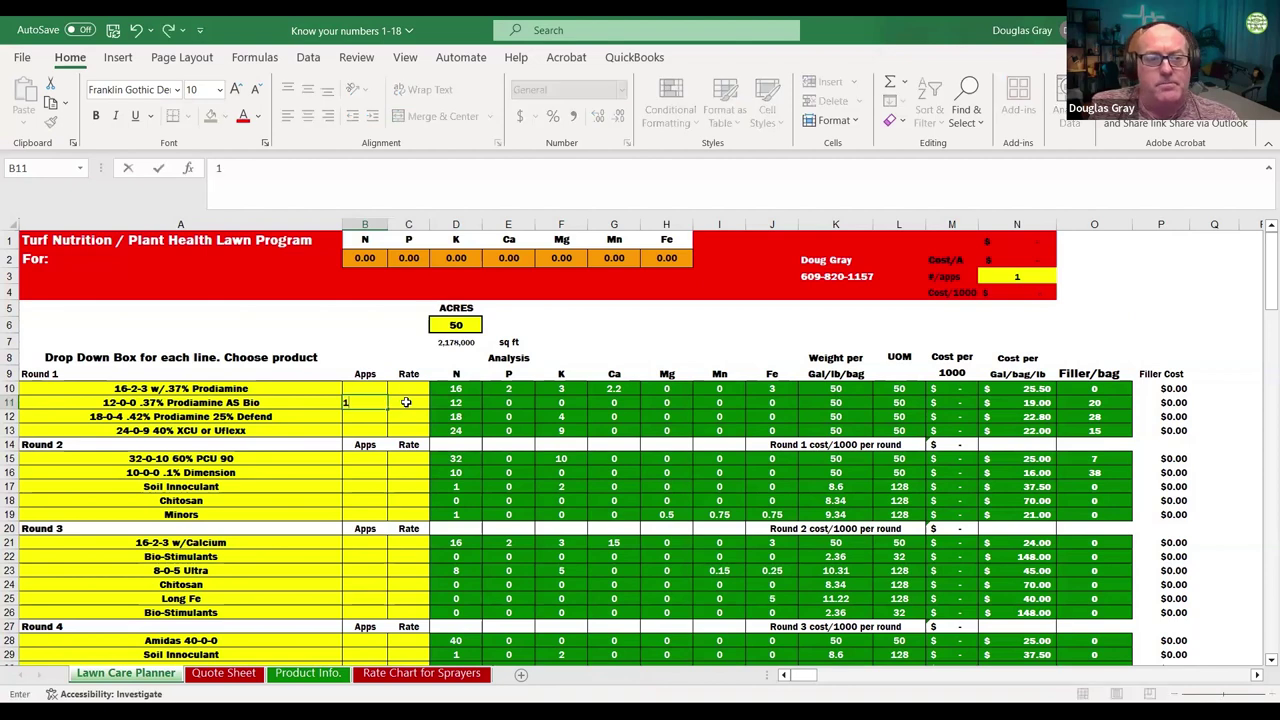
{"action": "left_click", "coordinate": [406, 402]}
{"action": "type", "text": "4"}
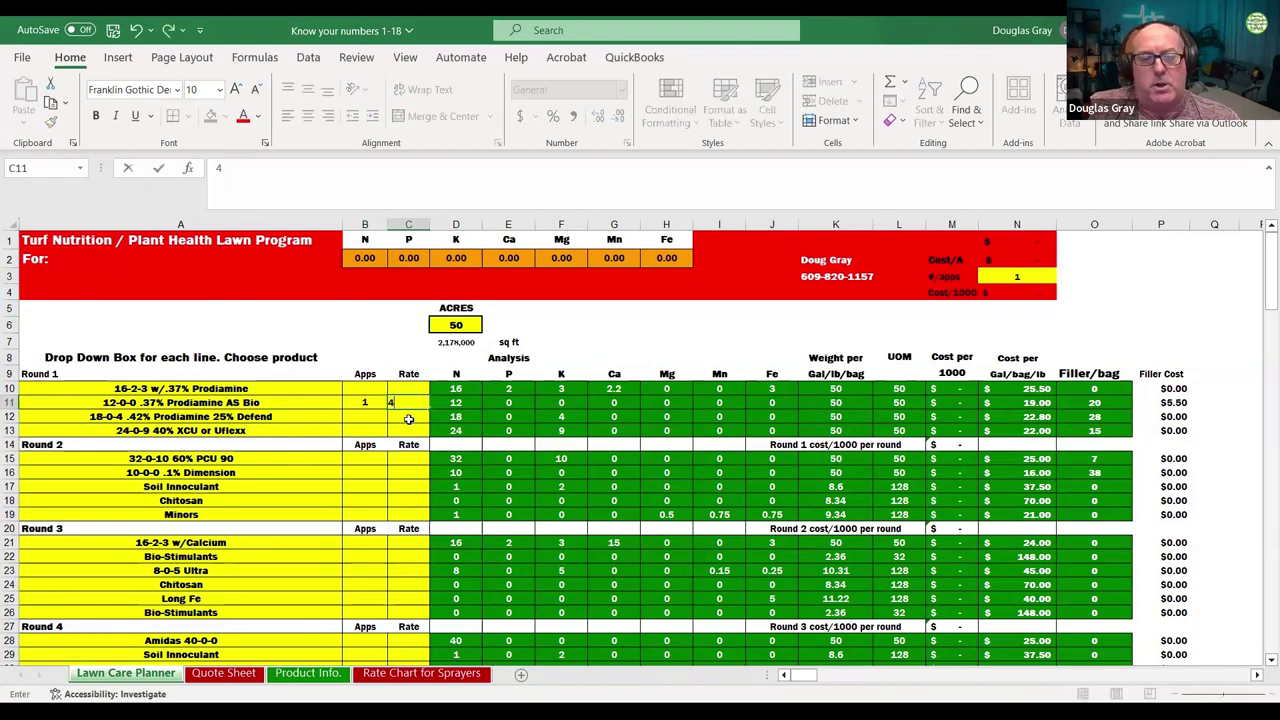
{"action": "left_click", "coordinate": [410, 420]}
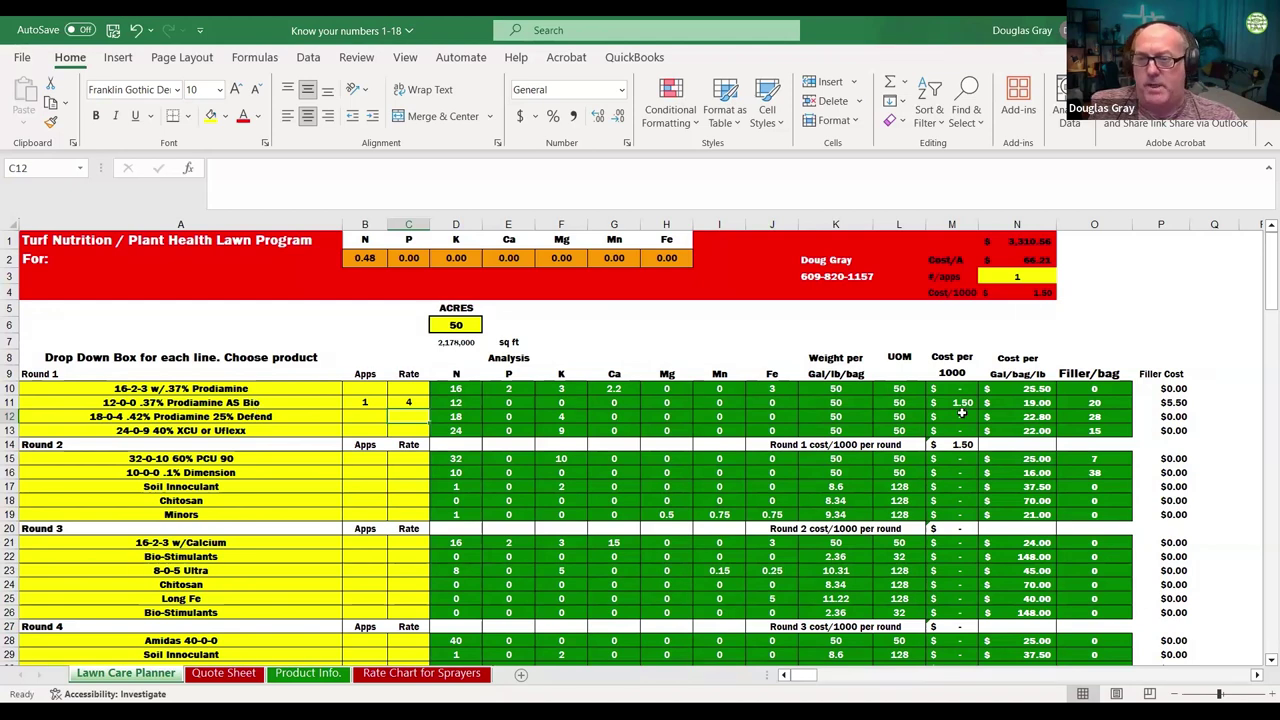
Step: Inspect the filler per bag and filler cost formulas for 12-0-0 .37% Prodiamine AS Bio, and set its rate to 5
{"action": "left_click", "coordinate": [1100, 404]}
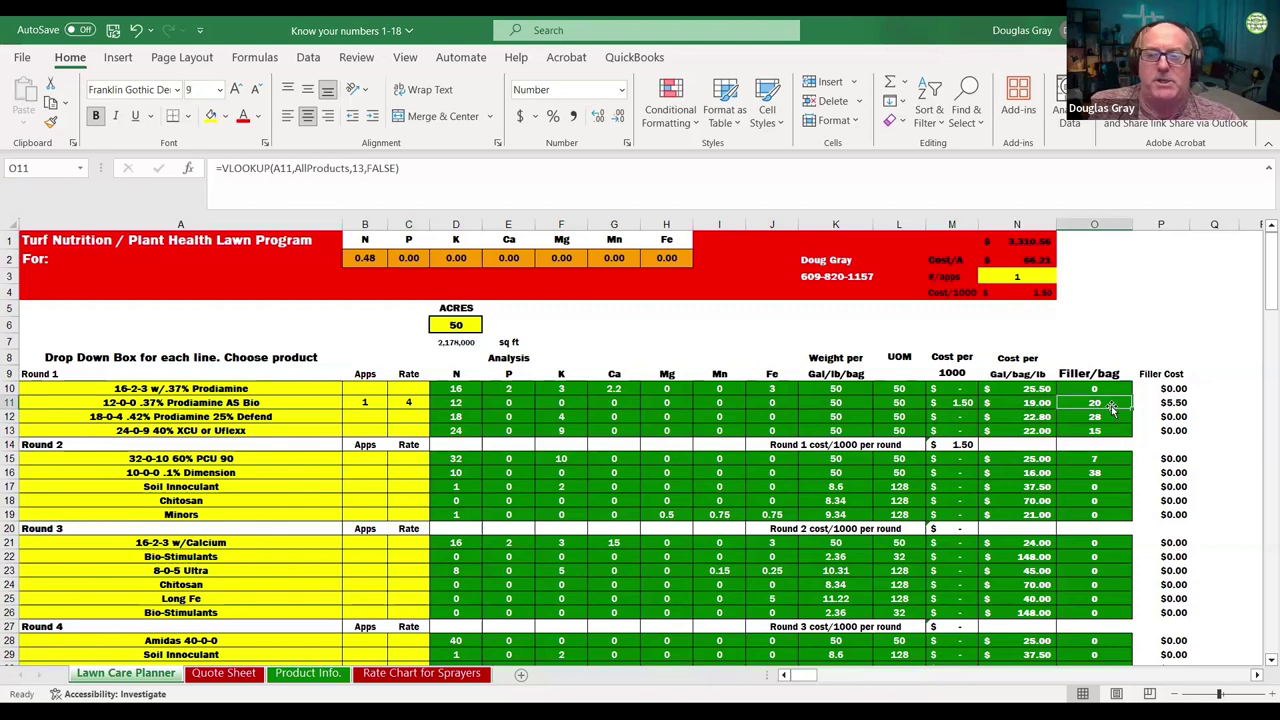
{"action": "left_click", "coordinate": [1168, 402]}
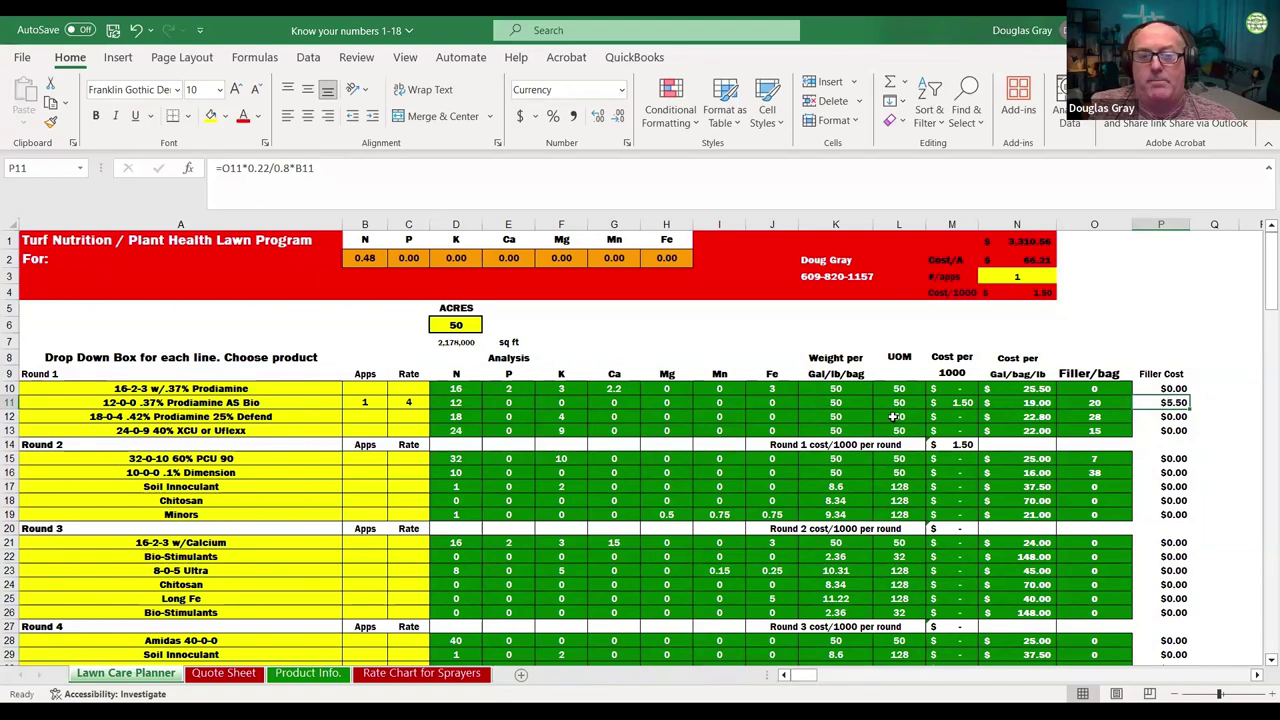
{"action": "left_click", "coordinate": [408, 402]}
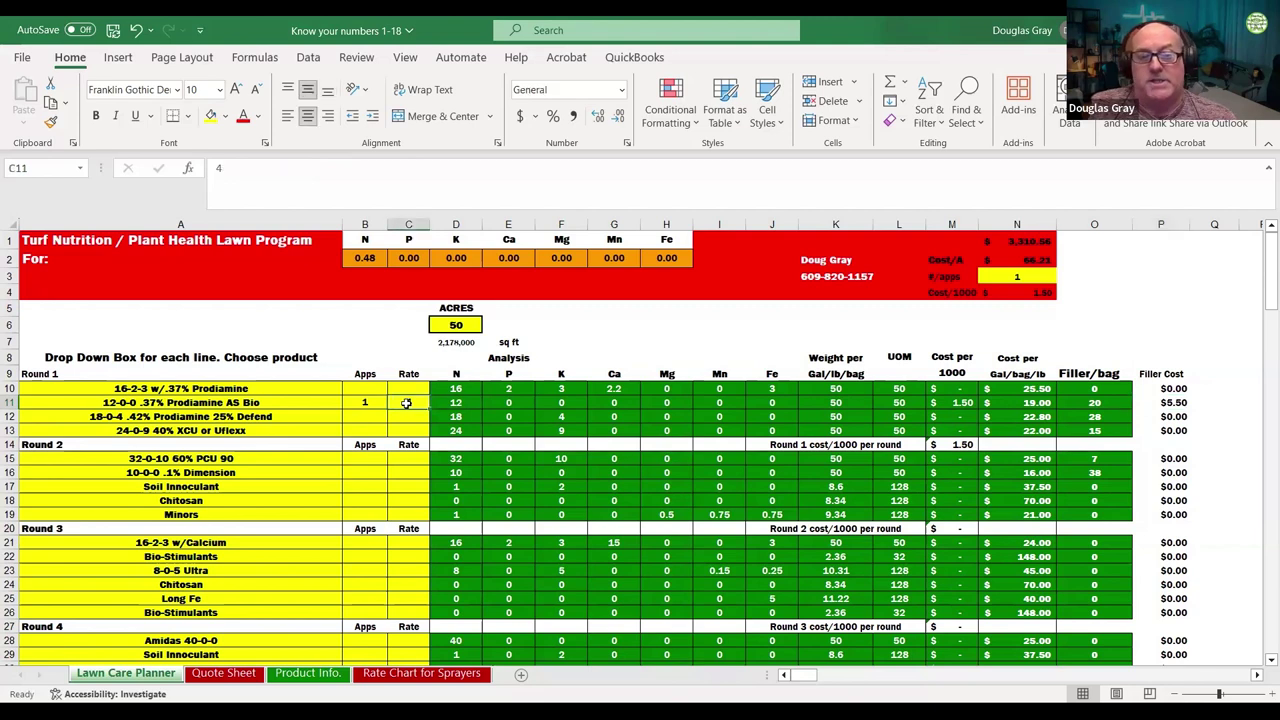
{"action": "type", "text": "5"}
{"action": "key", "text": "Return"}
{"action": "key", "text": "Return"}
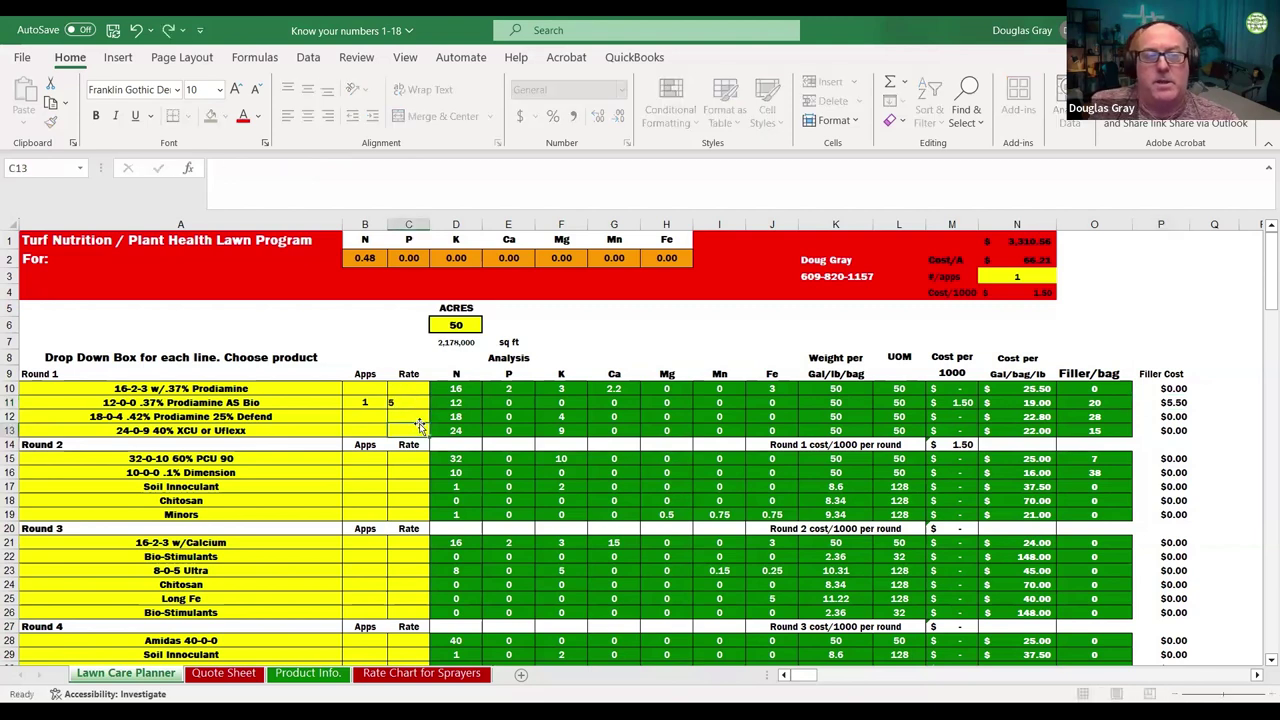
Step: Check the Round 1 quantity, total and cost per 1000 on the Quote Sheet and return to the Lawn Care Planner
{"action": "left_click", "coordinate": [415, 402]}
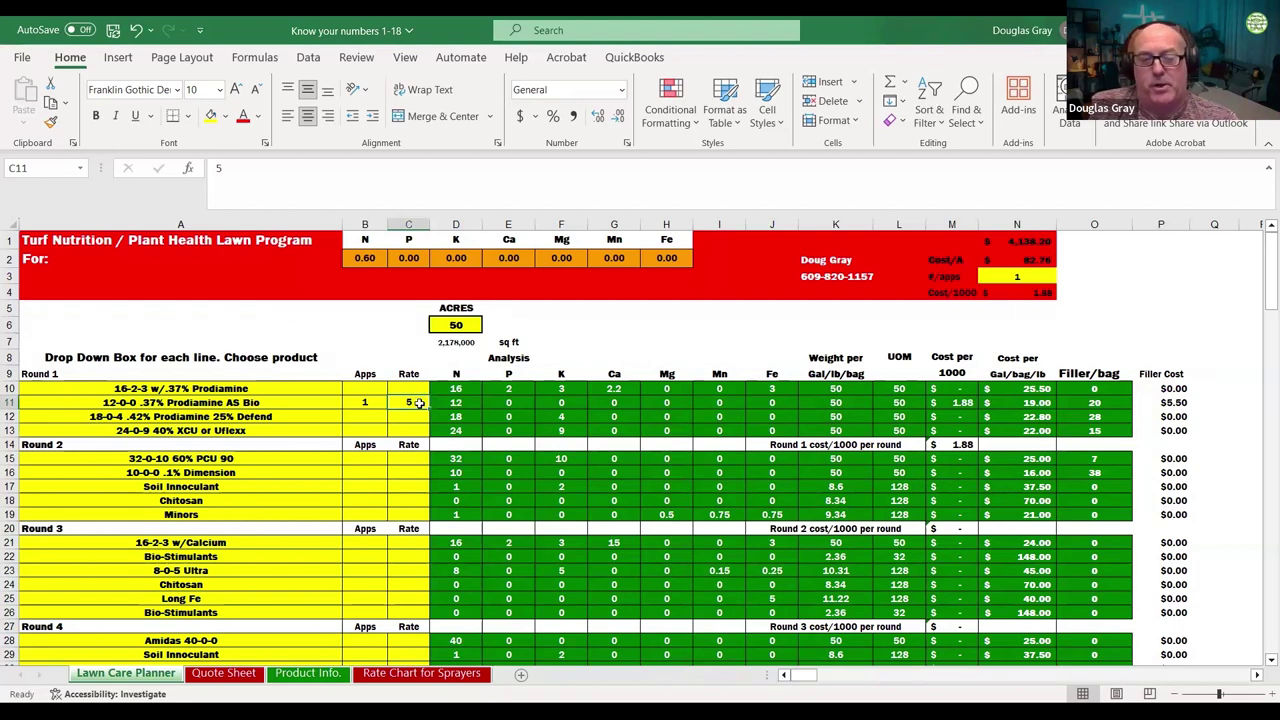
{"action": "left_click", "coordinate": [225, 674]}
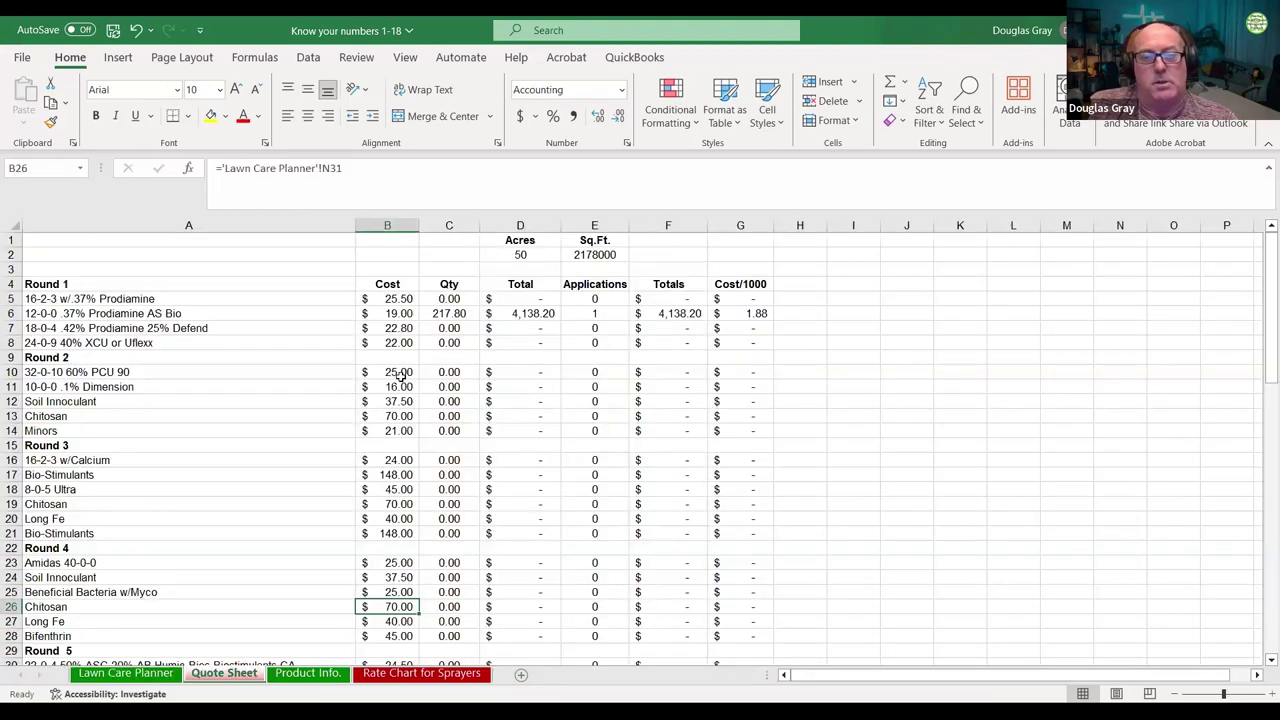
{"action": "left_click", "coordinate": [157, 679]}
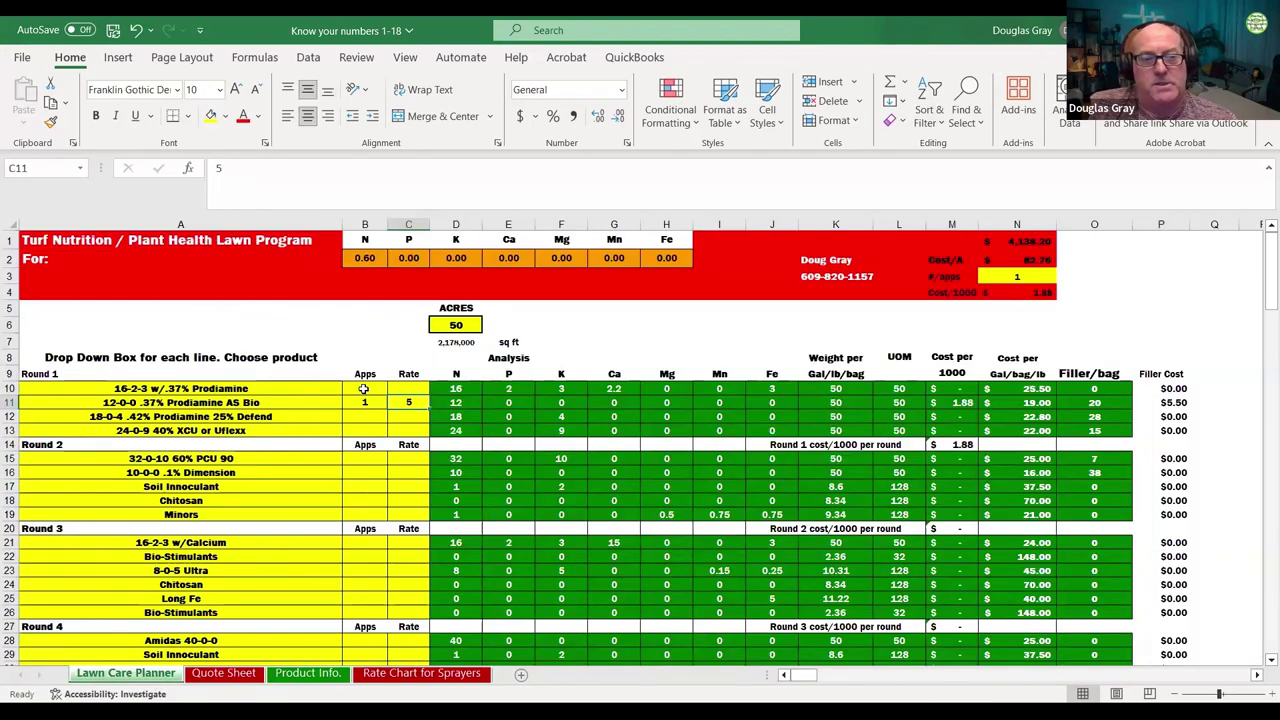
Step: Add 16-2-3 w/.37% Prodiamine back to Round 1 with 1 application at a rate of 4
{"action": "left_click", "coordinate": [364, 389]}
{"action": "type", "text": "1"}
{"action": "left_click", "coordinate": [409, 389]}
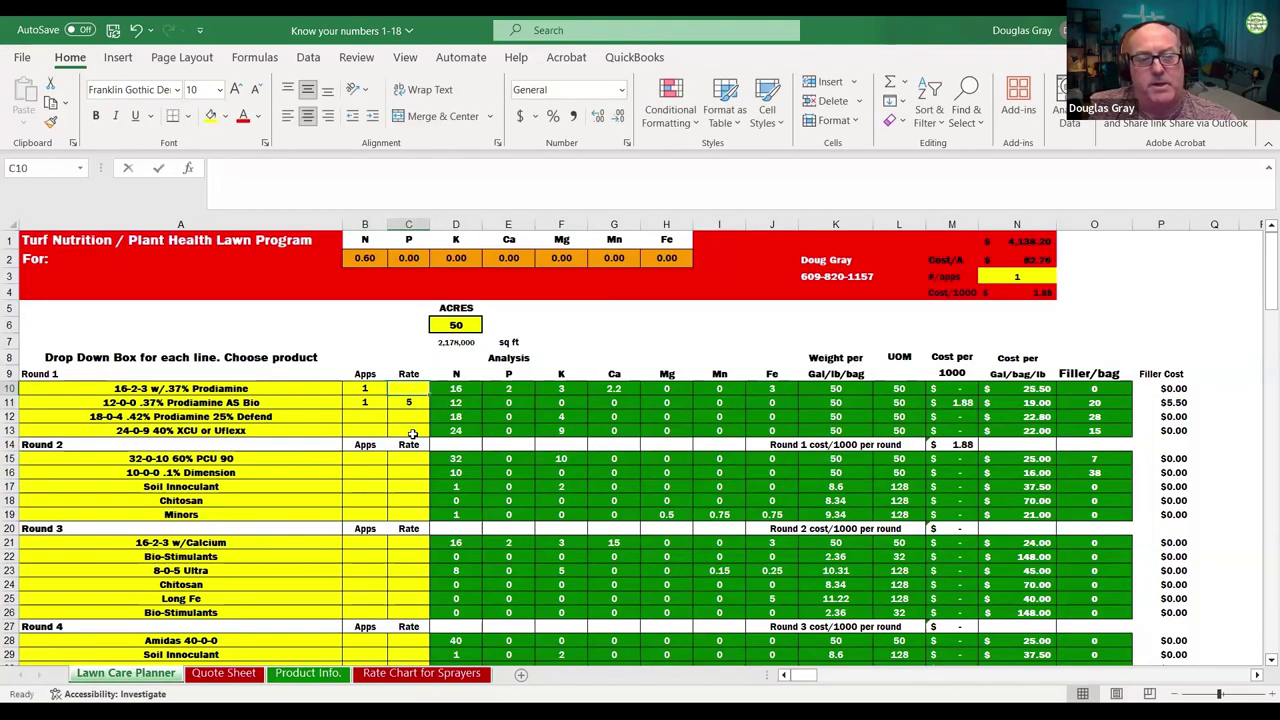
{"action": "type", "text": "4"}
{"action": "left_click", "coordinate": [410, 431]}
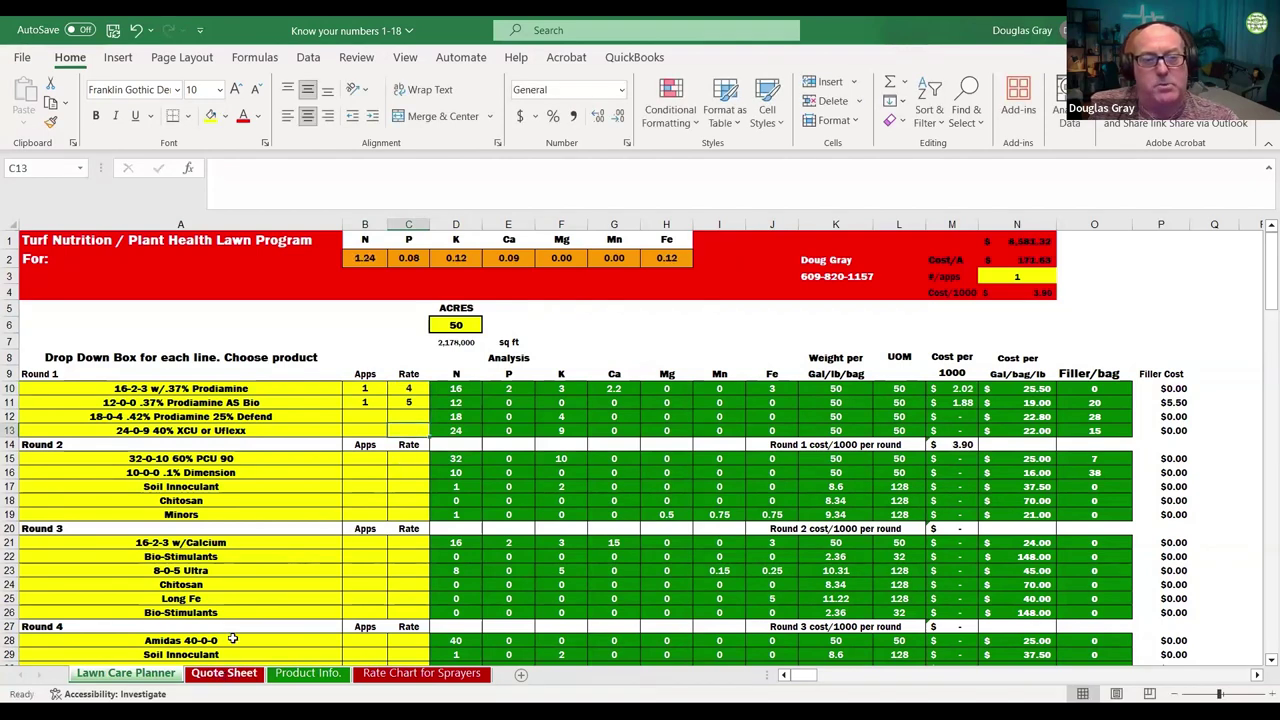
Step: Compare both Prodiamine products on the Quote Sheet, and clear the 12-0-0 .37% Prodiamine AS Bio Apps and Rate in the planner
{"action": "left_click", "coordinate": [224, 673]}
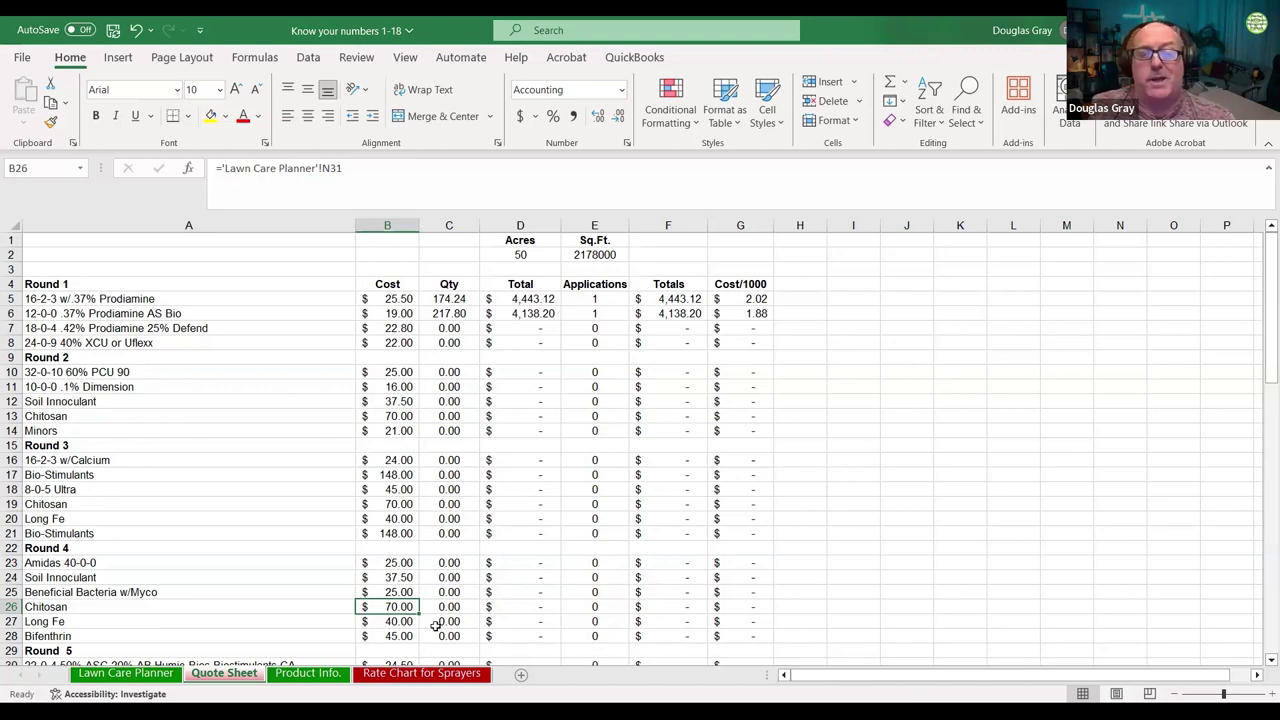
{"action": "left_click", "coordinate": [170, 675]}
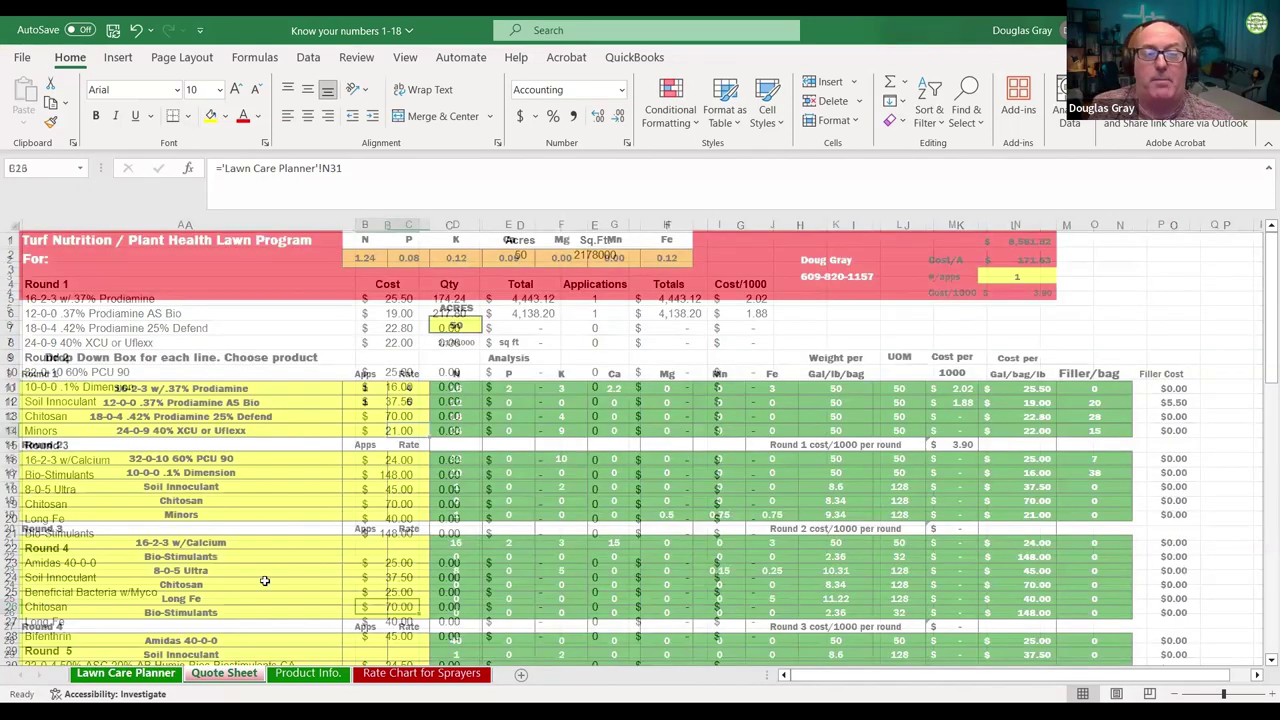
{"action": "left_click", "coordinate": [367, 391]}
{"action": "left_click_drag", "start_coordinate": [370, 400], "coordinate": [395, 402]}
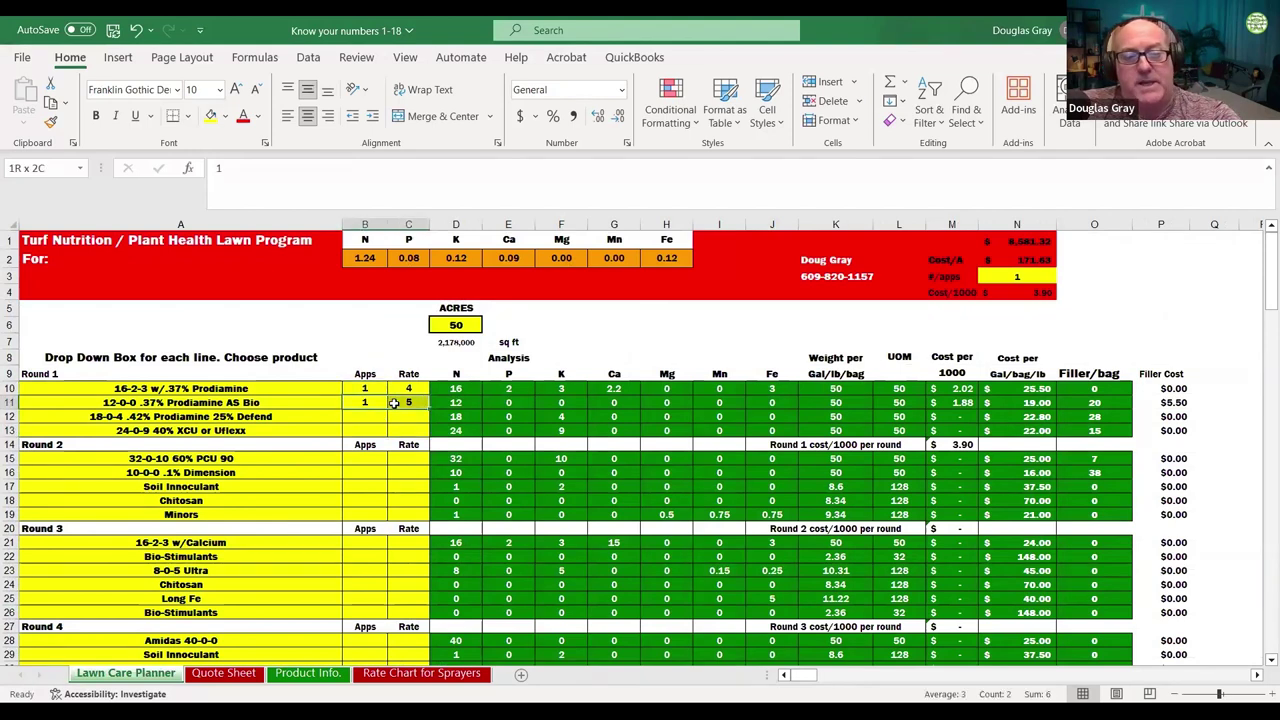
{"action": "key", "text": "Delete"}
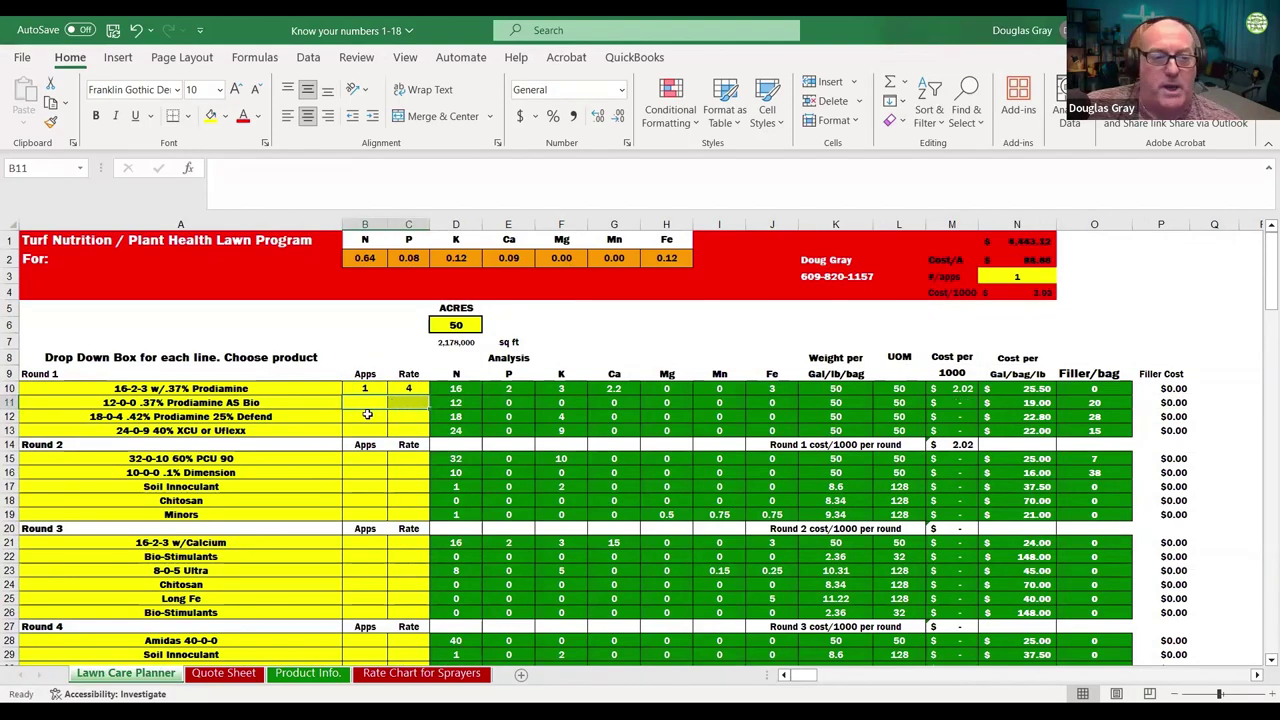
Step: Enter 1 application at a rate of 4 for 18-0-4 .42% Prodiamine 25% Defend in Round 1
{"action": "left_click", "coordinate": [367, 415]}
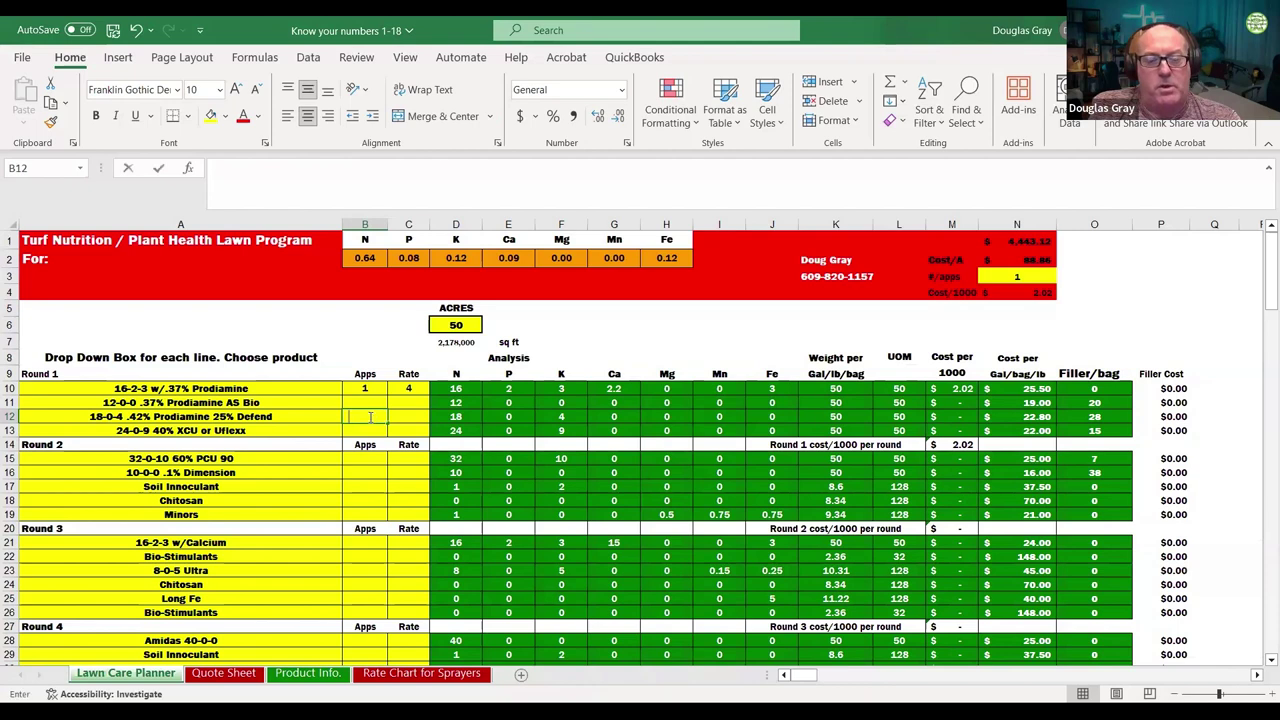
{"action": "type", "text": "1"}
{"action": "left_click", "coordinate": [416, 413]}
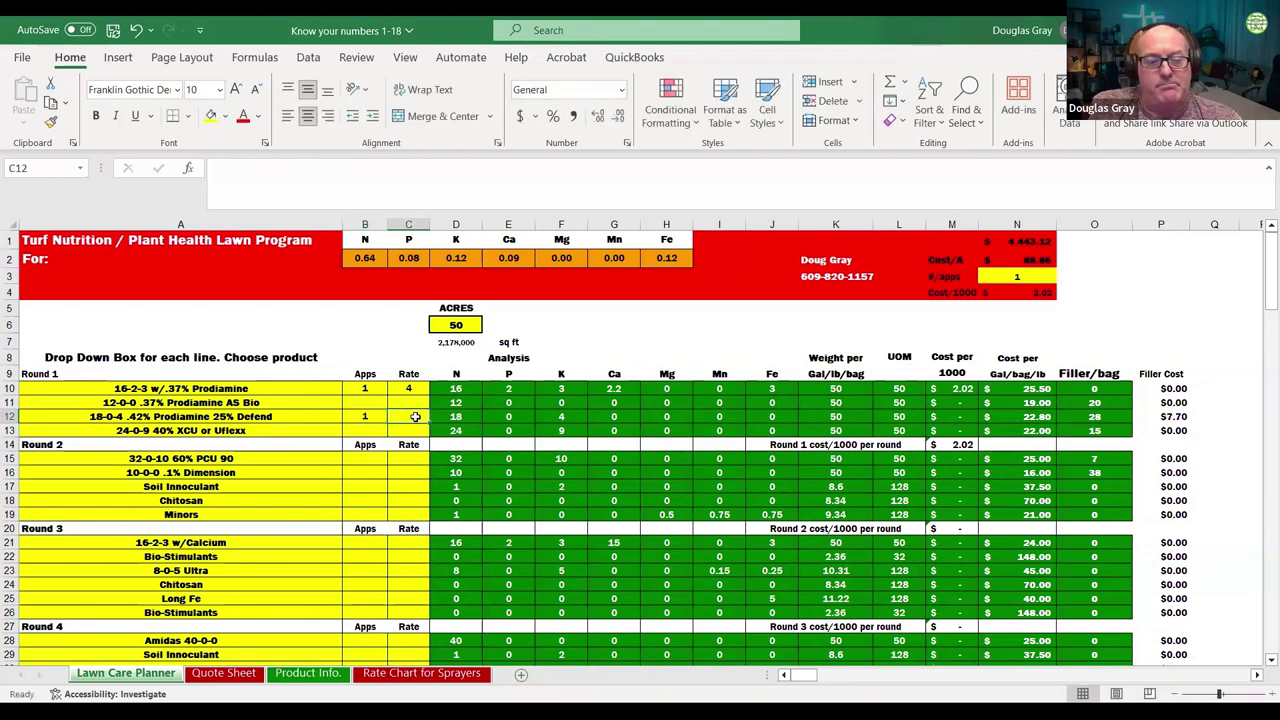
{"action": "type", "text": "4"}
{"action": "left_click", "coordinate": [422, 443]}
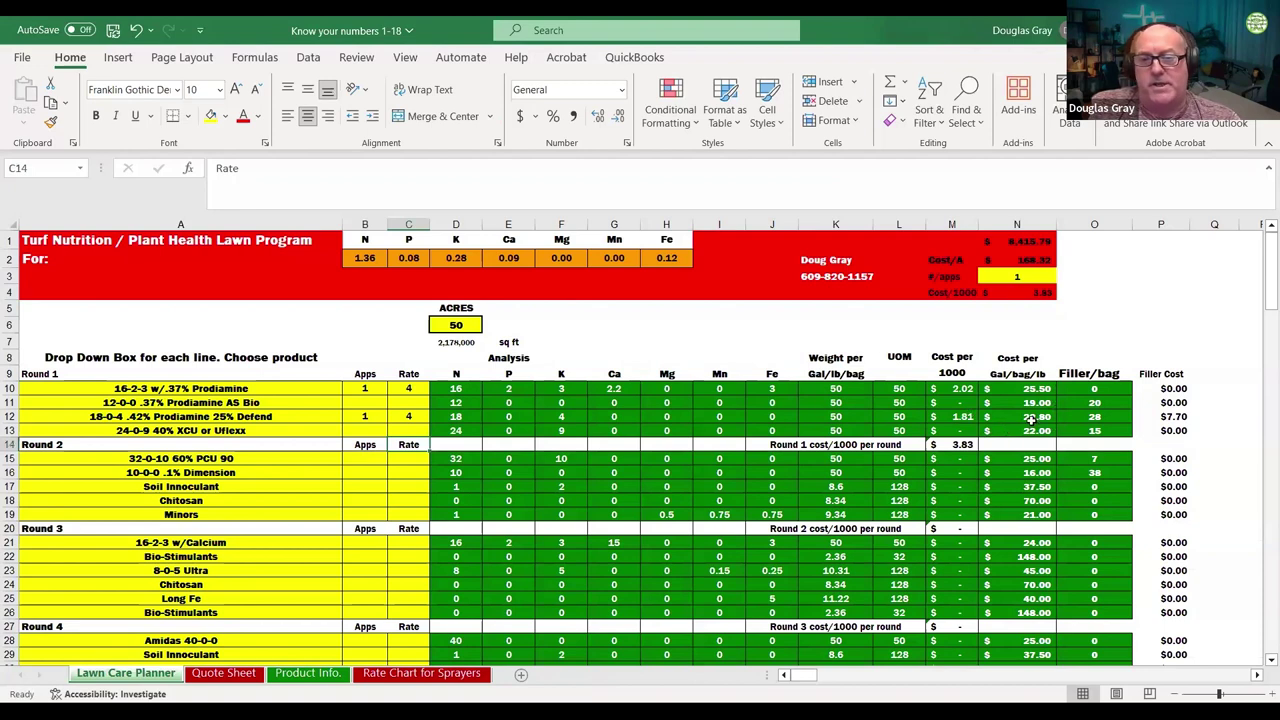
Step: Check the filler per bag for 18-0-4 .42% Prodiamine 25% Defend, and clear the Apps and Rate entries of the first three Round 1 products
{"action": "left_click", "coordinate": [1107, 419]}
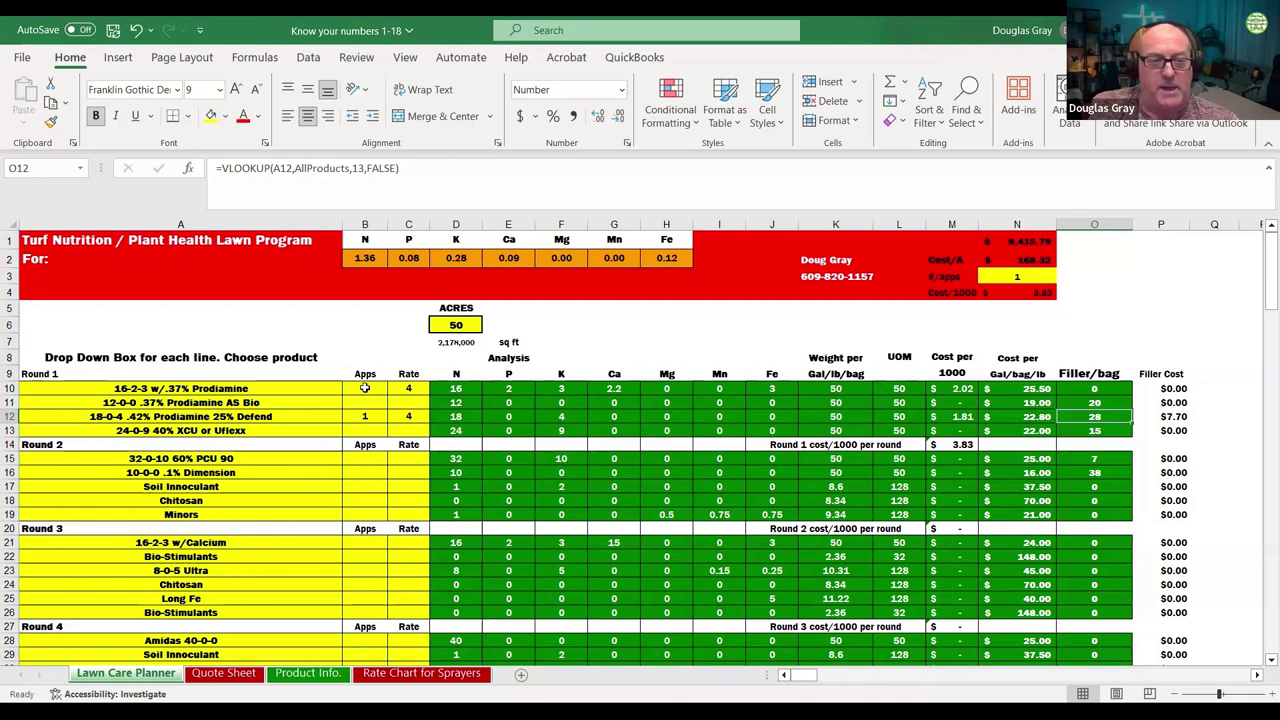
{"action": "left_click_drag", "start_coordinate": [363, 388], "coordinate": [408, 417]}
{"action": "key", "text": "Delete"}
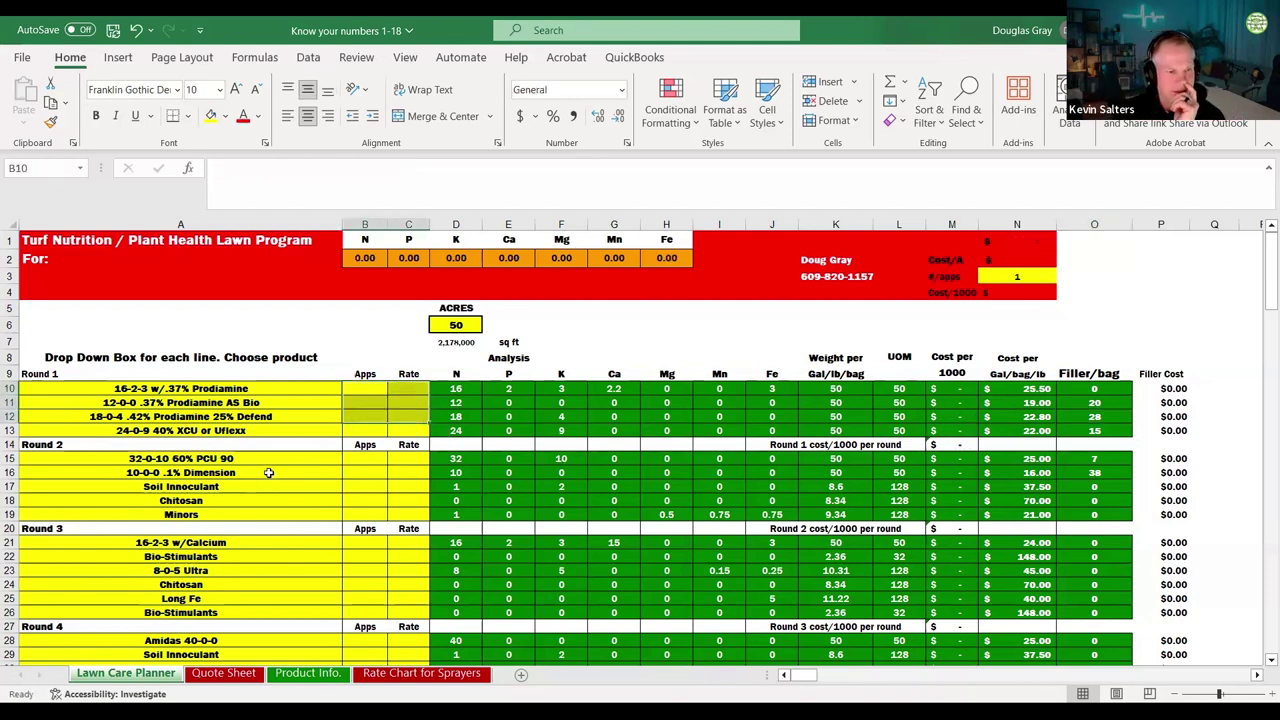
Step: Enter 1 application at a rate of 5 for 10-0-0 .1% Dimension in Round 2 and check its filler cost
{"action": "left_click", "coordinate": [269, 472]}
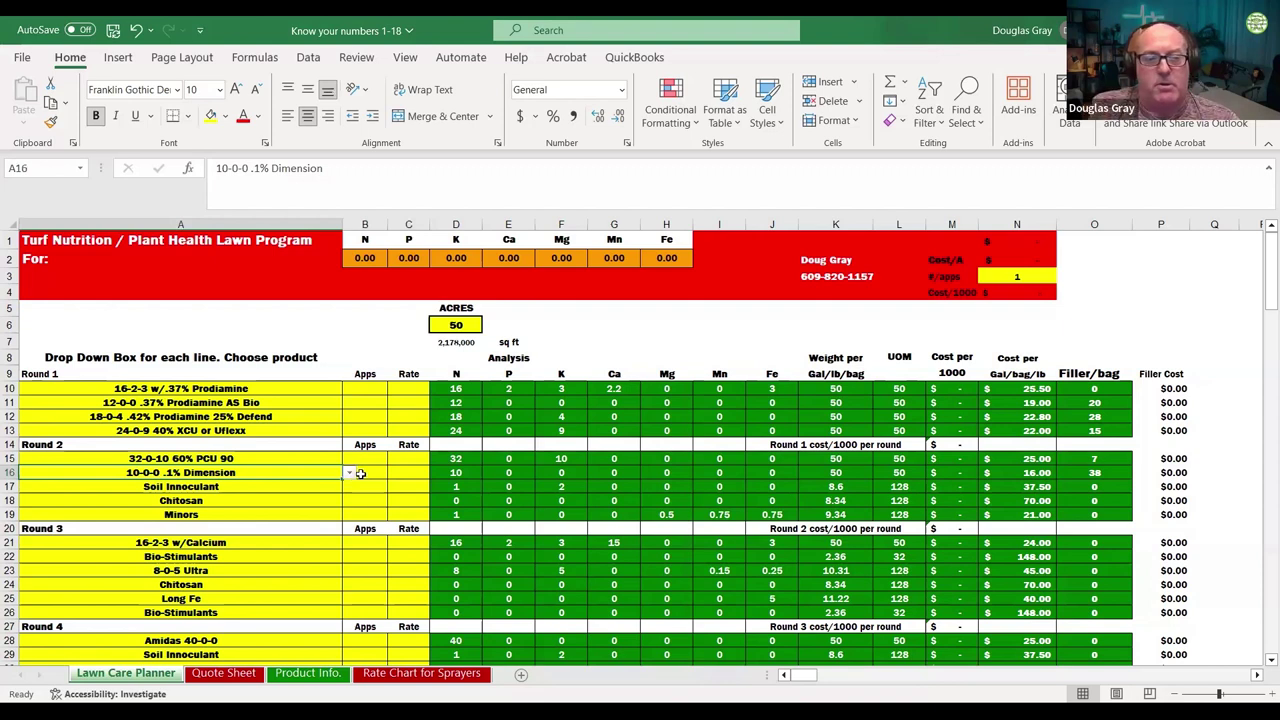
{"action": "left_click", "coordinate": [380, 470]}
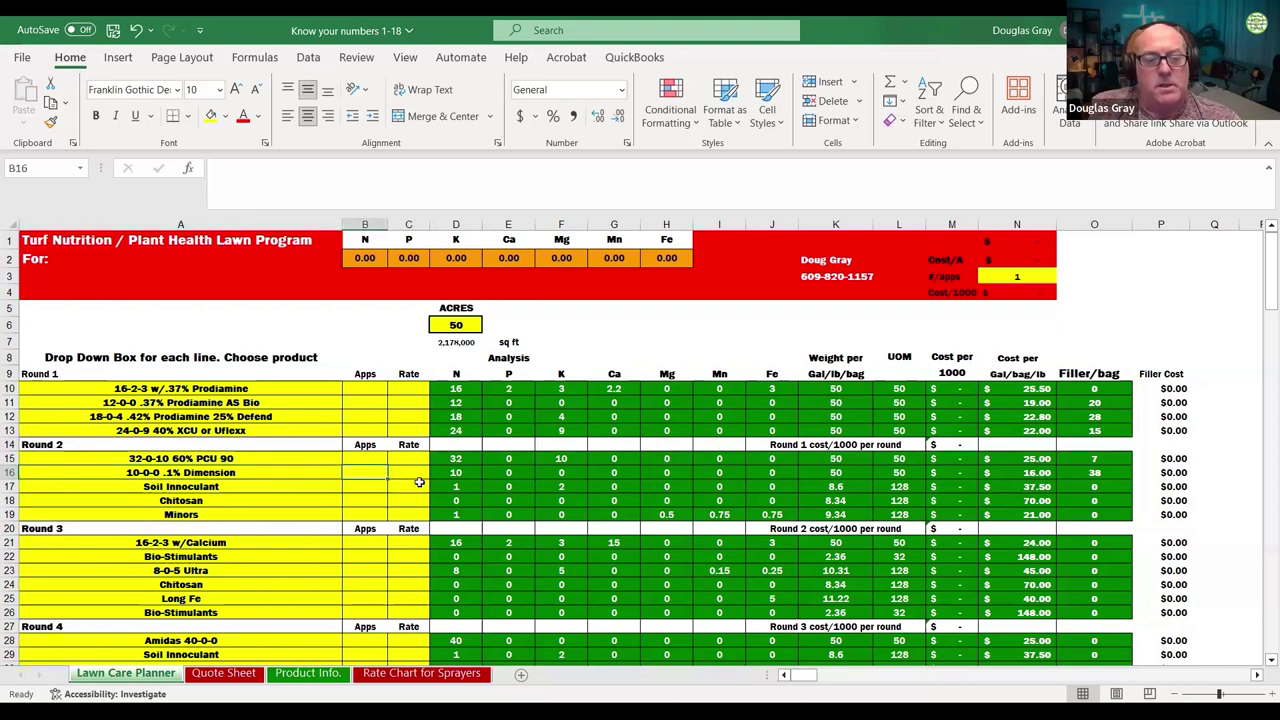
{"action": "type", "text": "1"}
{"action": "left_click", "coordinate": [418, 473]}
{"action": "type", "text": "5"}
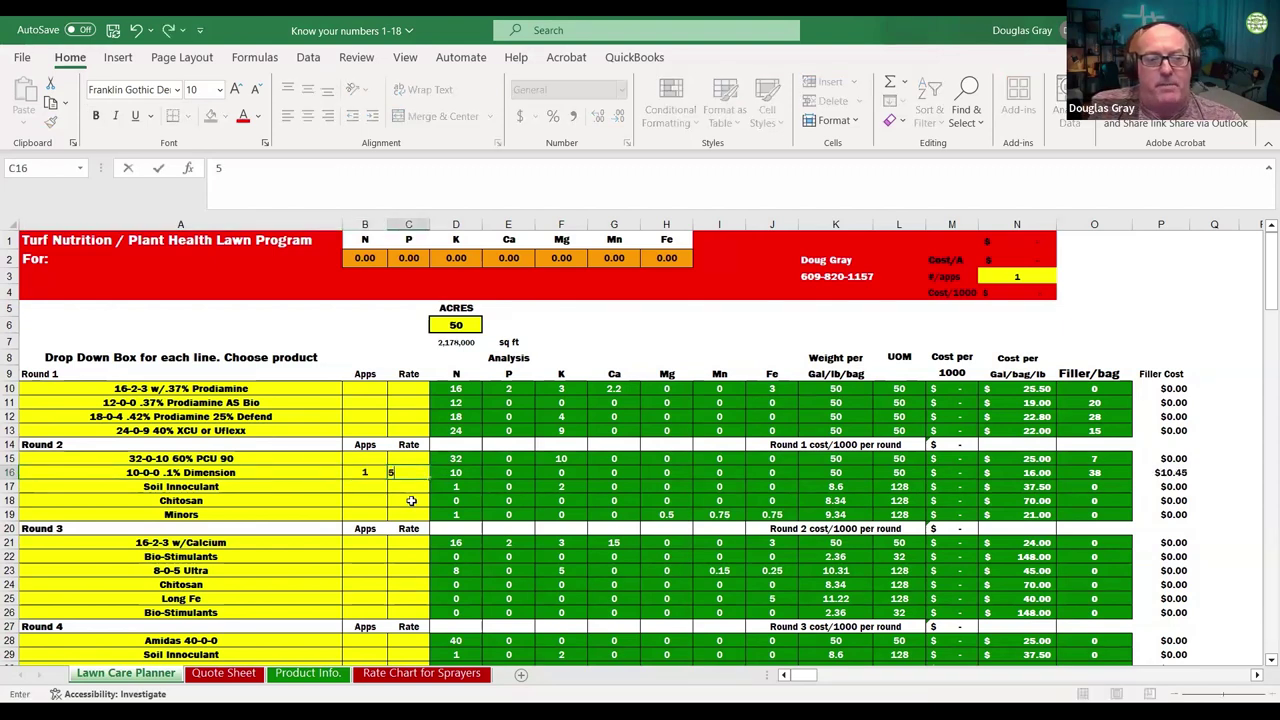
{"action": "left_click", "coordinate": [417, 498]}
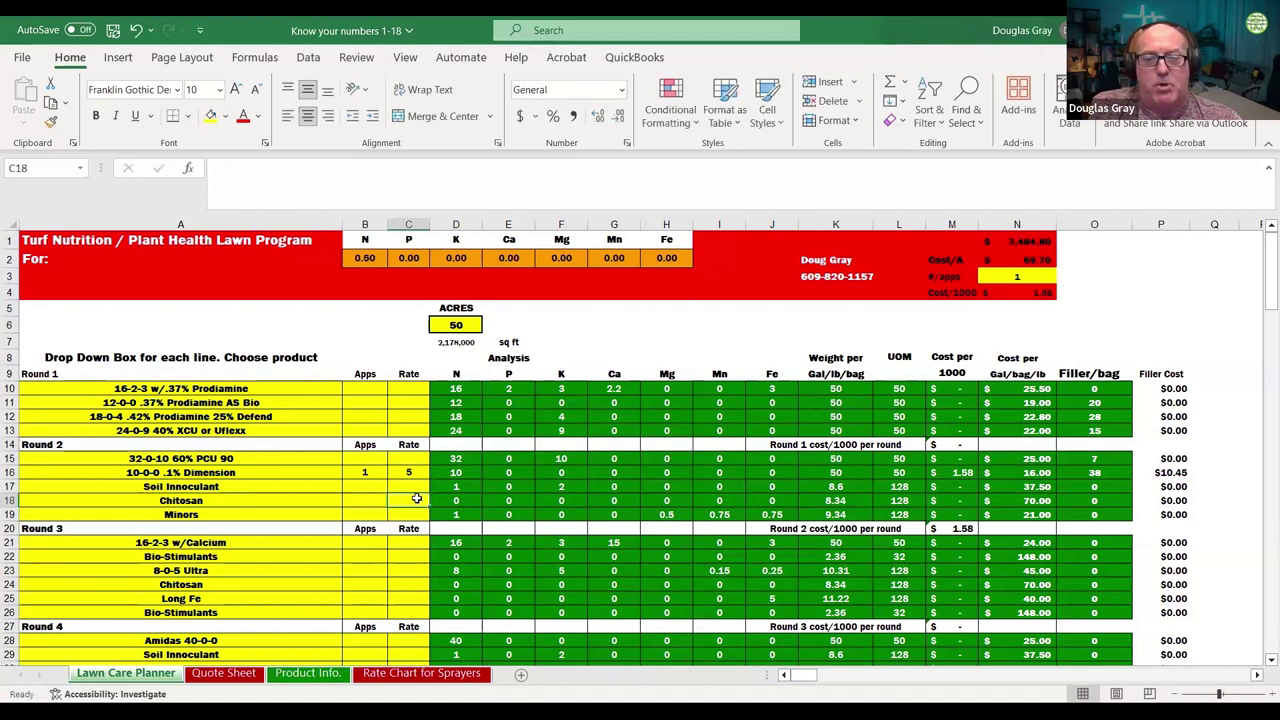
{"action": "left_click", "coordinate": [1162, 474]}
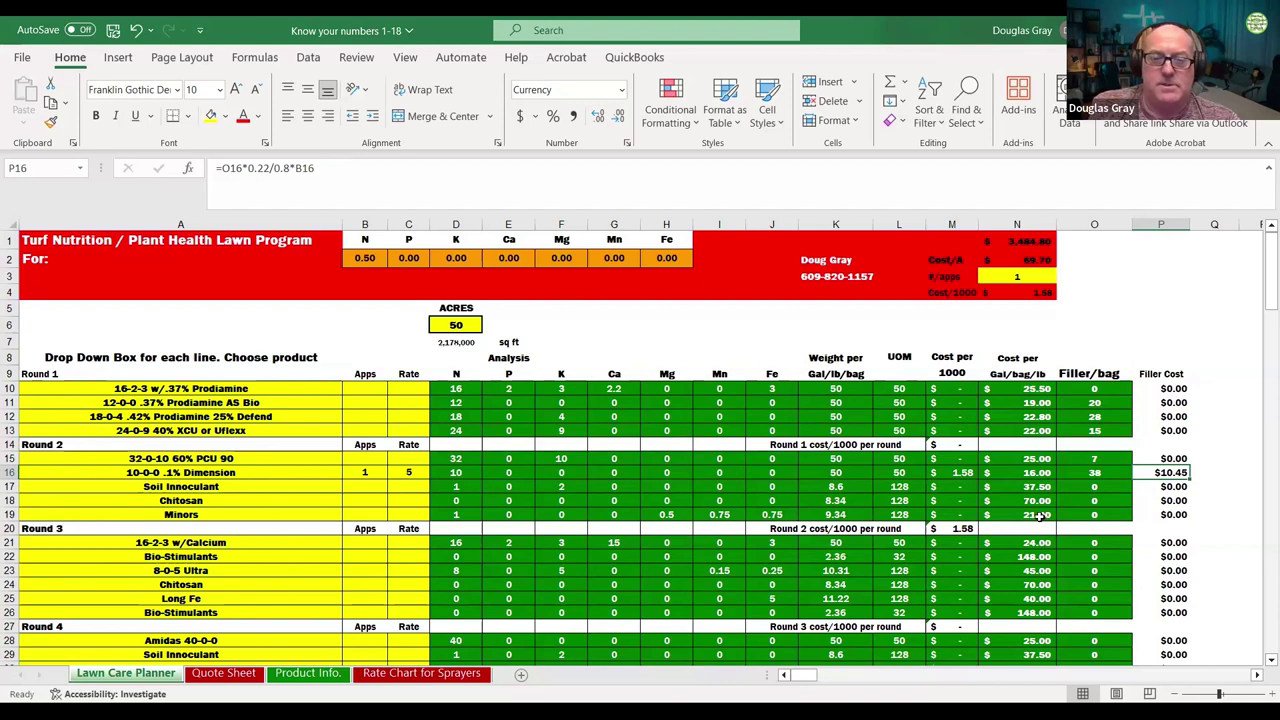
Step: Clear the Apps and Rate entries of 10-0-0 .1% Dimension in Round 2
{"action": "left_click", "coordinate": [364, 475]}
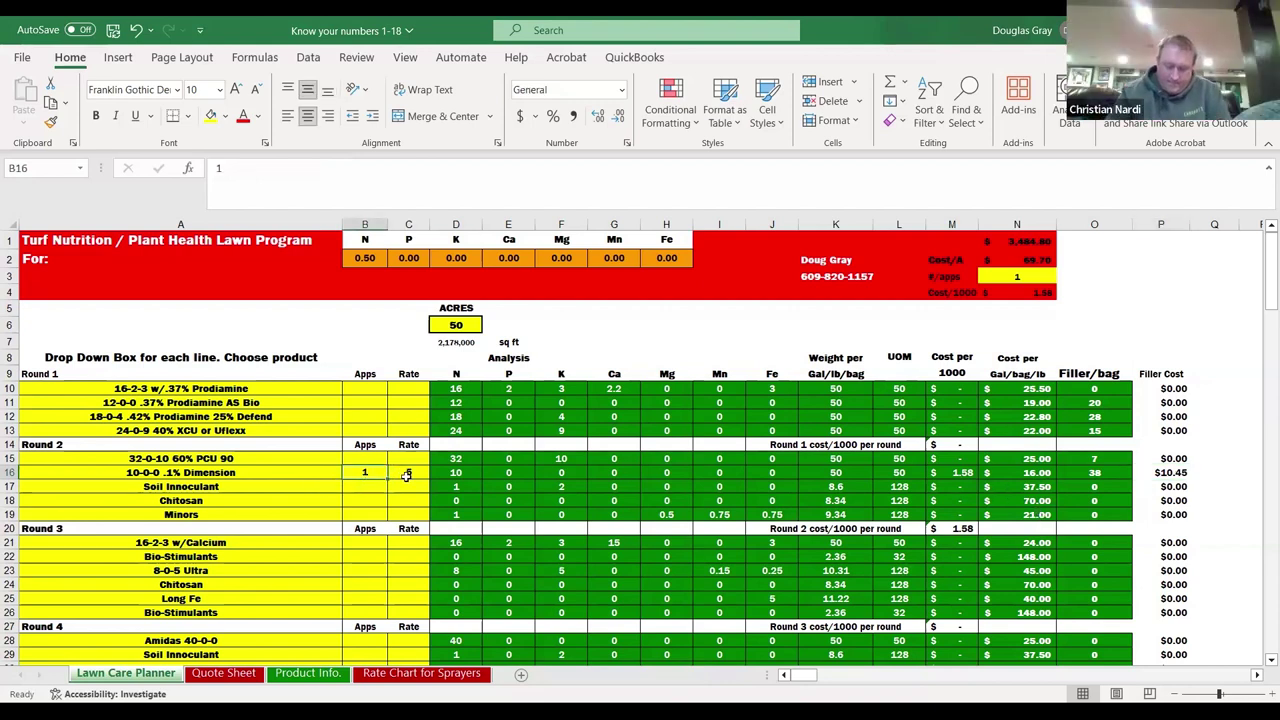
{"action": "left_click", "coordinate": [402, 476]}
{"action": "left_click", "coordinate": [364, 474]}
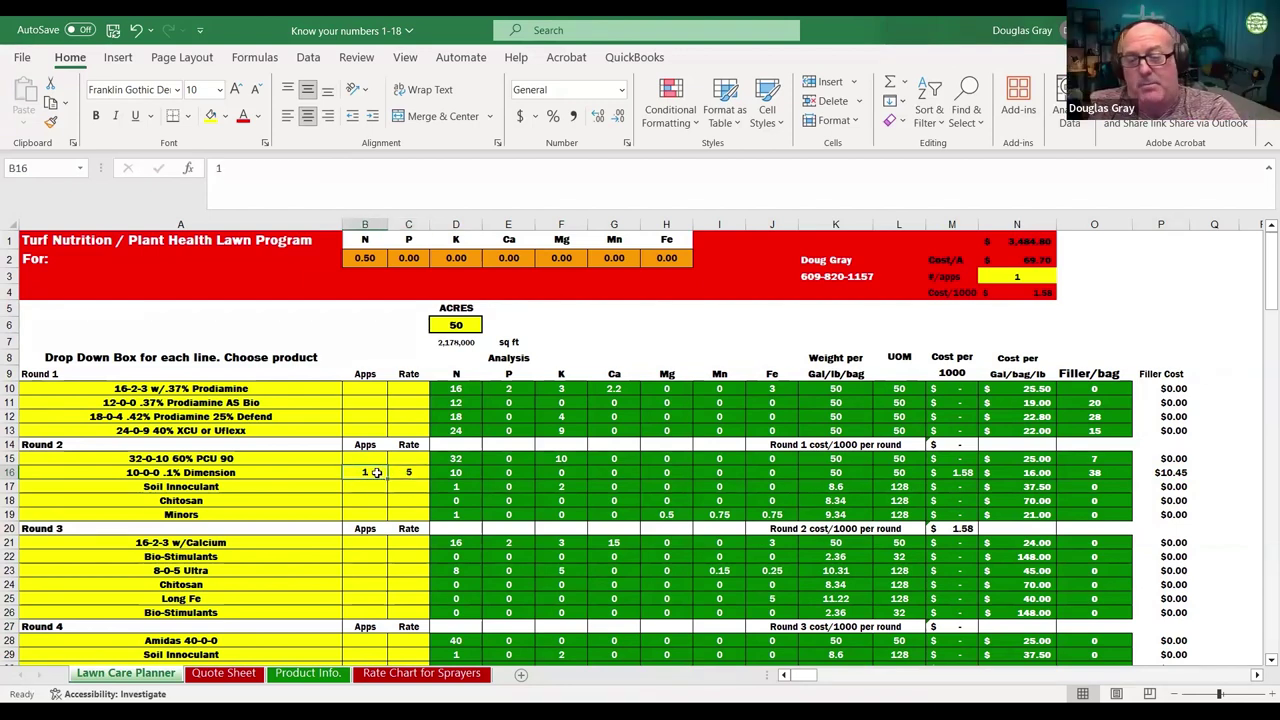
{"action": "key", "text": "Delete"}
{"action": "left_click", "coordinate": [401, 472]}
{"action": "key", "text": "Delete"}
{"action": "left_click", "coordinate": [405, 488]}
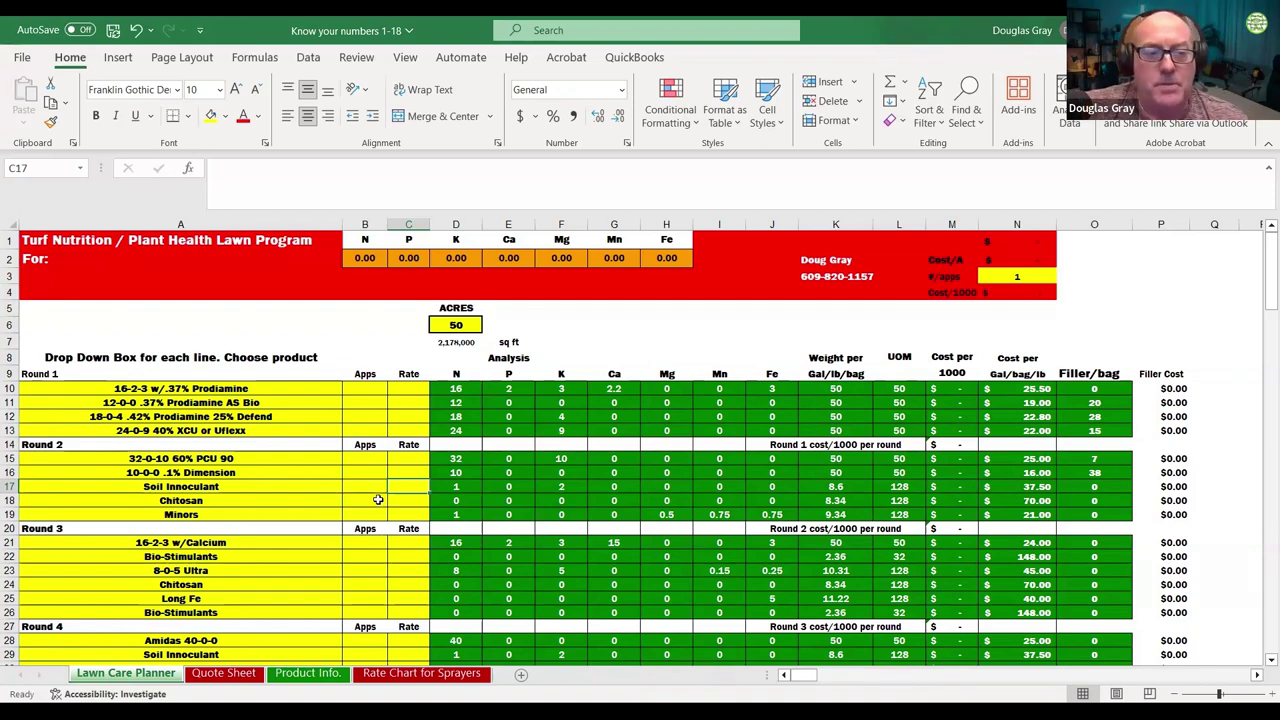
Step: Enter 1 application at a rate of 4 for 16-2-3 w/Calcium in Round 3
{"action": "scroll", "coordinate": [378, 500], "scroll_direction": "down", "scroll_amount": 2}
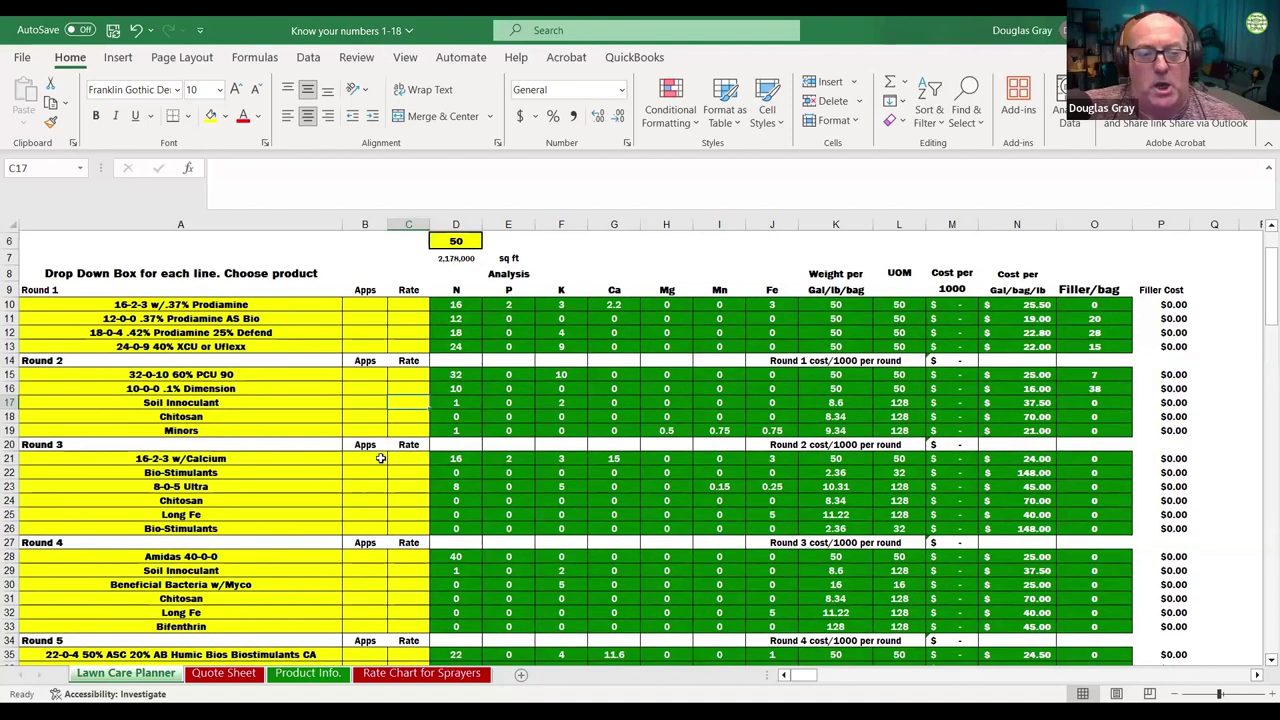
{"action": "left_click", "coordinate": [378, 459]}
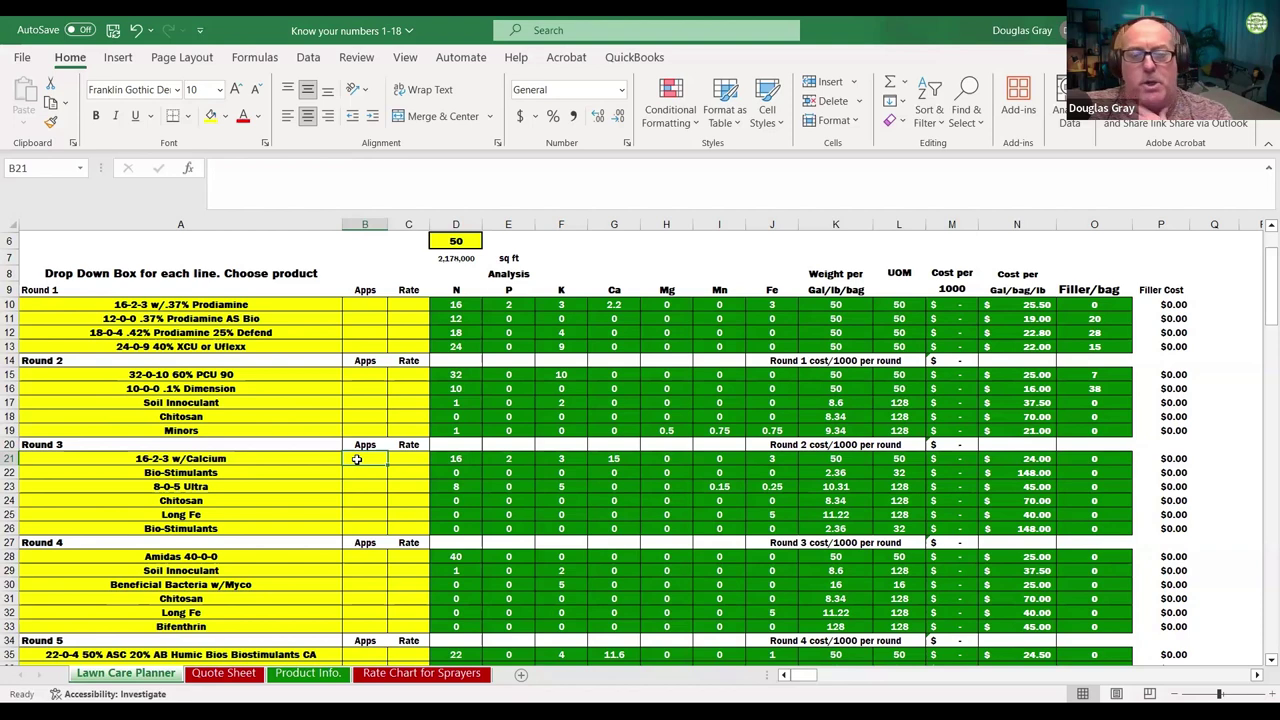
{"action": "type", "text": "1"}
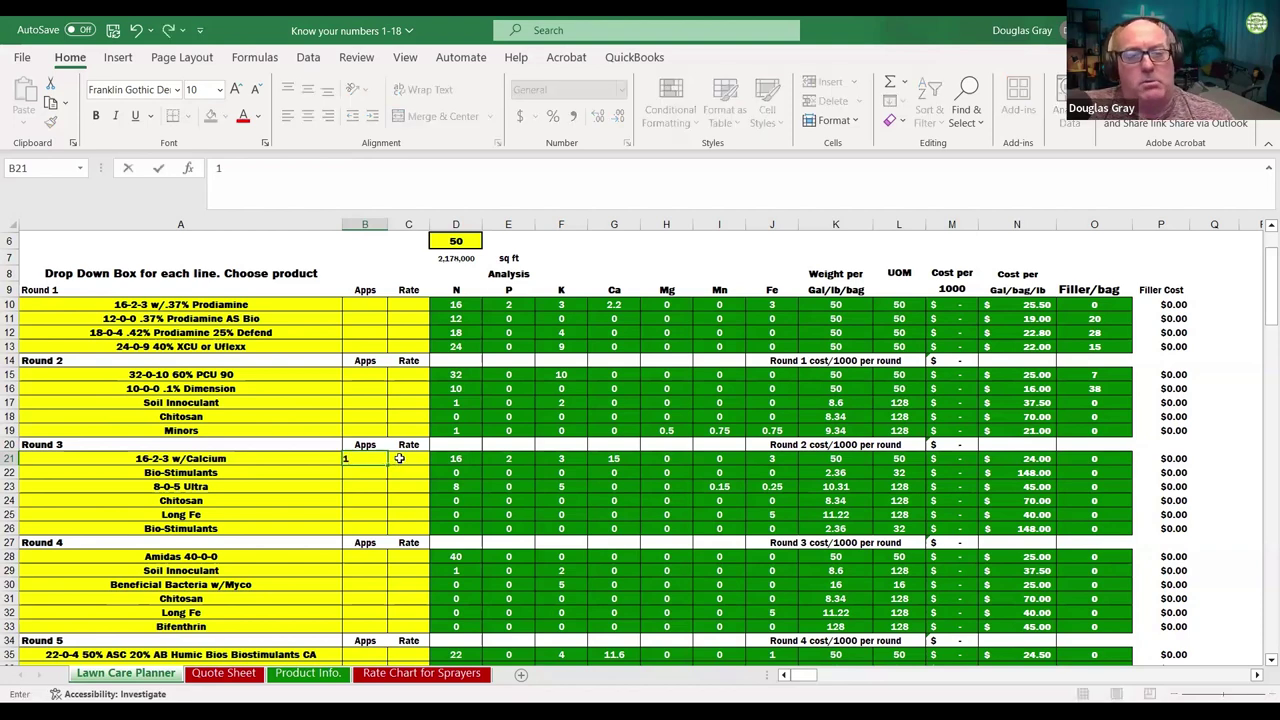
{"action": "left_click", "coordinate": [399, 458]}
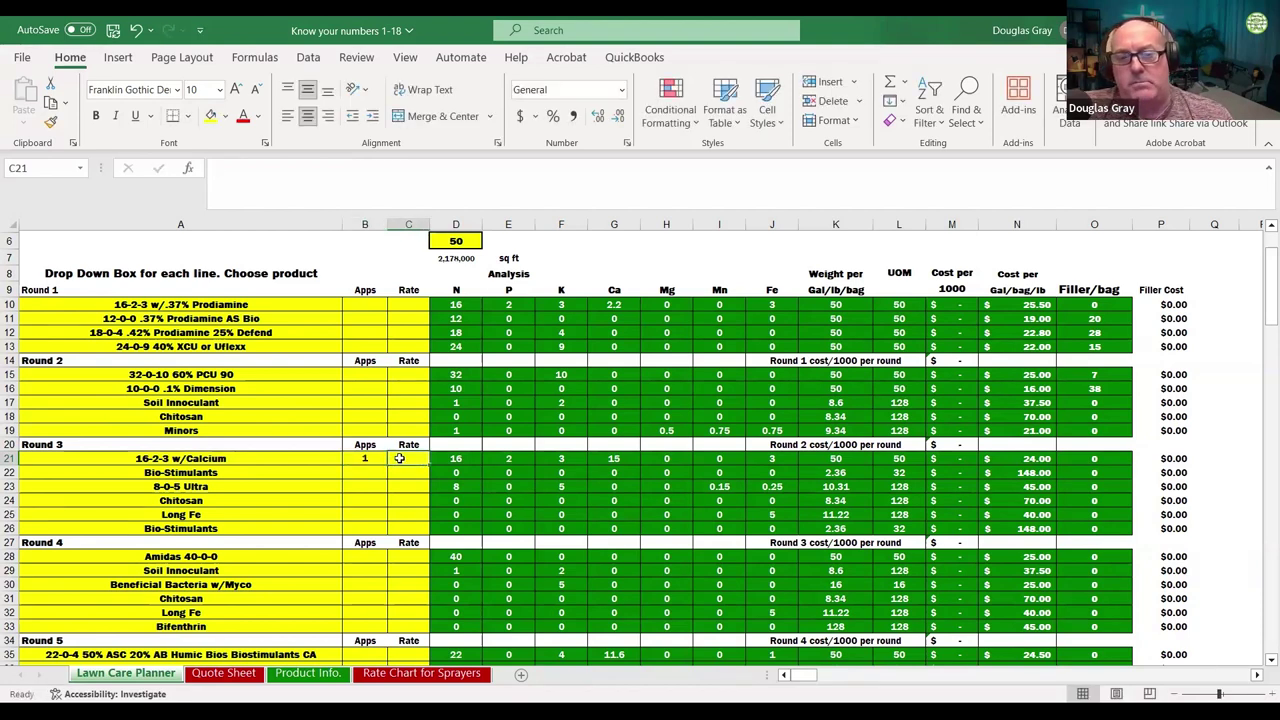
{"action": "type", "text": "4"}
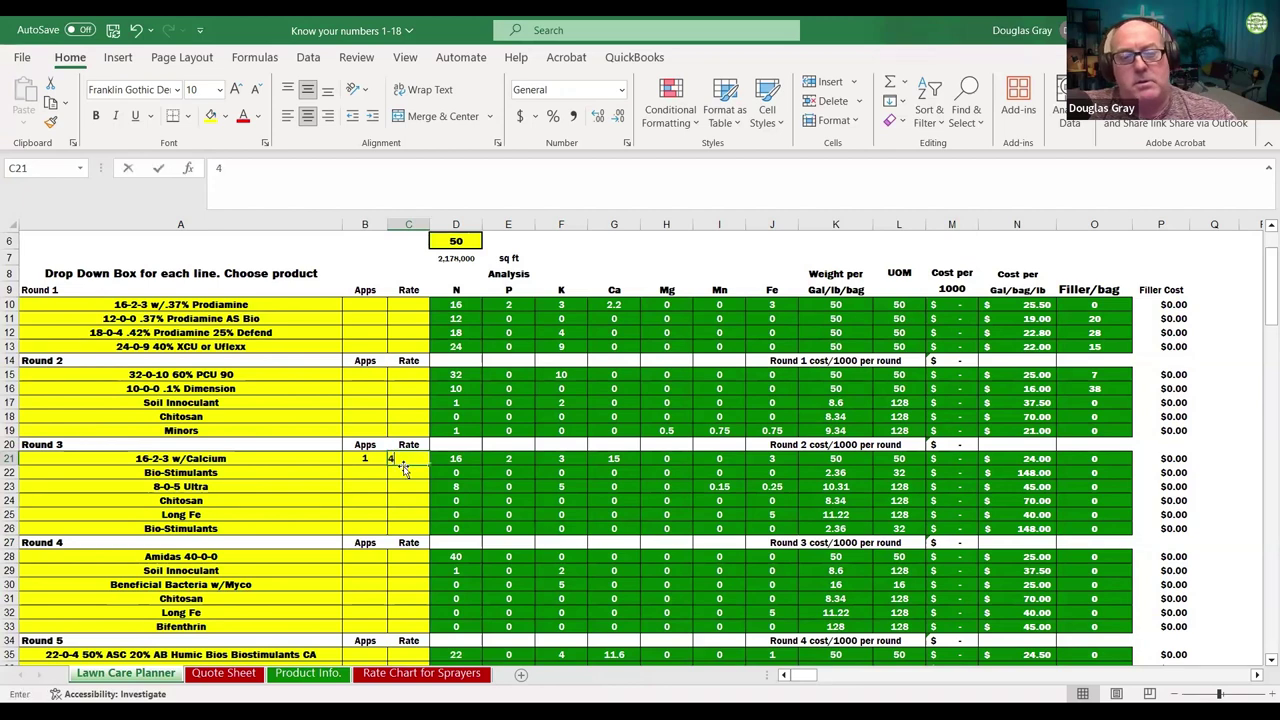
{"action": "left_click", "coordinate": [410, 496]}
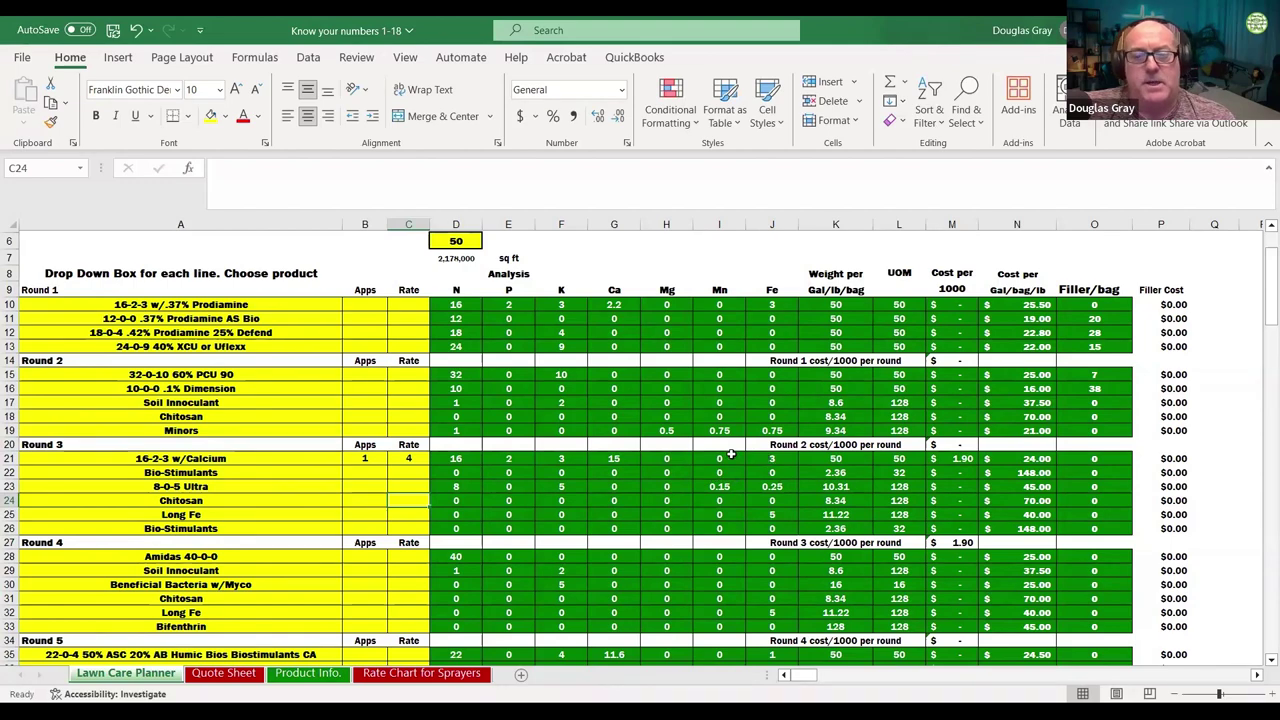
Step: Set the program's total number of applications to 2 and check the overall cost per 1000
{"action": "scroll", "coordinate": [590, 488], "scroll_direction": "up", "scroll_amount": 2}
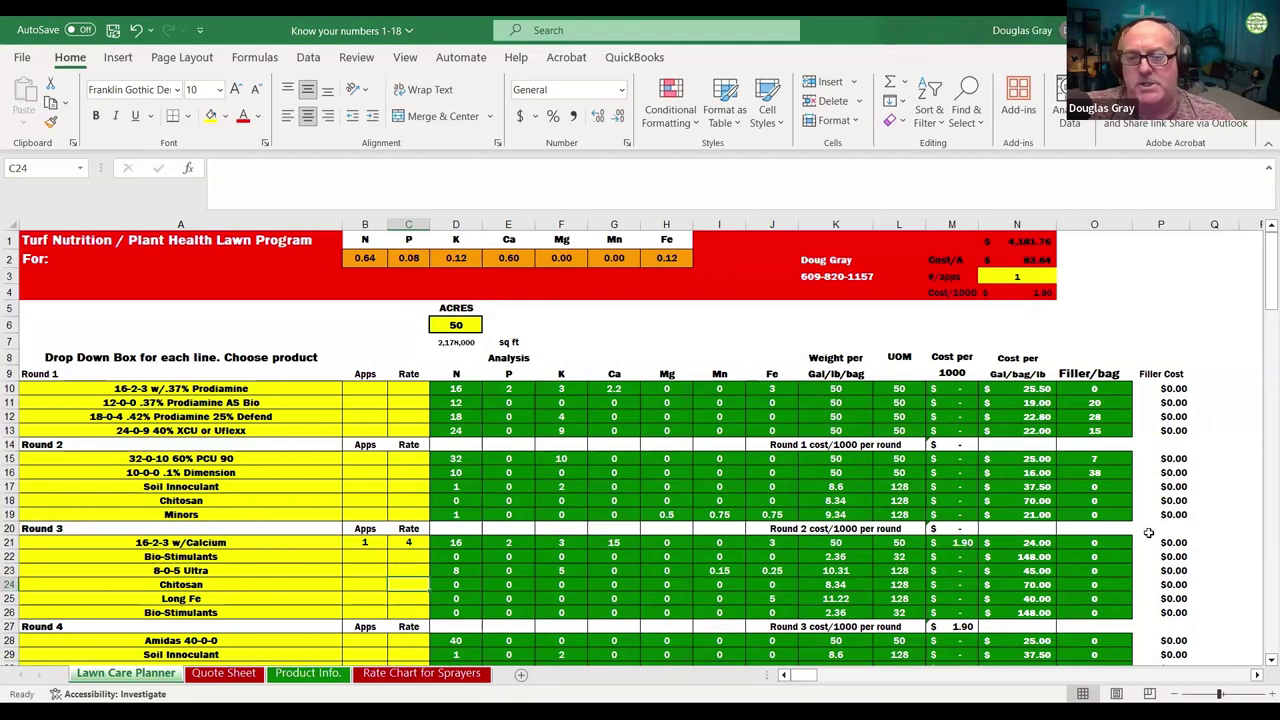
{"action": "left_click", "coordinate": [1017, 278]}
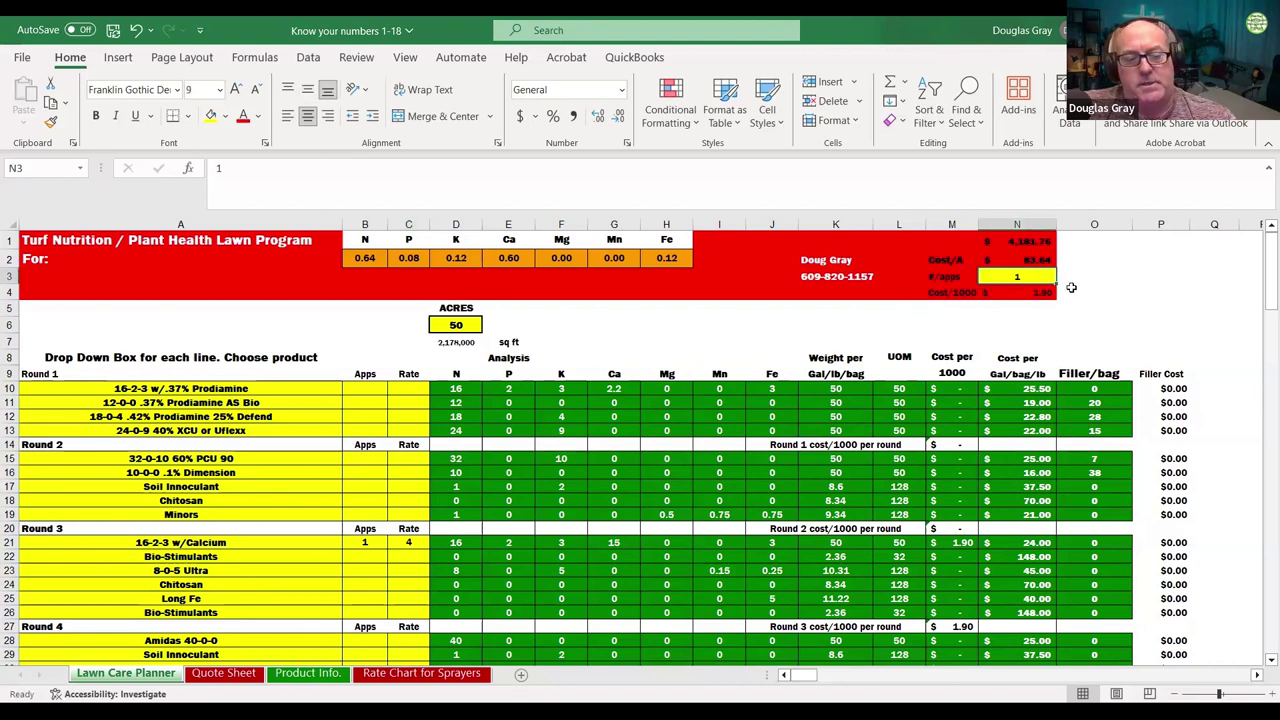
{"action": "type", "text": "2"}
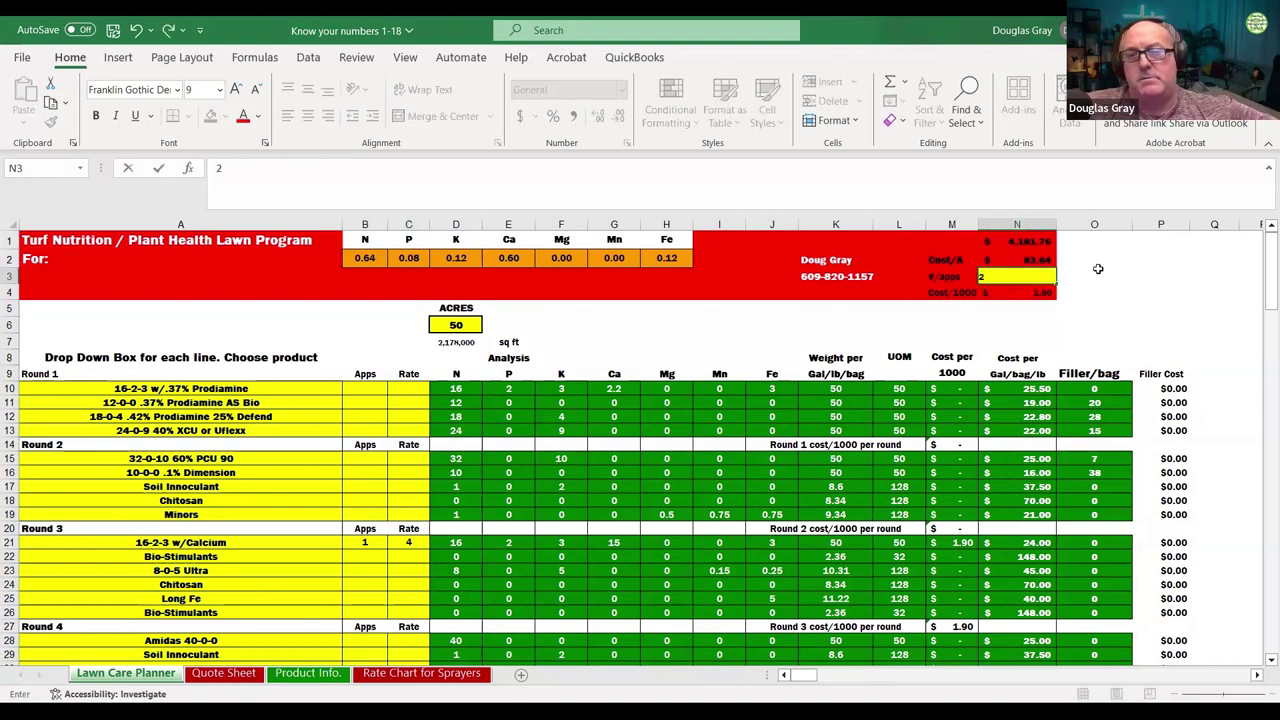
{"action": "left_click", "coordinate": [1097, 271]}
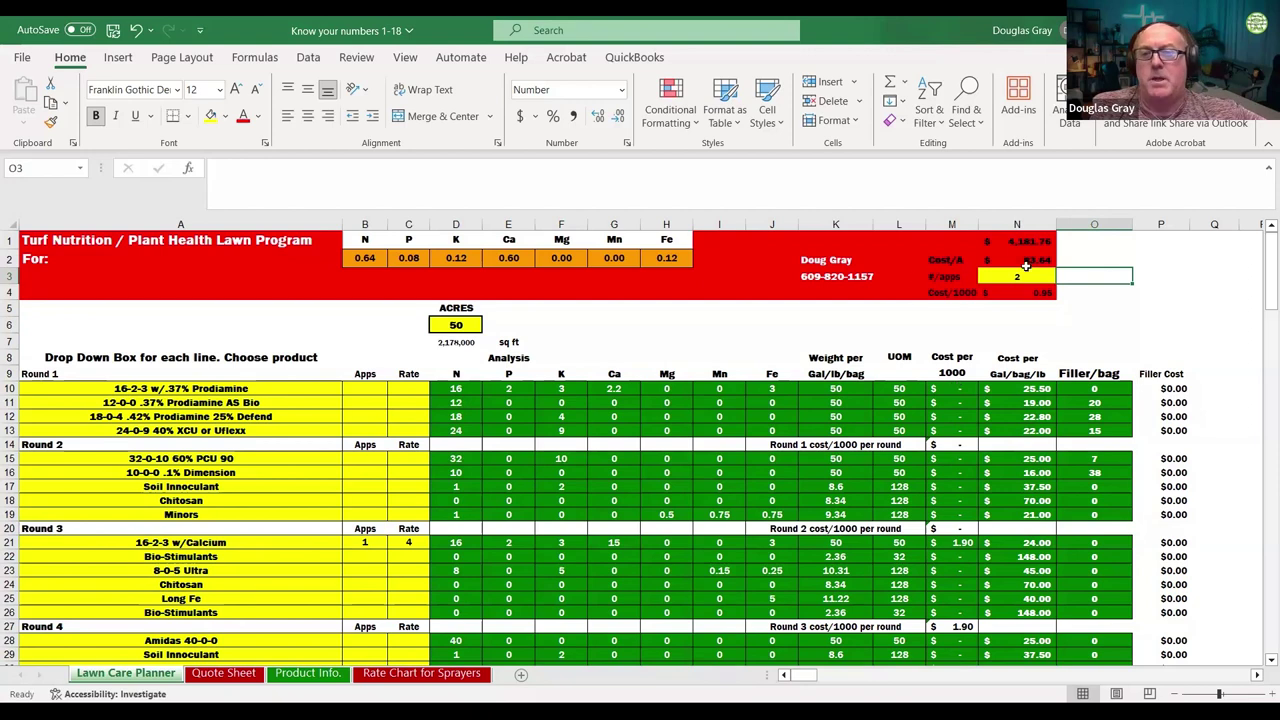
{"action": "left_click", "coordinate": [1048, 293]}
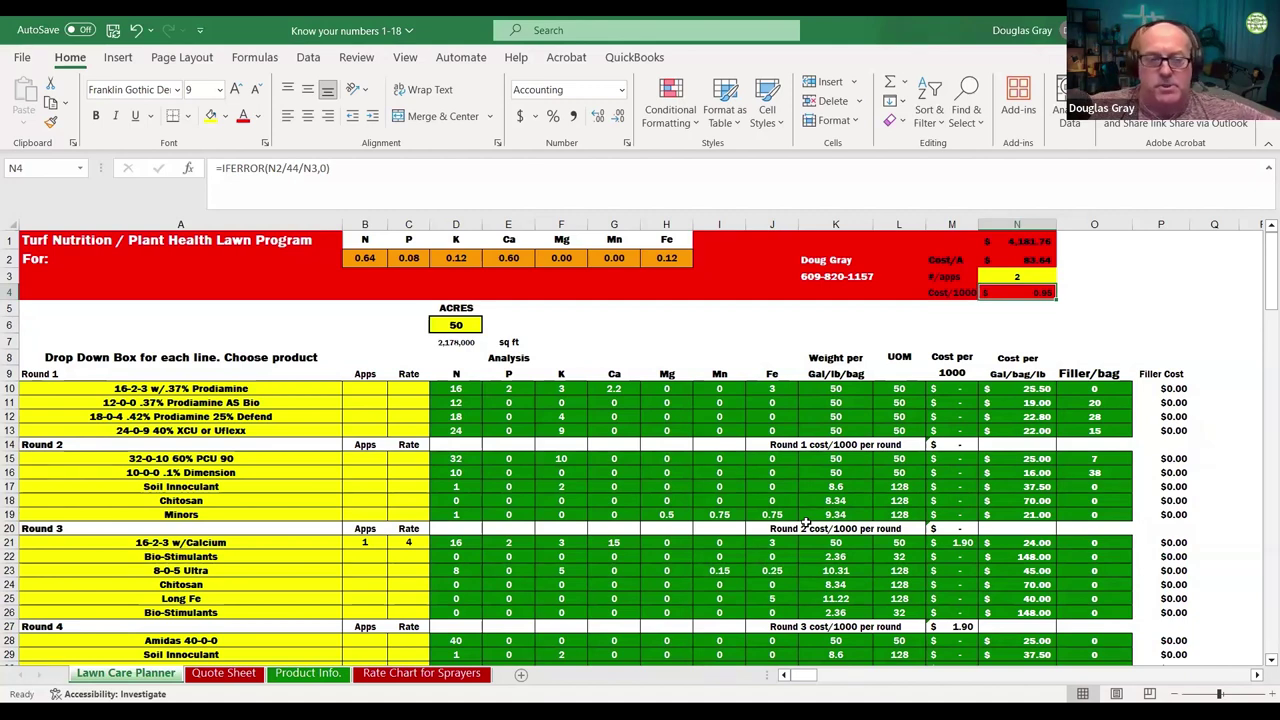
Step: Clear the Apps and Rate entries of 16-2-3 w/Calcium in Round 3
{"action": "left_click", "coordinate": [368, 541]}
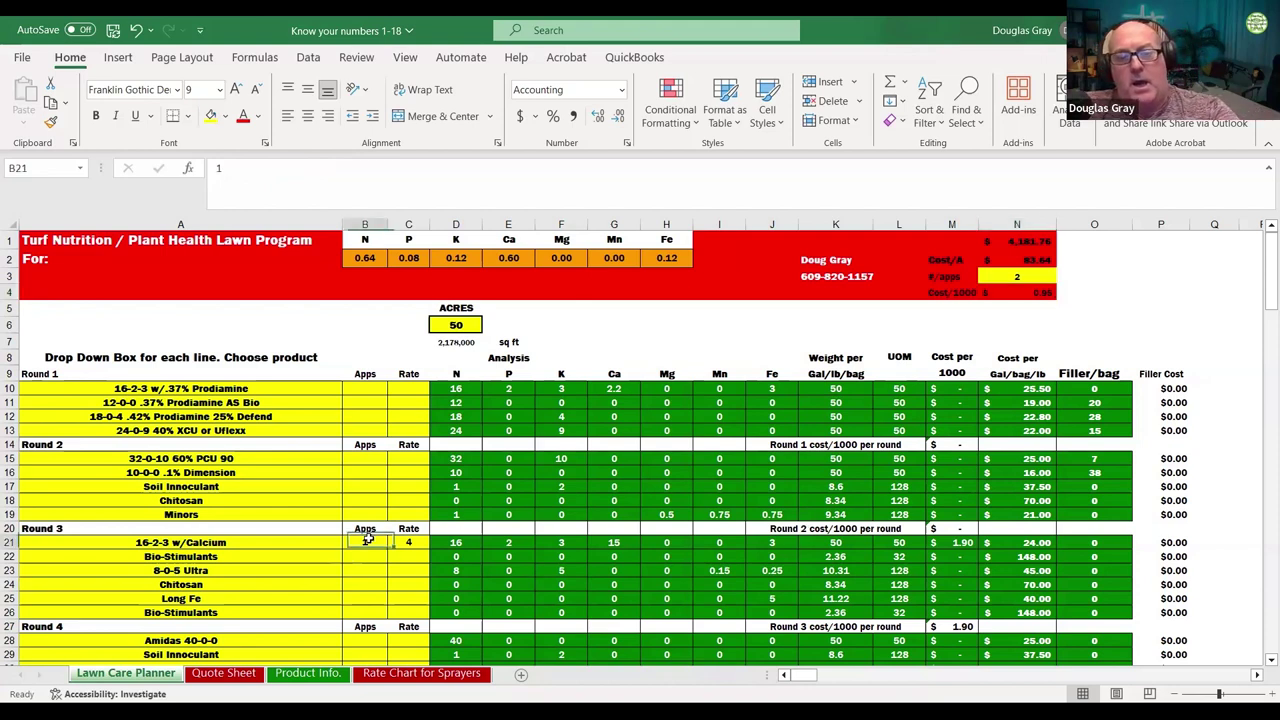
{"action": "key", "text": "Delete"}
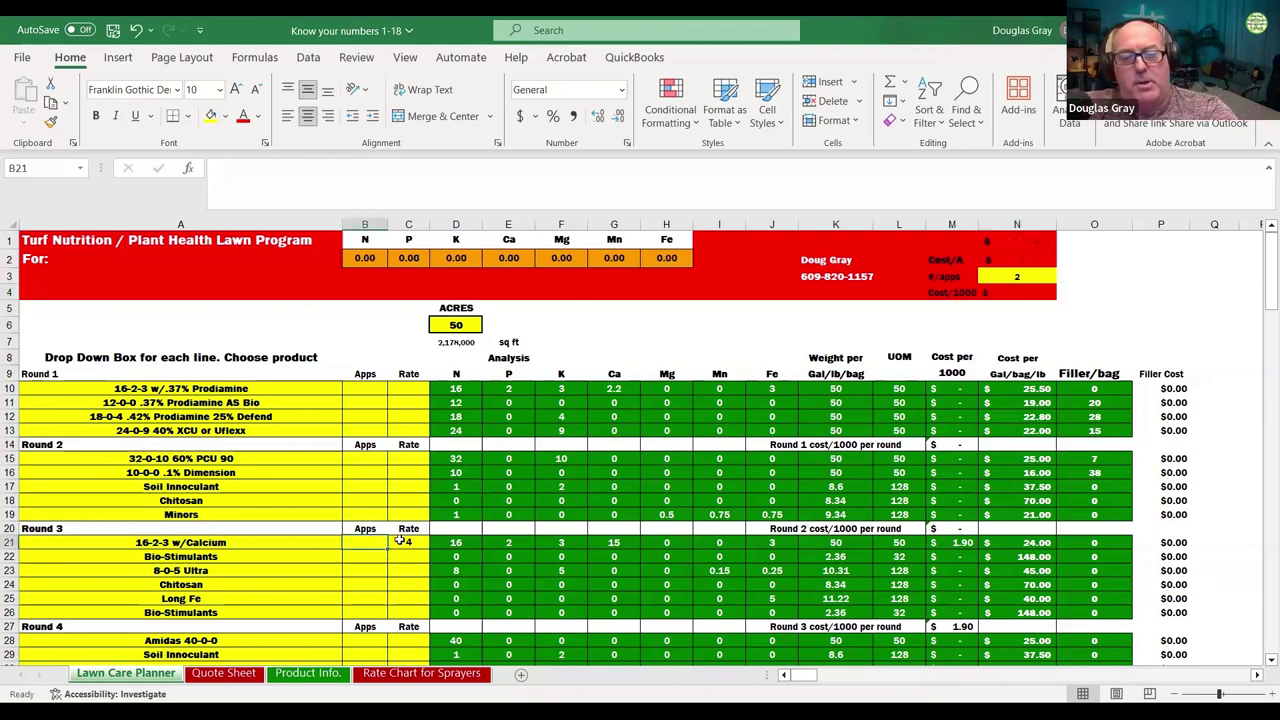
{"action": "left_click", "coordinate": [367, 474]}
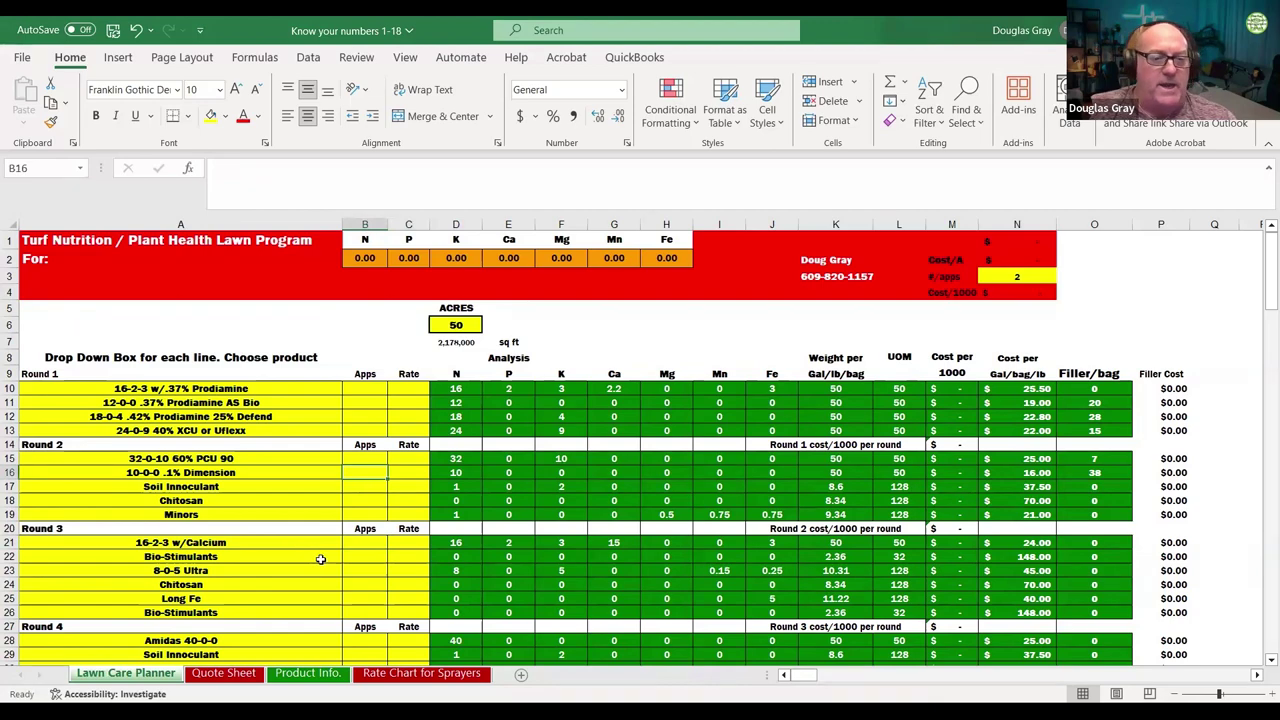
Step: Enter 1 application at a rate of 0.5 for Chitosan in Round 3
{"action": "scroll", "coordinate": [320, 559], "scroll_direction": "down", "scroll_amount": 3}
{"action": "left_click", "coordinate": [362, 458]}
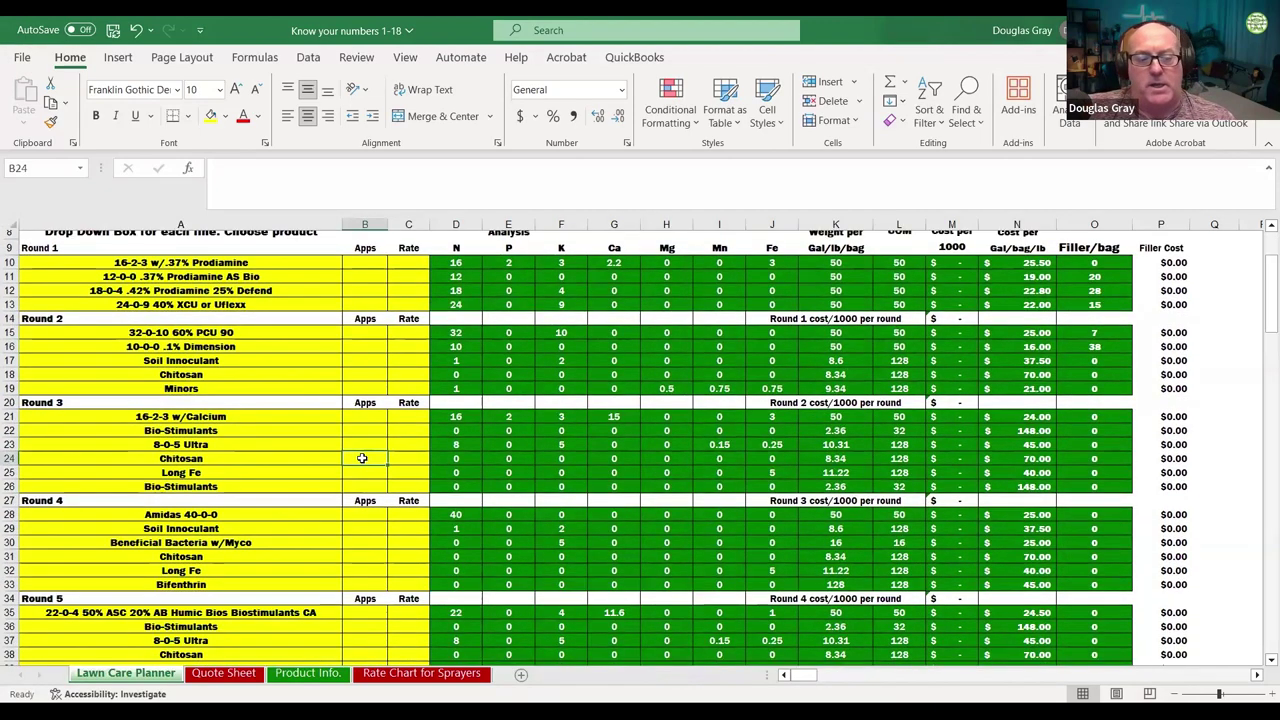
{"action": "type", "text": "1"}
{"action": "left_click", "coordinate": [400, 457]}
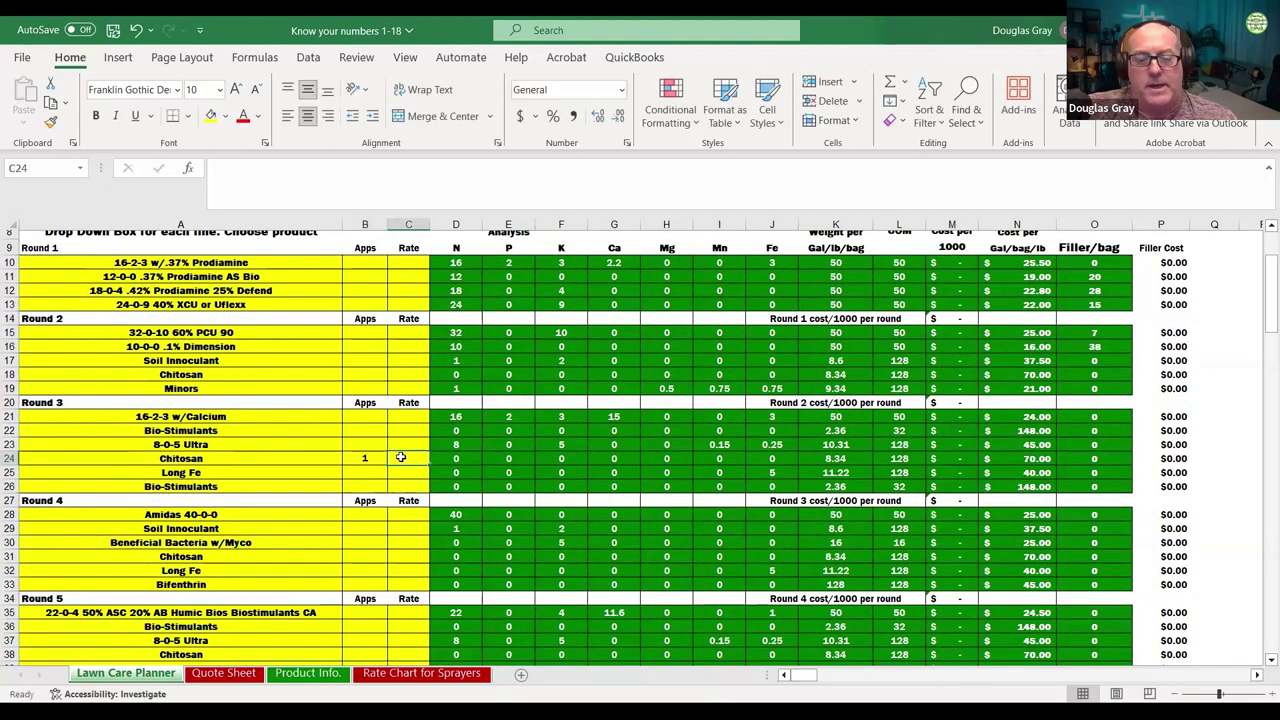
{"action": "type", "text": "0.5"}
{"action": "left_click", "coordinate": [420, 430]}
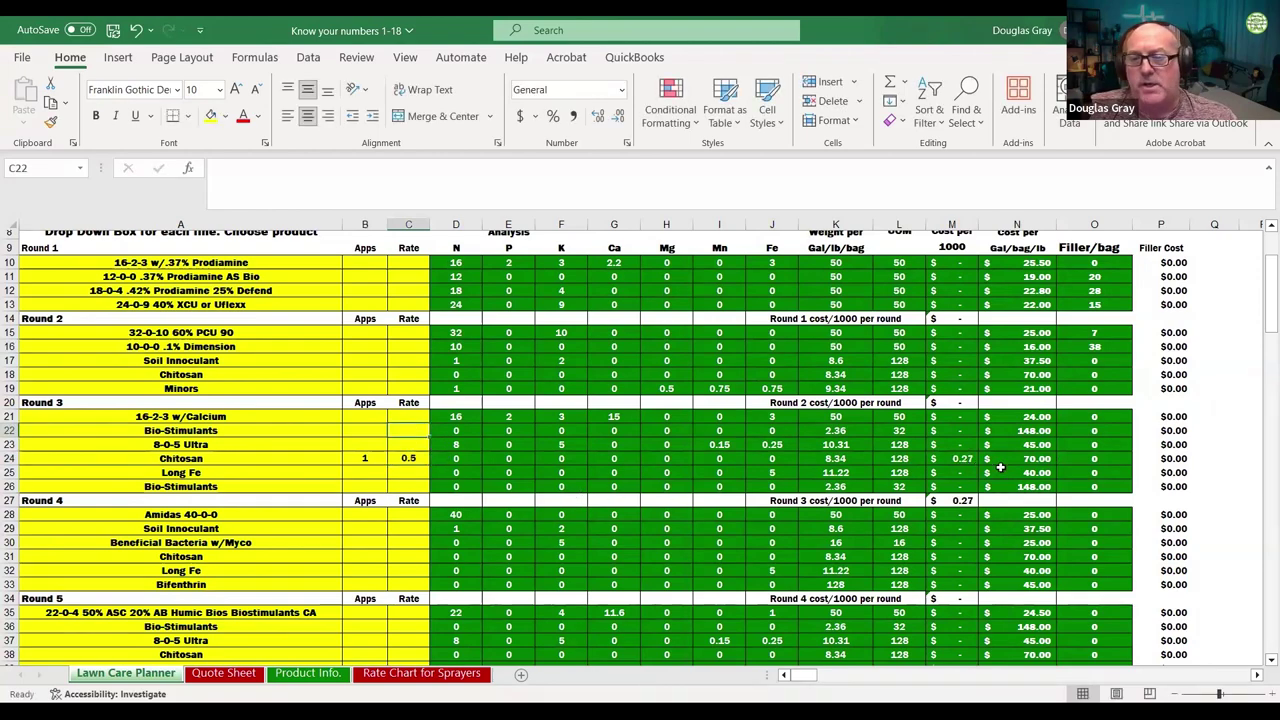
Step: Set the program's total number of applications to 1 in the cost summary
{"action": "scroll", "coordinate": [1042, 489], "scroll_direction": "up", "scroll_amount": 3}
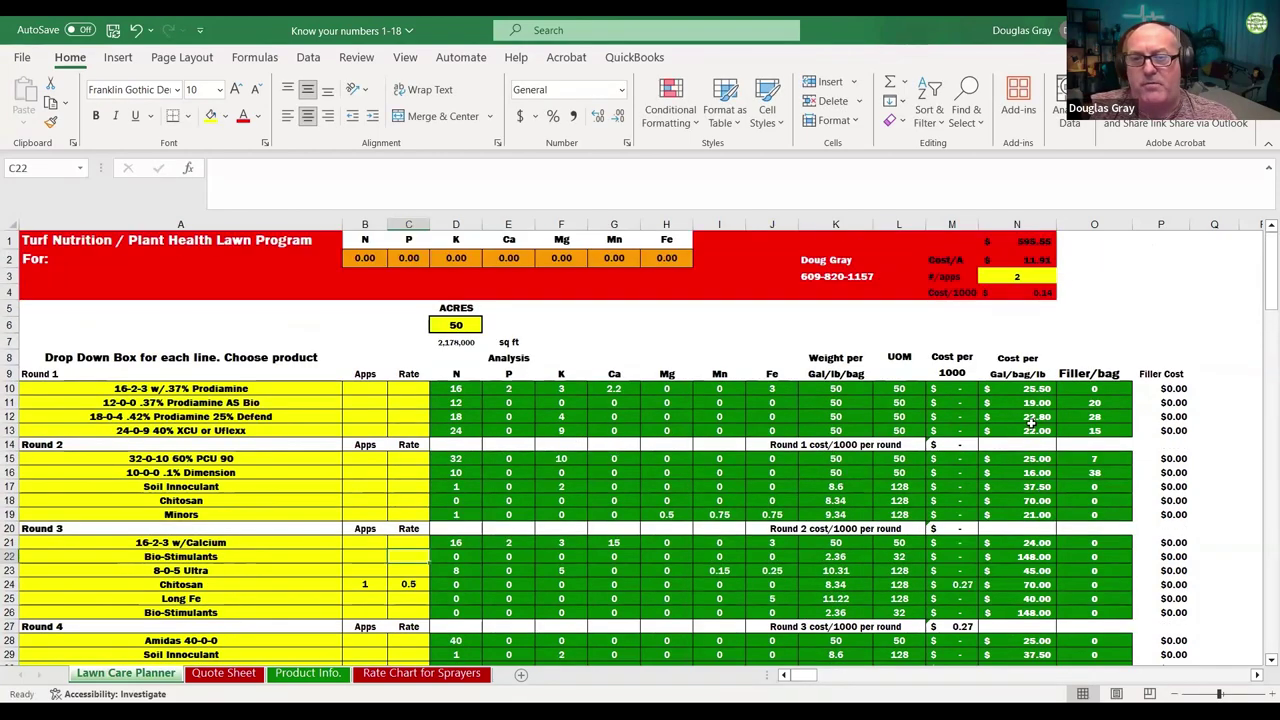
{"action": "left_click", "coordinate": [1027, 276]}
{"action": "type", "text": "1"}
{"action": "left_click", "coordinate": [1120, 290]}
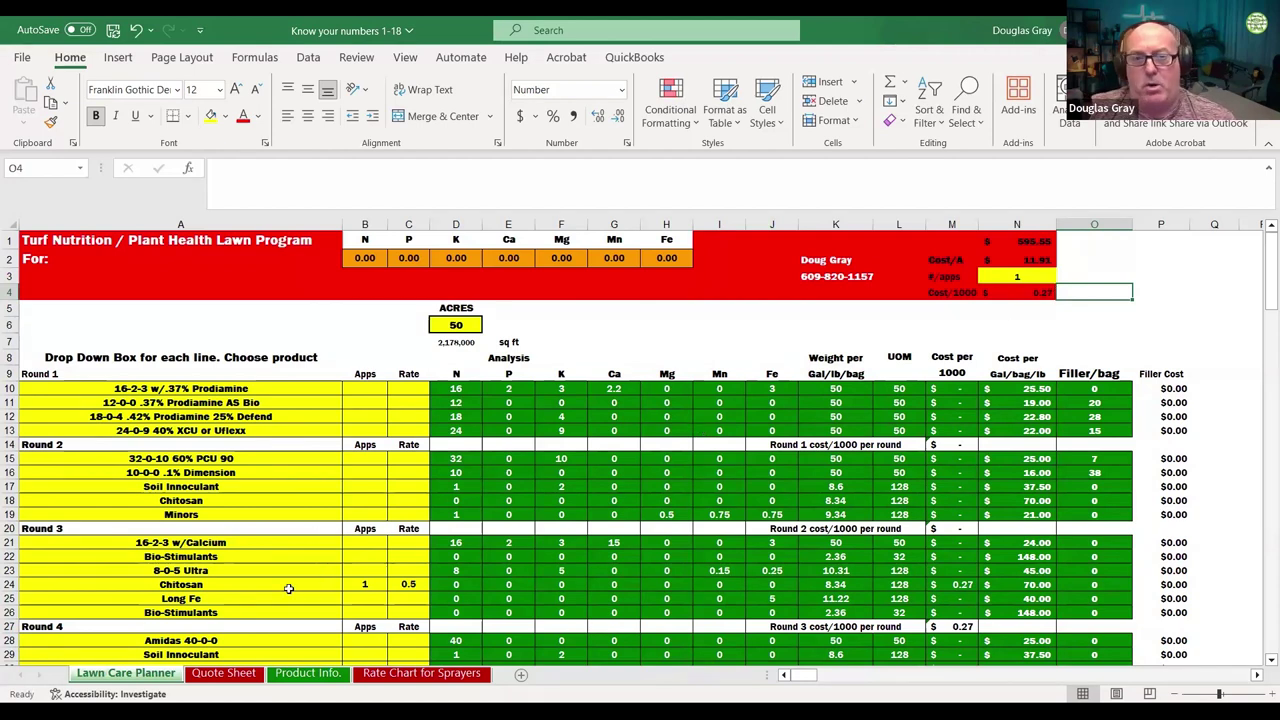
Step: Clear the Apps and Rate entries of Chitosan in Round 3
{"action": "left_click", "coordinate": [369, 581]}
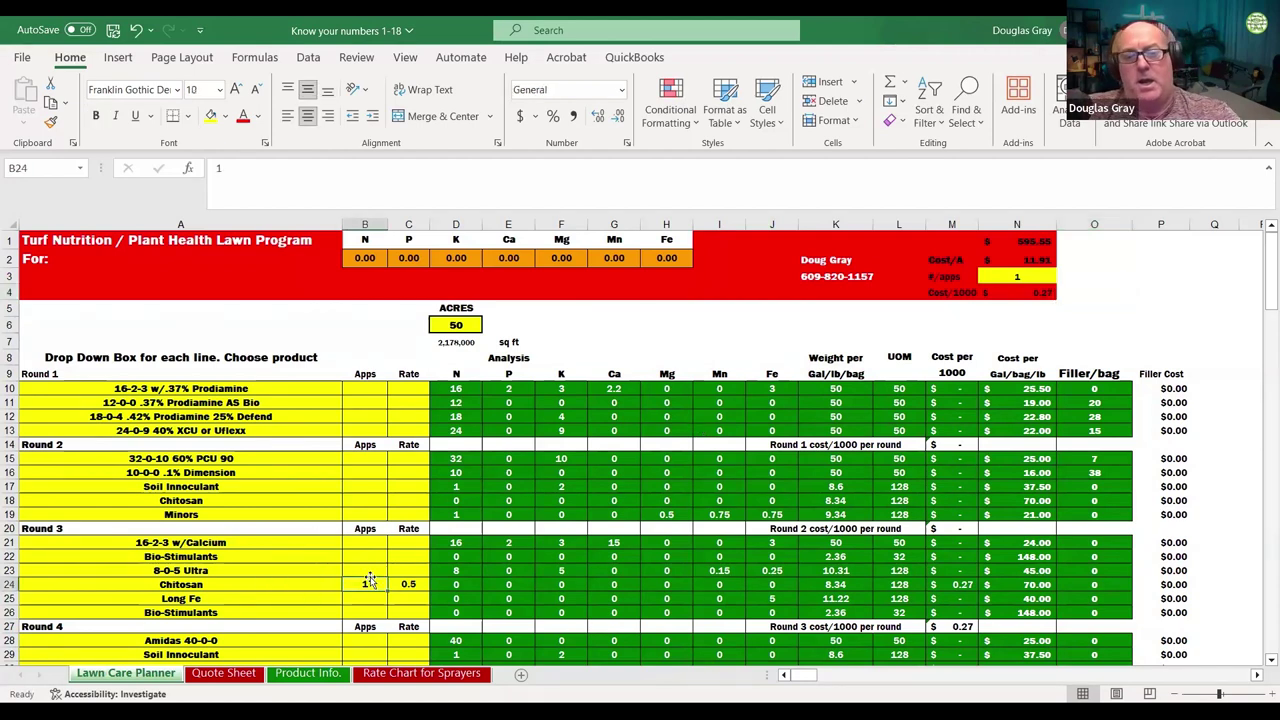
{"action": "key", "text": "Delete"}
{"action": "left_click", "coordinate": [400, 583]}
{"action": "key", "text": "Delete"}
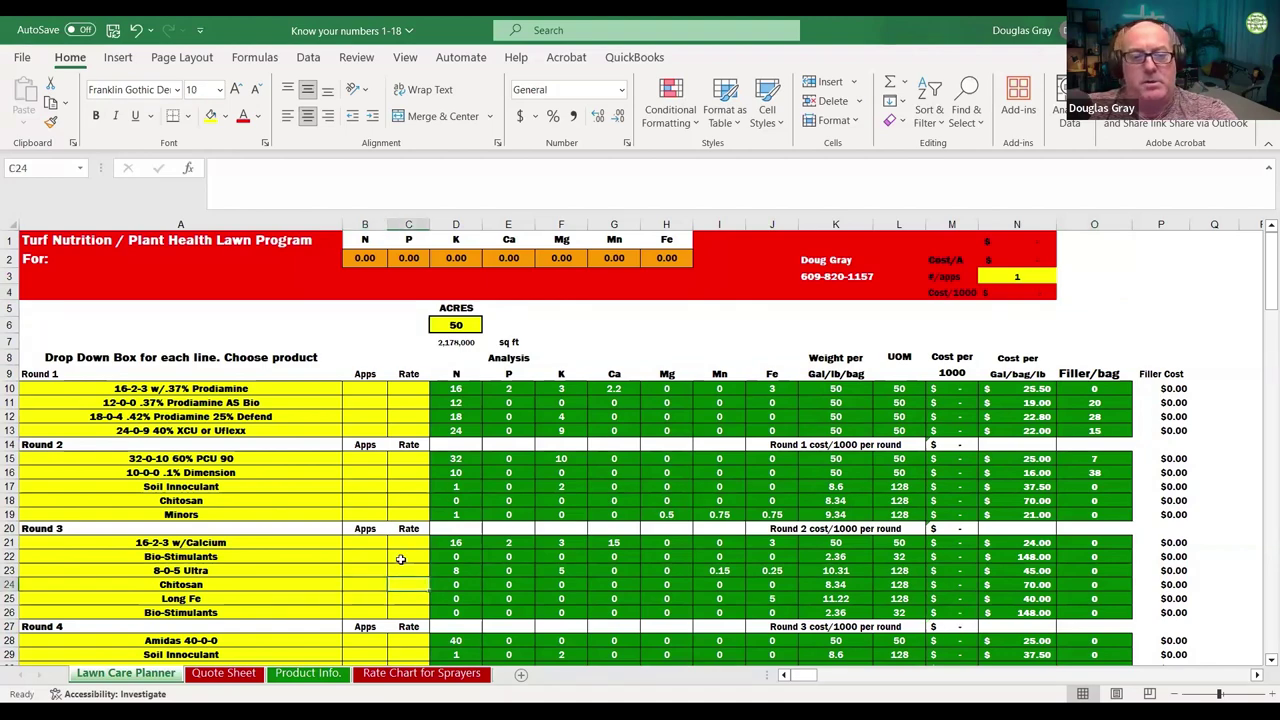
{"action": "left_click", "coordinate": [400, 559]}
Step: Change the first product of the Fungicide Plant Health Program from Beneficial Bacteria w/Myco to Durentis
{"action": "scroll", "coordinate": [386, 546], "scroll_direction": "down", "scroll_amount": 8}
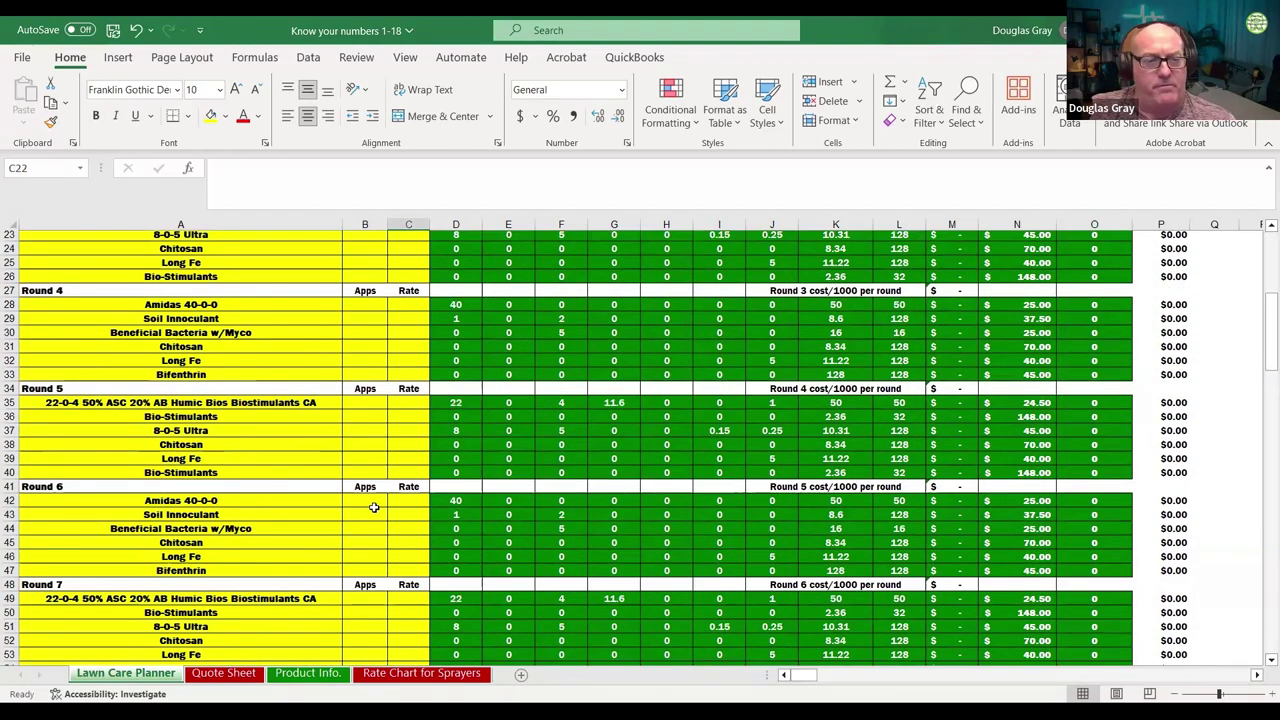
{"action": "scroll", "coordinate": [373, 508], "scroll_direction": "down", "scroll_amount": 5}
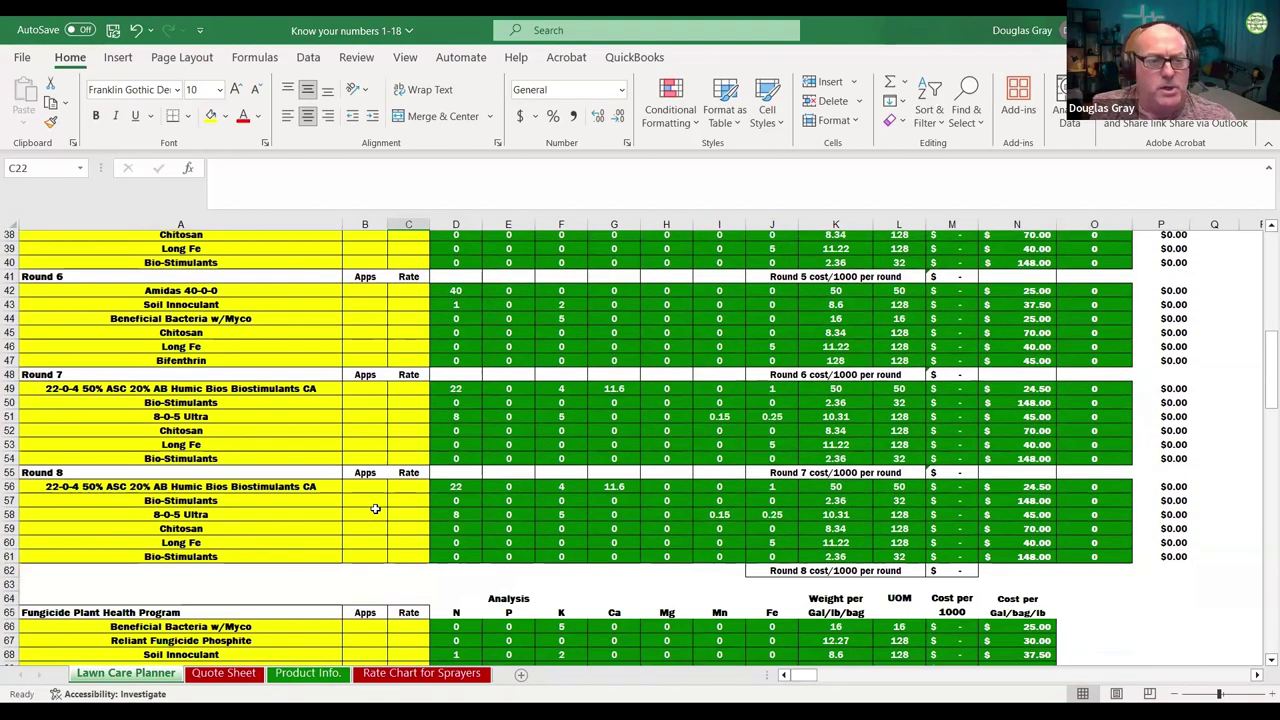
{"action": "scroll", "coordinate": [375, 509], "scroll_direction": "down", "scroll_amount": 6}
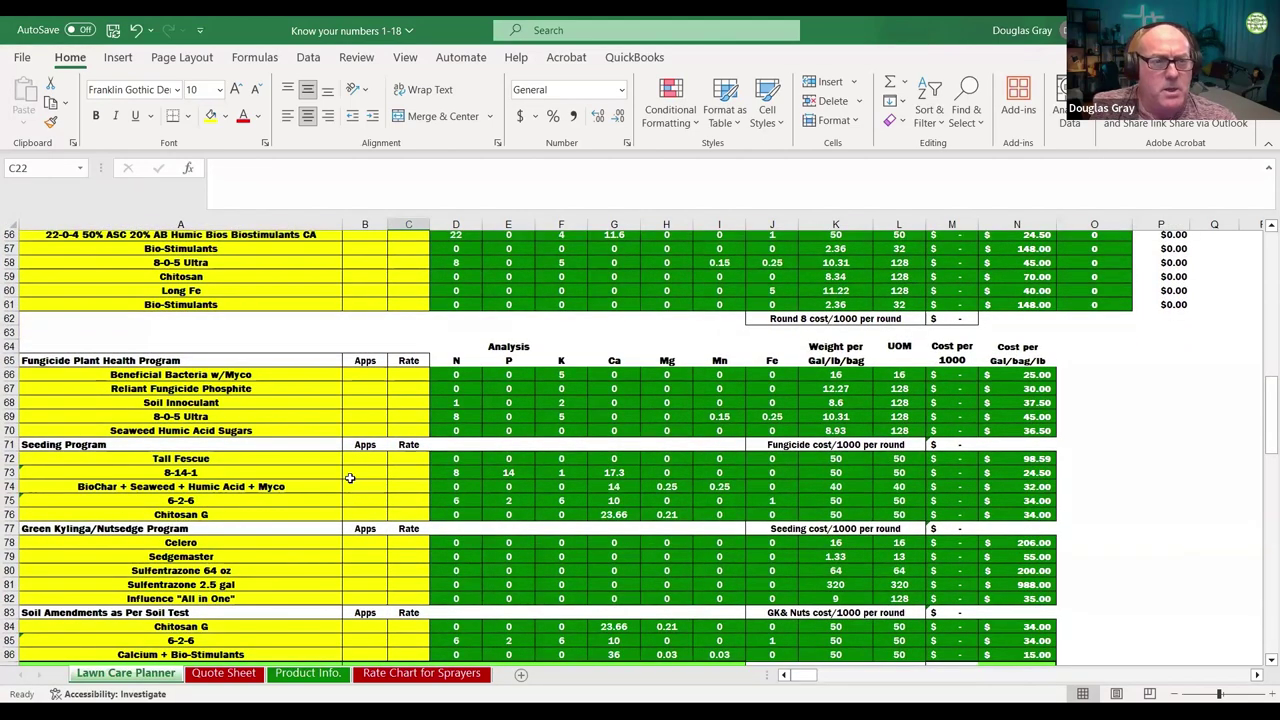
{"action": "scroll", "coordinate": [350, 478], "scroll_direction": "down", "scroll_amount": 2}
{"action": "scroll", "coordinate": [337, 460], "scroll_direction": "up", "scroll_amount": 5}
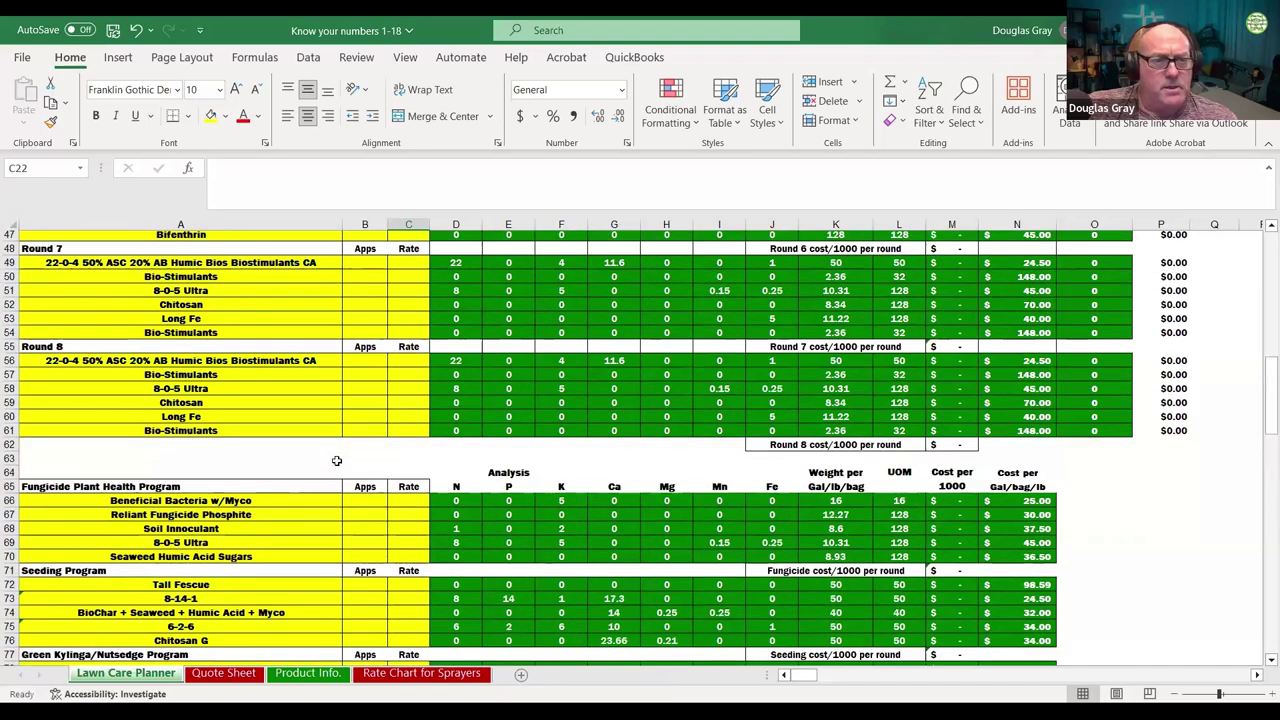
{"action": "left_click", "coordinate": [270, 502]}
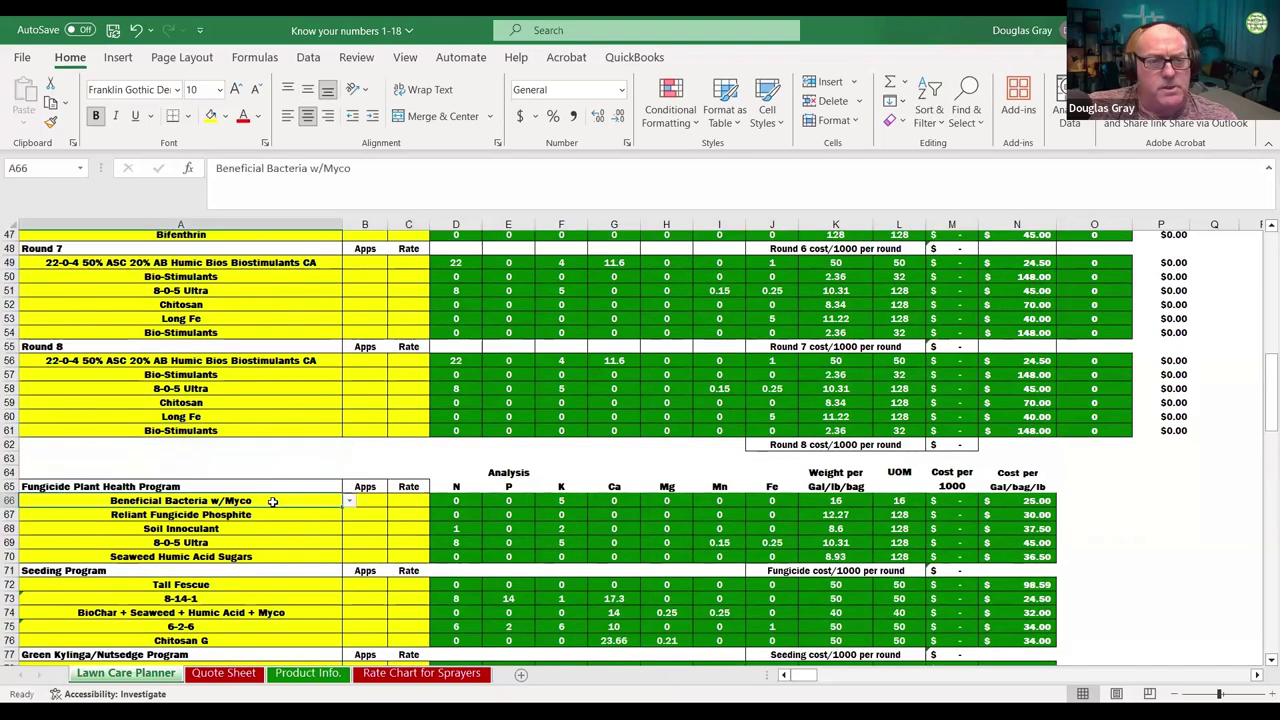
{"action": "left_click", "coordinate": [349, 501]}
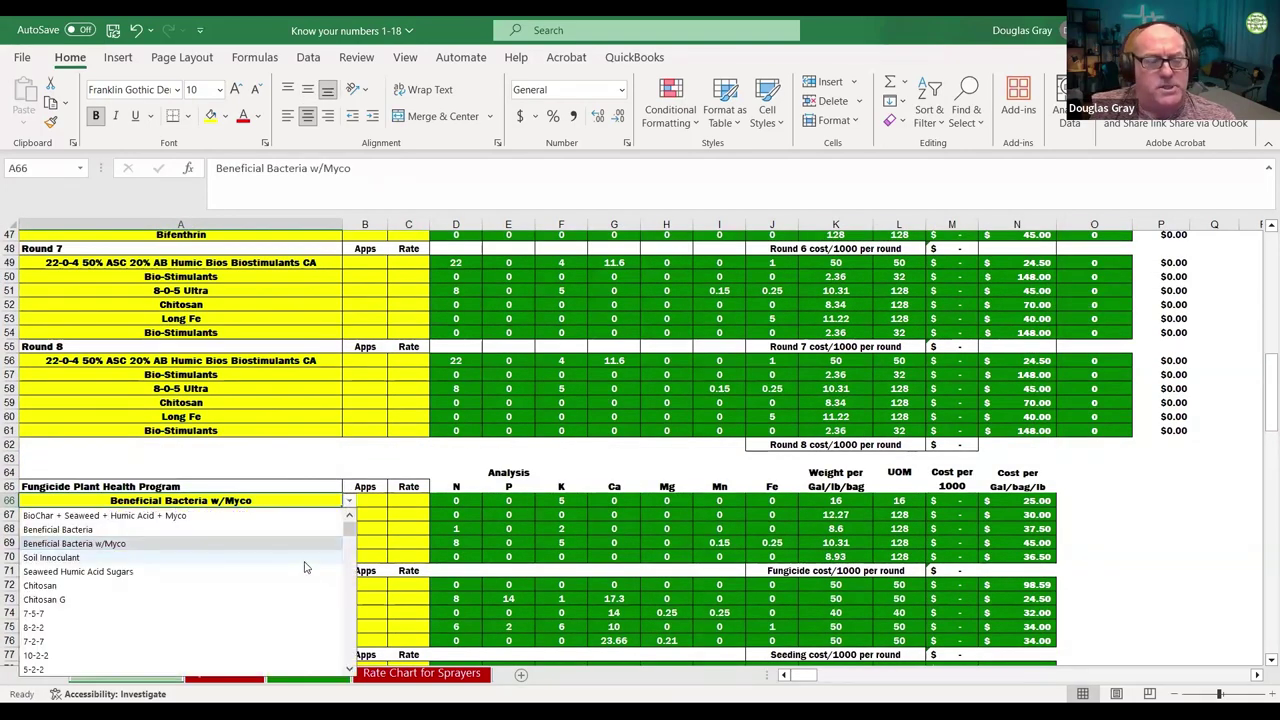
{"action": "scroll", "coordinate": [305, 567], "scroll_direction": "down", "scroll_amount": 5}
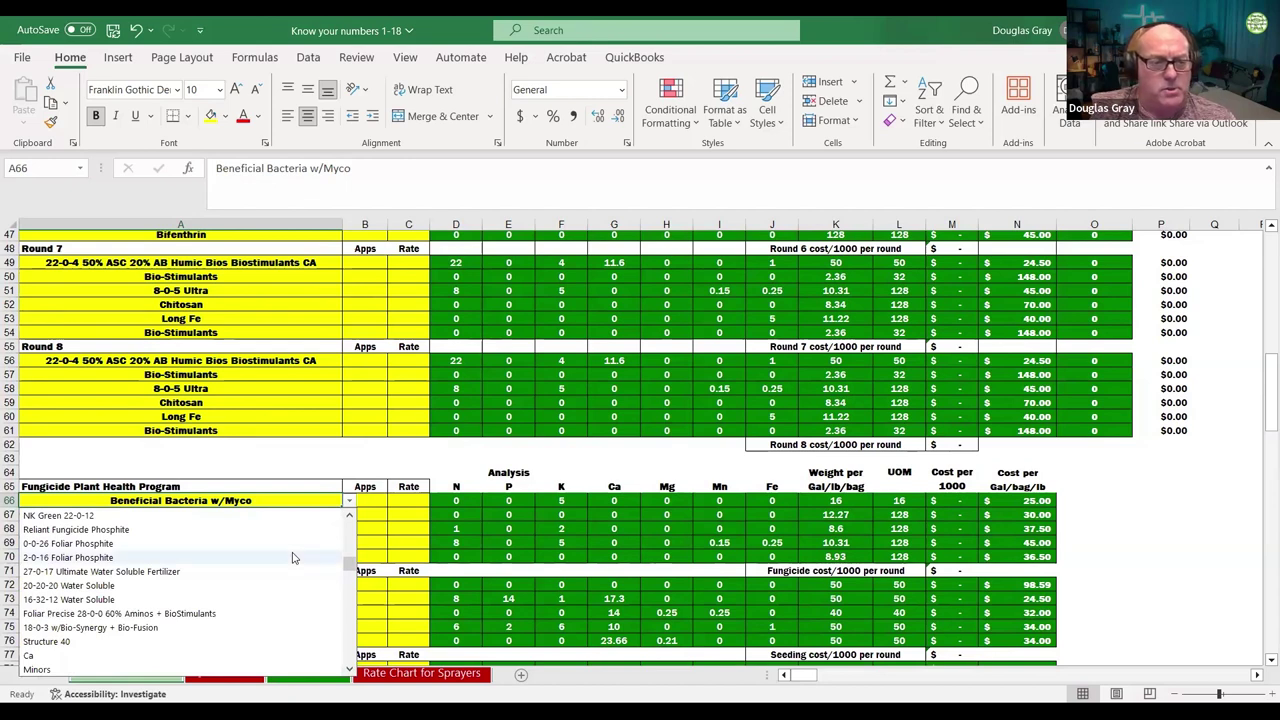
{"action": "scroll", "coordinate": [290, 559], "scroll_direction": "down", "scroll_amount": 5}
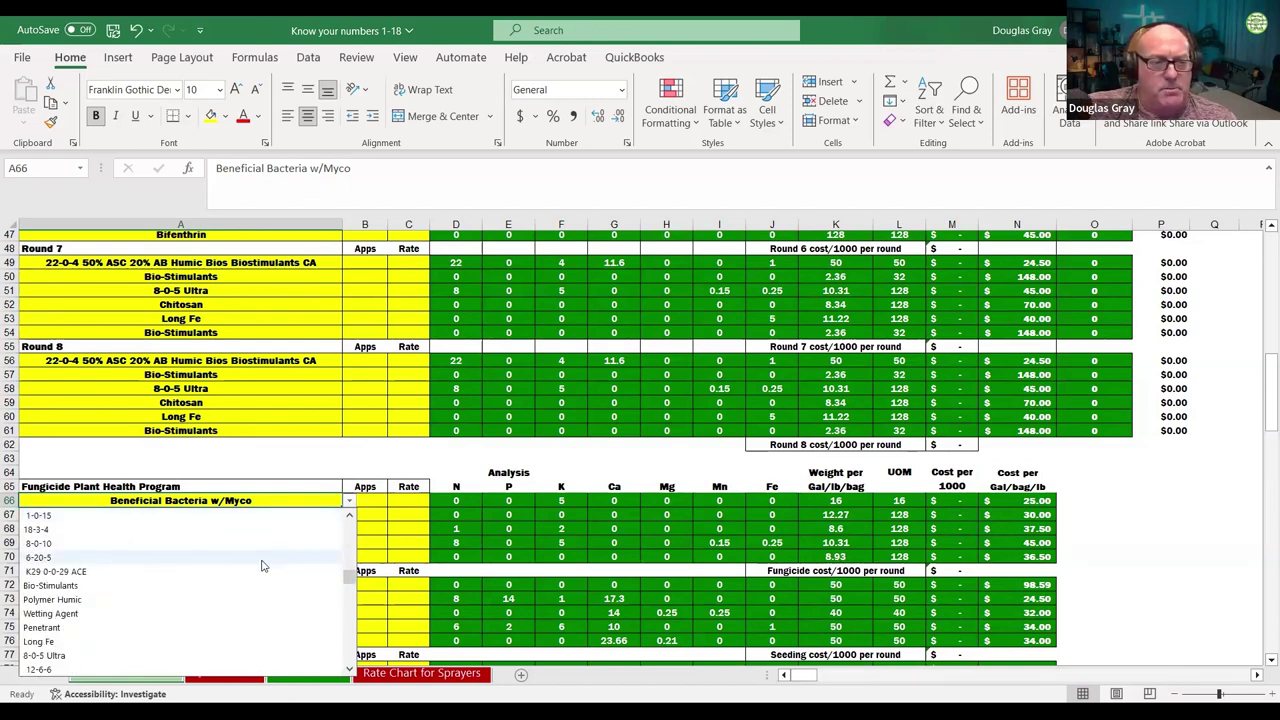
{"action": "scroll", "coordinate": [258, 566], "scroll_direction": "down", "scroll_amount": 3}
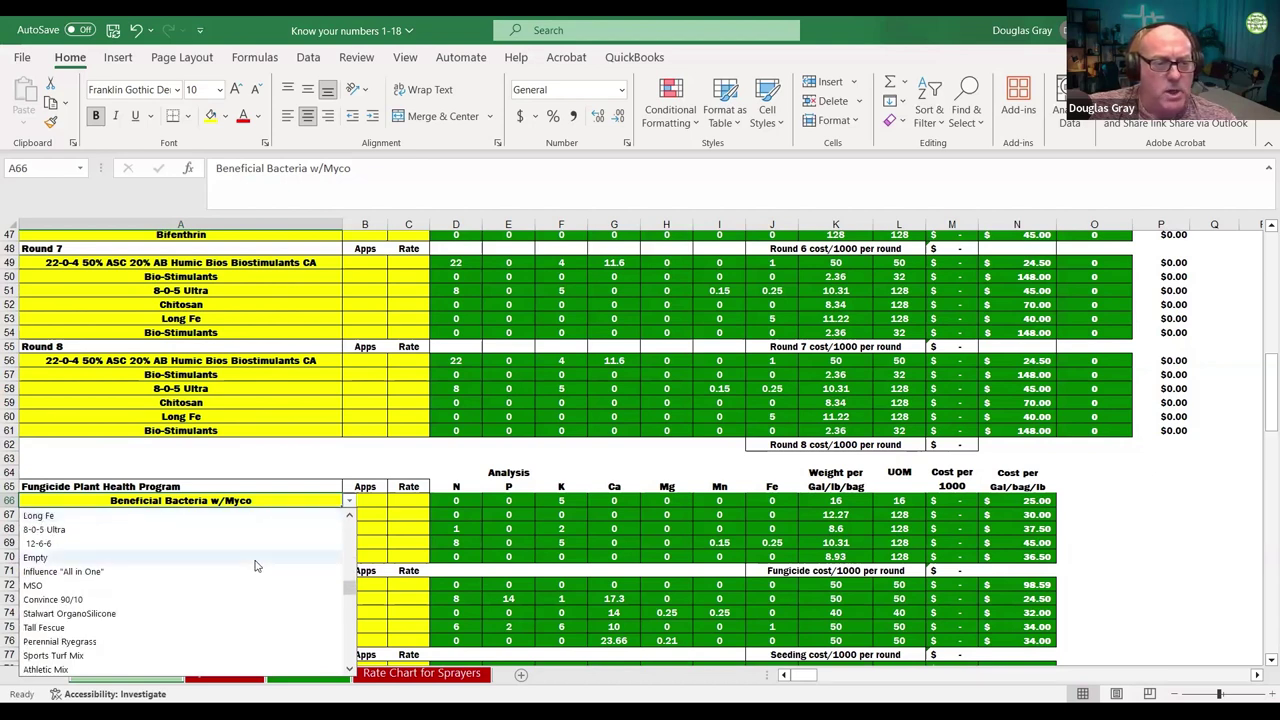
{"action": "scroll", "coordinate": [255, 566], "scroll_direction": "down", "scroll_amount": 12}
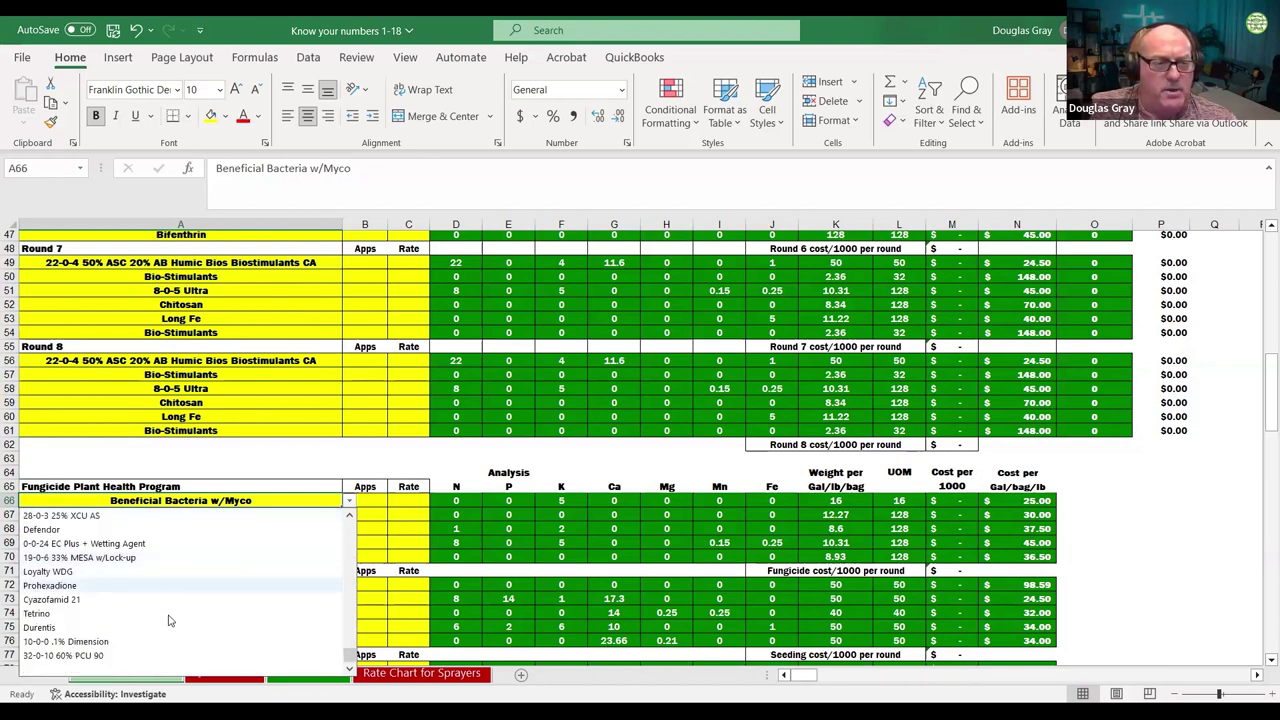
{"action": "key", "text": "Return"}
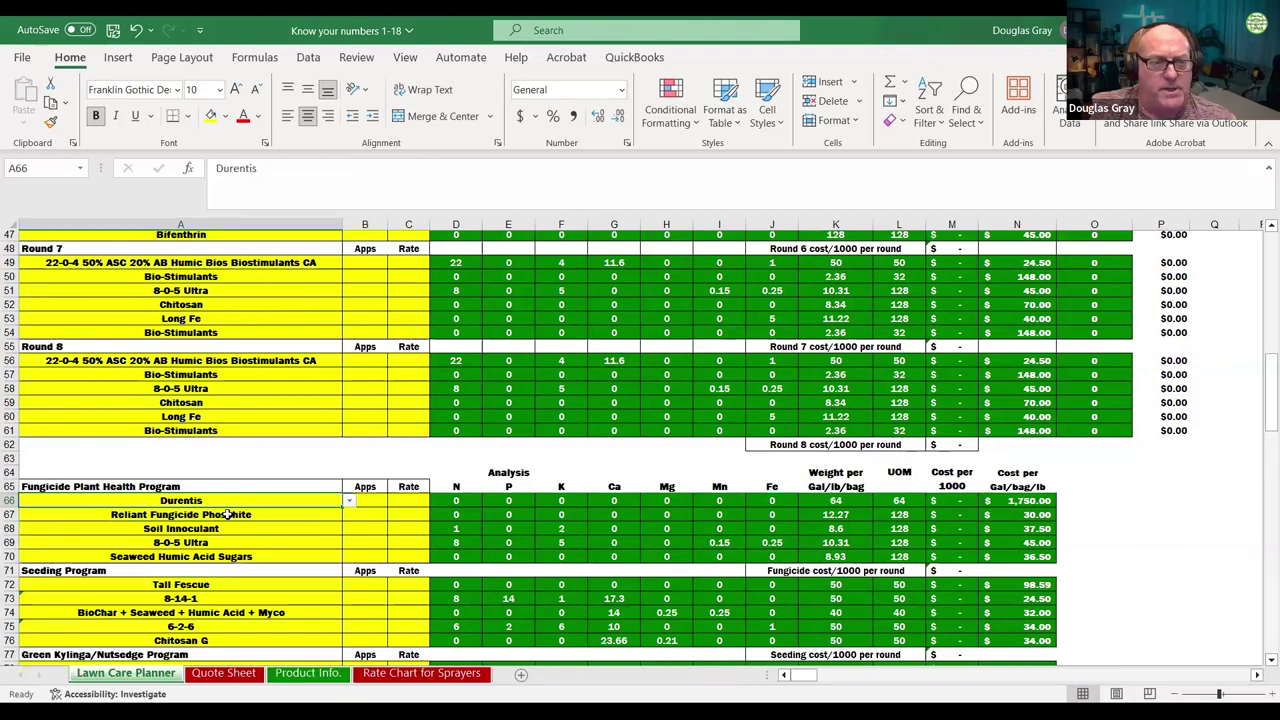
Step: Replace Reliant Fungicide Phosphite with Acelepryn as the second product of the Fungicide Plant Health Program
{"action": "left_click", "coordinate": [228, 514]}
{"action": "left_click", "coordinate": [350, 514]}
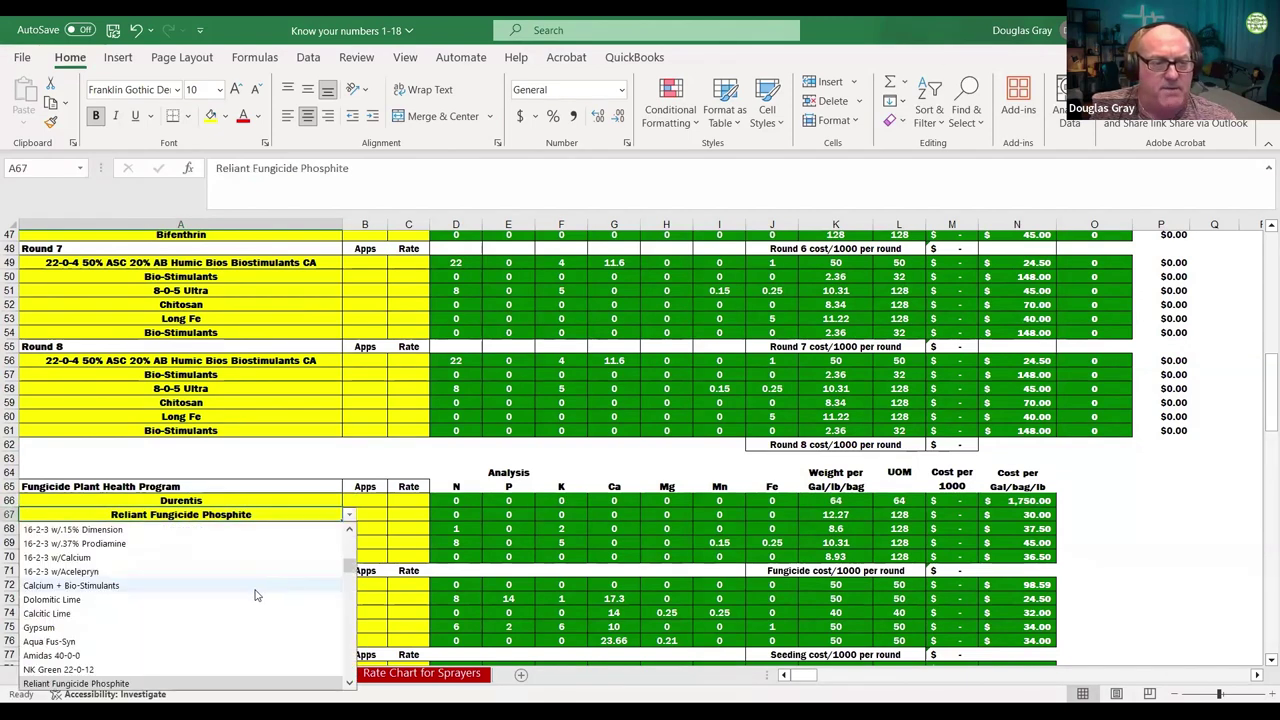
{"action": "scroll", "coordinate": [168, 632], "scroll_direction": "up", "scroll_amount": 1}
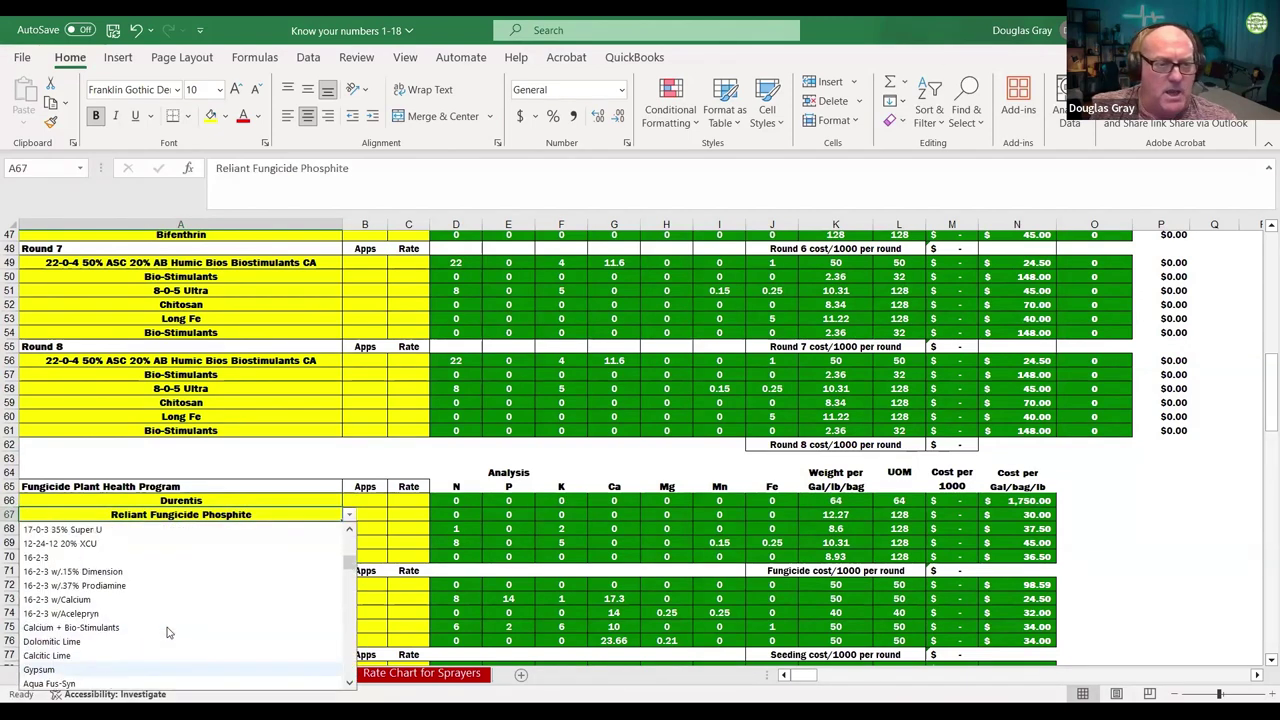
{"action": "scroll", "coordinate": [168, 632], "scroll_direction": "up", "scroll_amount": 2}
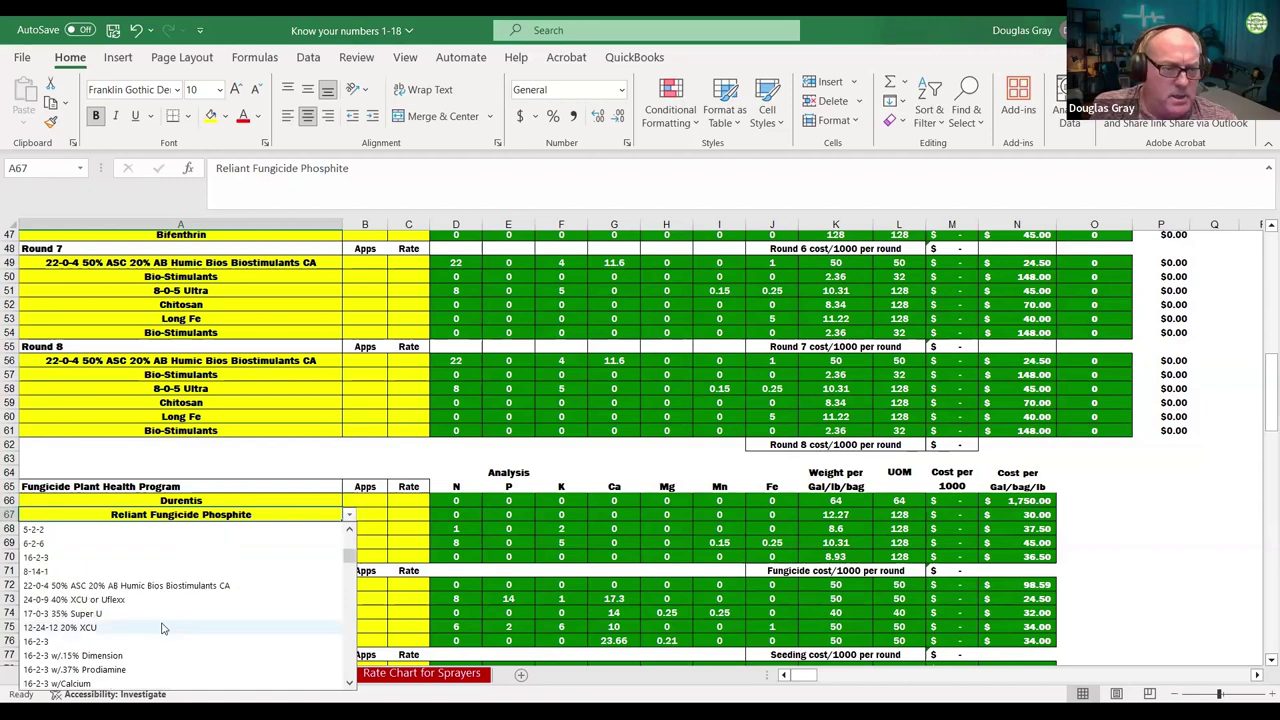
{"action": "scroll", "coordinate": [163, 628], "scroll_direction": "down", "scroll_amount": 6}
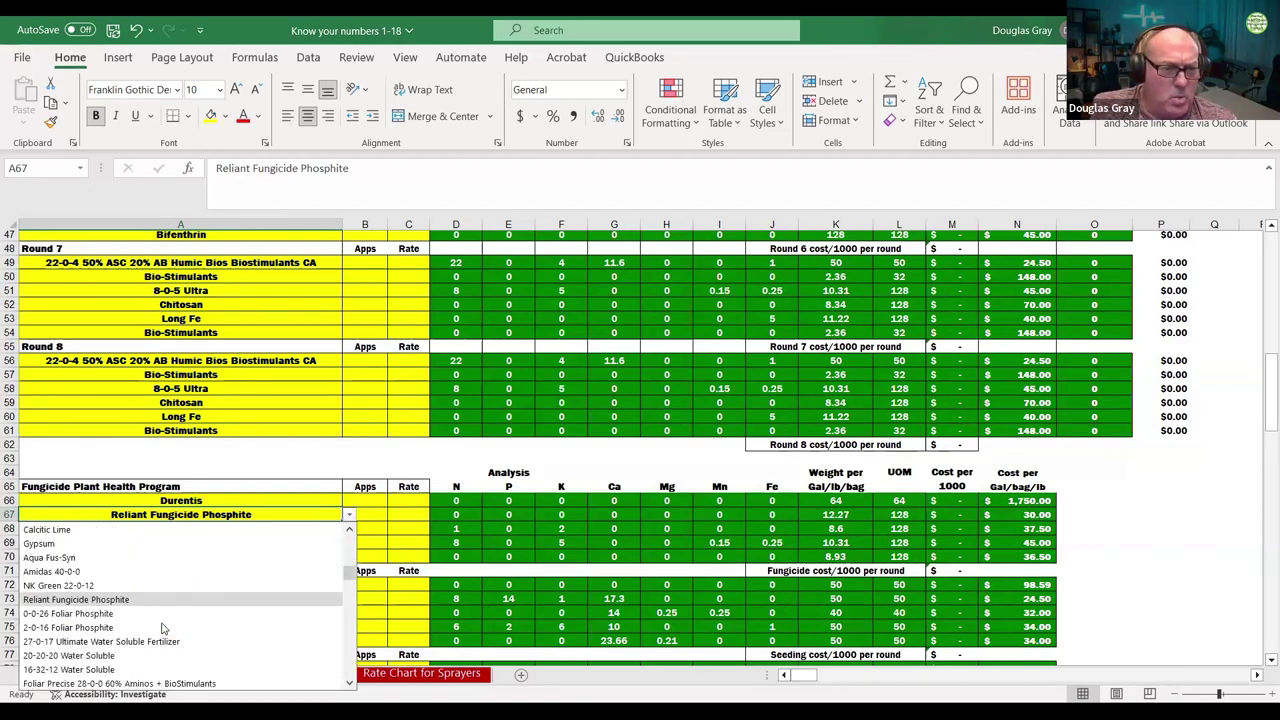
{"action": "scroll", "coordinate": [163, 628], "scroll_direction": "down", "scroll_amount": 8}
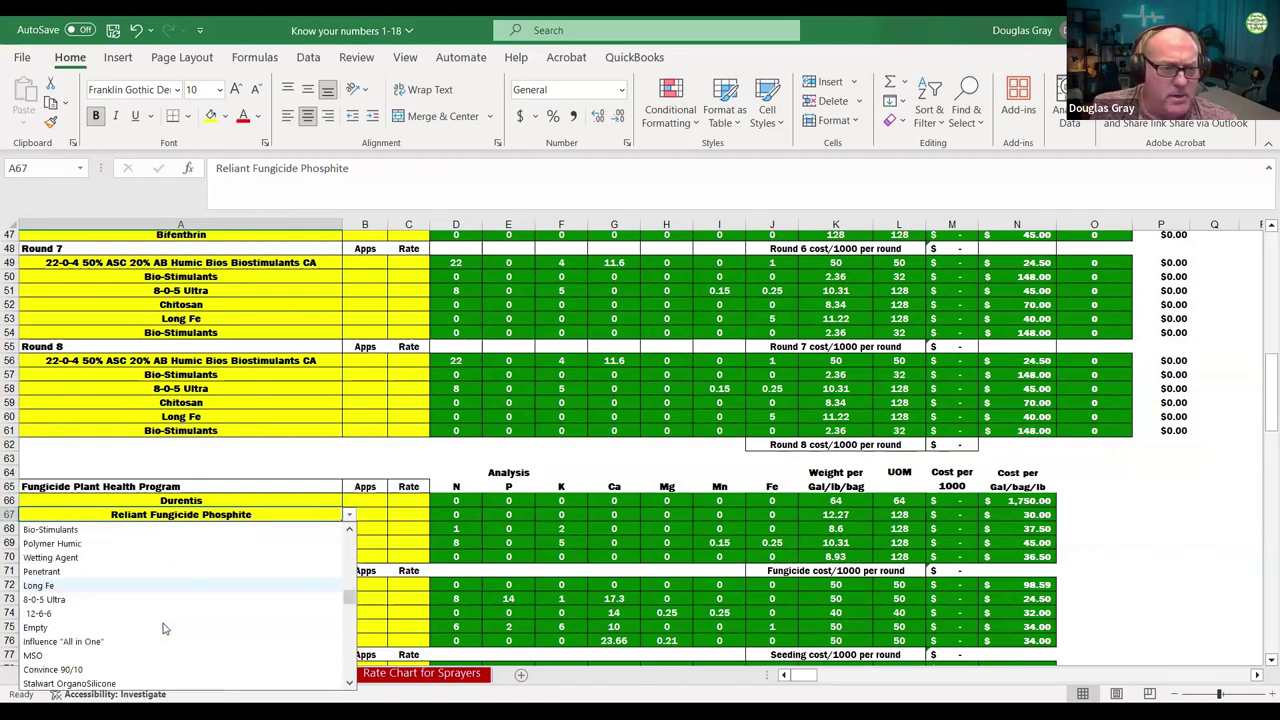
{"action": "scroll", "coordinate": [165, 628], "scroll_direction": "down", "scroll_amount": 8}
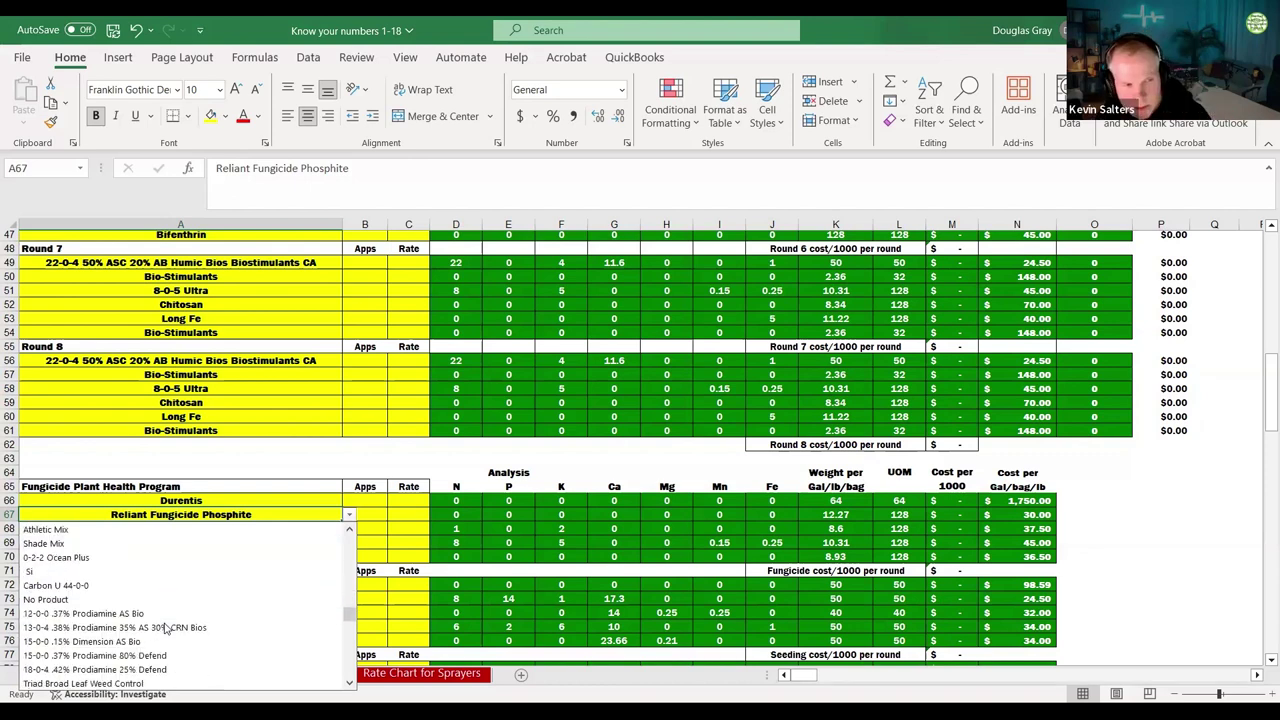
{"action": "scroll", "coordinate": [166, 628], "scroll_direction": "down", "scroll_amount": 1}
{"action": "scroll", "coordinate": [166, 628], "scroll_direction": "down", "scroll_amount": 2}
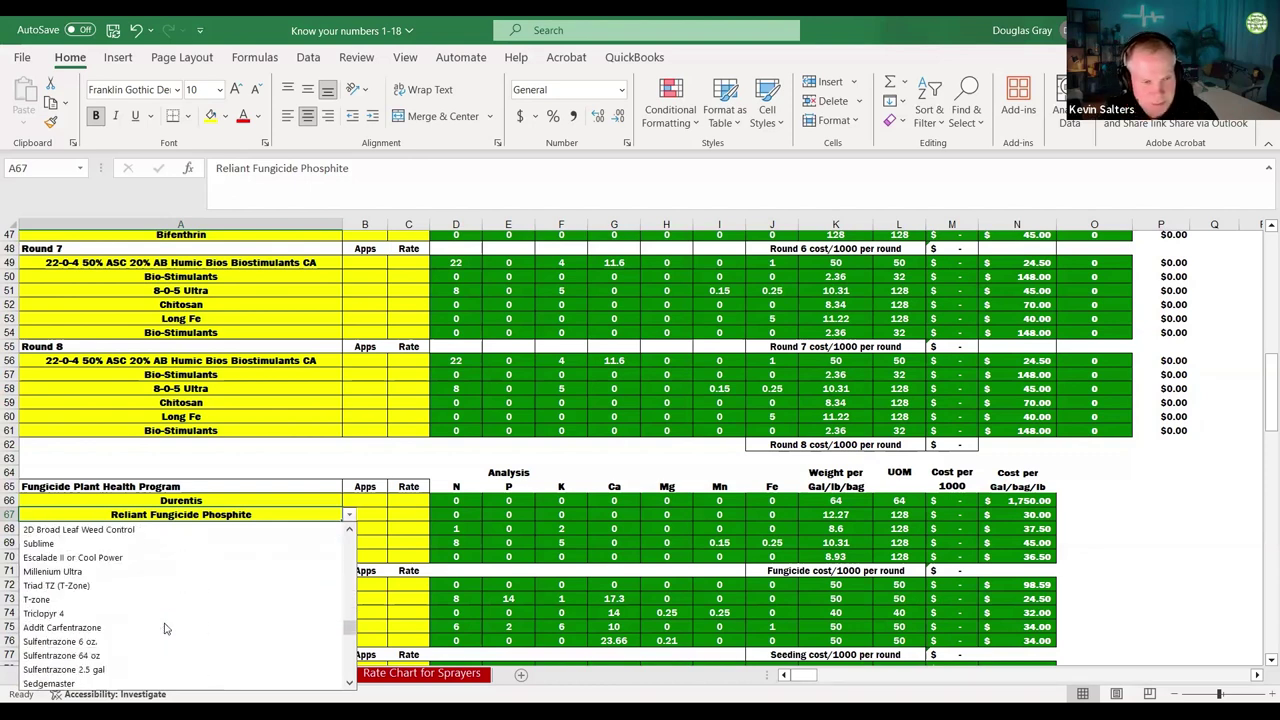
{"action": "scroll", "coordinate": [166, 628], "scroll_direction": "down", "scroll_amount": 1}
{"action": "scroll", "coordinate": [166, 628], "scroll_direction": "down", "scroll_amount": 3}
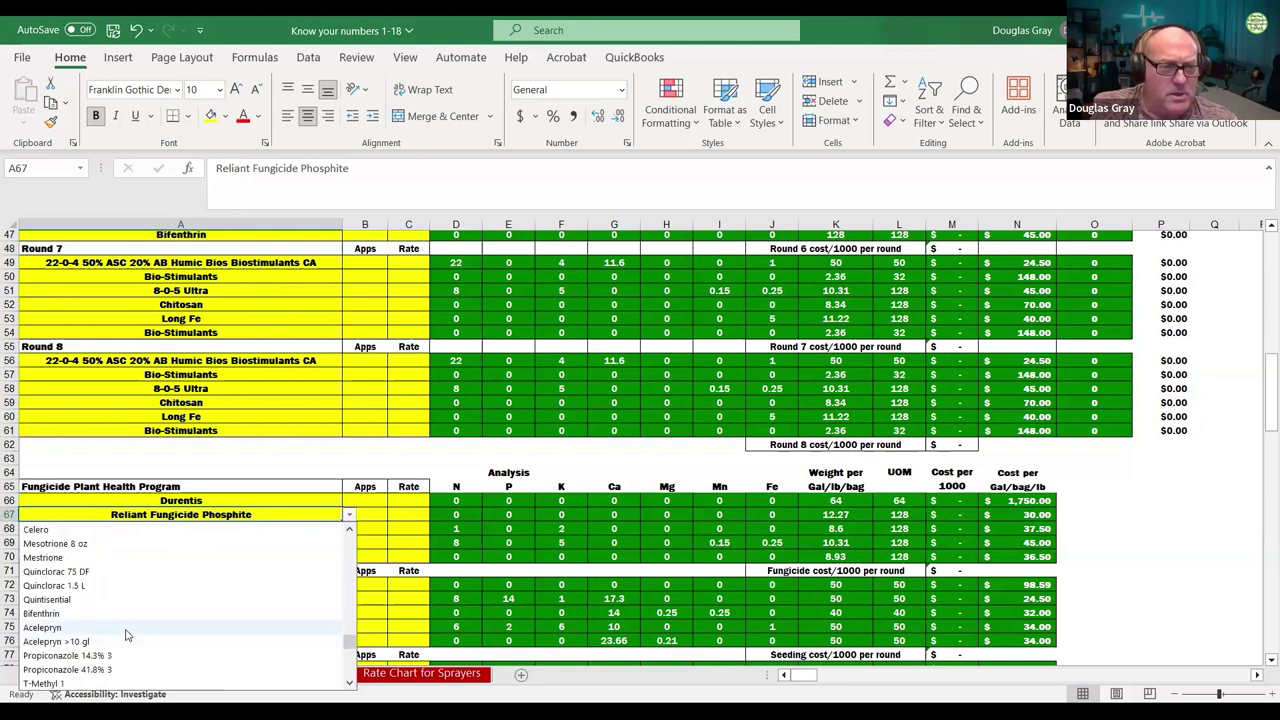
{"action": "left_click", "coordinate": [126, 628]}
{"action": "left_click", "coordinate": [257, 543]}
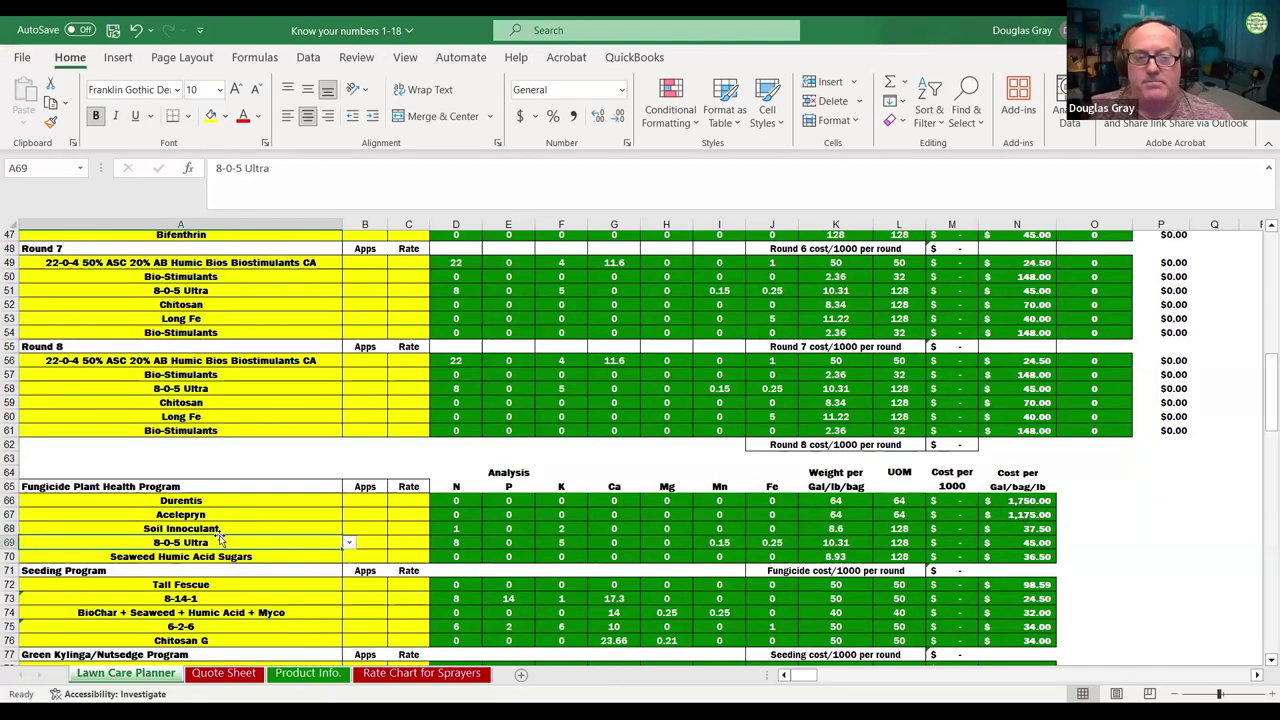
Step: Enter 1 application each for Durentis and Acelepryn in the Fungicide Plant Health Program
{"action": "left_click", "coordinate": [362, 501]}
{"action": "type", "text": "1"}
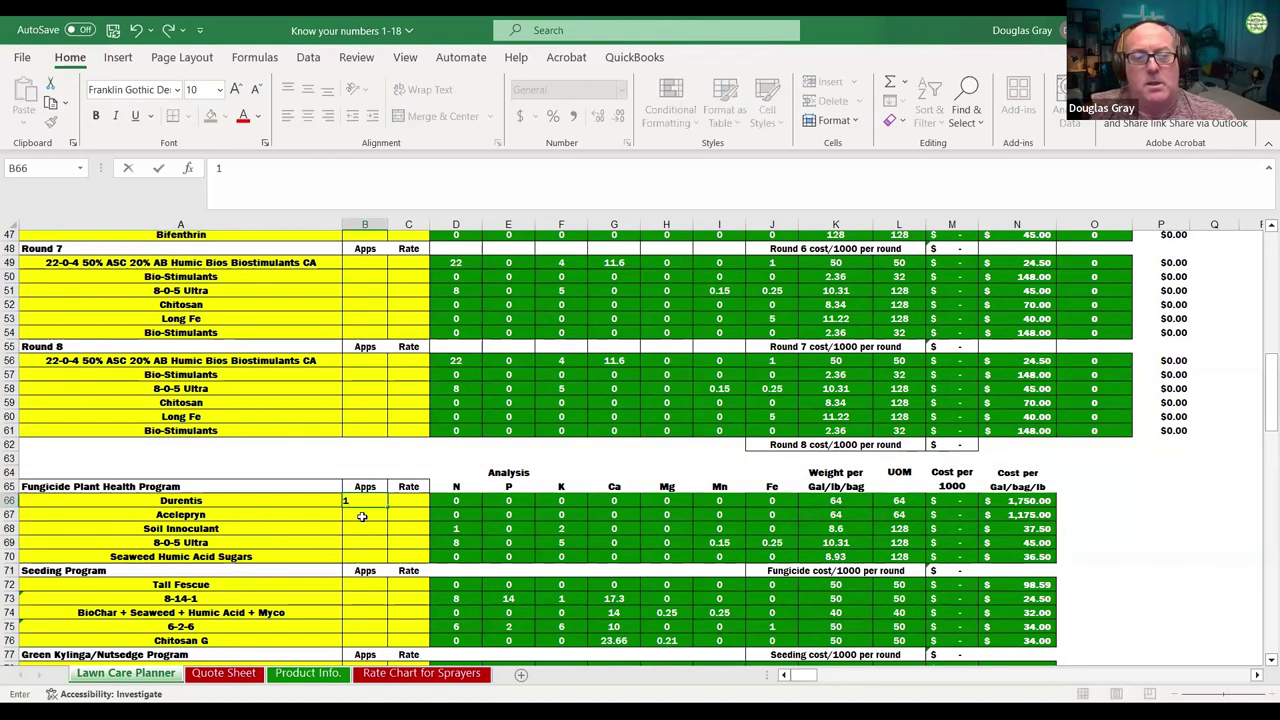
{"action": "left_click", "coordinate": [363, 514]}
{"action": "type", "text": "1"}
Step: Set the application rates to 0.06 for Durentis and 0.18 for Acelepryn
{"action": "left_click", "coordinate": [419, 499]}
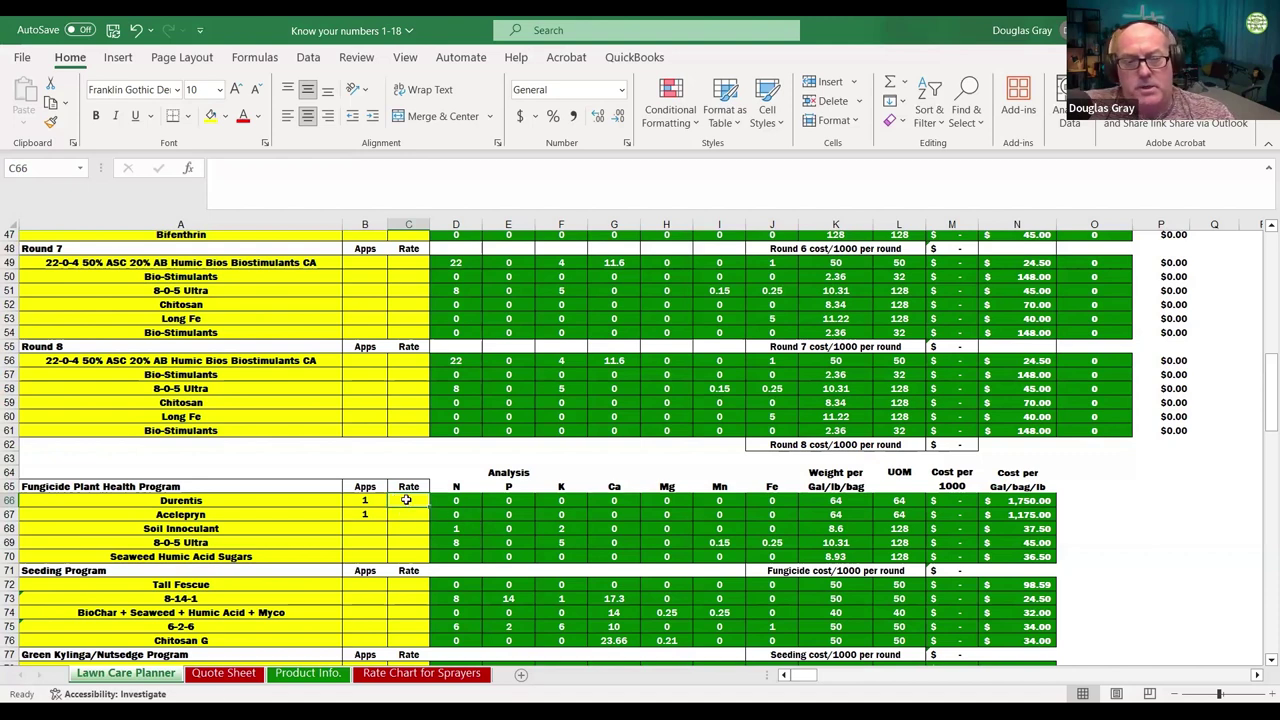
{"action": "type", "text": ".0"}
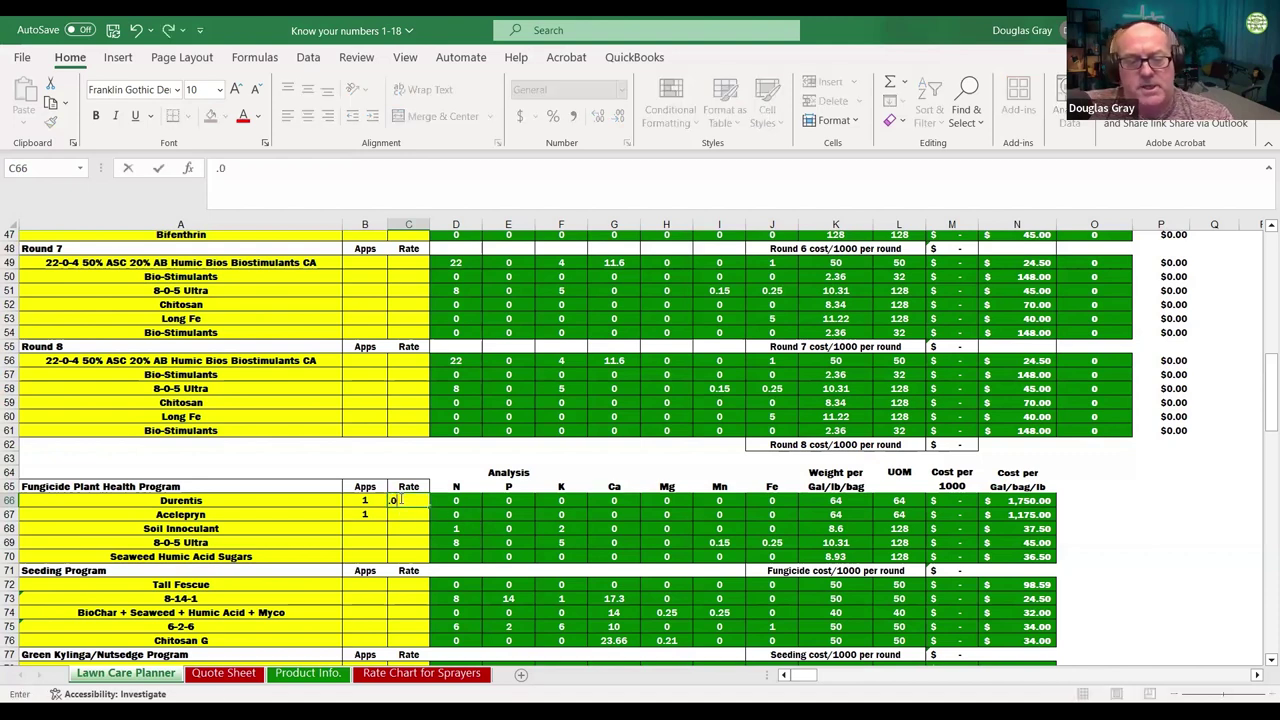
{"action": "type", "text": "6"}
{"action": "left_click", "coordinate": [410, 486]}
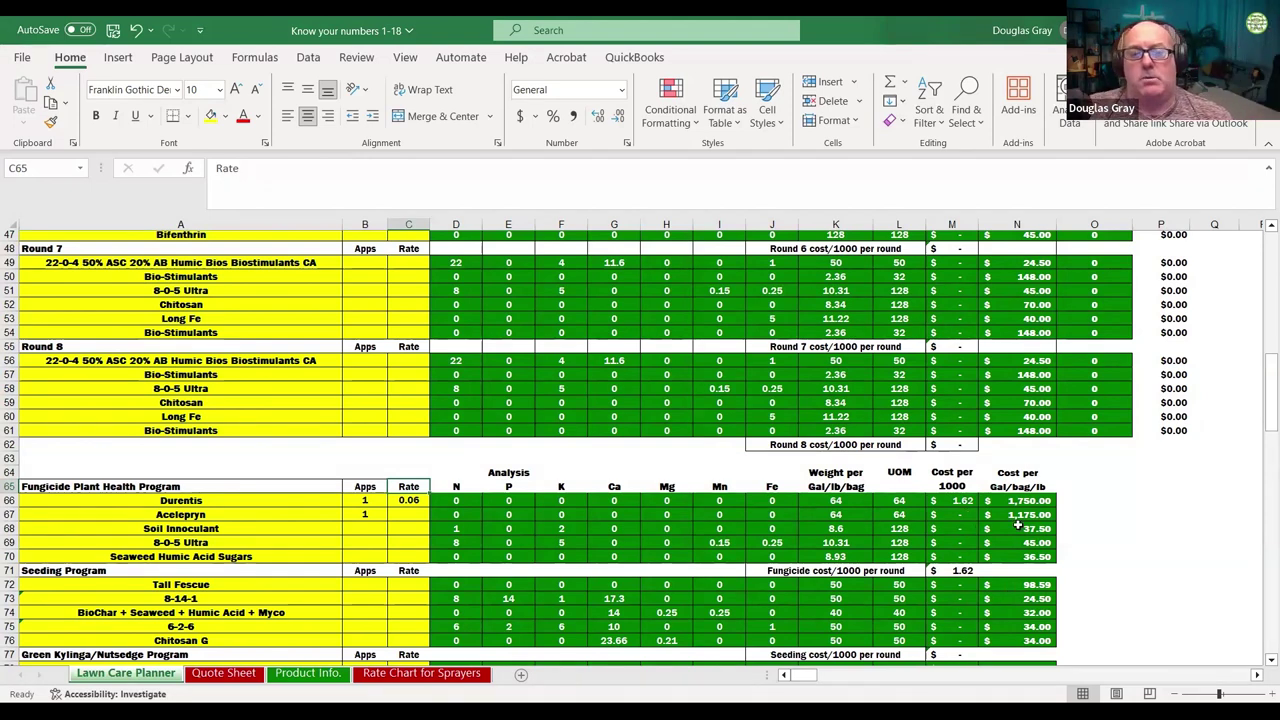
{"action": "left_click", "coordinate": [422, 515]}
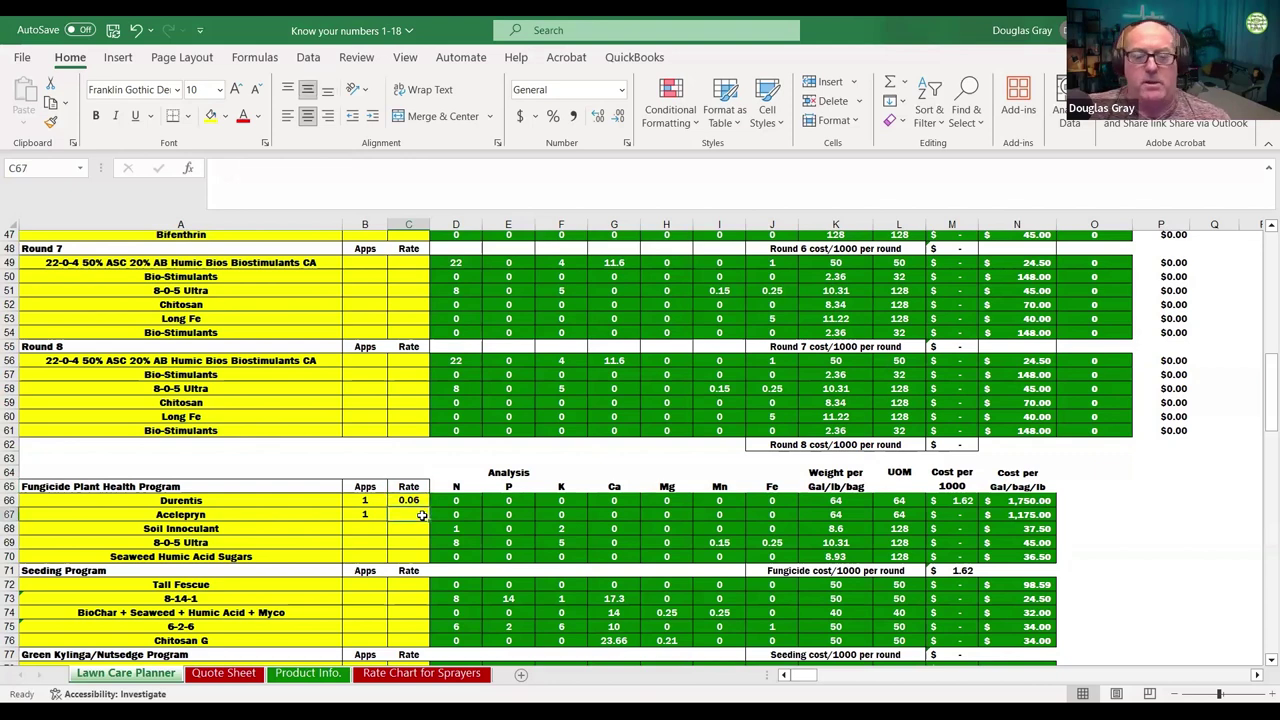
{"action": "type", "text": "."}
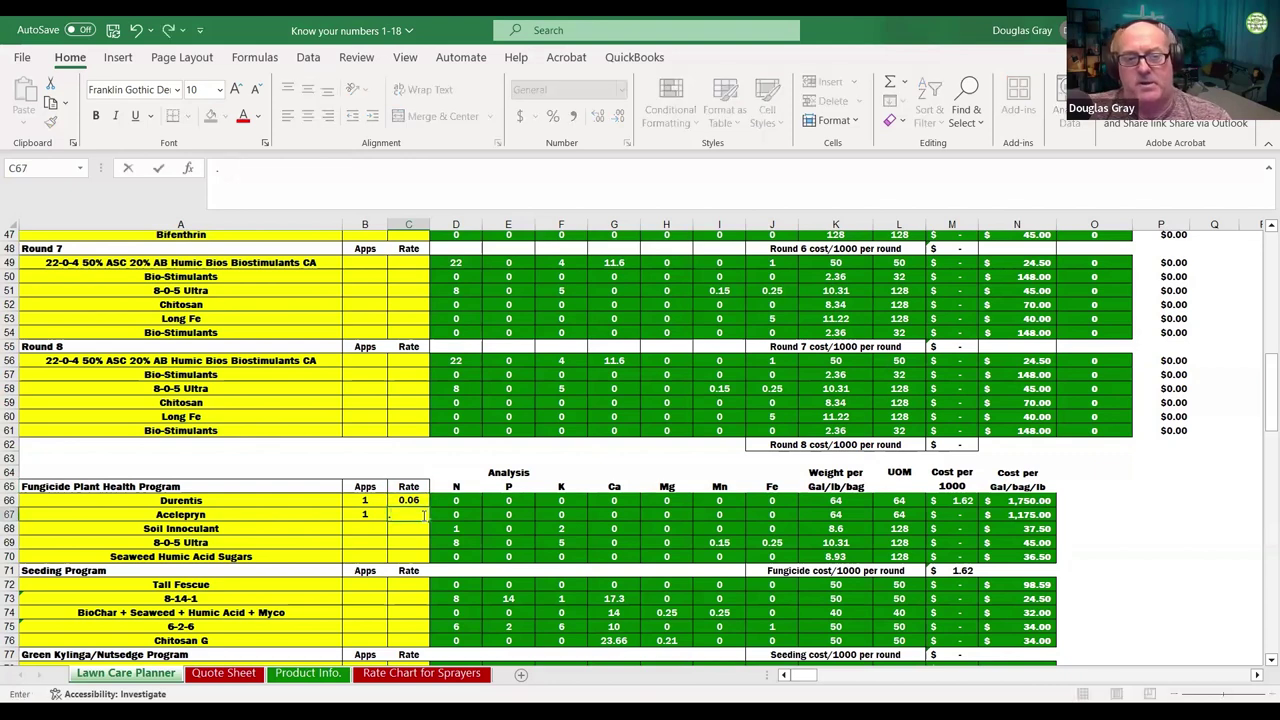
{"action": "type", "text": "18"}
{"action": "left_click", "coordinate": [516, 524]}
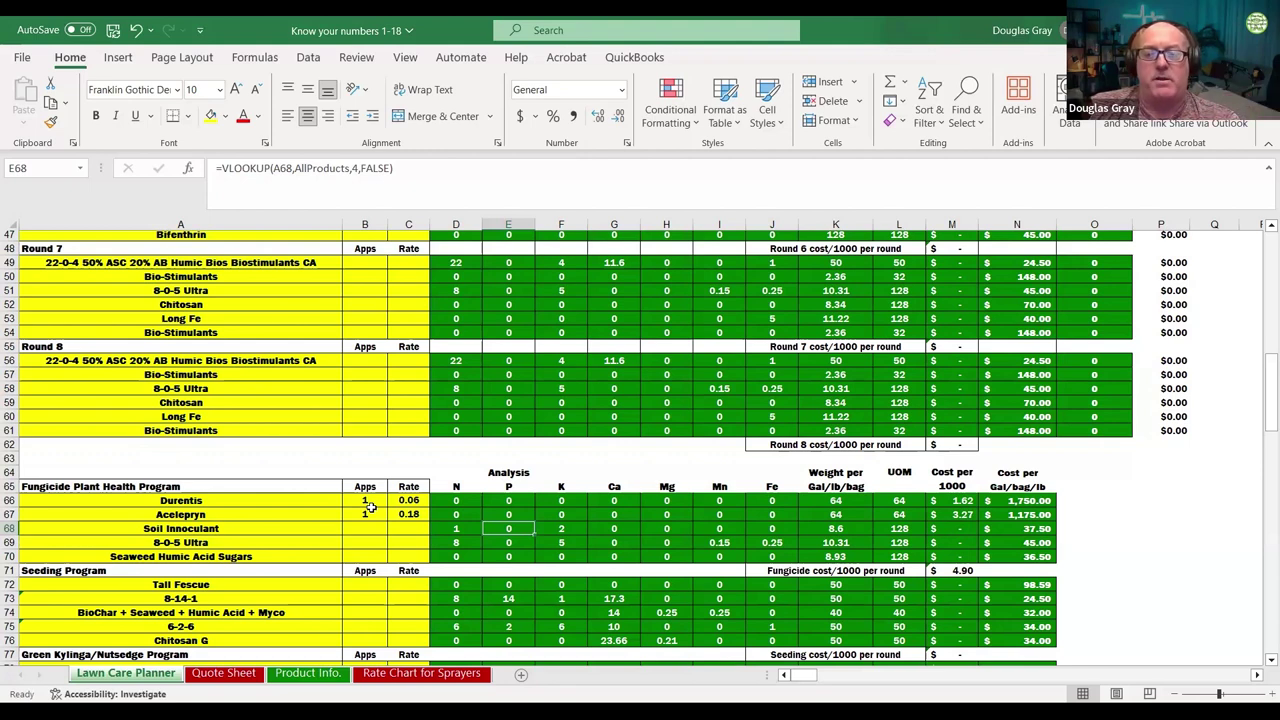
Step: Clear the Apps and Rate entries of Durentis and Acelepryn, and empty the total number of applications in the cost summary
{"action": "left_click_drag", "start_coordinate": [371, 503], "coordinate": [409, 508]}
{"action": "key", "text": "Delete"}
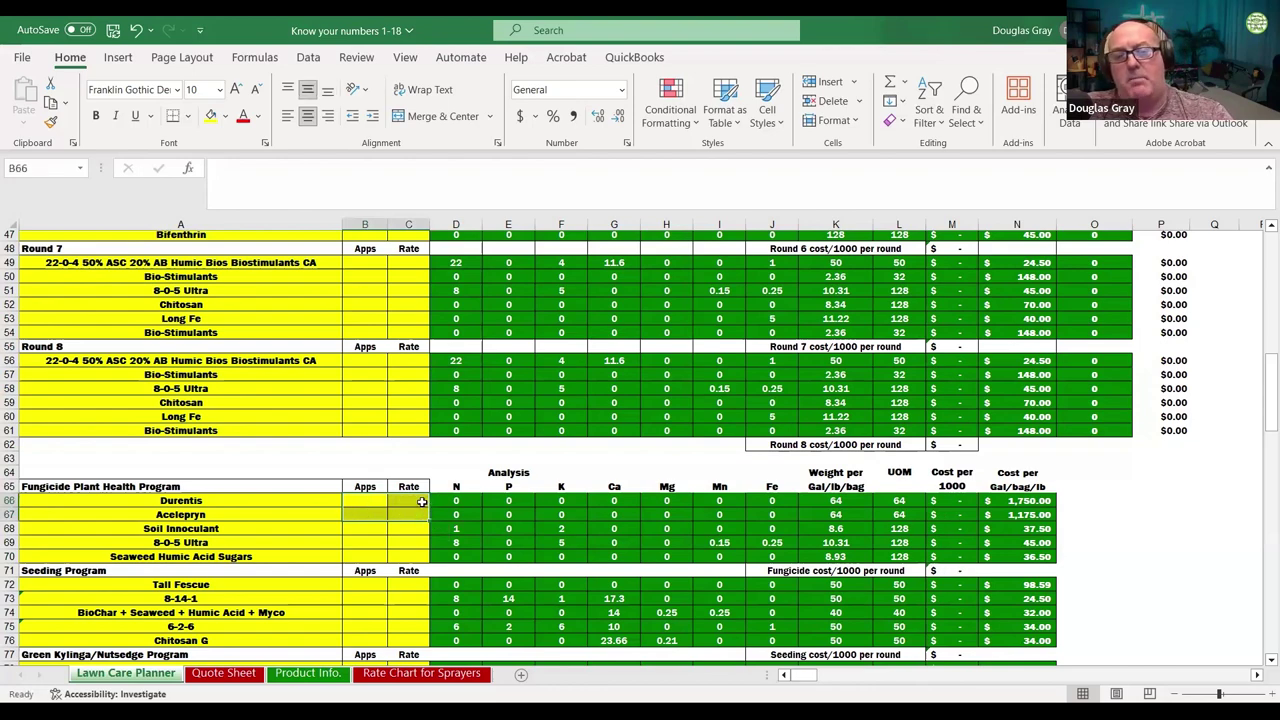
{"action": "scroll", "coordinate": [405, 502], "scroll_direction": "up", "scroll_amount": 15}
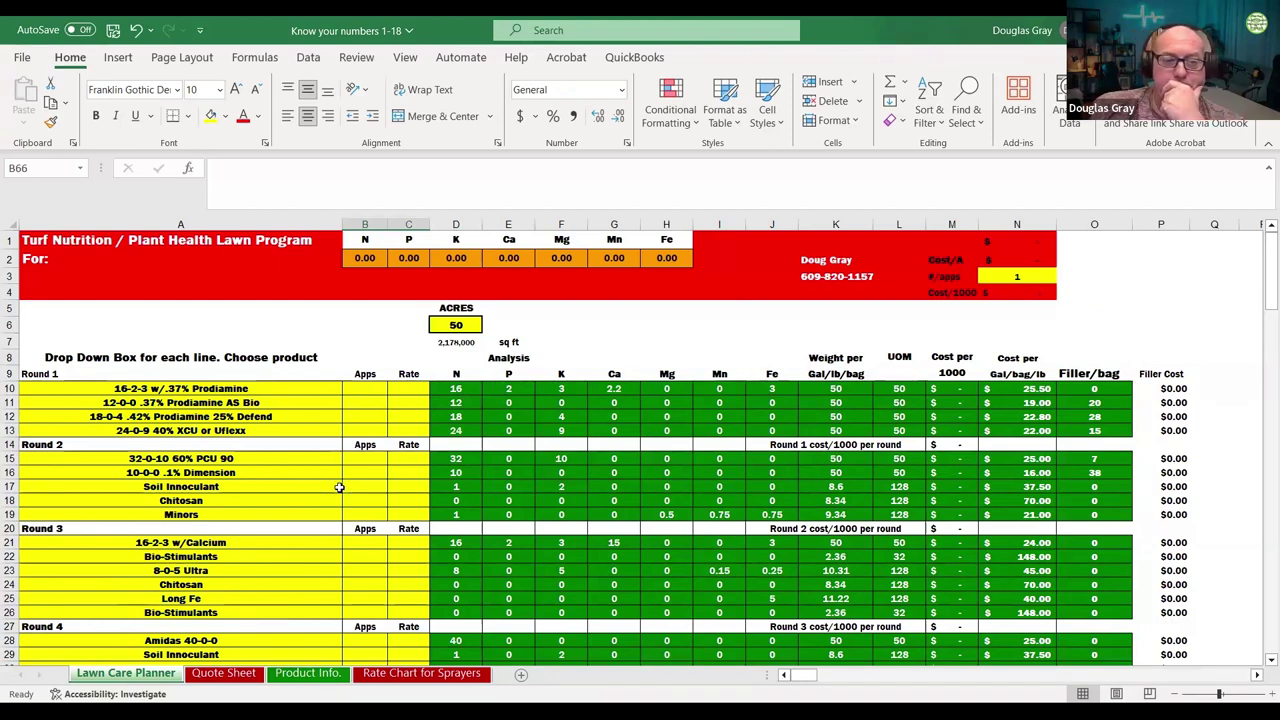
{"action": "left_click", "coordinate": [368, 390]}
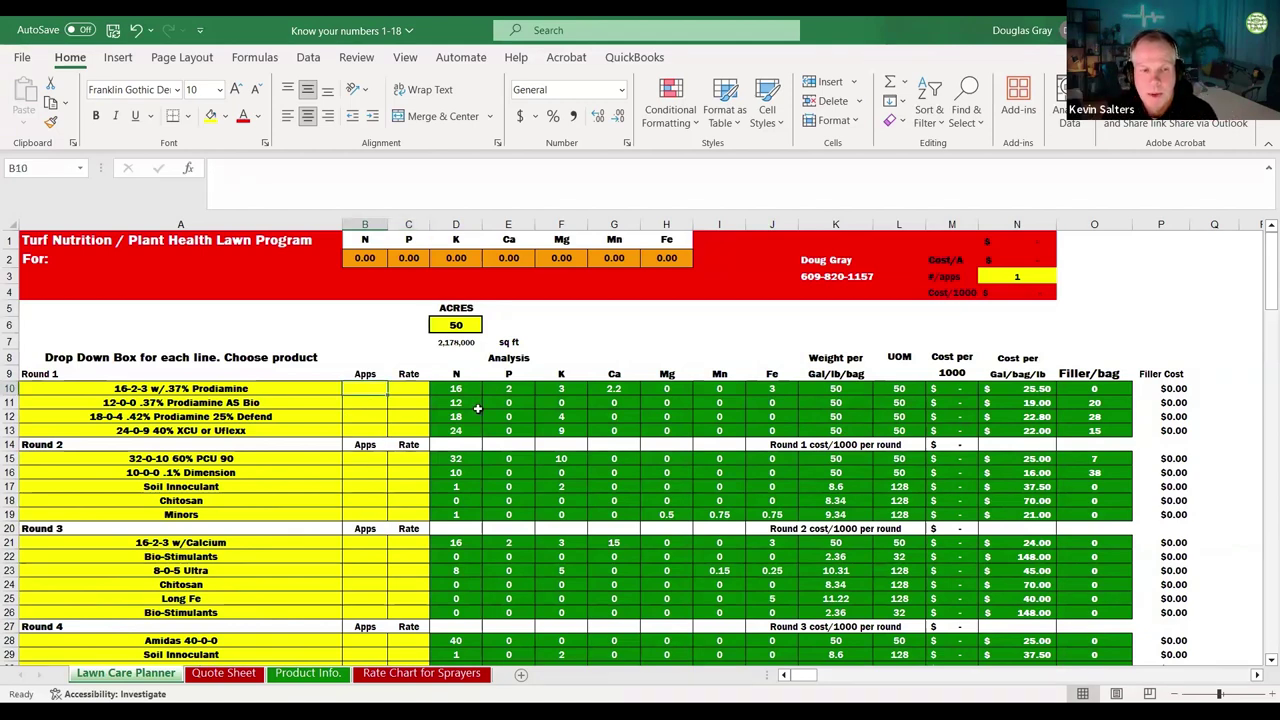
{"action": "left_click", "coordinate": [1022, 276]}
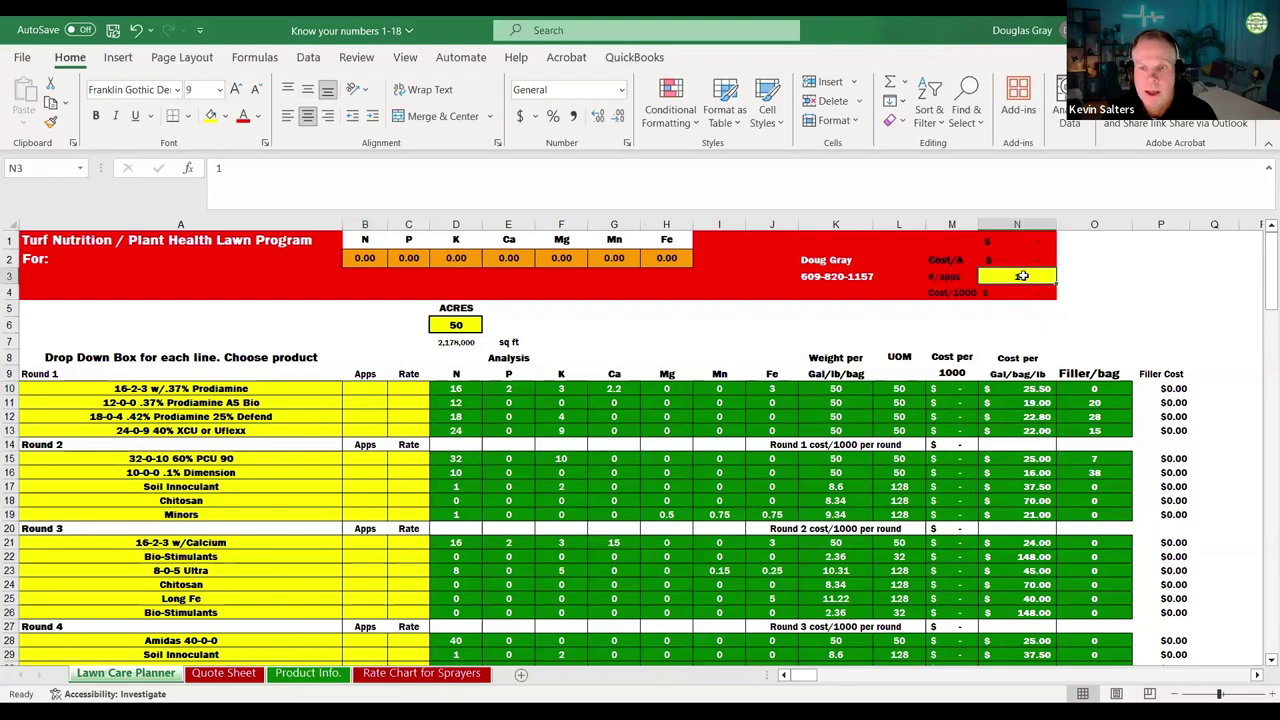
{"action": "key", "text": "Delete"}
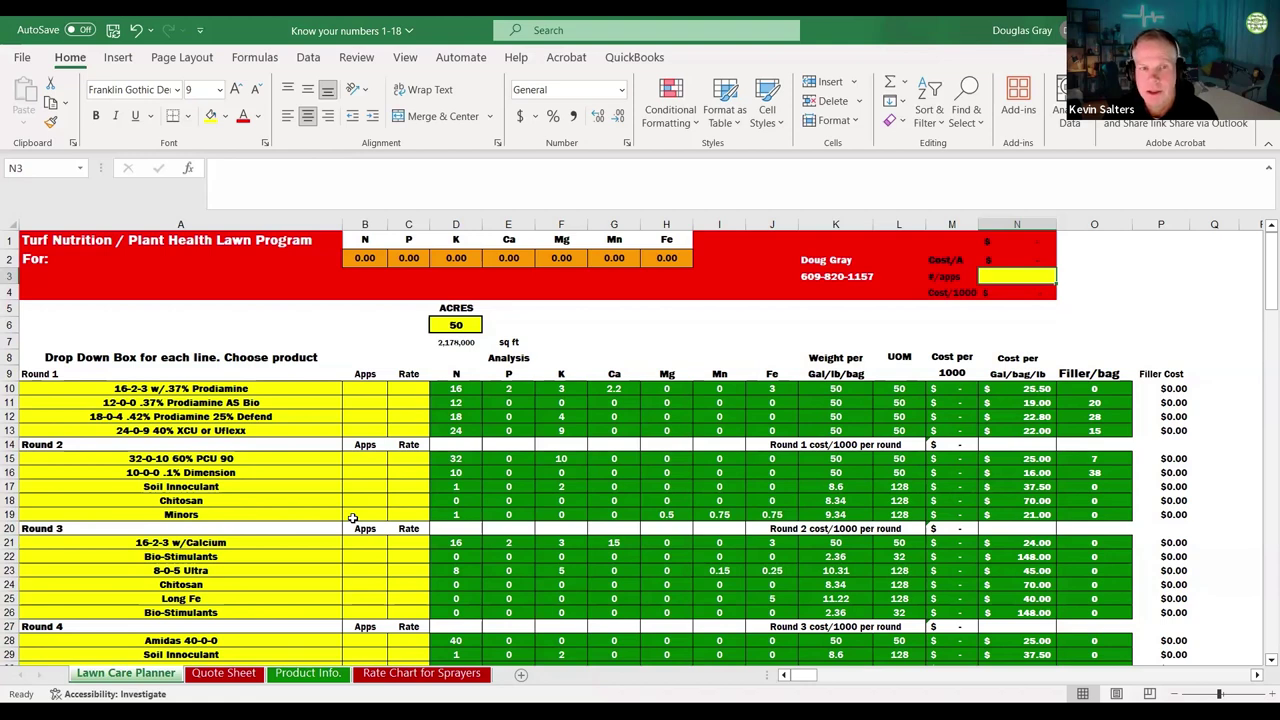
Step: Enter 1 application at a rate of 4 for 16-2-3 w/.37% Prodiamine in Round 1
{"action": "left_click", "coordinate": [379, 392]}
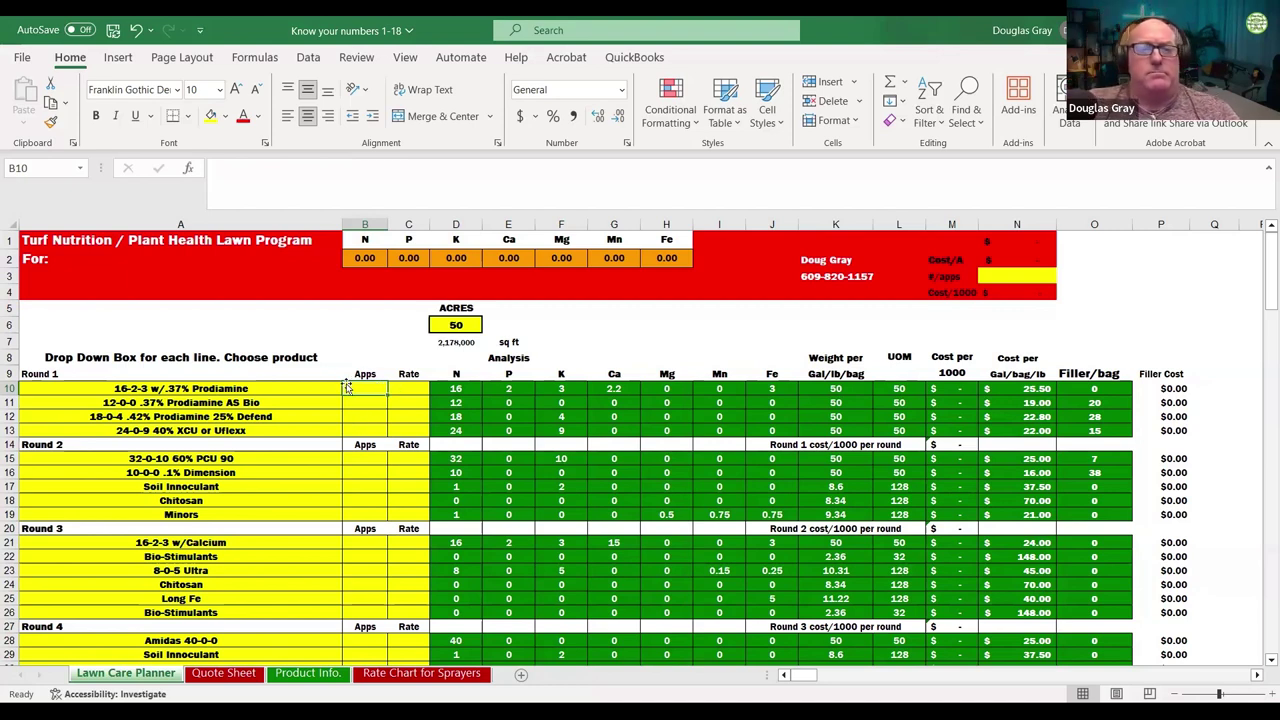
{"action": "type", "text": "1"}
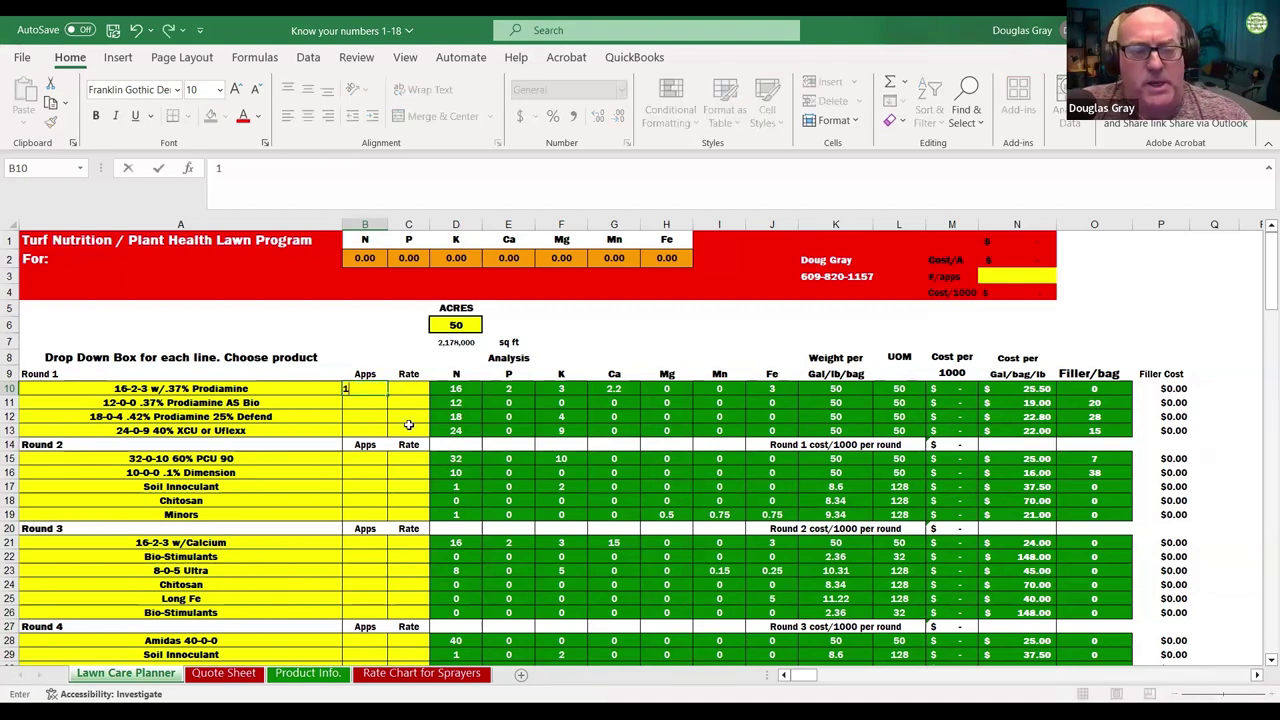
{"action": "left_click", "coordinate": [412, 391]}
{"action": "type", "text": "4"}
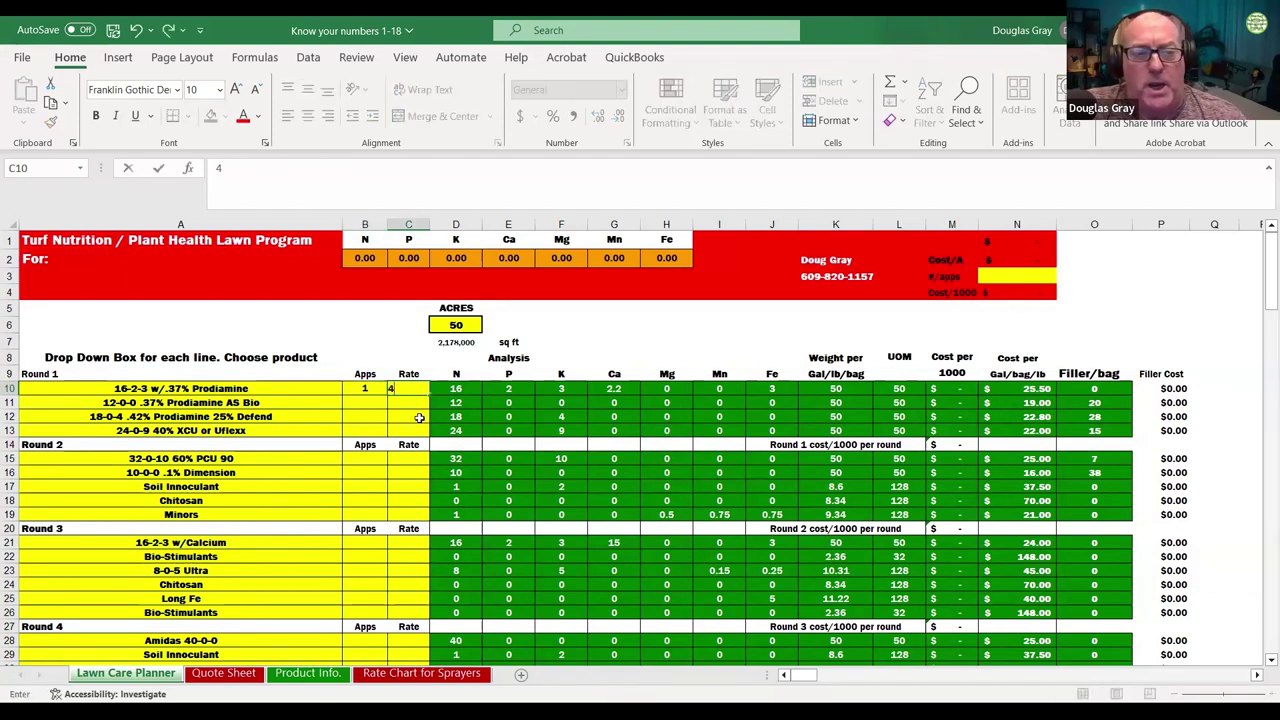
{"action": "left_click", "coordinate": [419, 418]}
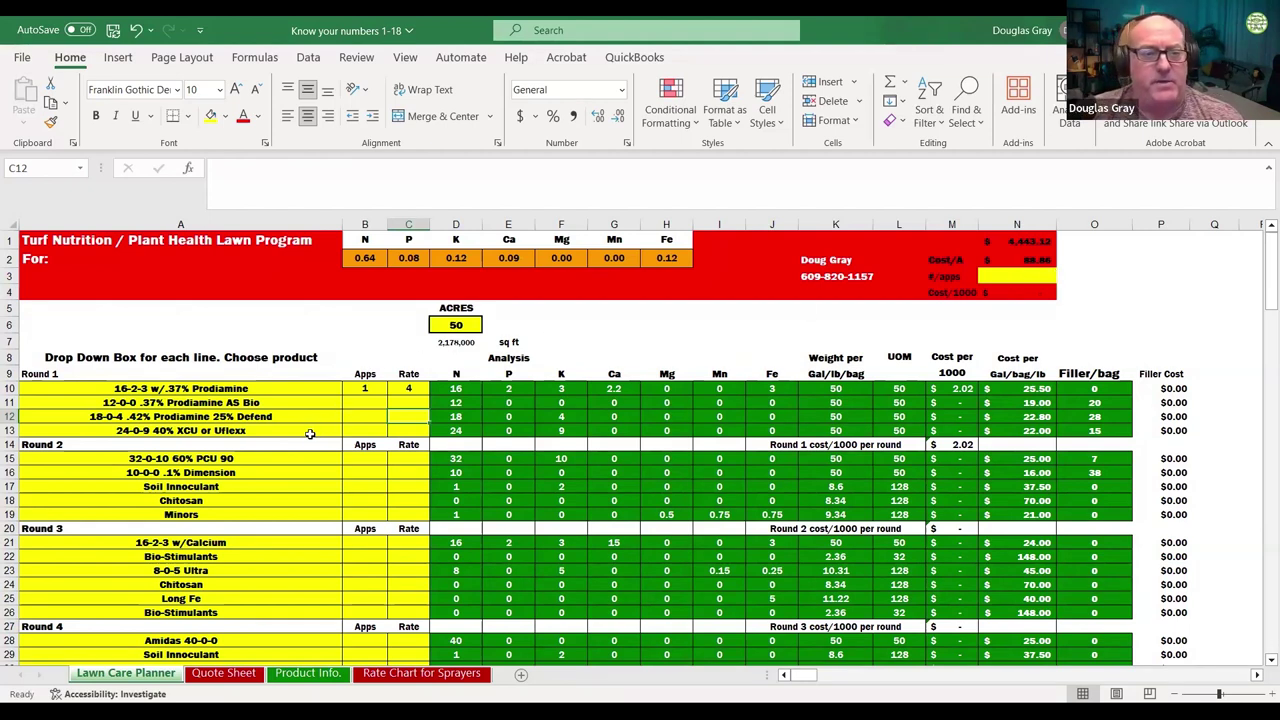
Step: Replace 32-0-10 60% PCU 90 with 16-2-3 w/.37% Prodiamine as the first product of Round 2
{"action": "left_click", "coordinate": [263, 454]}
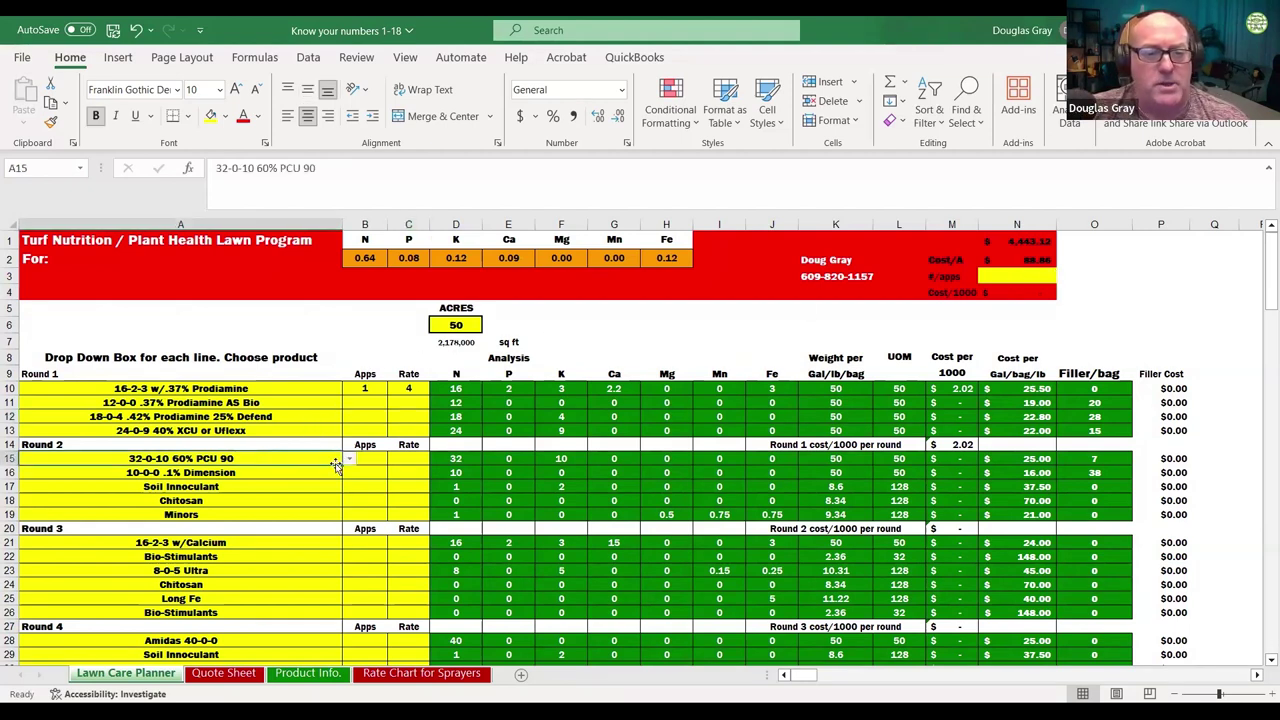
{"action": "left_click", "coordinate": [349, 460]}
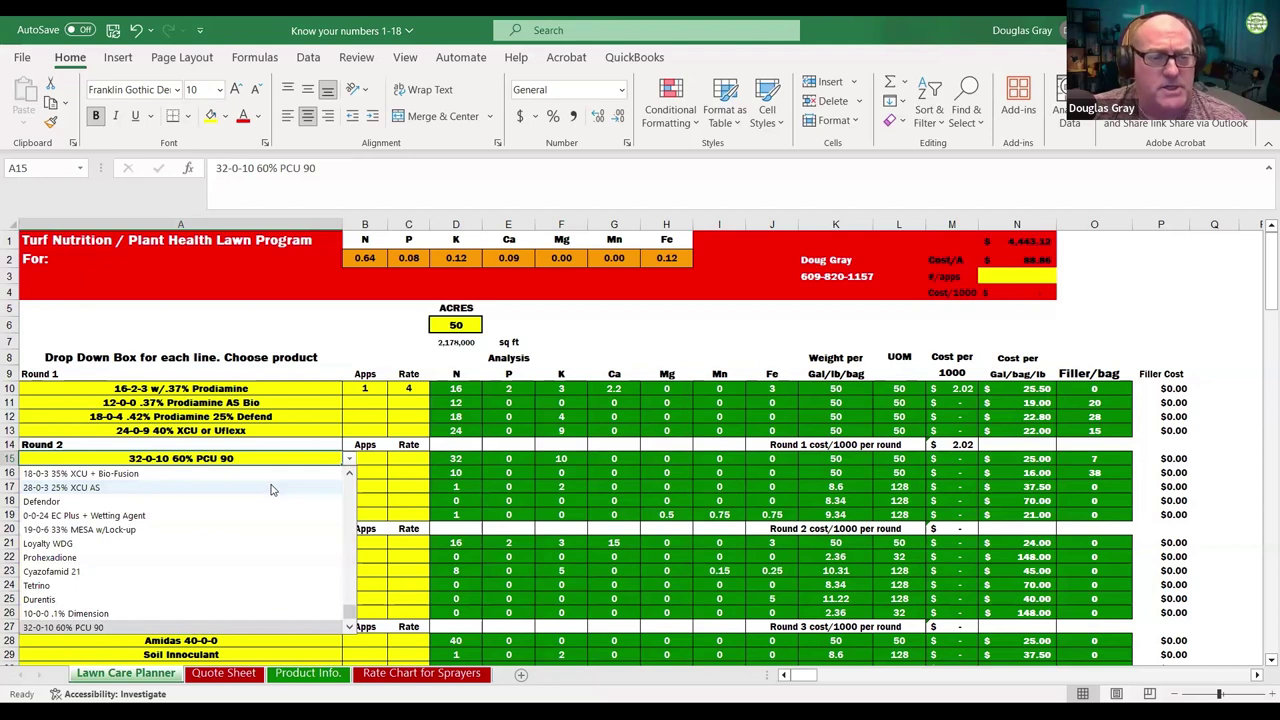
{"action": "scroll", "coordinate": [270, 489], "scroll_direction": "up", "scroll_amount": 5}
{"action": "scroll", "coordinate": [261, 493], "scroll_direction": "up", "scroll_amount": 5}
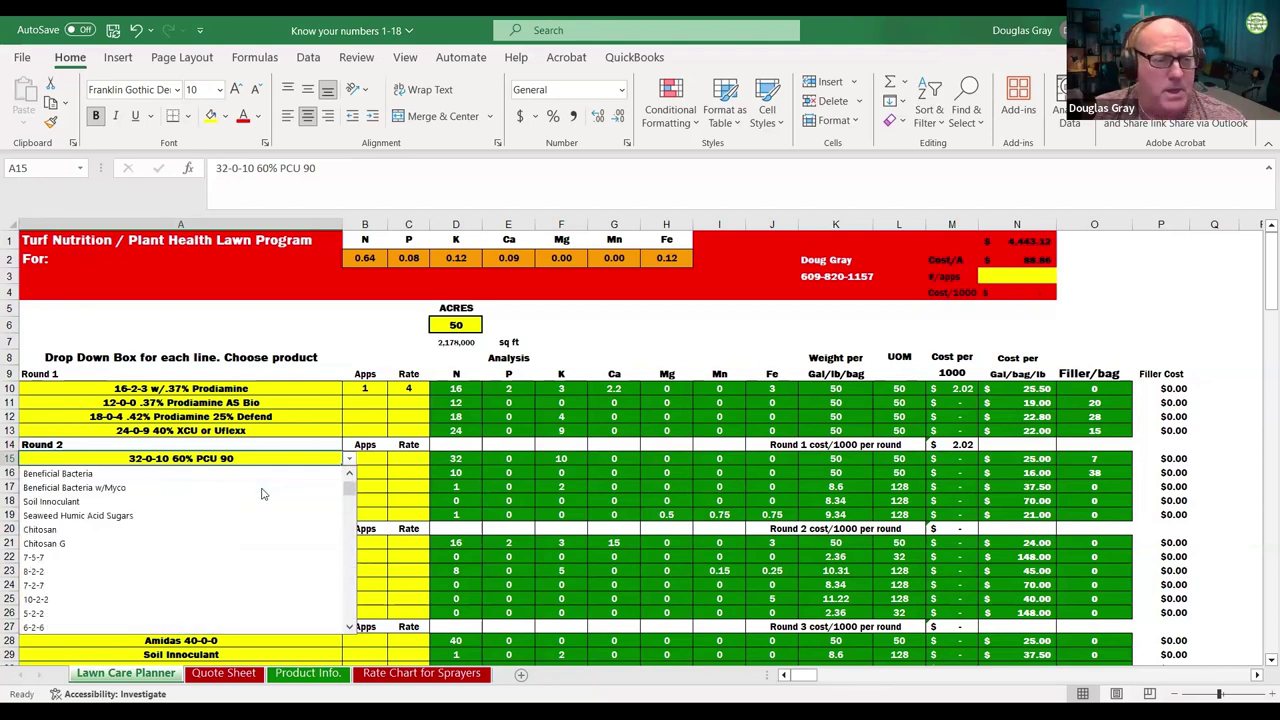
{"action": "scroll", "coordinate": [262, 494], "scroll_direction": "up", "scroll_amount": 1}
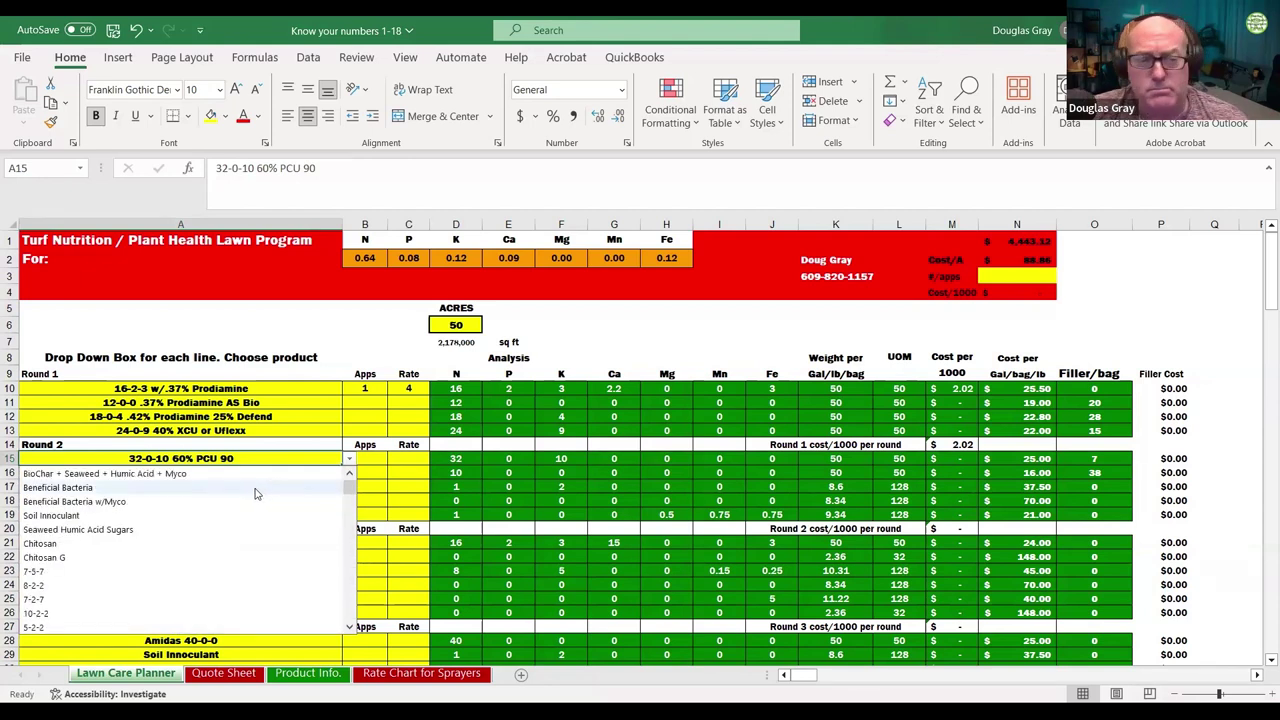
{"action": "scroll", "coordinate": [165, 515], "scroll_direction": "down", "scroll_amount": 4}
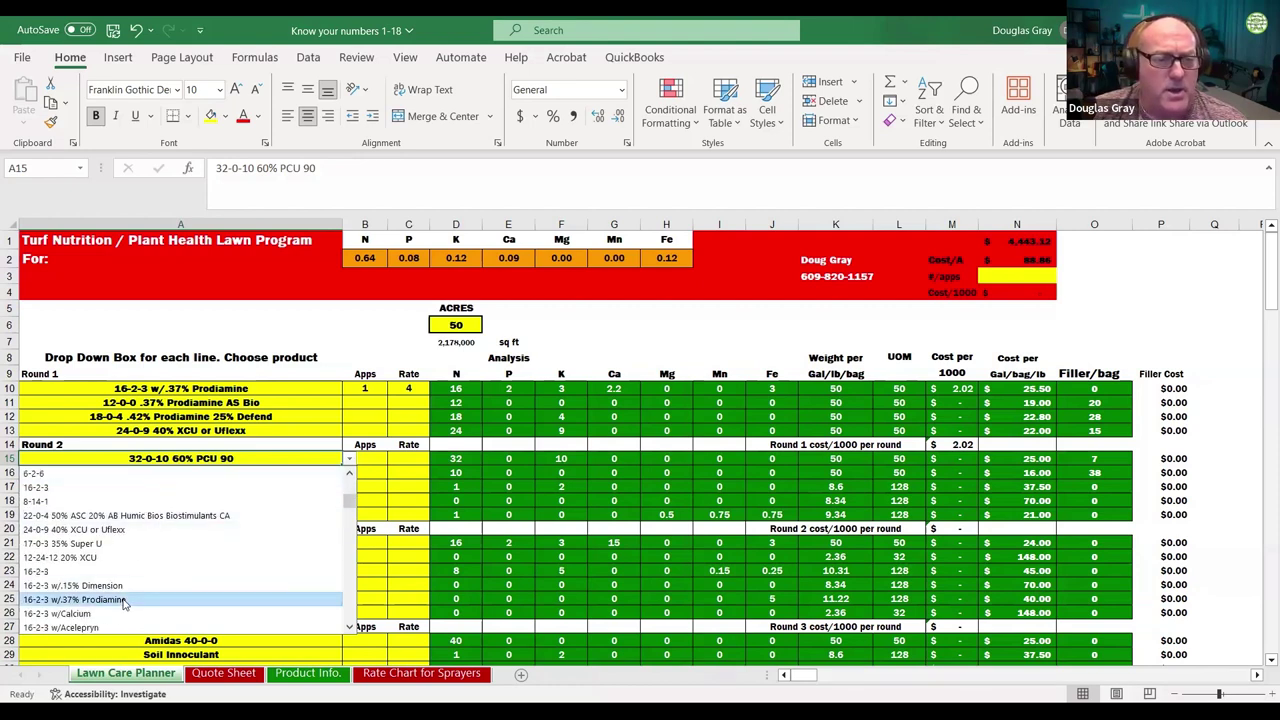
{"action": "left_click", "coordinate": [123, 600]}
Step: Enter 1 application at a rate of 4 for the Prodiamine product in Round 2
{"action": "left_click", "coordinate": [372, 458]}
{"action": "type", "text": "1"}
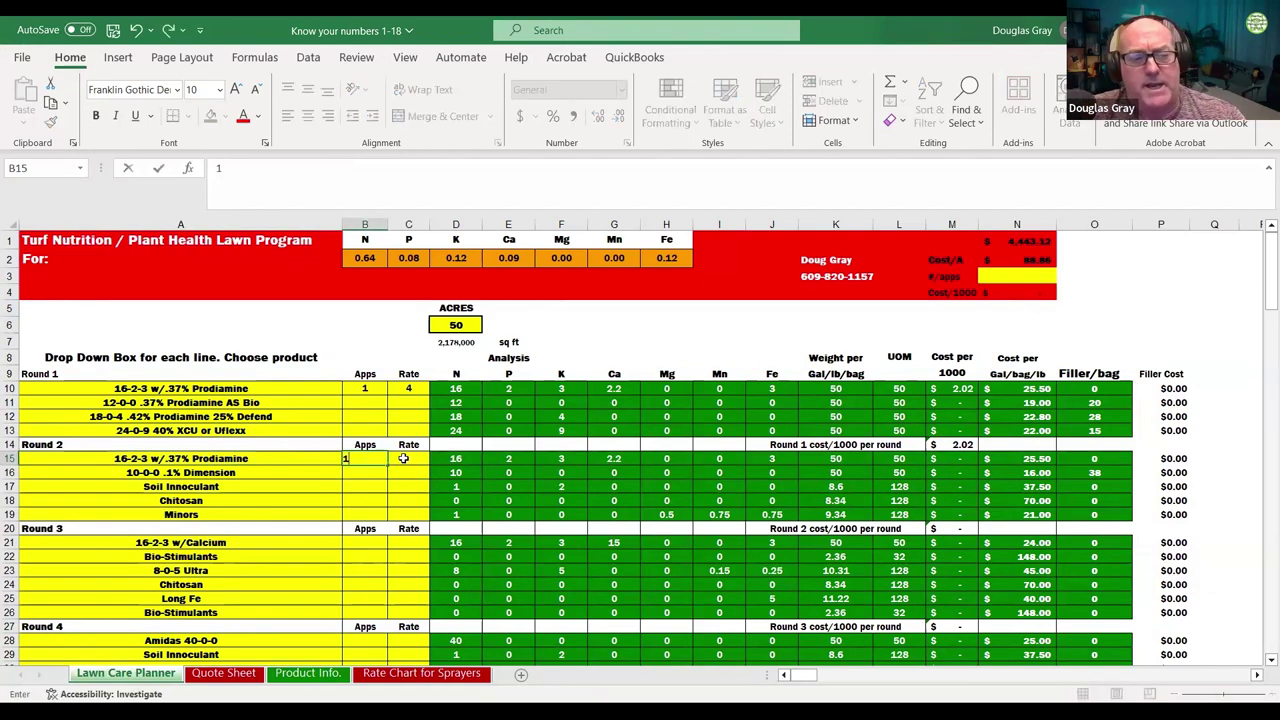
{"action": "left_click", "coordinate": [404, 464]}
{"action": "type", "text": "4"}
{"action": "left_click", "coordinate": [406, 498]}
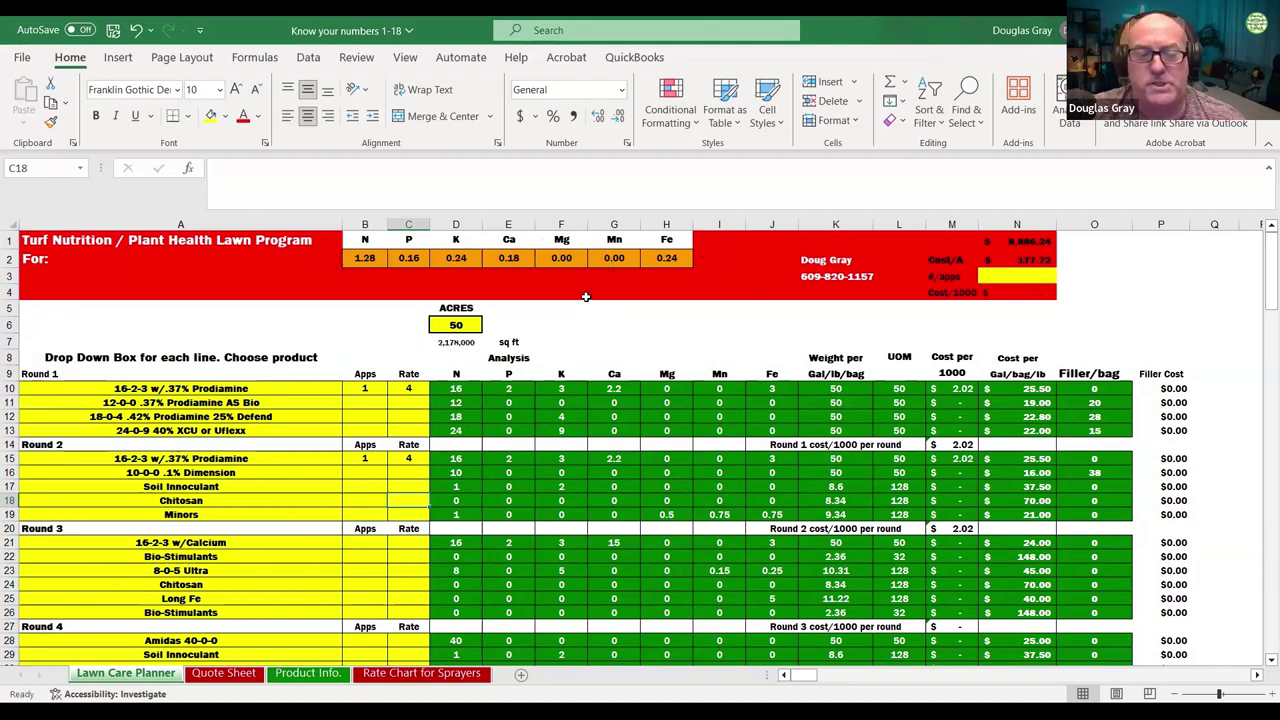
Step: Replace 10-0-0 .1% Dimension with Escalade II or Cool Power as the second product of Round 2
{"action": "scroll", "coordinate": [251, 487], "scroll_direction": "down", "scroll_amount": 2}
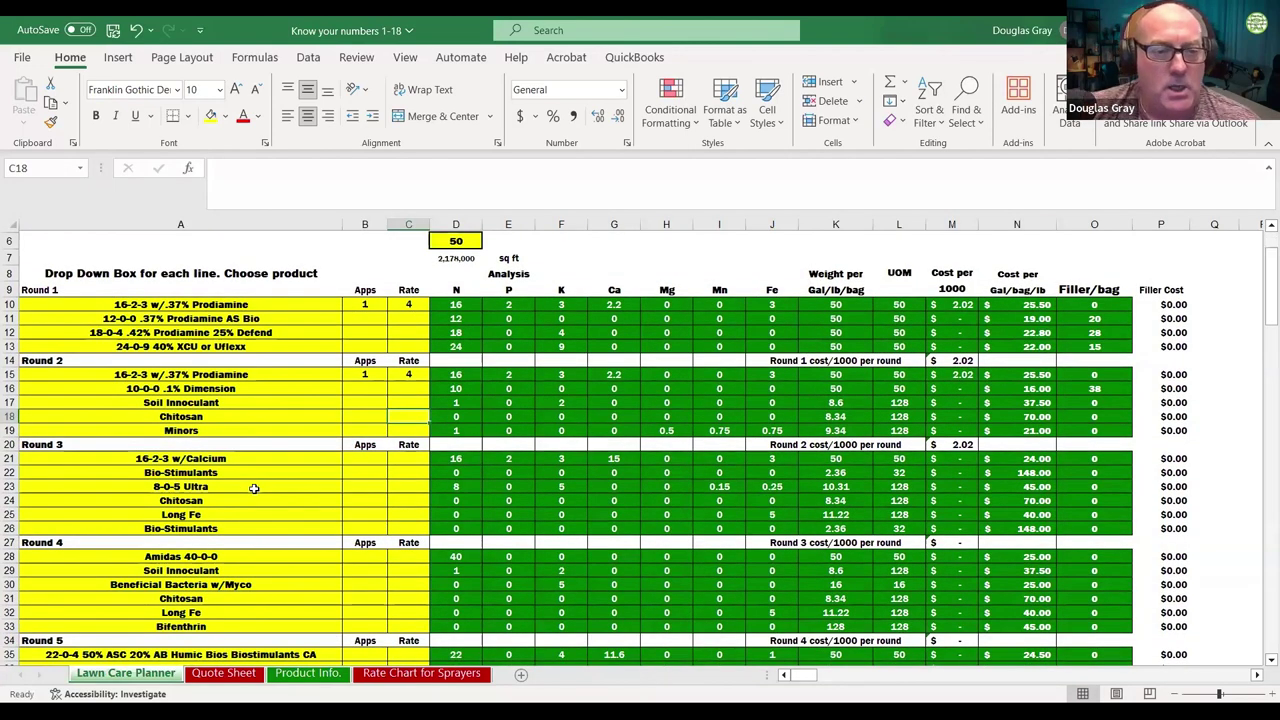
{"action": "left_click", "coordinate": [271, 391]}
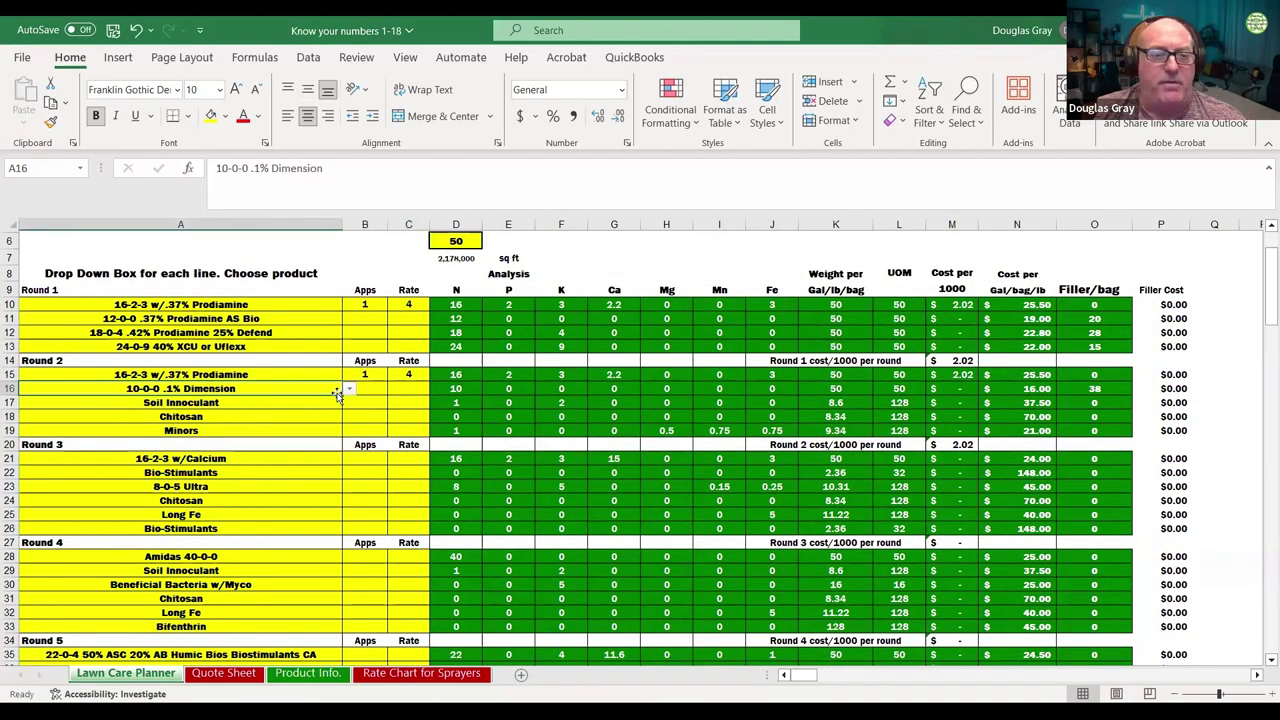
{"action": "left_click", "coordinate": [350, 390]}
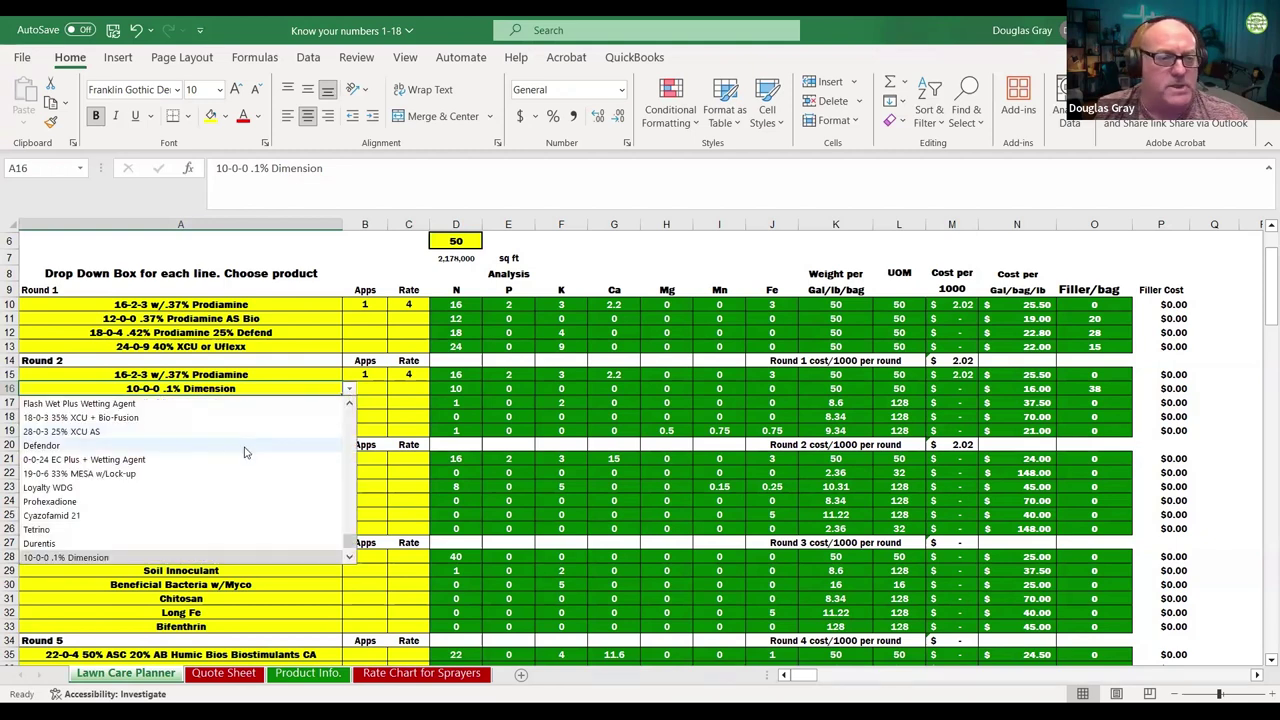
{"action": "scroll", "coordinate": [239, 479], "scroll_direction": "up", "scroll_amount": 10}
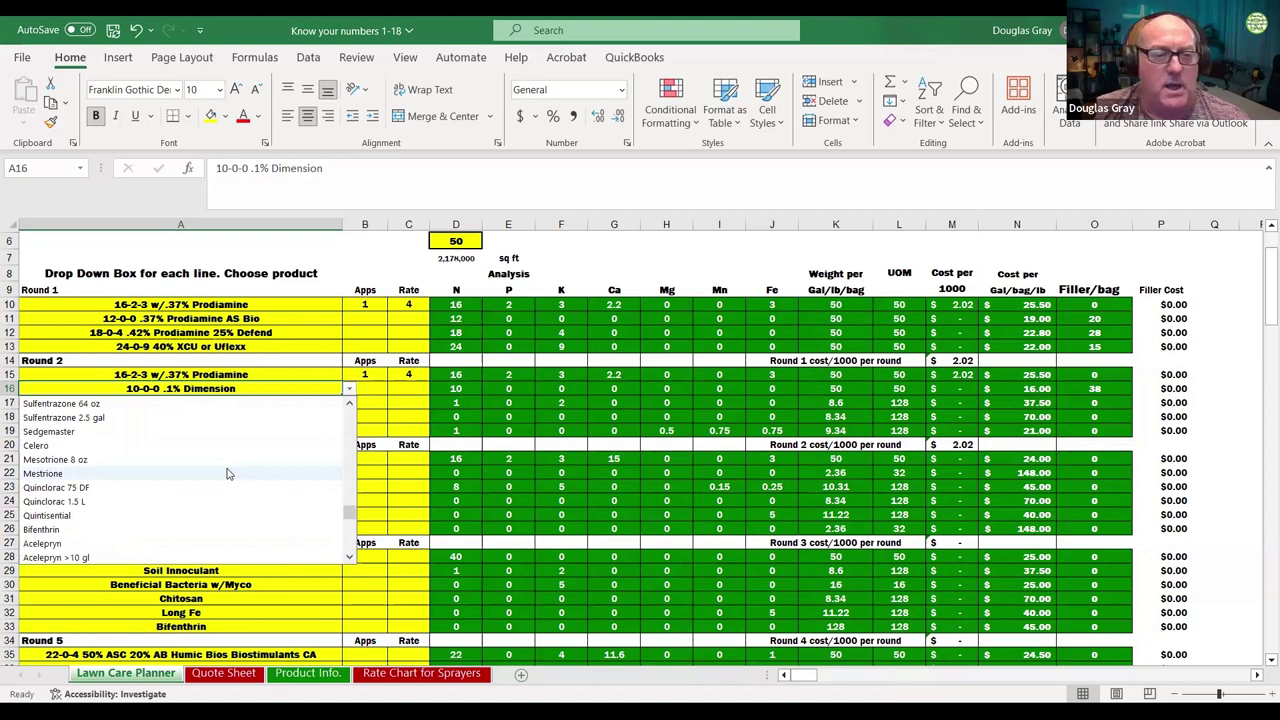
{"action": "scroll", "coordinate": [227, 474], "scroll_direction": "up", "scroll_amount": 4}
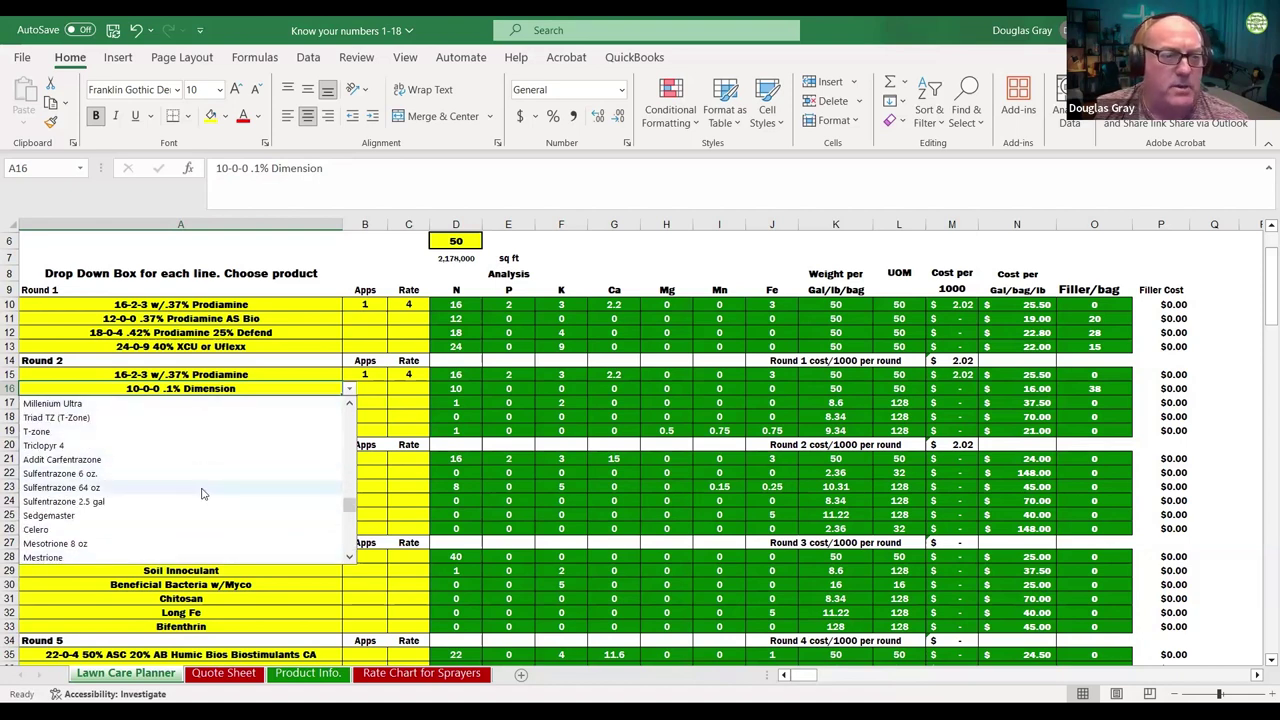
{"action": "scroll", "coordinate": [203, 493], "scroll_direction": "up", "scroll_amount": 1}
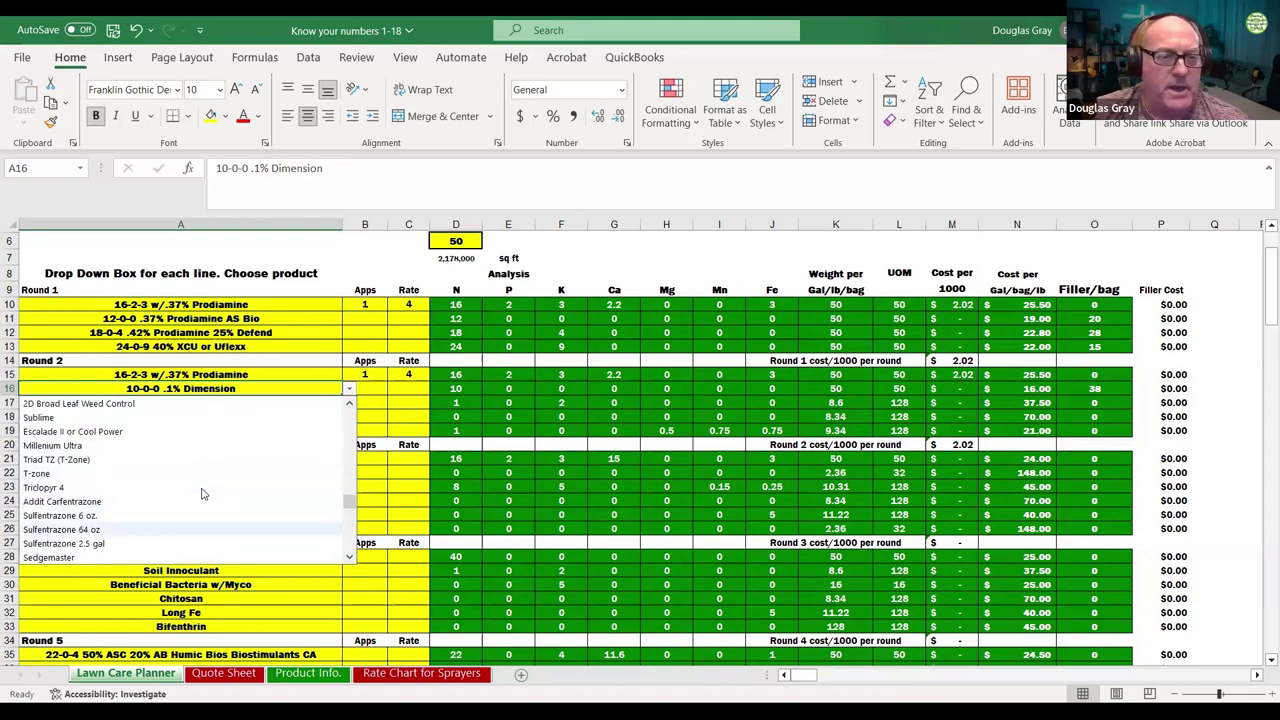
{"action": "left_click", "coordinate": [169, 431]}
Step: Enter 1 application at a rate of 1 for Escalade II or Cool Power in Round 2
{"action": "left_click", "coordinate": [380, 402]}
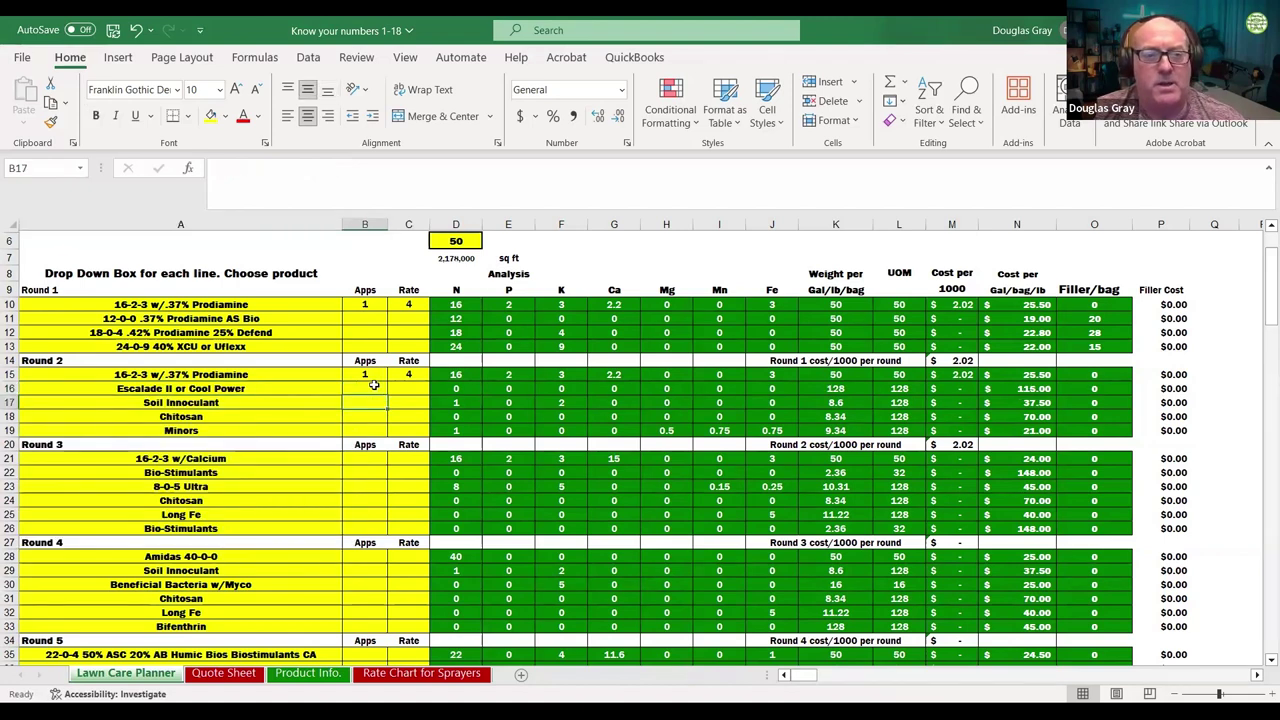
{"action": "left_click", "coordinate": [374, 386]}
{"action": "type", "text": "1"}
{"action": "key", "text": "Tab"}
{"action": "type", "text": "1"}
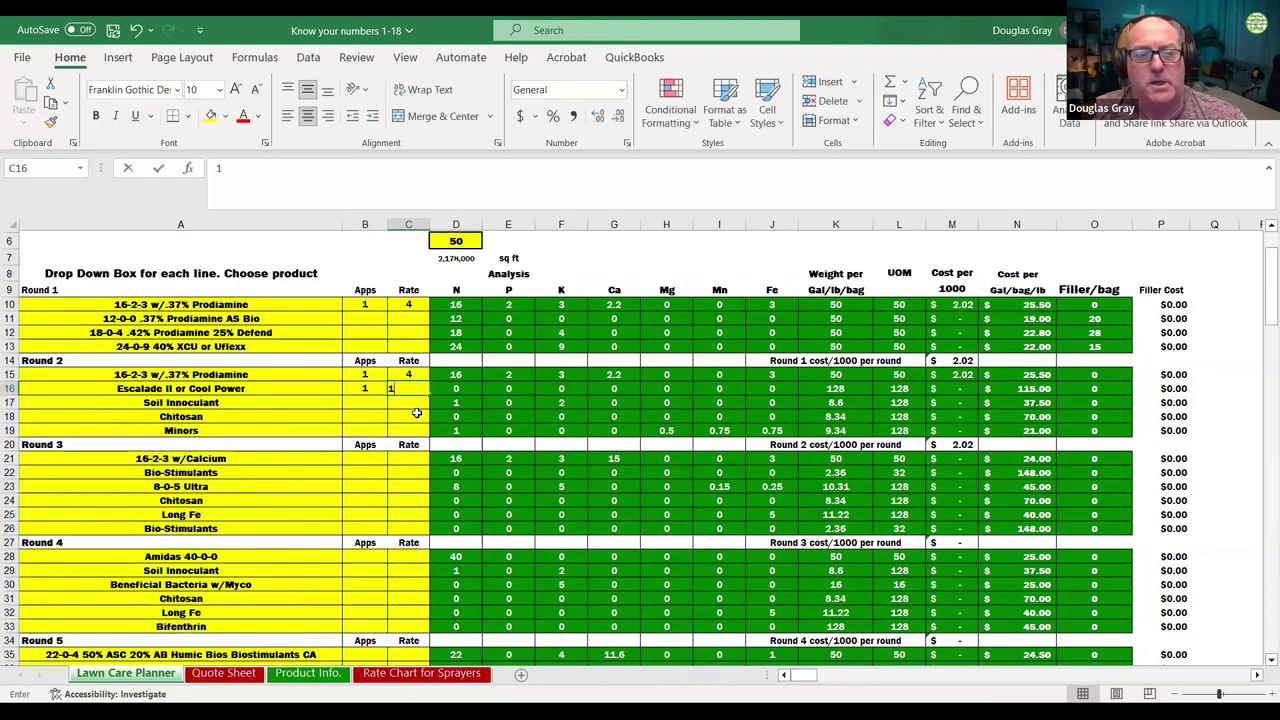
{"action": "left_click", "coordinate": [417, 414]}
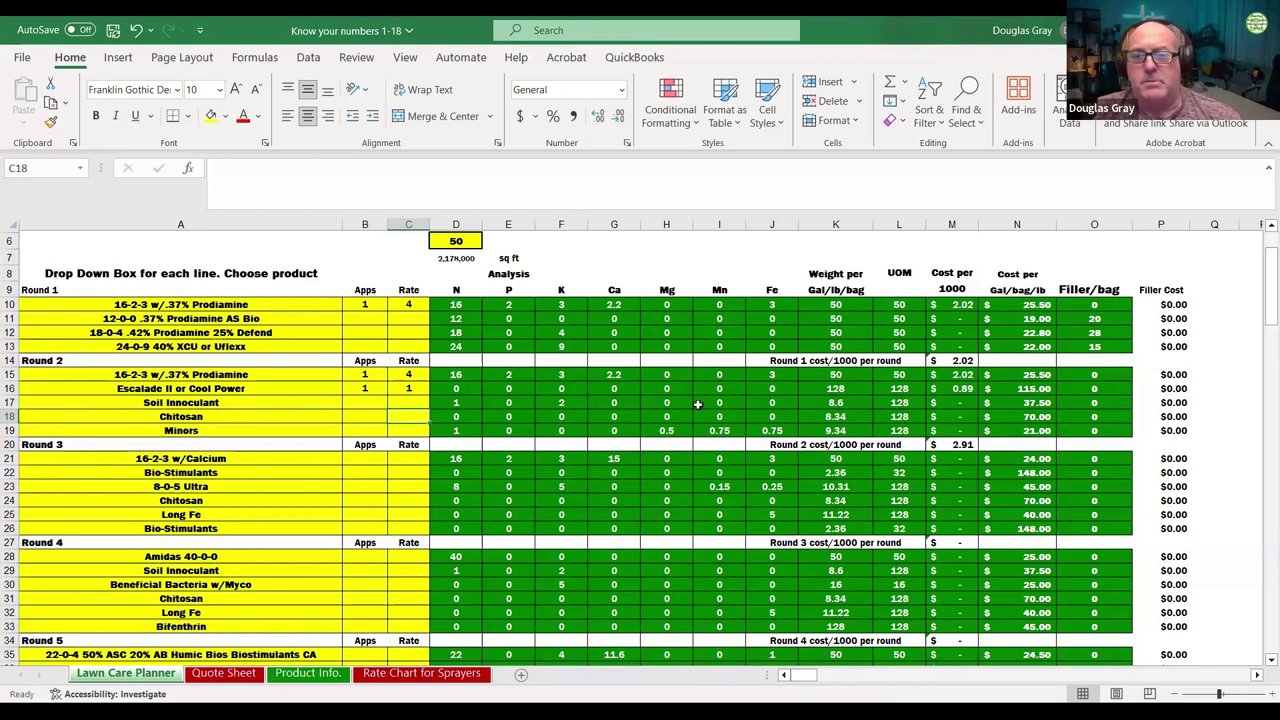
Step: Enter 1 application at a rate of 0.5 for Chitosan in Round 2
{"action": "left_click", "coordinate": [231, 401]}
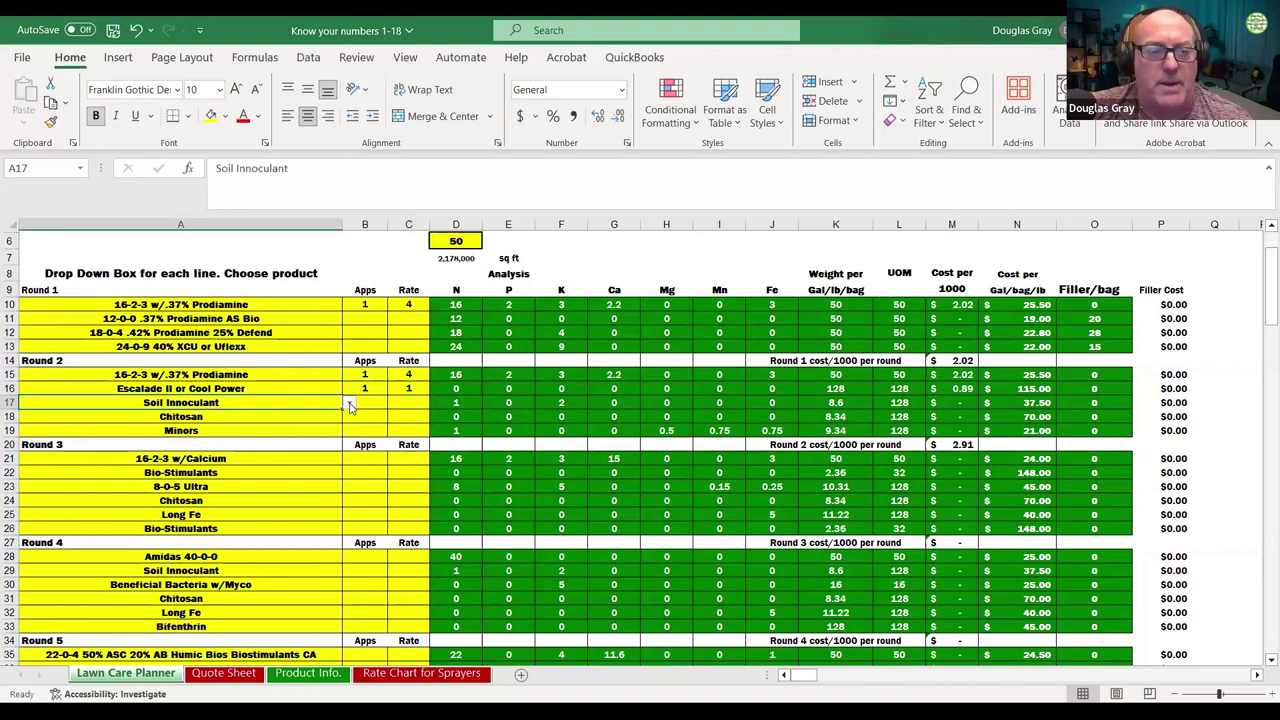
{"action": "left_click", "coordinate": [314, 418]}
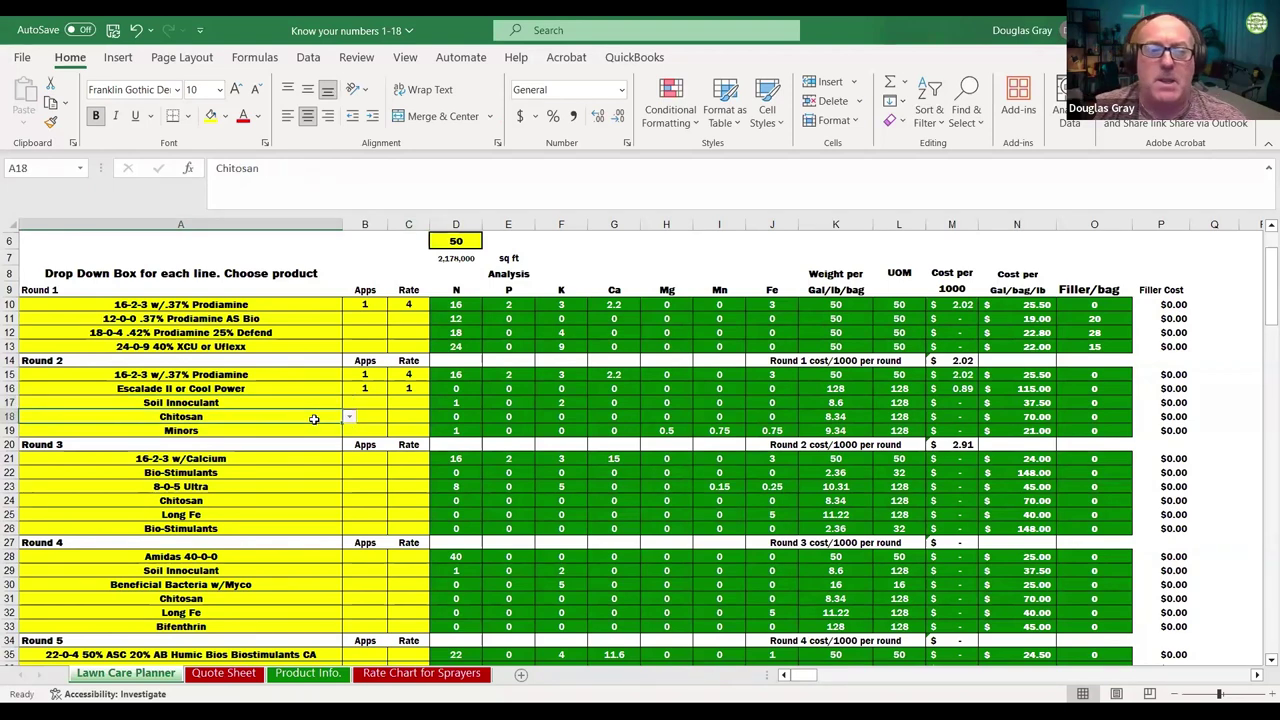
{"action": "left_click", "coordinate": [378, 418]}
{"action": "type", "text": "1"}
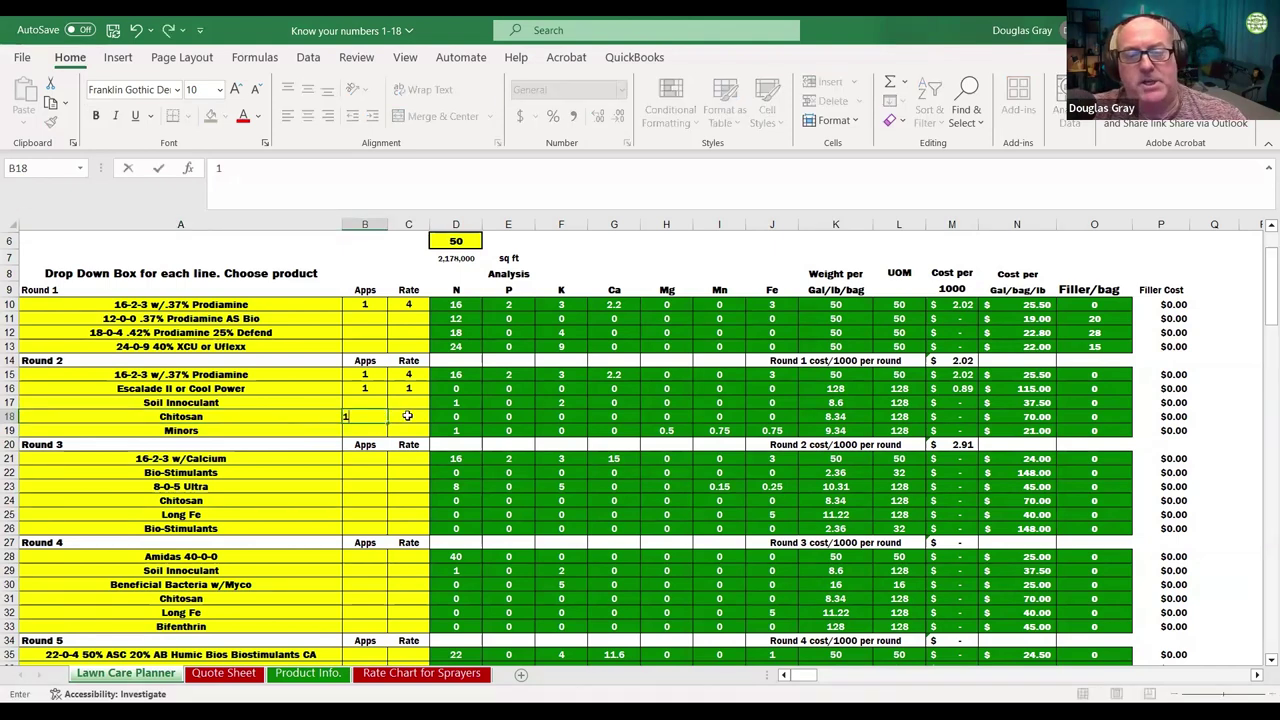
{"action": "left_click", "coordinate": [408, 416]}
{"action": "type", "text": "0.5"}
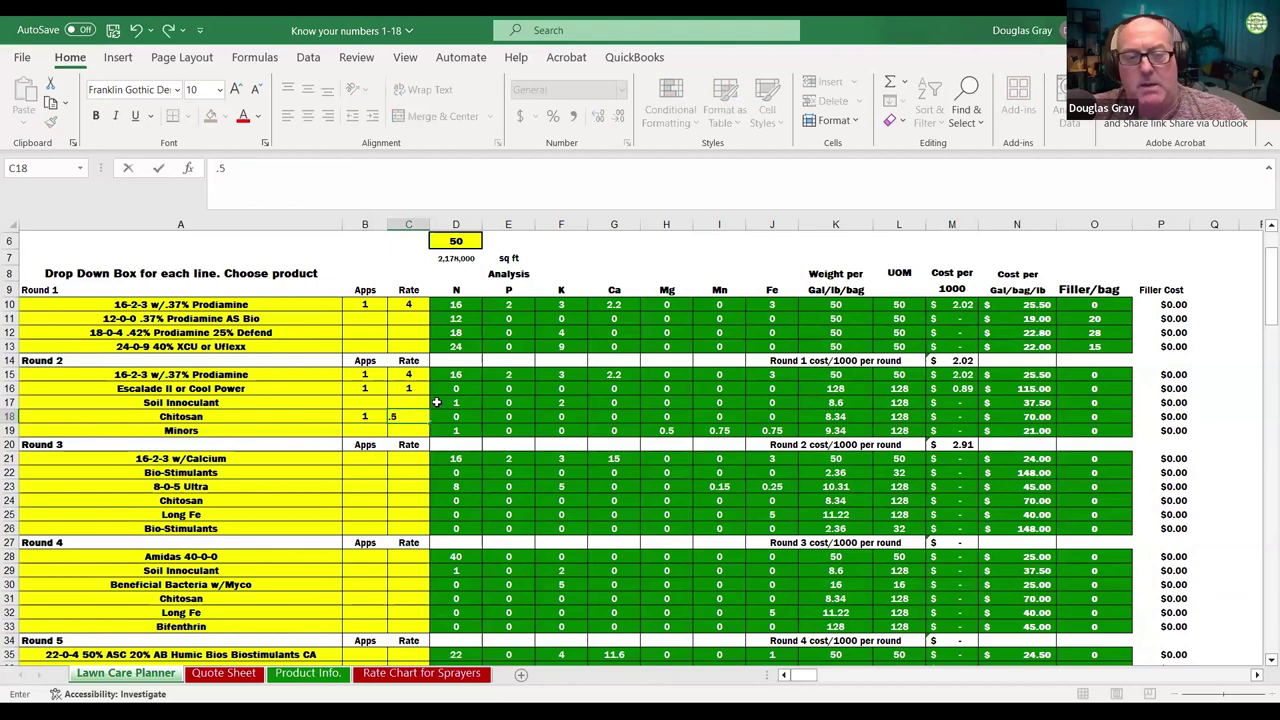
{"action": "left_click", "coordinate": [437, 402]}
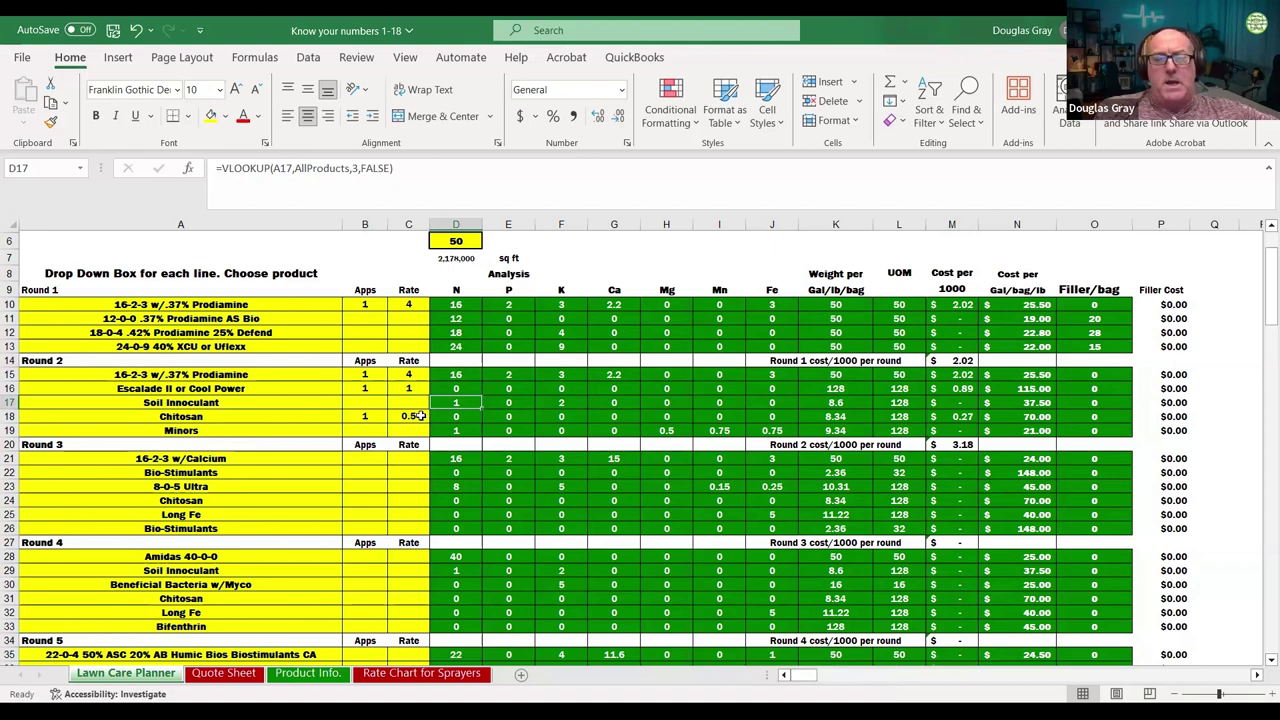
{"action": "left_click", "coordinate": [421, 416]}
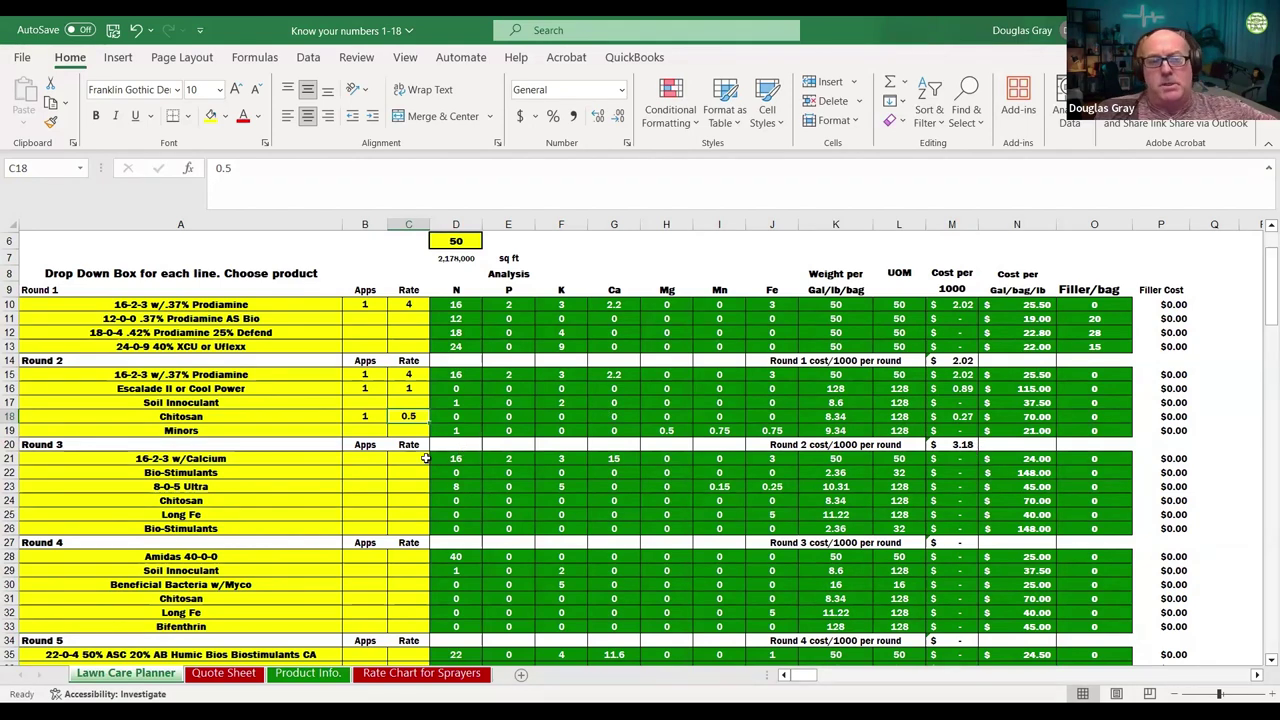
Step: Enter 1 application at a rate of 0.06 for Durentis in the Fungicide Plant Health Program
{"action": "scroll", "coordinate": [278, 488], "scroll_direction": "down", "scroll_amount": 10}
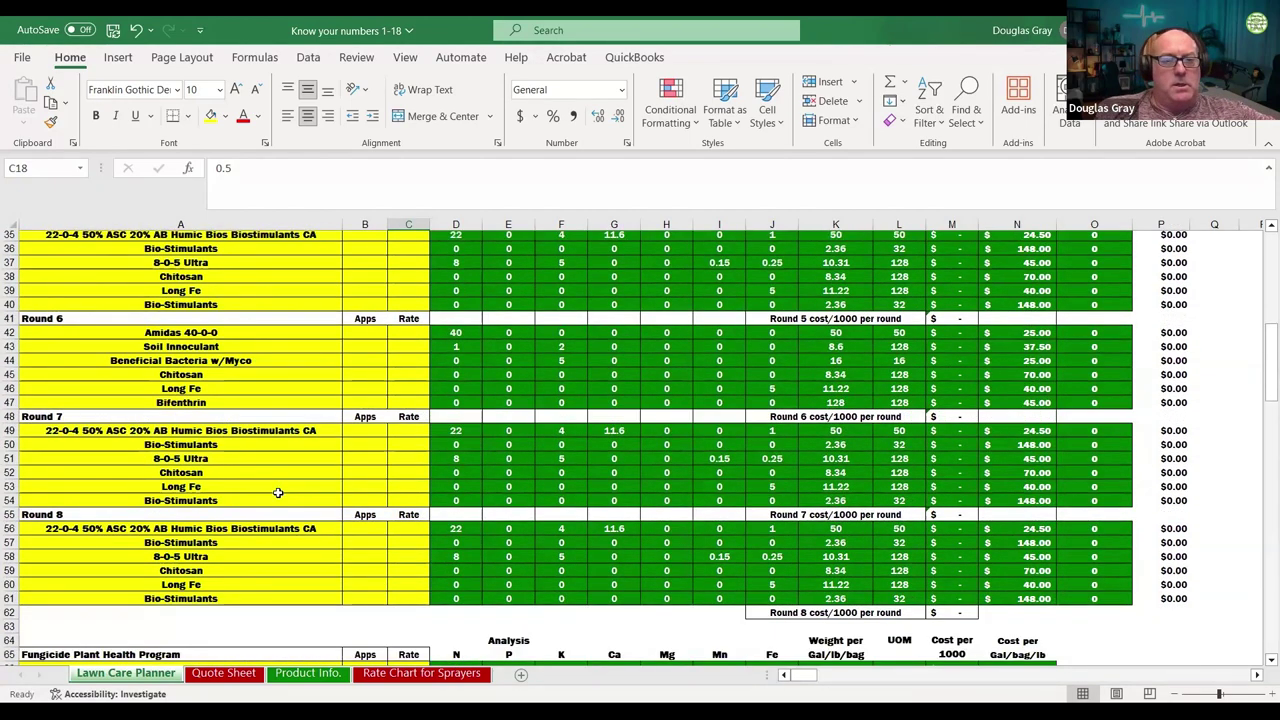
{"action": "scroll", "coordinate": [278, 491], "scroll_direction": "down", "scroll_amount": 2}
{"action": "scroll", "coordinate": [278, 492], "scroll_direction": "down", "scroll_amount": 2}
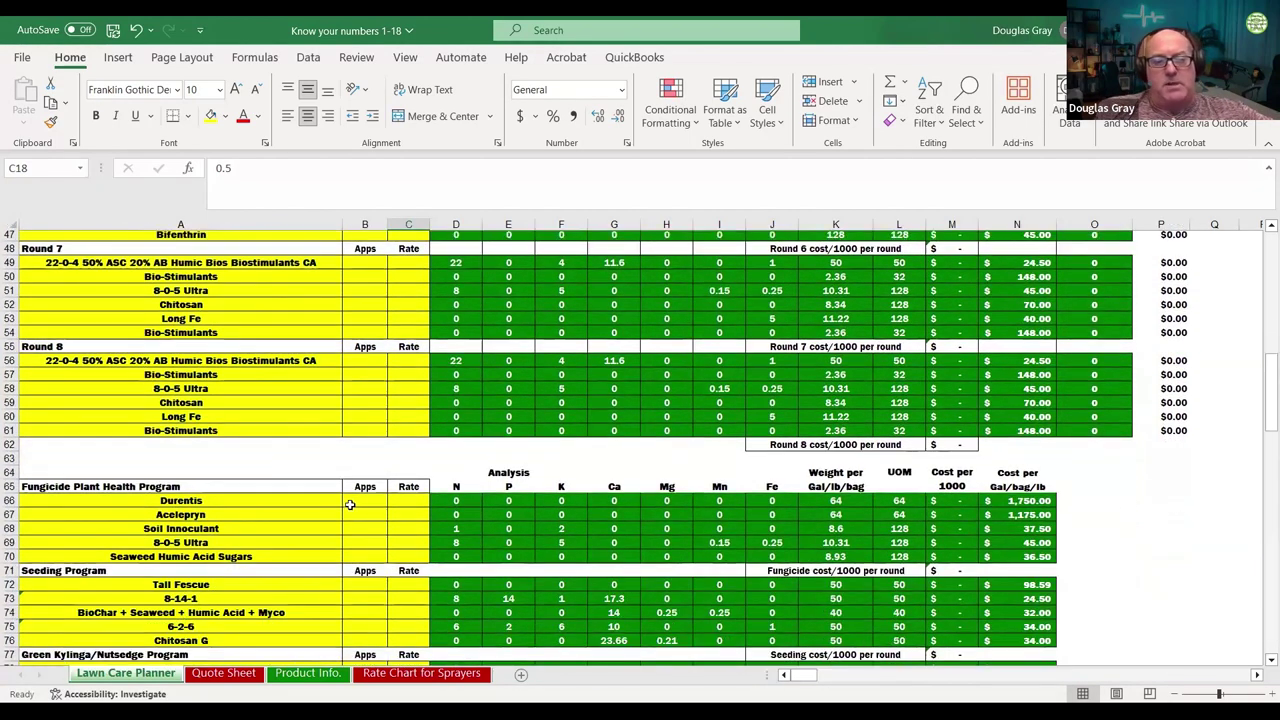
{"action": "left_click", "coordinate": [360, 500]}
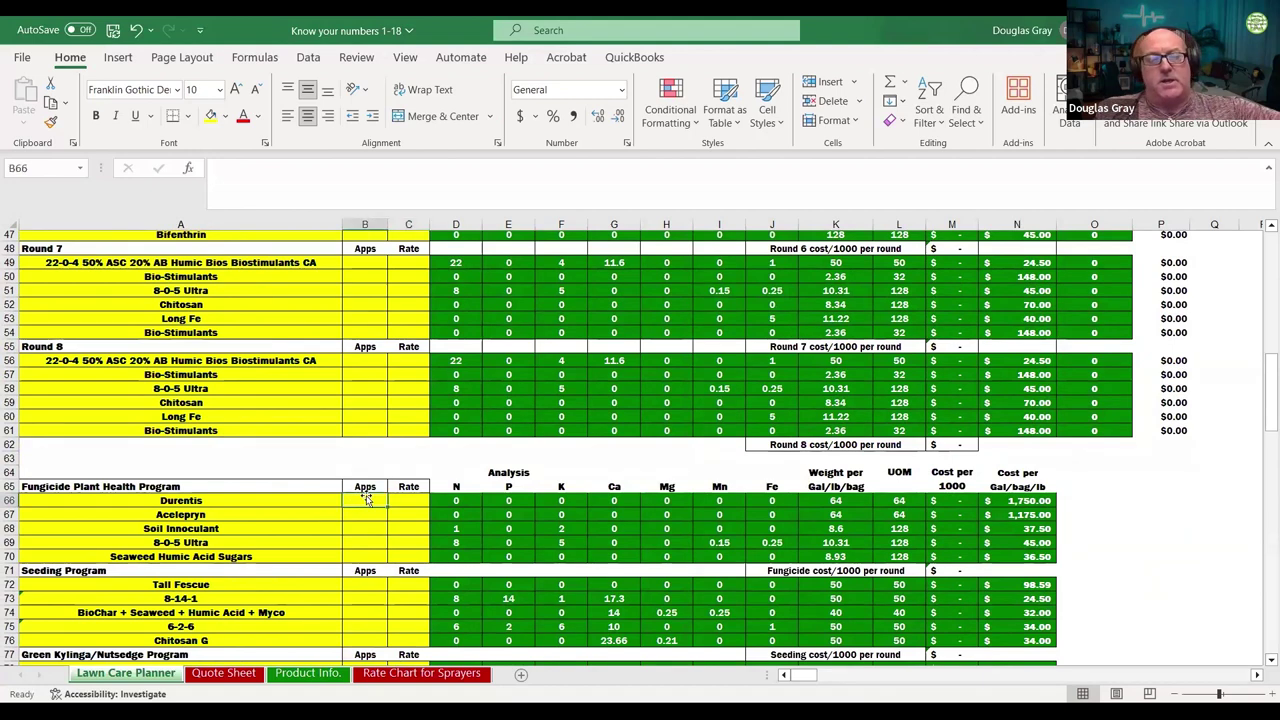
{"action": "type", "text": "1"}
{"action": "left_click", "coordinate": [408, 498]}
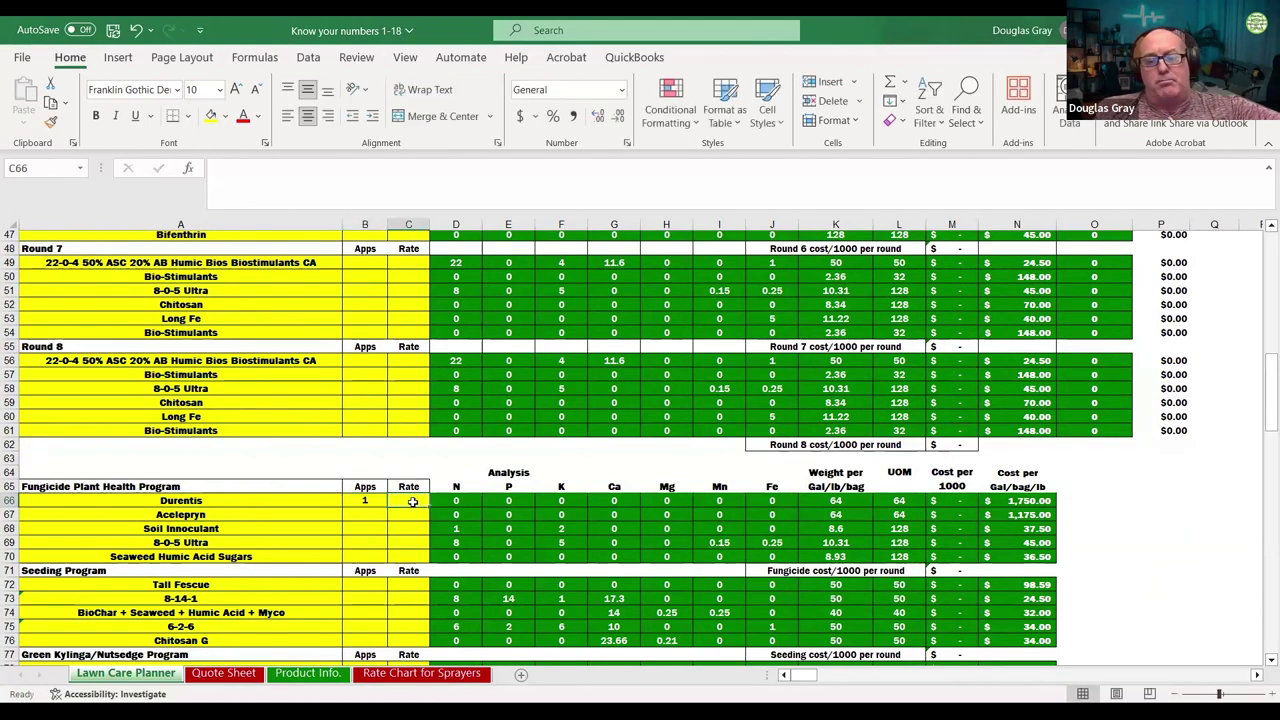
{"action": "type", "text": ".06"}
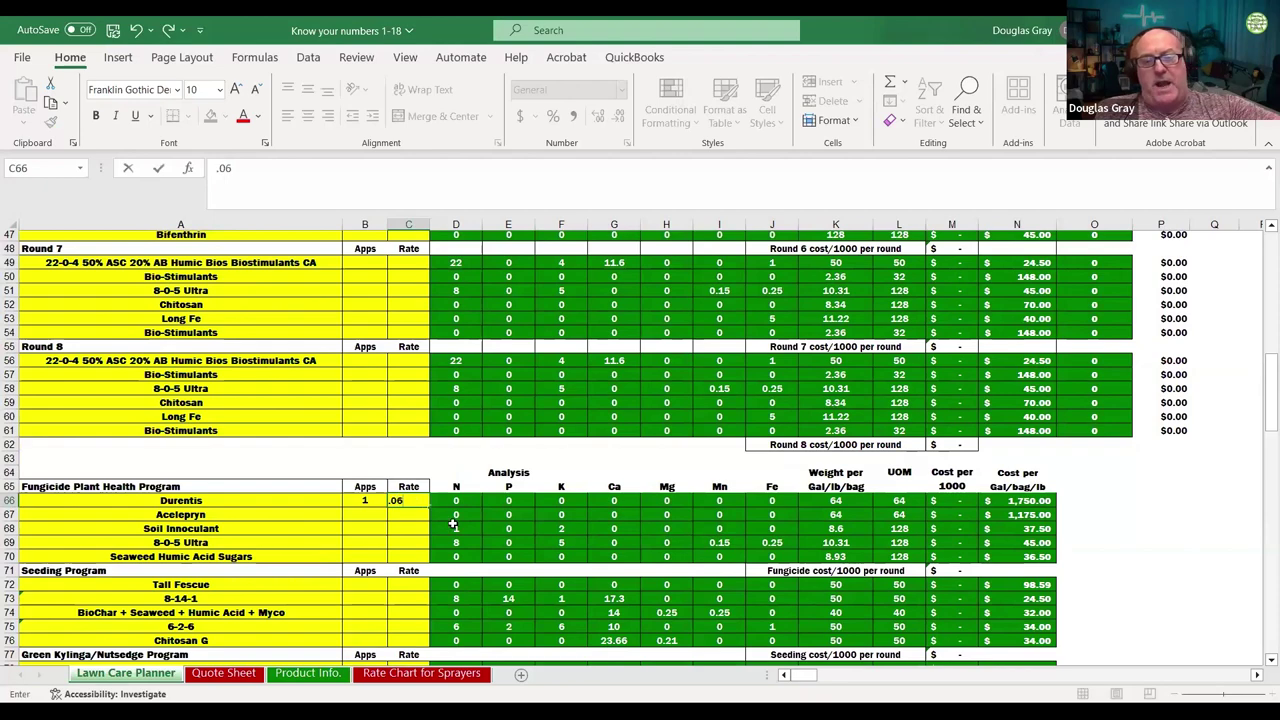
{"action": "left_click", "coordinate": [449, 527]}
Step: Set the total number of applications in the cost summary to 3
{"action": "scroll", "coordinate": [472, 527], "scroll_direction": "up", "scroll_amount": 13}
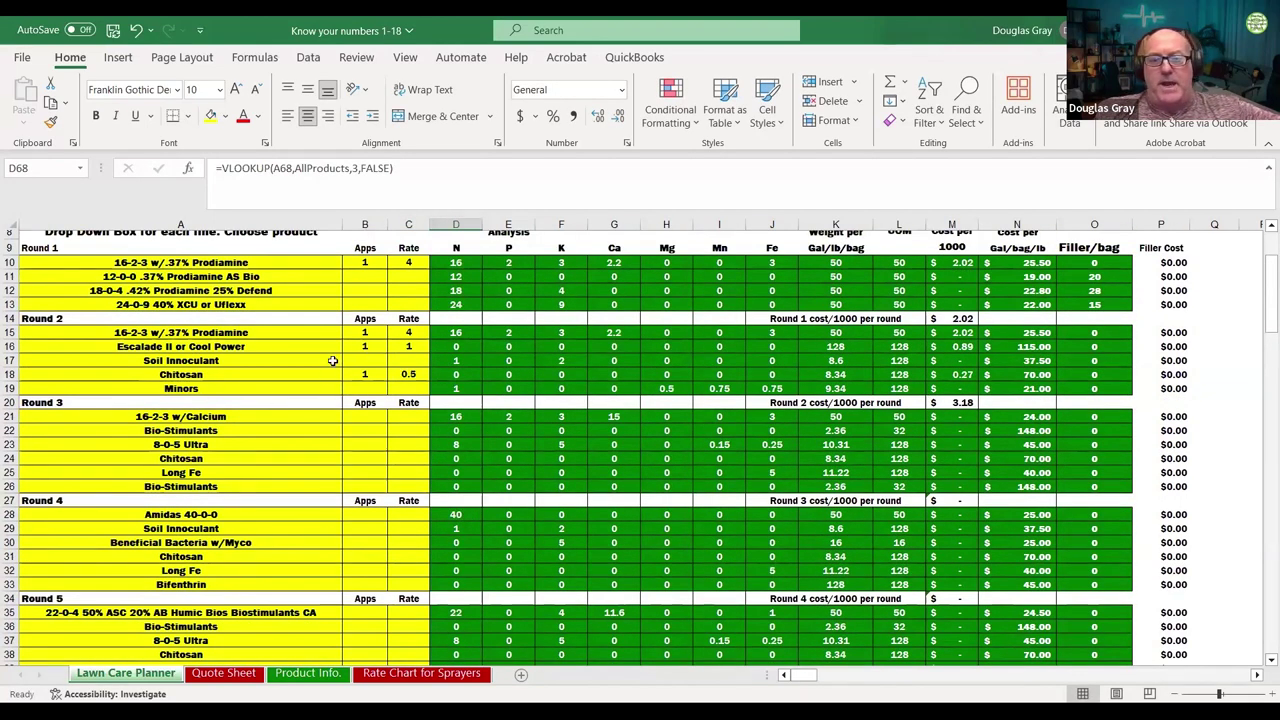
{"action": "scroll", "coordinate": [340, 371], "scroll_direction": "up", "scroll_amount": 3}
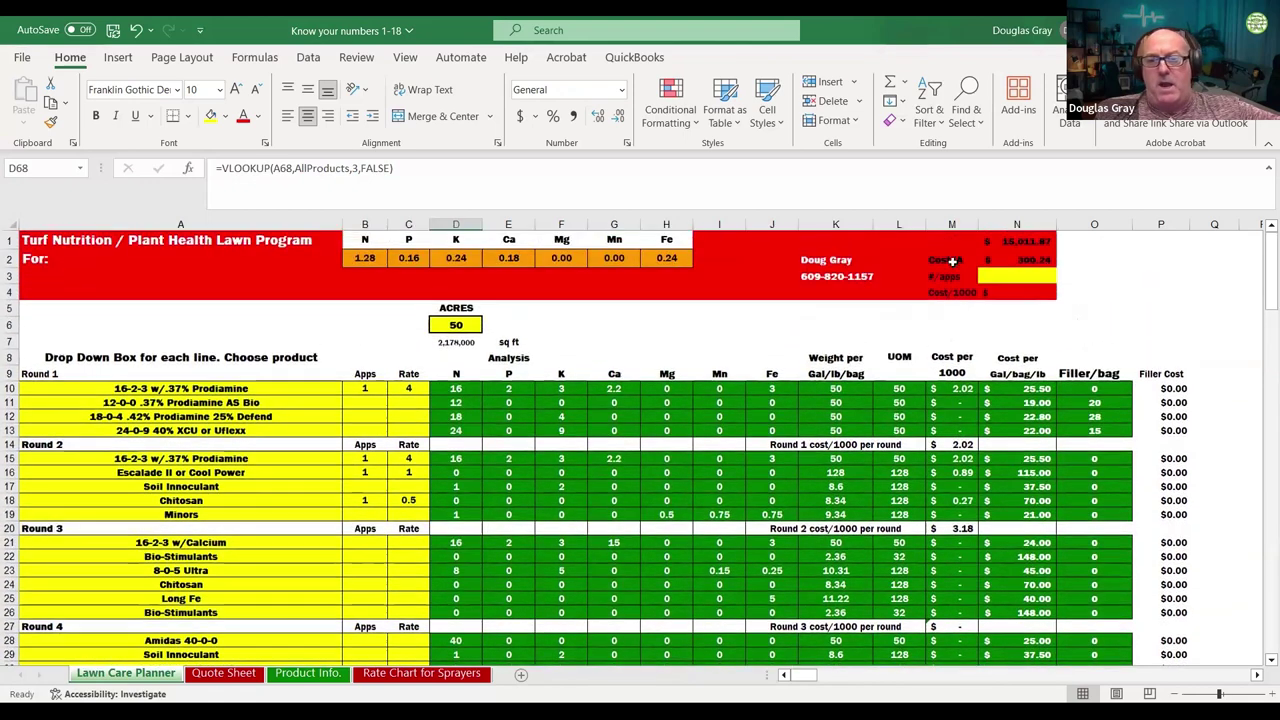
{"action": "left_click", "coordinate": [1040, 276]}
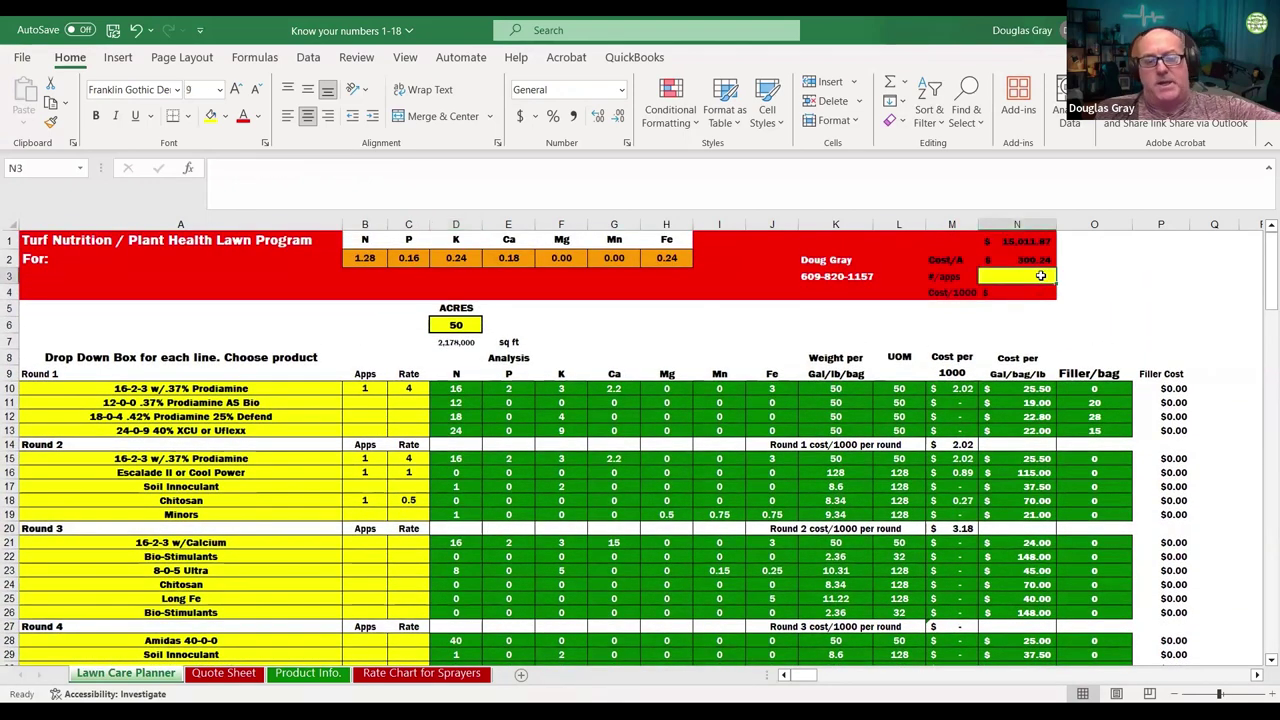
{"action": "type", "text": "3"}
{"action": "left_click", "coordinate": [1088, 290]}
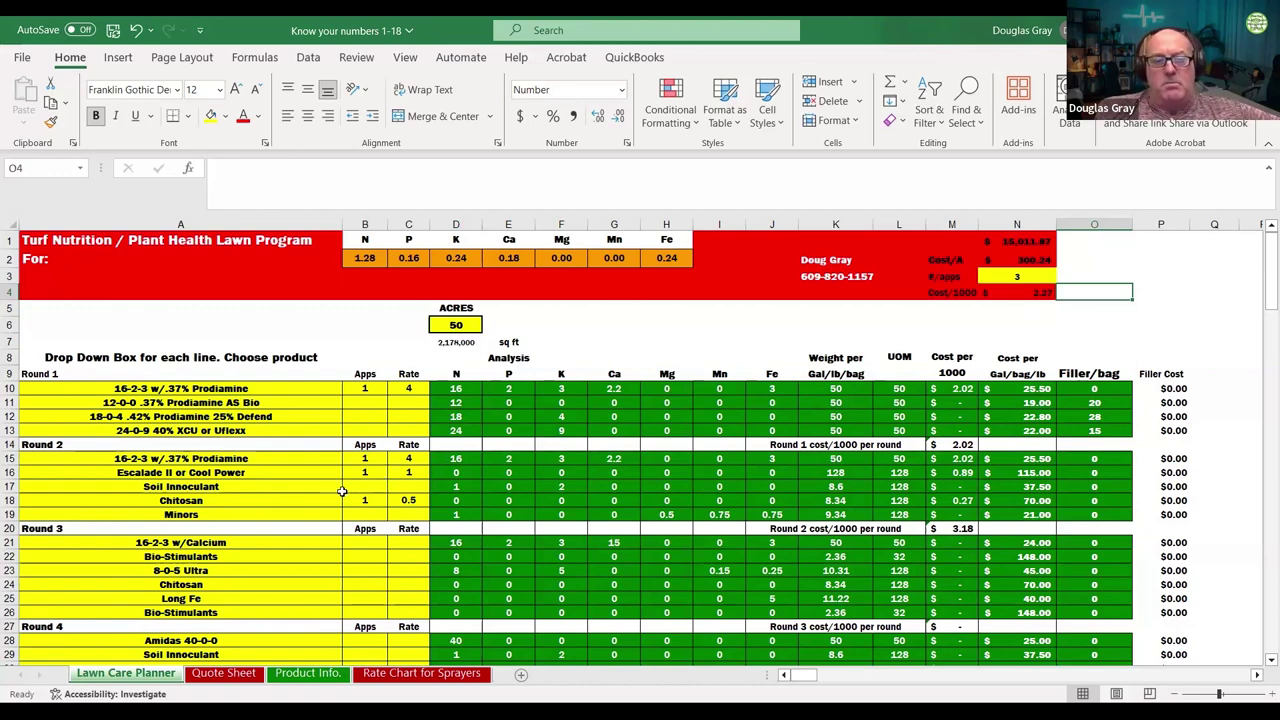
Step: Look through the product choices for the first line of Round 3
{"action": "scroll", "coordinate": [330, 490], "scroll_direction": "down", "scroll_amount": 2}
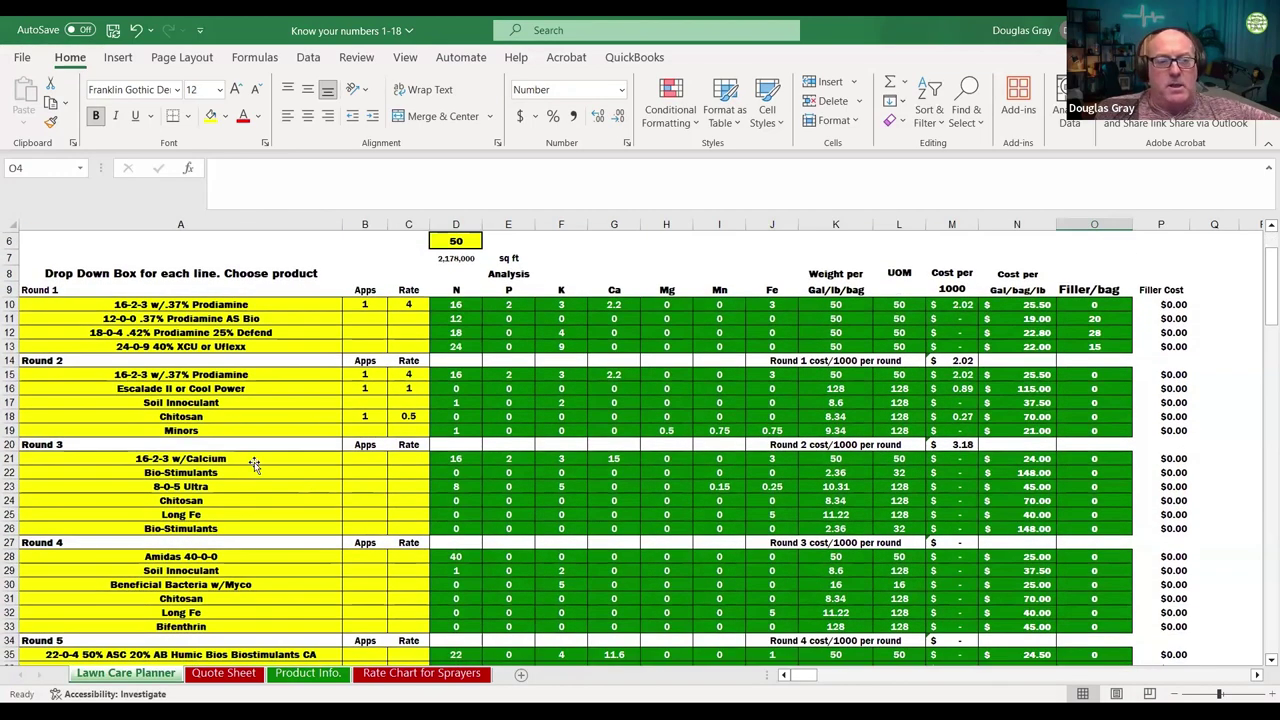
{"action": "left_click", "coordinate": [255, 463]}
{"action": "left_click", "coordinate": [349, 459]}
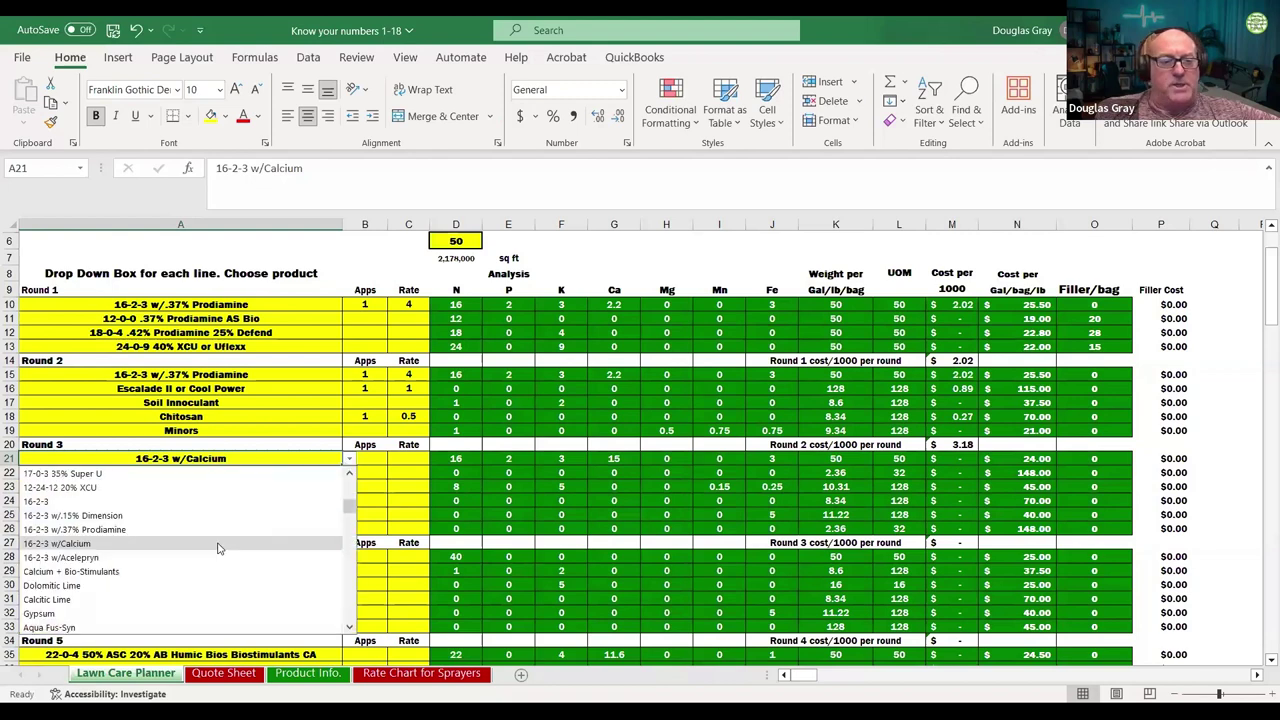
{"action": "scroll", "coordinate": [193, 550], "scroll_direction": "down", "scroll_amount": 5}
{"action": "scroll", "coordinate": [195, 561], "scroll_direction": "down", "scroll_amount": 8}
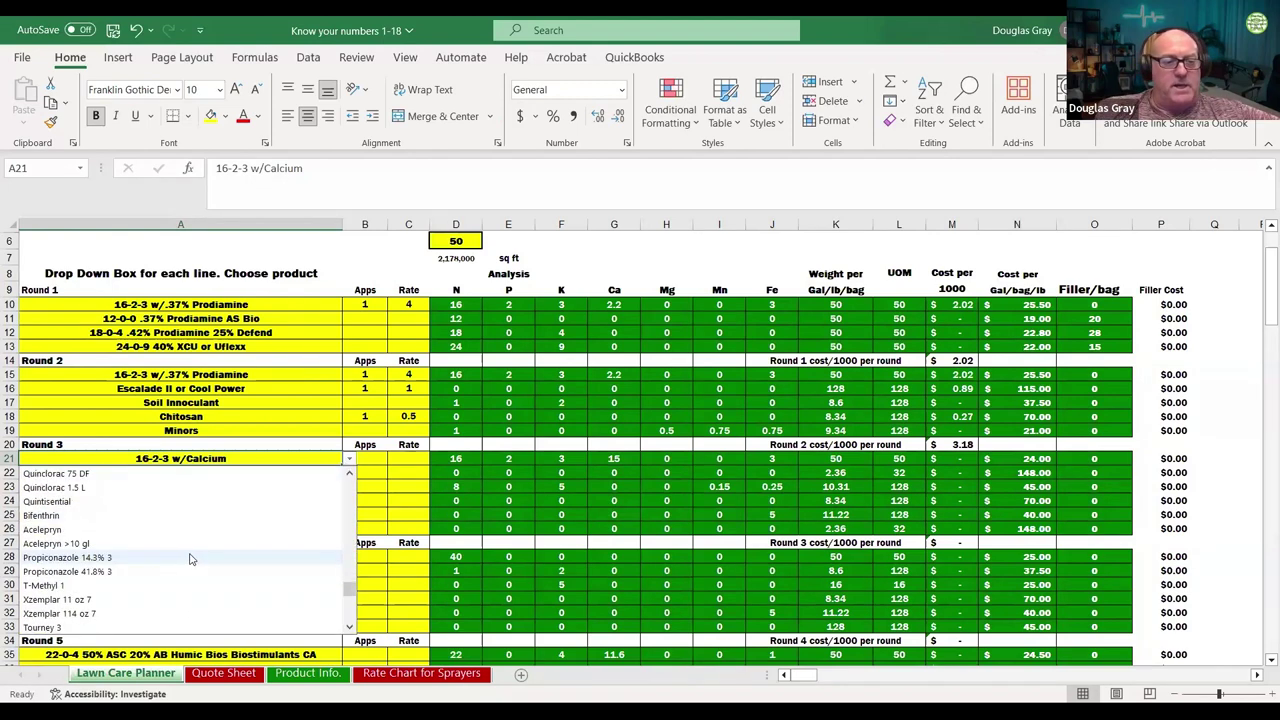
{"action": "scroll", "coordinate": [195, 564], "scroll_direction": "down", "scroll_amount": 6}
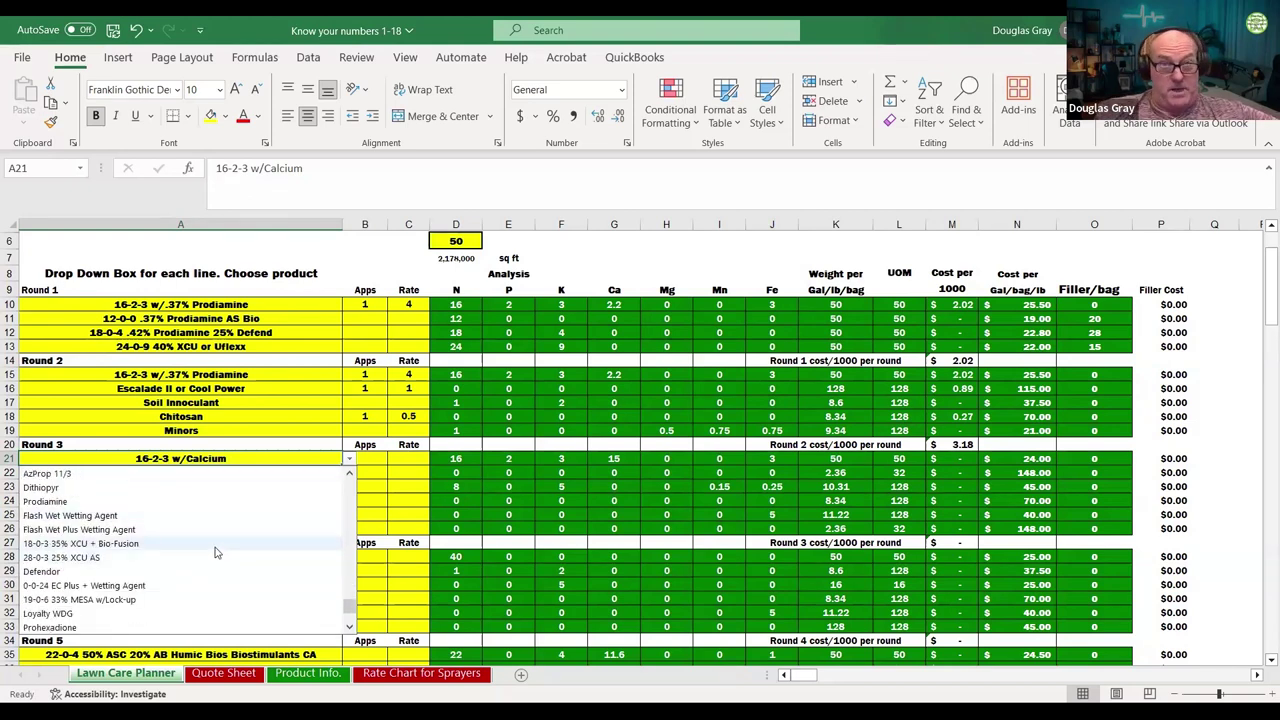
{"action": "scroll", "coordinate": [208, 551], "scroll_direction": "up", "scroll_amount": 5}
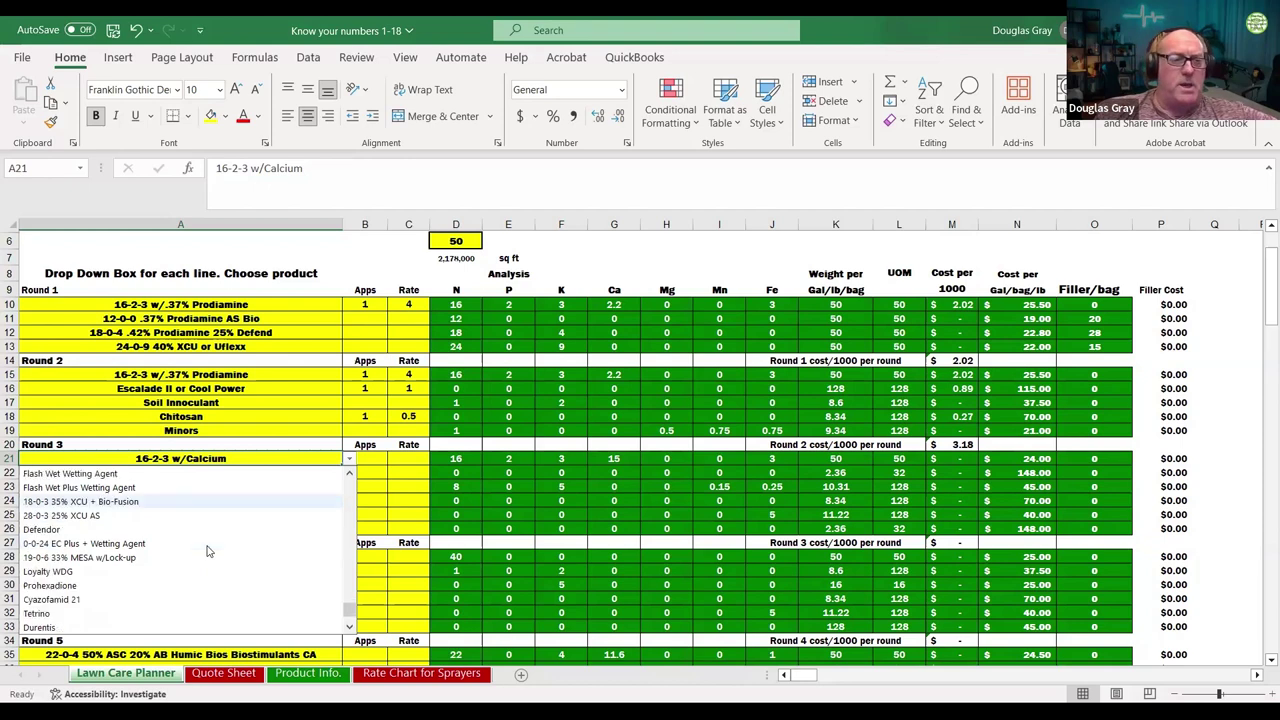
{"action": "scroll", "coordinate": [208, 551], "scroll_direction": "up", "scroll_amount": 2}
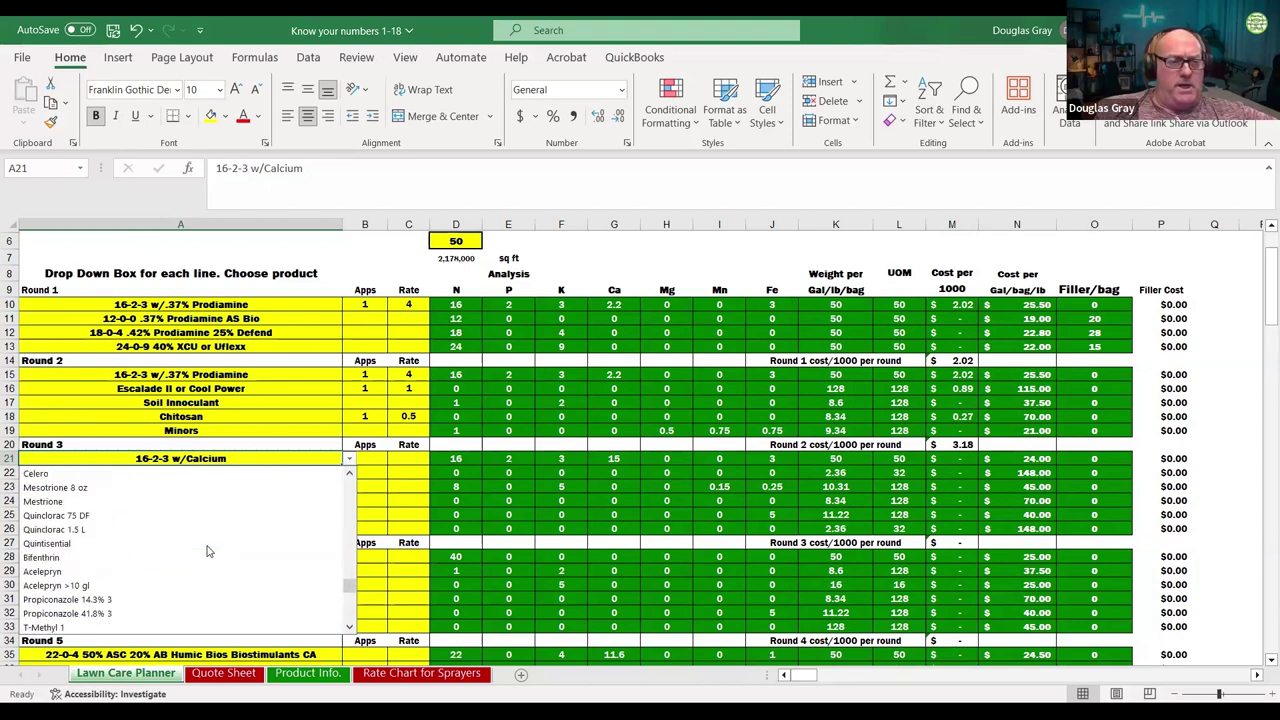
{"action": "scroll", "coordinate": [208, 551], "scroll_direction": "up", "scroll_amount": 6}
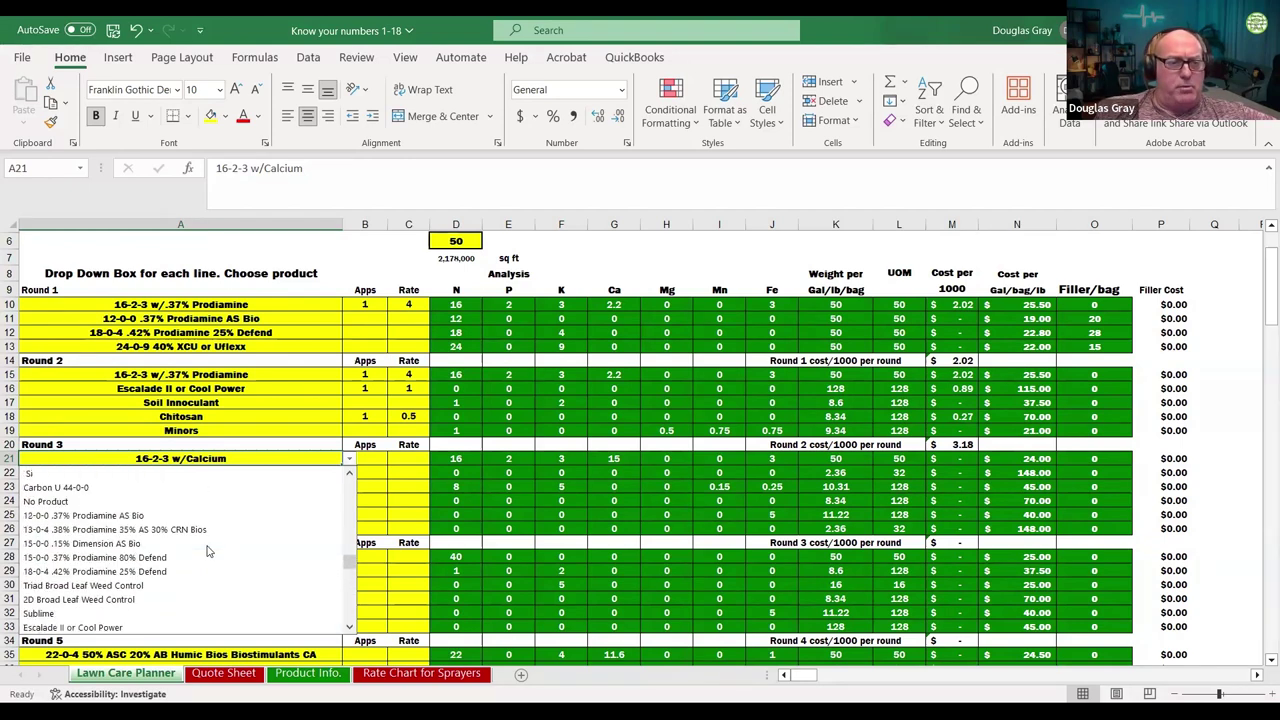
{"action": "scroll", "coordinate": [204, 551], "scroll_direction": "up", "scroll_amount": 1}
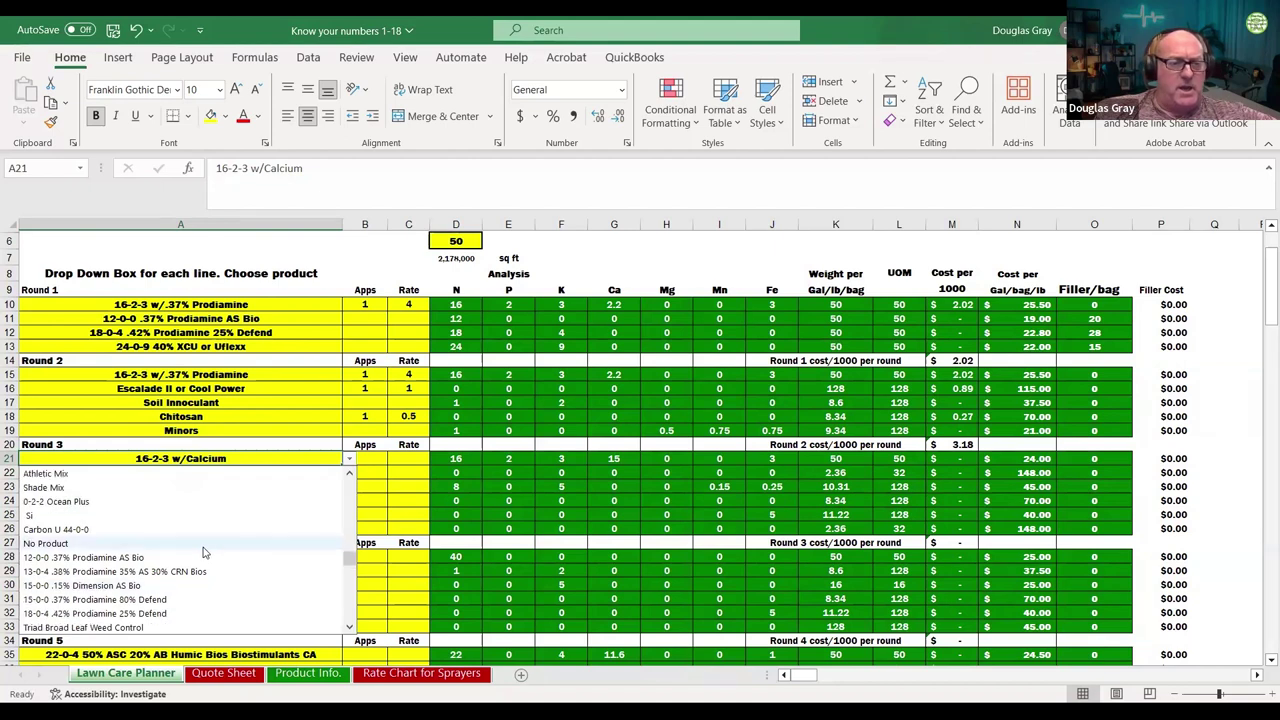
{"action": "scroll", "coordinate": [202, 552], "scroll_direction": "up", "scroll_amount": 1}
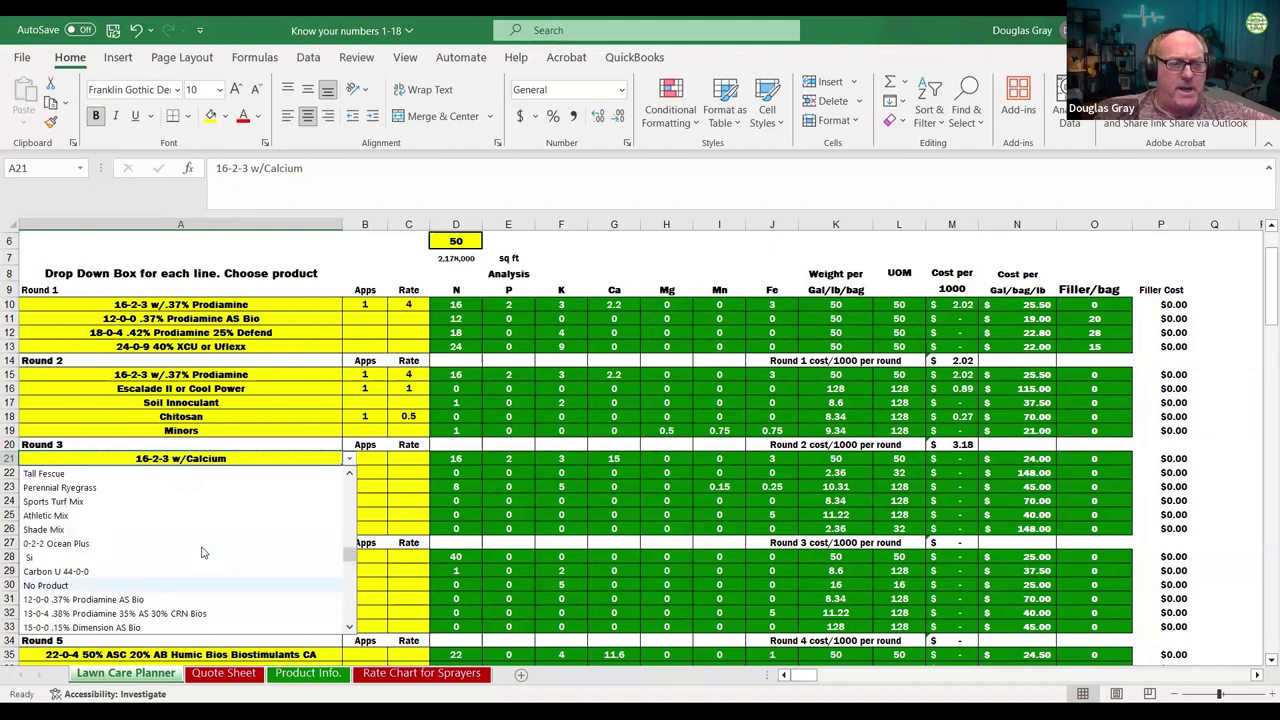
{"action": "scroll", "coordinate": [202, 552], "scroll_direction": "up", "scroll_amount": 4}
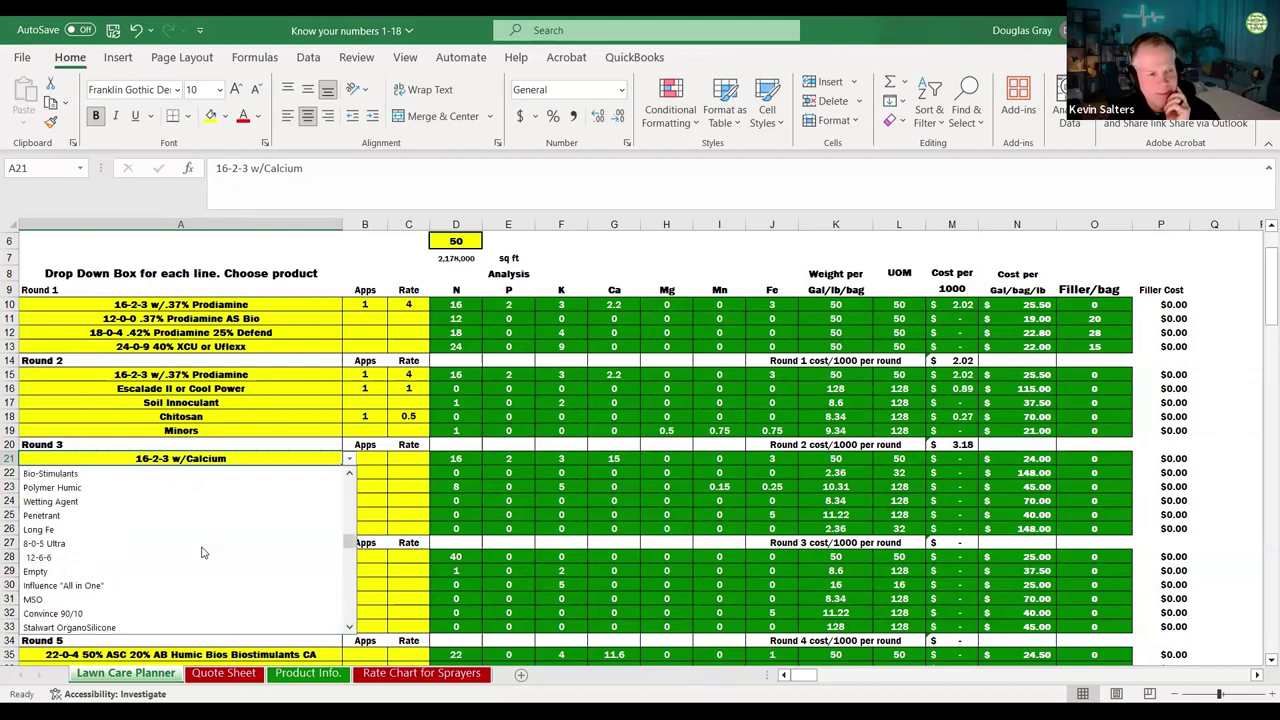
{"action": "scroll", "coordinate": [202, 552], "scroll_direction": "up", "scroll_amount": 2}
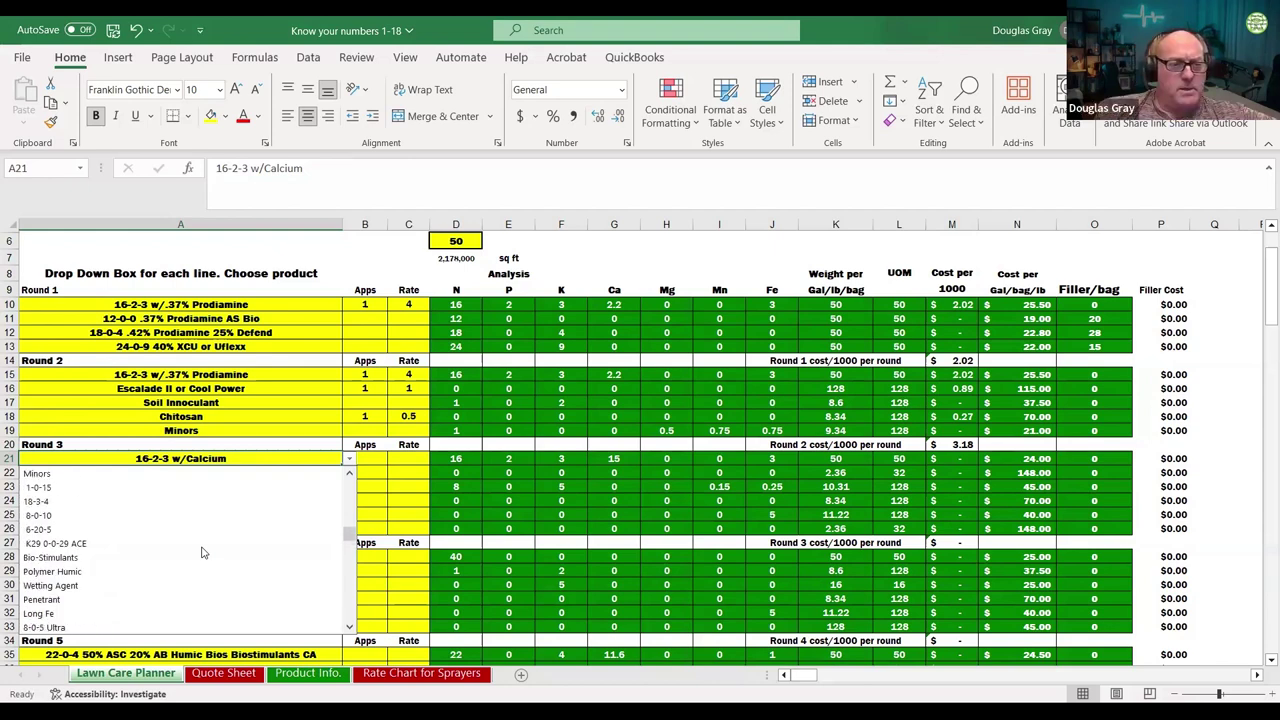
{"action": "scroll", "coordinate": [202, 552], "scroll_direction": "down", "scroll_amount": 3}
{"action": "scroll", "coordinate": [202, 552], "scroll_direction": "down", "scroll_amount": 4}
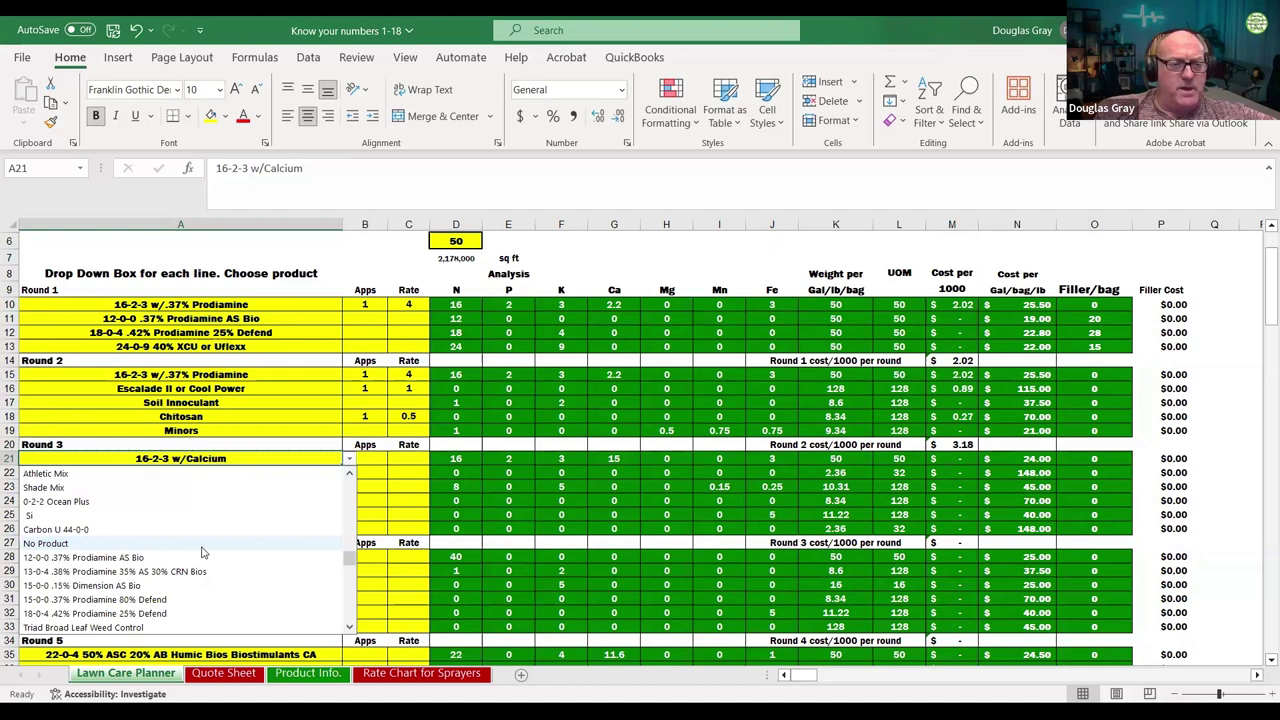
{"action": "scroll", "coordinate": [202, 552], "scroll_direction": "down", "scroll_amount": 3}
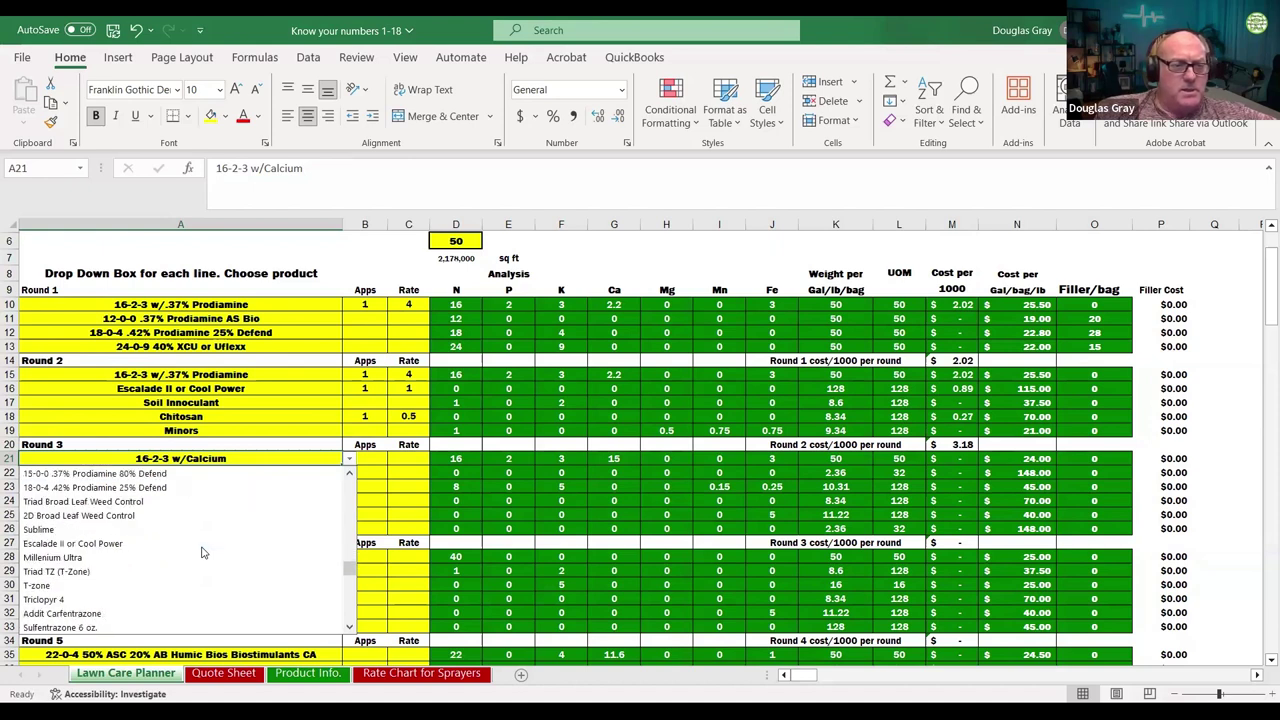
{"action": "scroll", "coordinate": [202, 552], "scroll_direction": "down", "scroll_amount": 6}
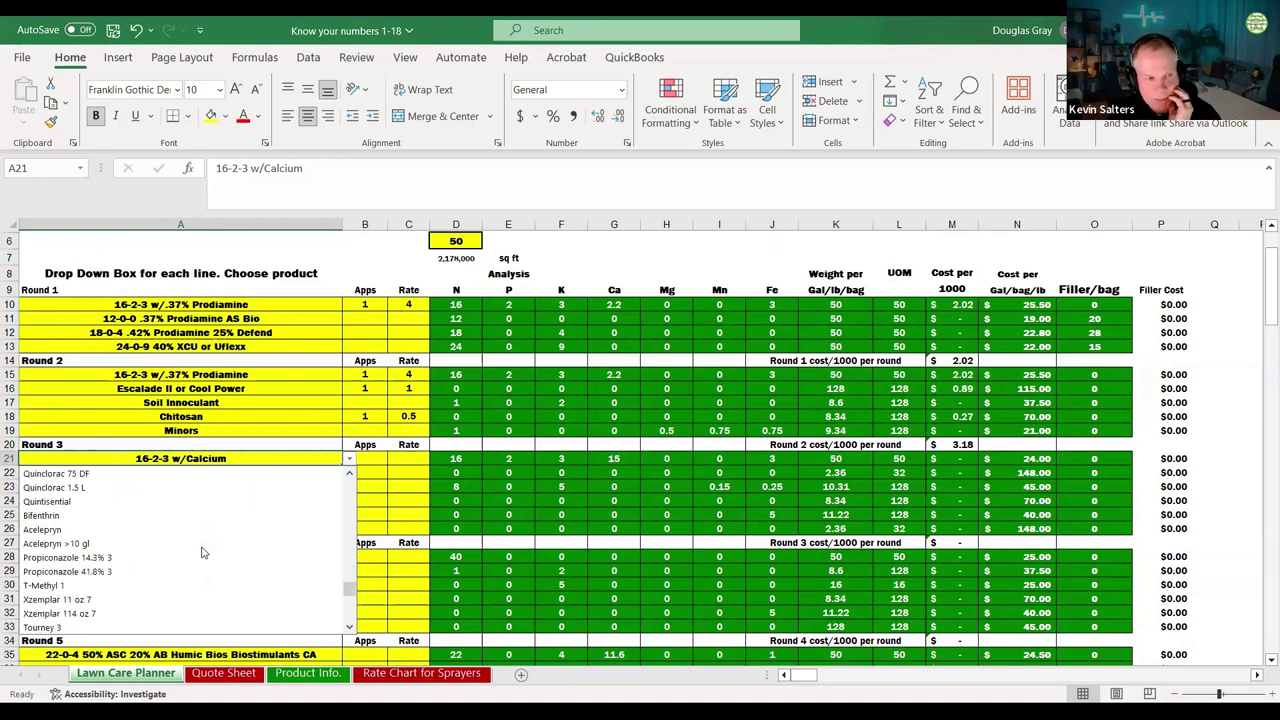
{"action": "scroll", "coordinate": [202, 552], "scroll_direction": "up", "scroll_amount": 10}
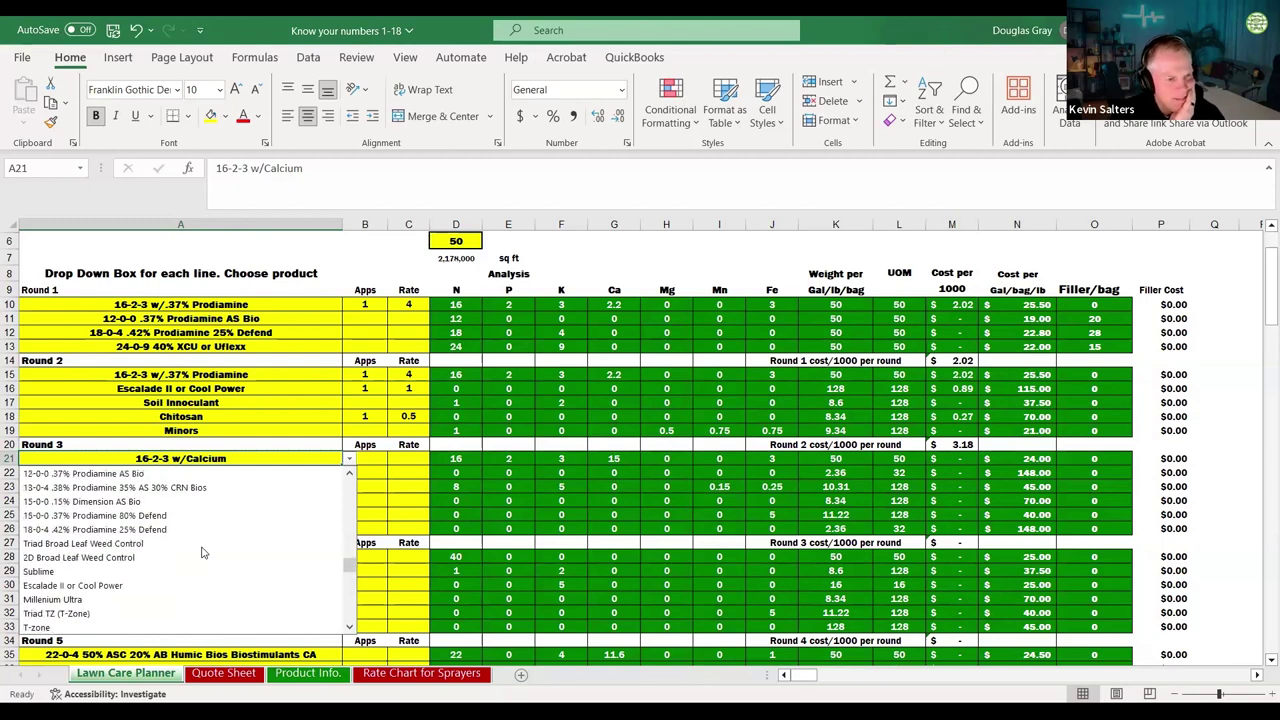
{"action": "scroll", "coordinate": [202, 552], "scroll_direction": "up", "scroll_amount": 3}
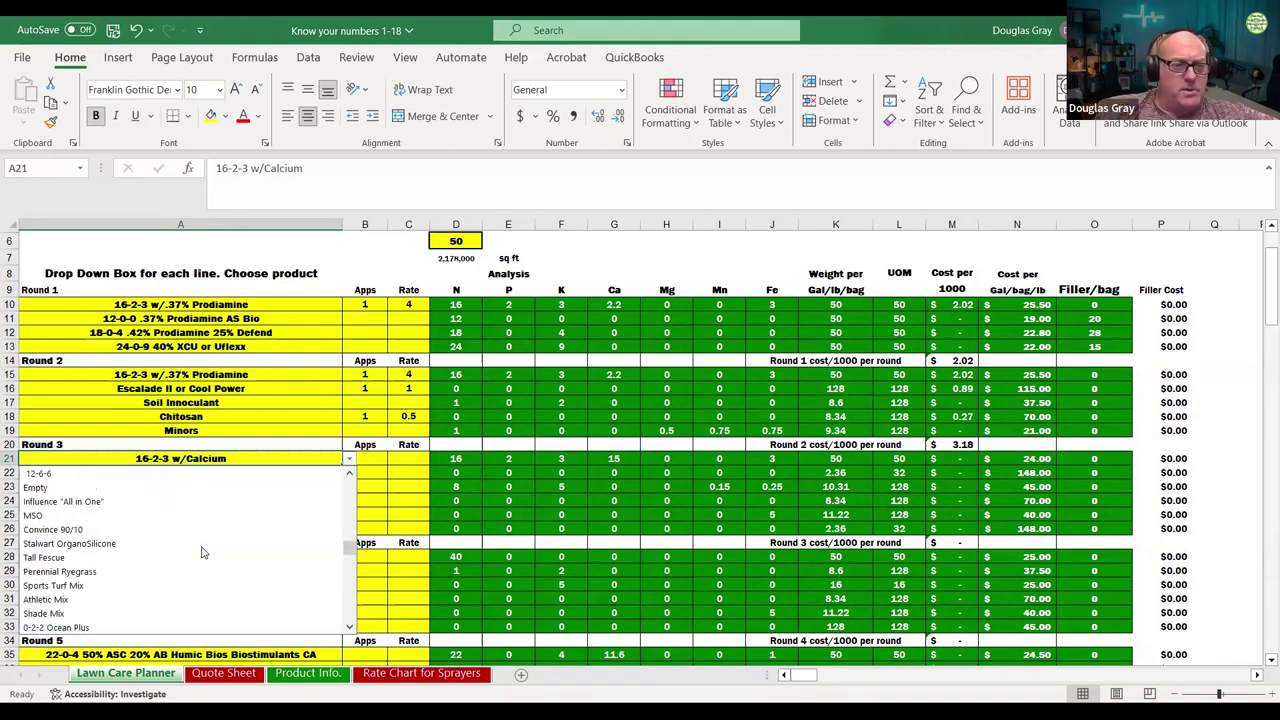
{"action": "left_click", "coordinate": [385, 510]}
Step: Copy the Amidas 40-0-0 product from Round 6 into the first product line of Round 3
{"action": "scroll", "coordinate": [330, 525], "scroll_direction": "down", "scroll_amount": 5}
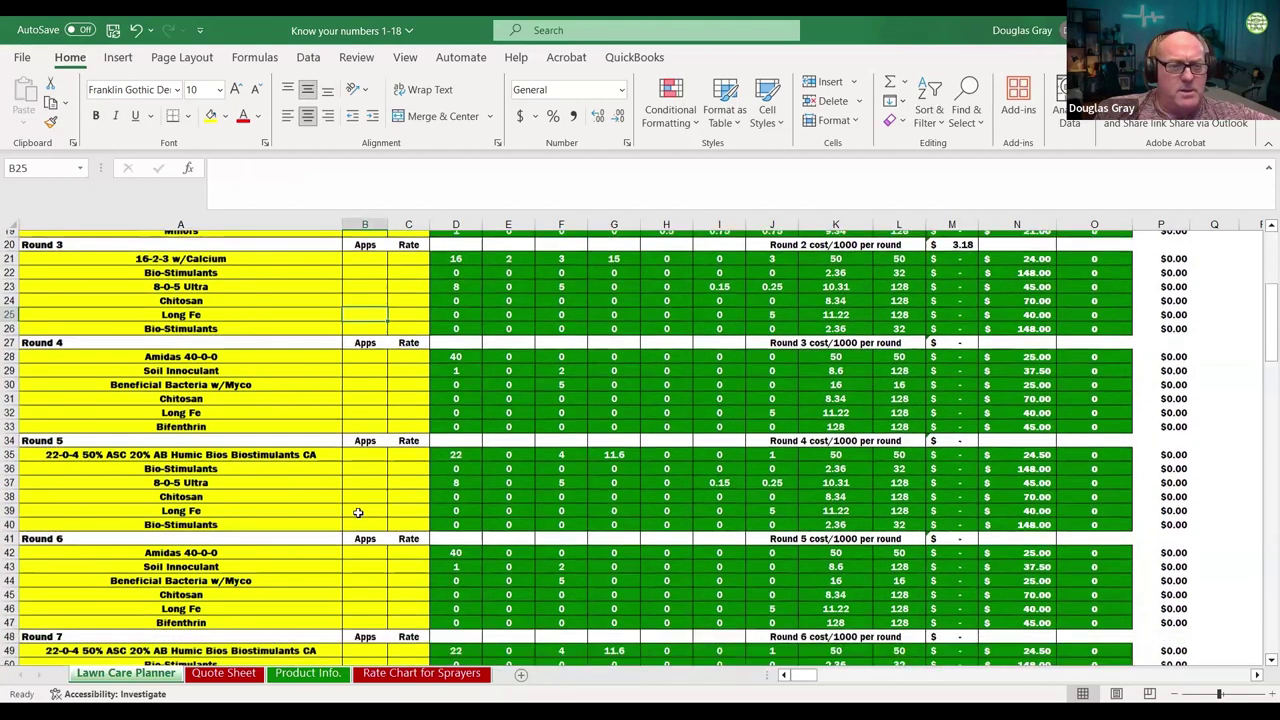
{"action": "left_click", "coordinate": [277, 542]}
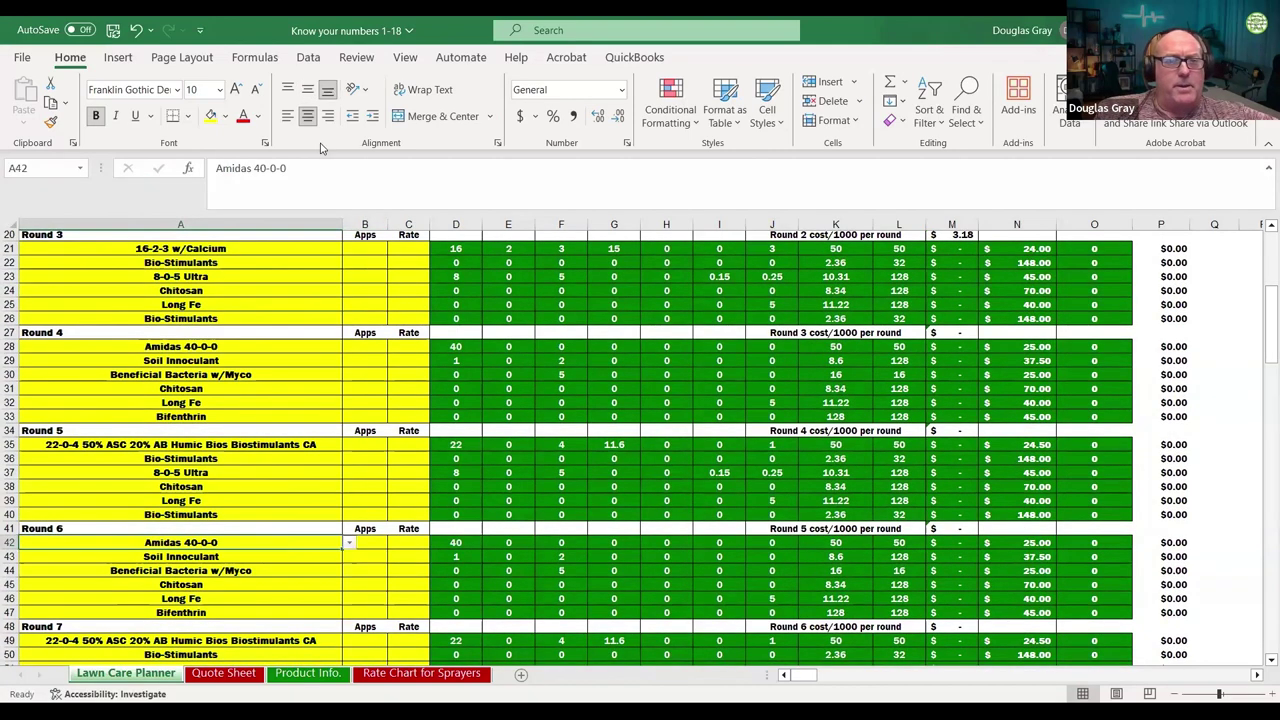
{"action": "right_click", "coordinate": [277, 542]}
{"action": "left_click", "coordinate": [320, 159]}
{"action": "scroll", "coordinate": [200, 450], "scroll_direction": "up", "scroll_amount": 6}
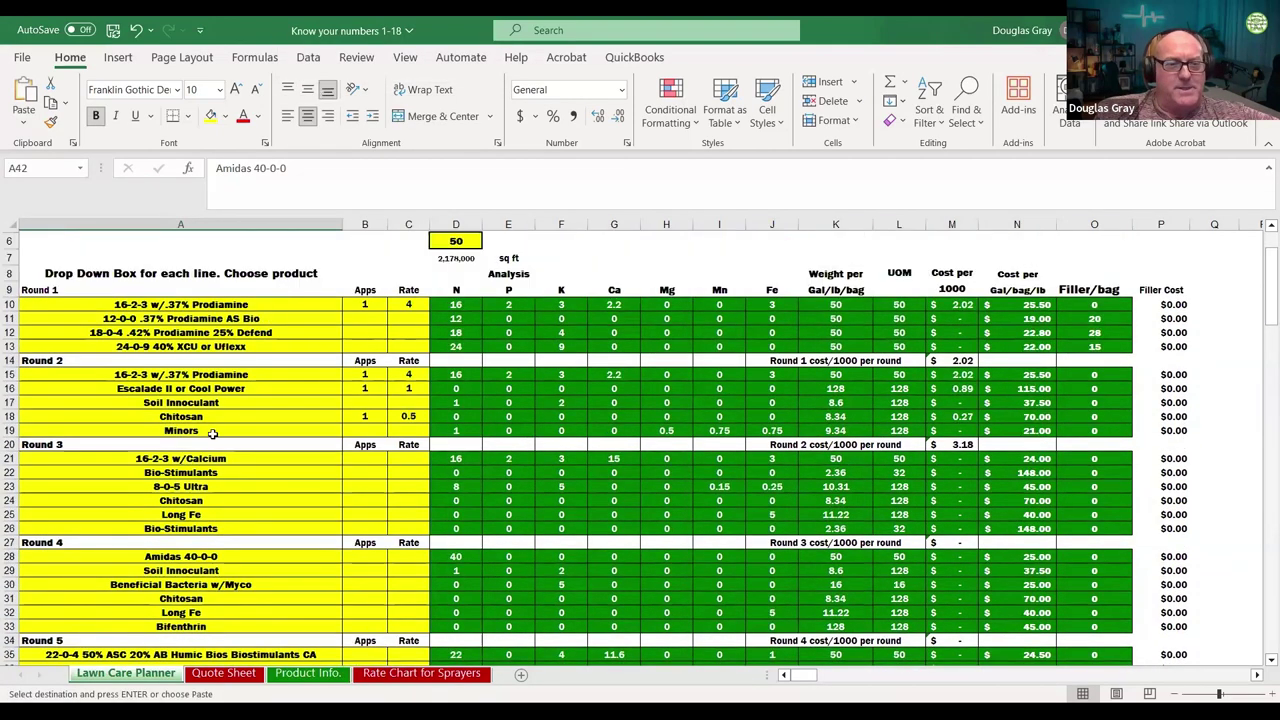
{"action": "left_click", "coordinate": [199, 501]}
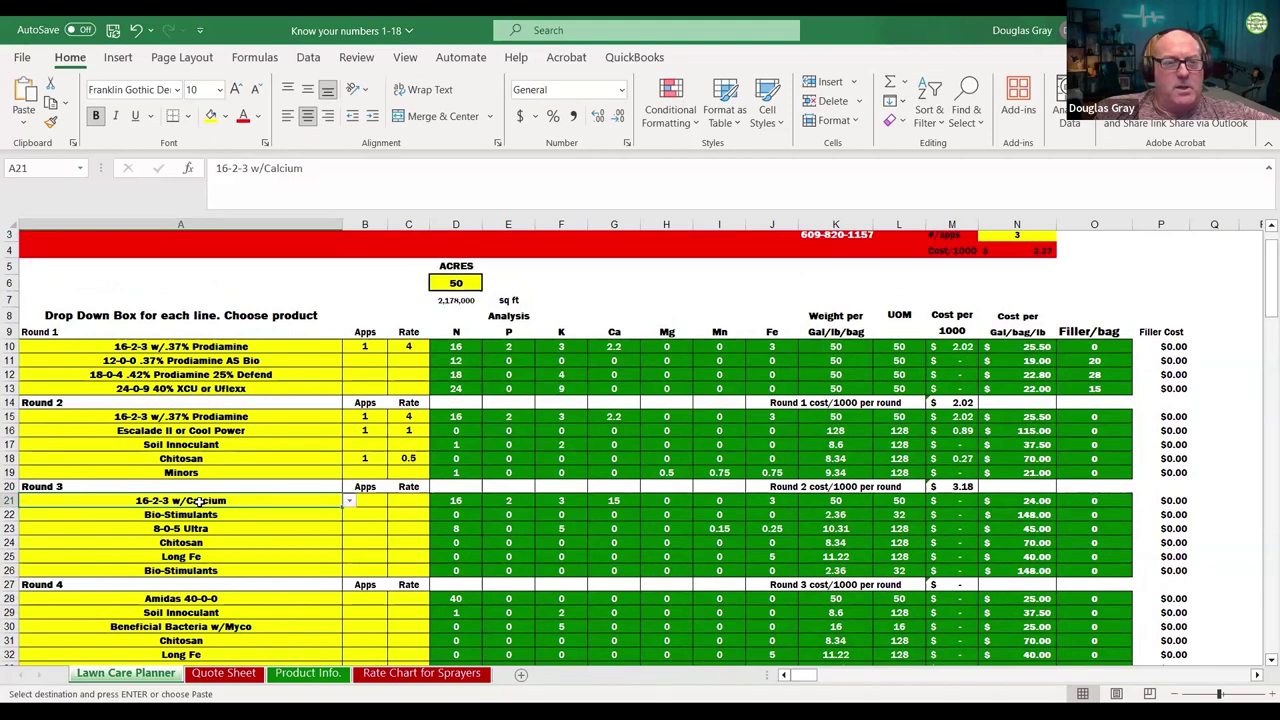
{"action": "right_click", "coordinate": [201, 502]}
{"action": "left_click", "coordinate": [240, 213]}
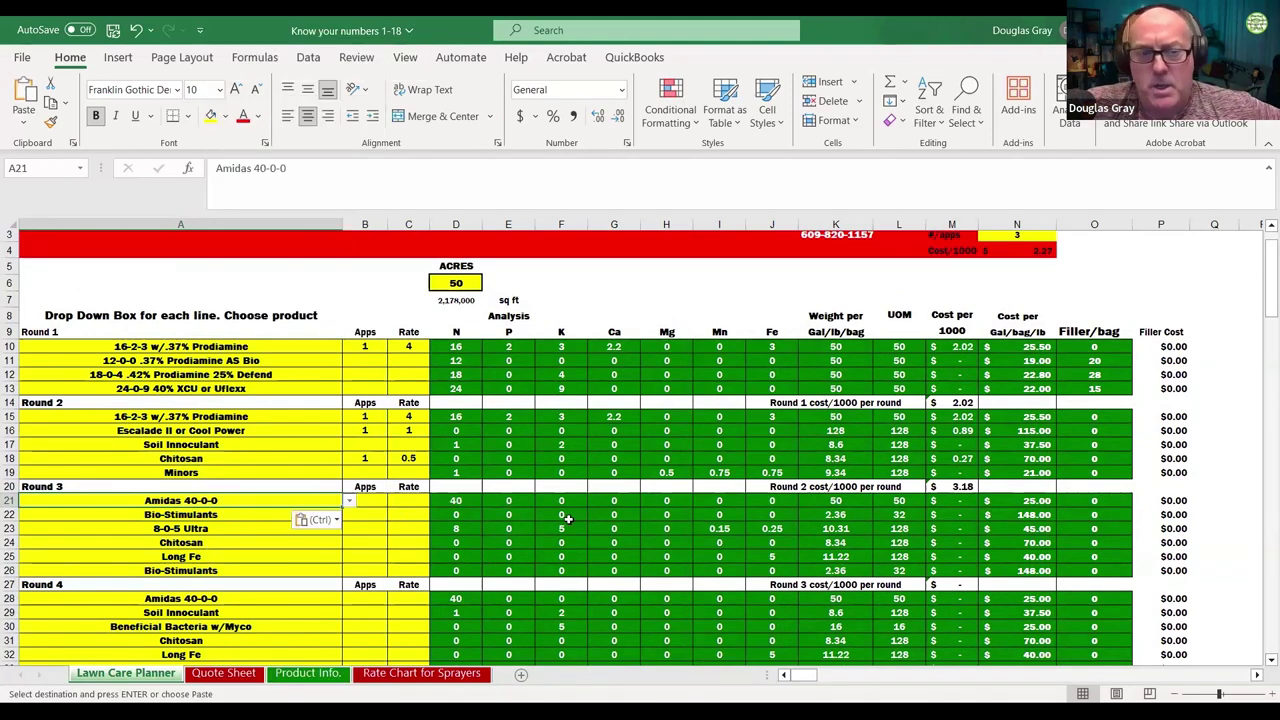
Step: Enter 1 application at a rate of 0.7 for Amidas 40-0-0 in Round 3
{"action": "left_click", "coordinate": [380, 508]}
{"action": "type", "text": "1"}
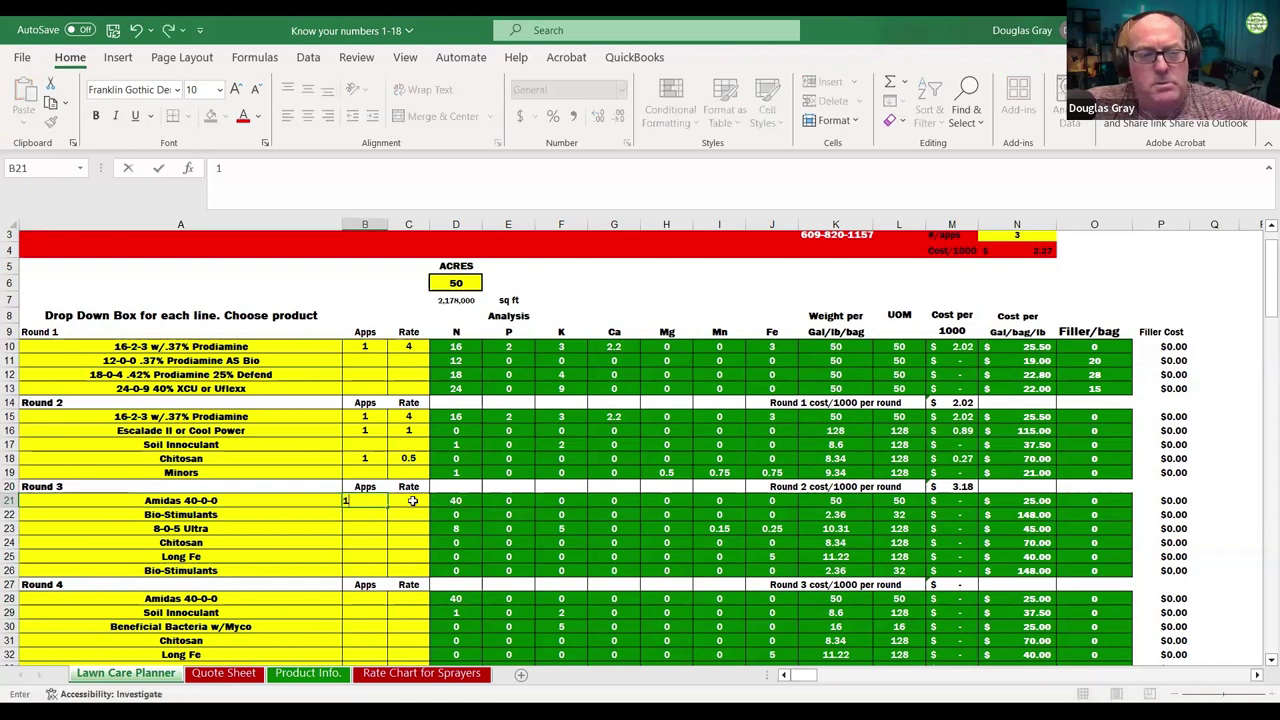
{"action": "left_click", "coordinate": [410, 505]}
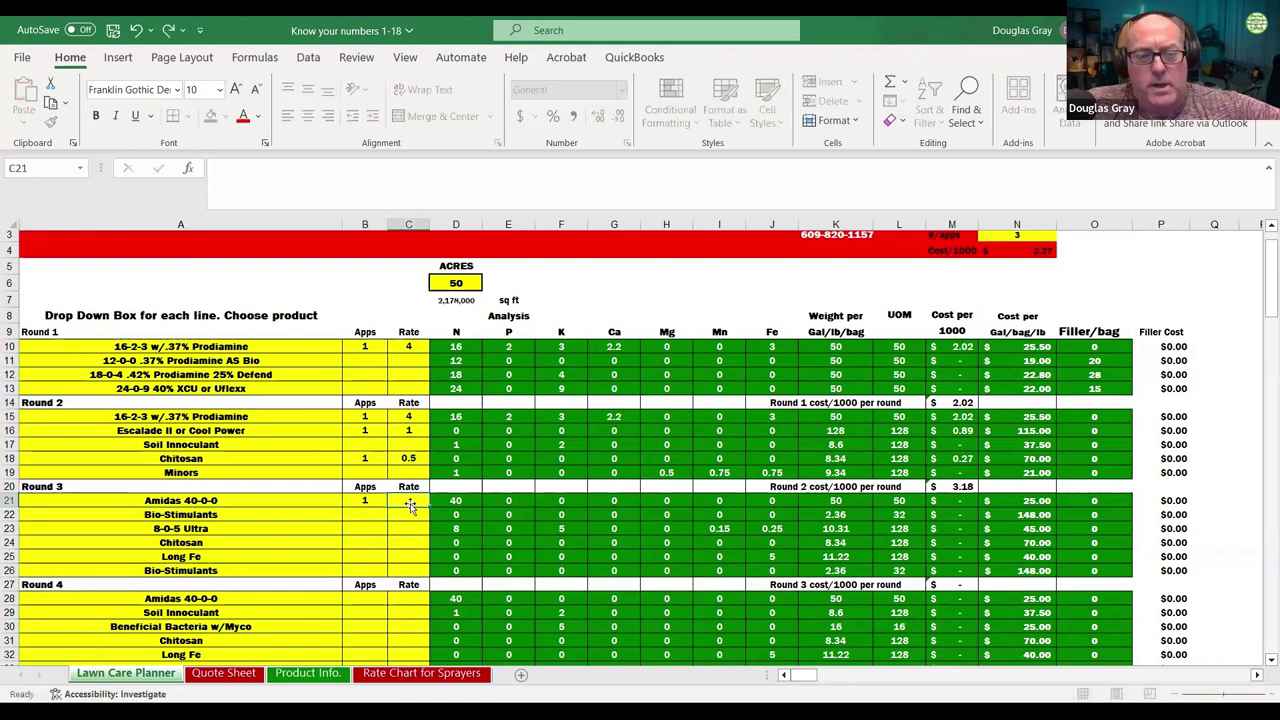
{"action": "left_click", "coordinate": [486, 472]}
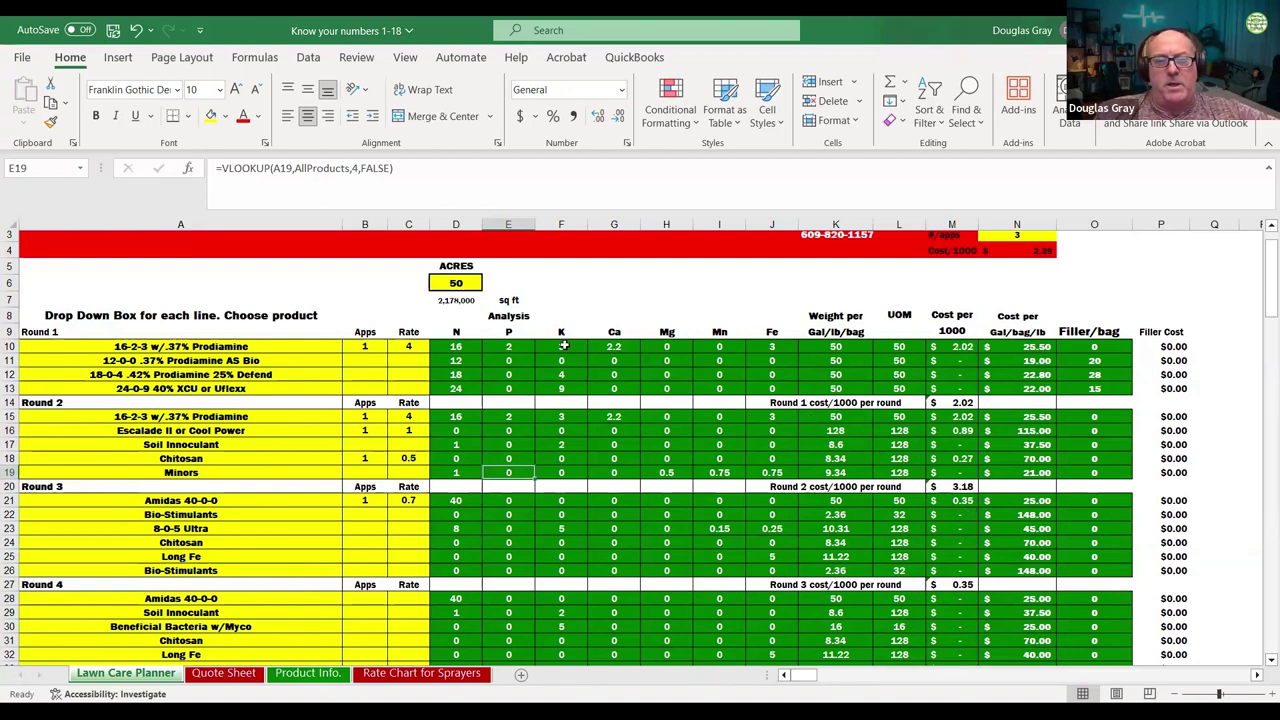
Step: Set the total number of applications in the cost summary to 4
{"action": "scroll", "coordinate": [520, 380], "scroll_direction": "up", "scroll_amount": 1}
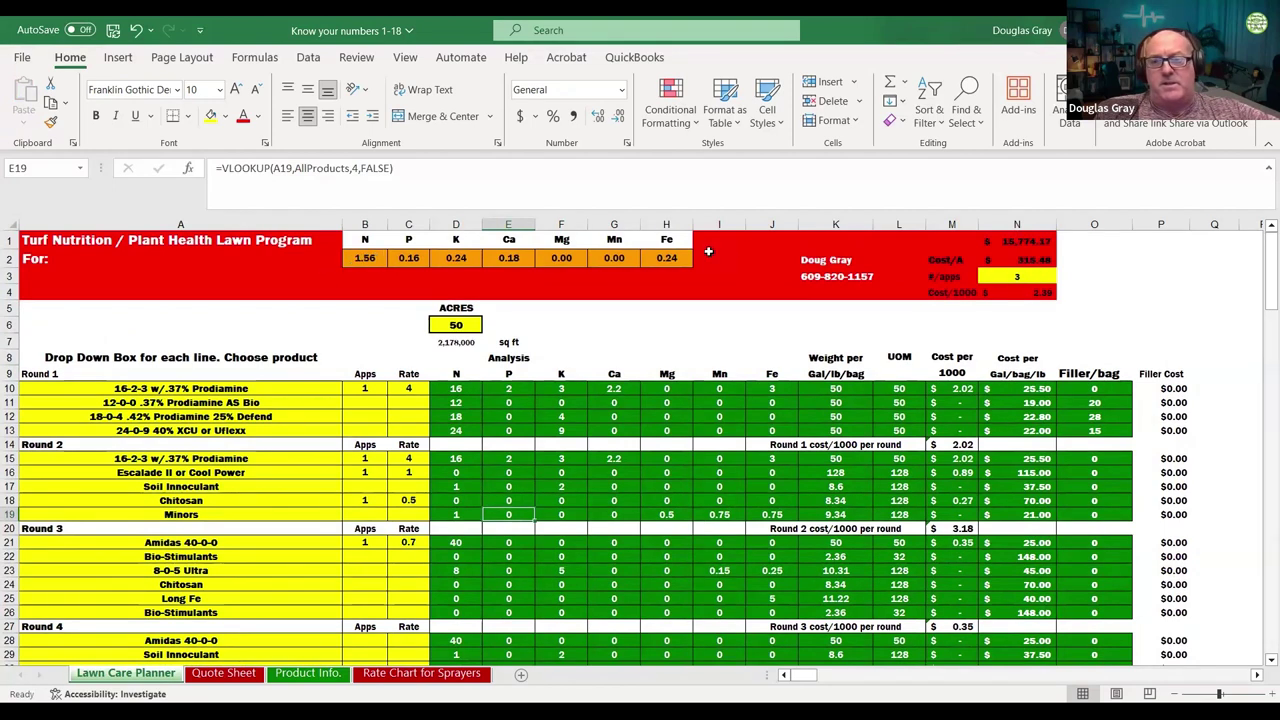
{"action": "left_click", "coordinate": [1020, 278]}
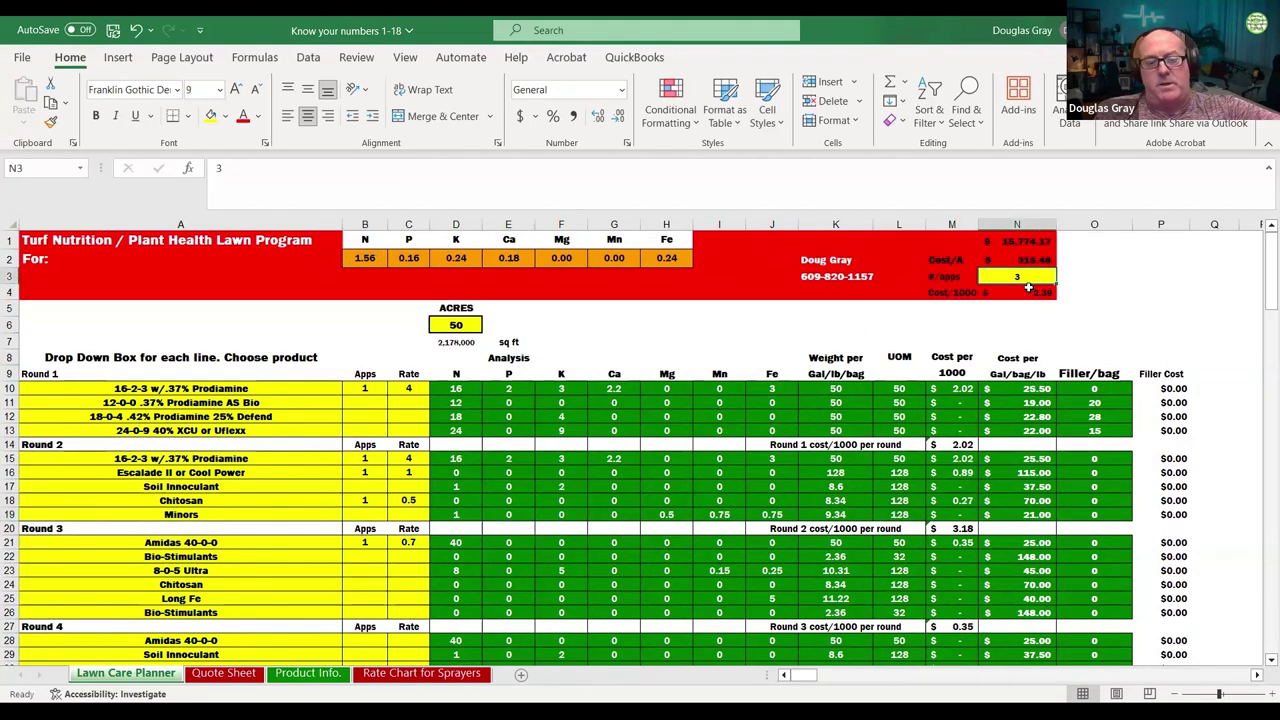
{"action": "type", "text": "4"}
{"action": "left_click", "coordinate": [852, 432]}
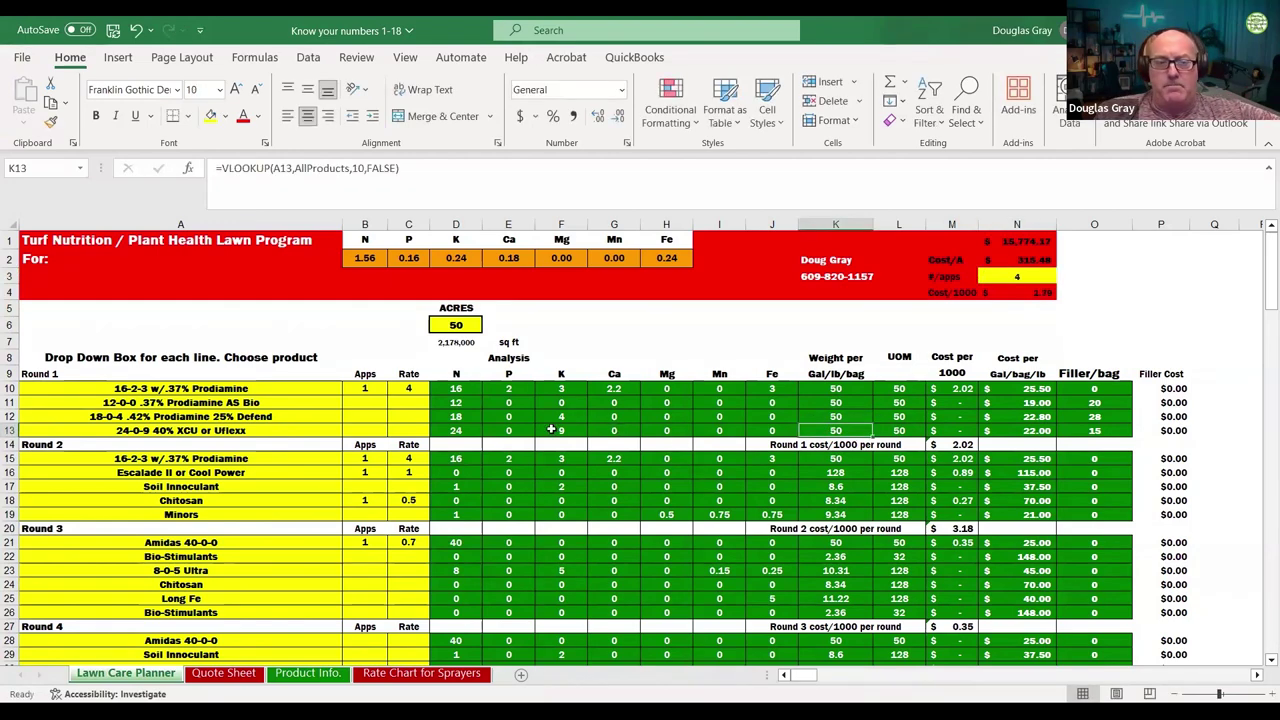
Step: Enter 1 application at a rate of 0.03 for the first Bio-Stimulants line in Round 3
{"action": "scroll", "coordinate": [380, 470], "scroll_direction": "down", "scroll_amount": 2}
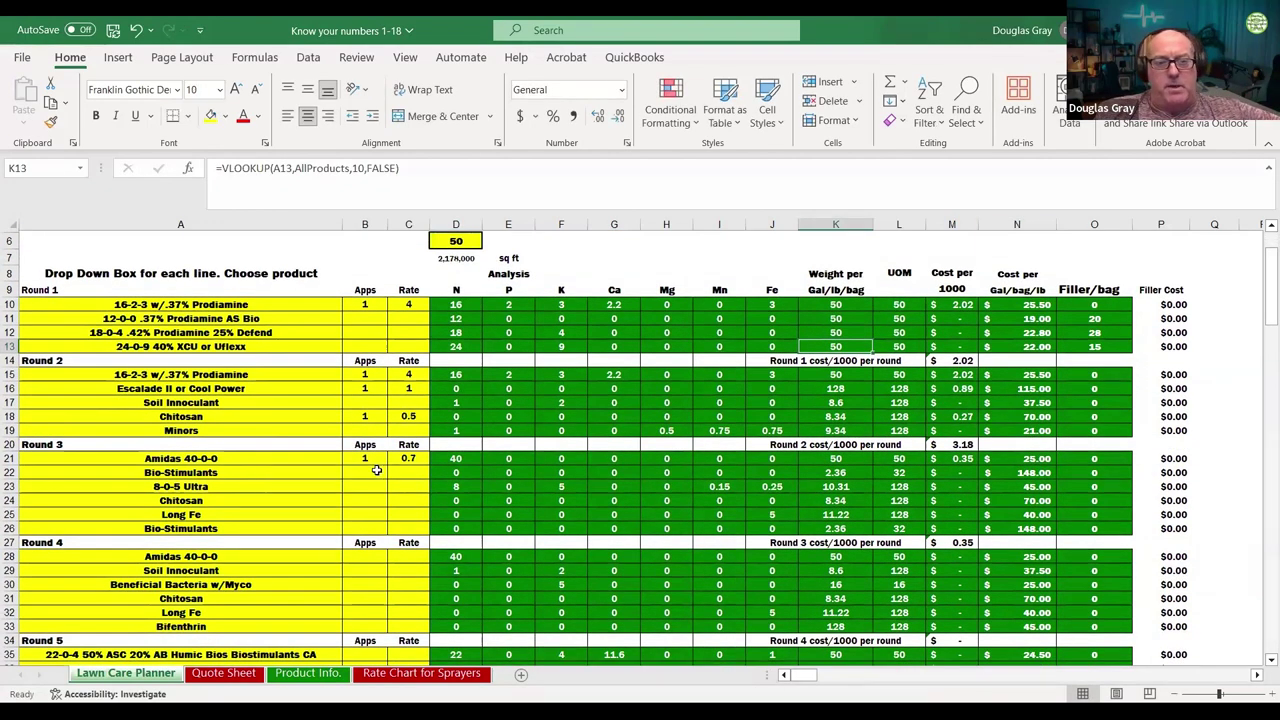
{"action": "left_click", "coordinate": [382, 471]}
{"action": "type", "text": "1"}
{"action": "left_click", "coordinate": [412, 471]}
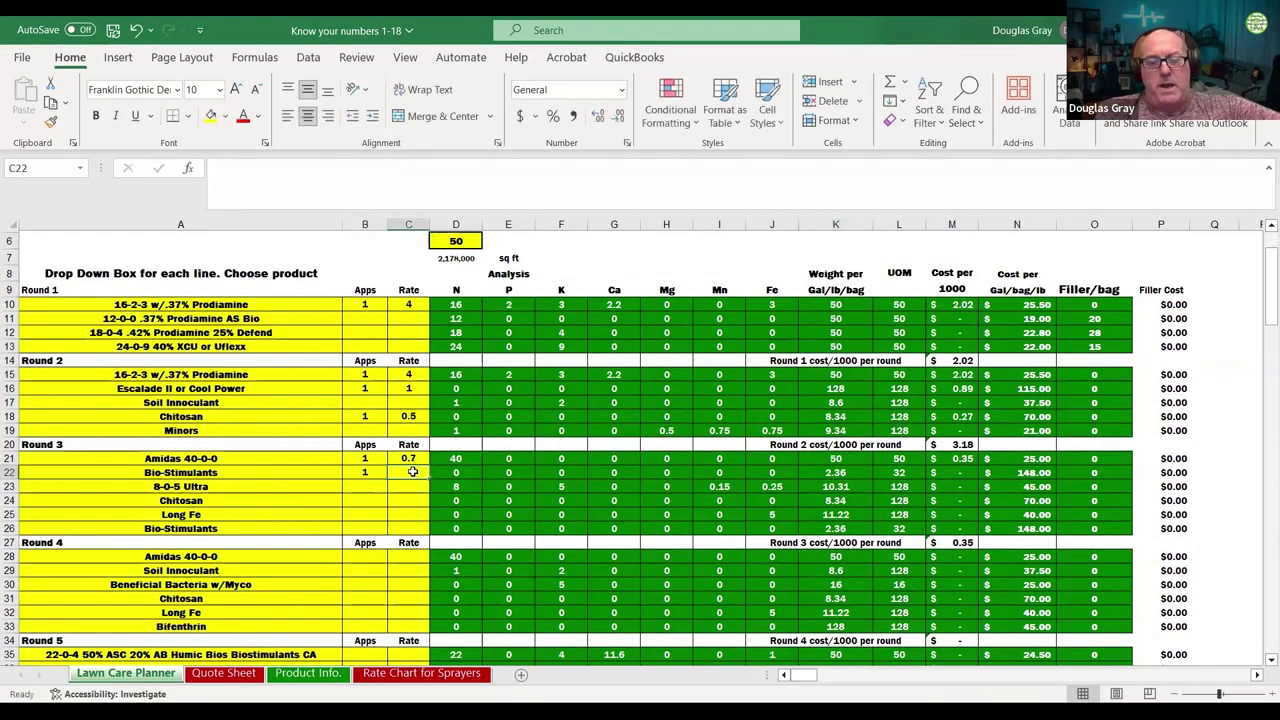
{"action": "type", "text": ".03"}
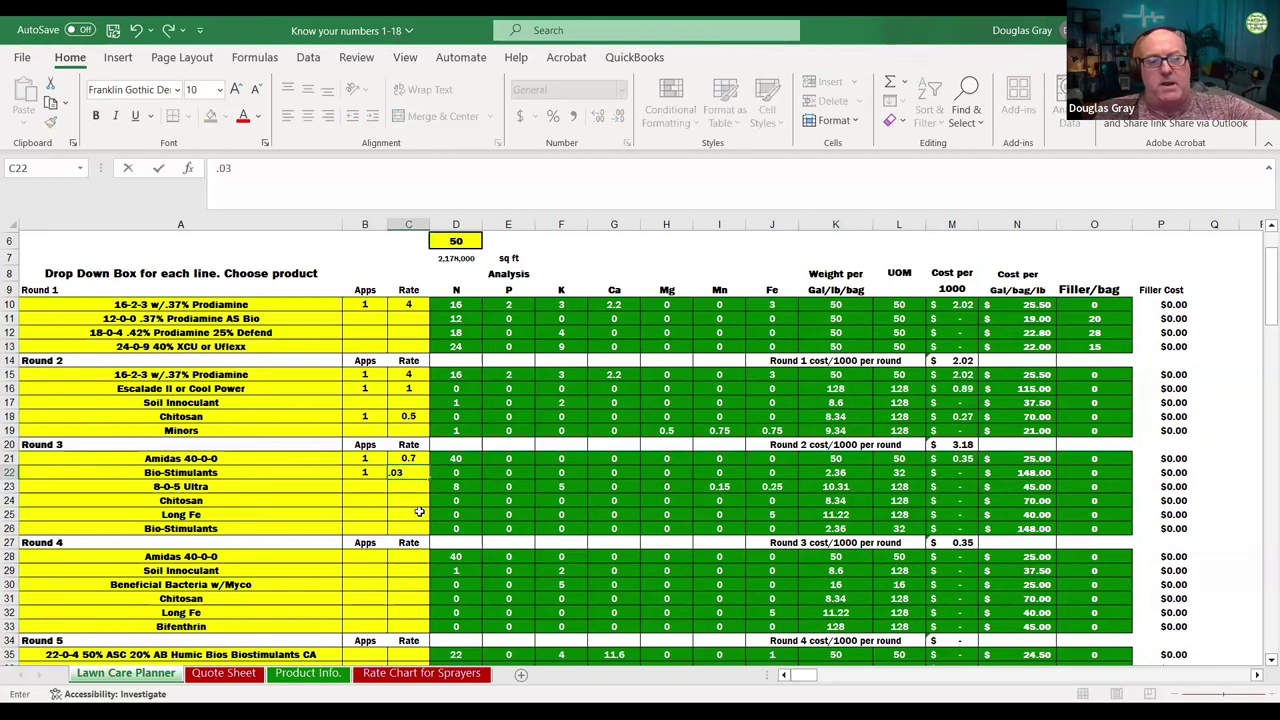
{"action": "left_click", "coordinate": [414, 513]}
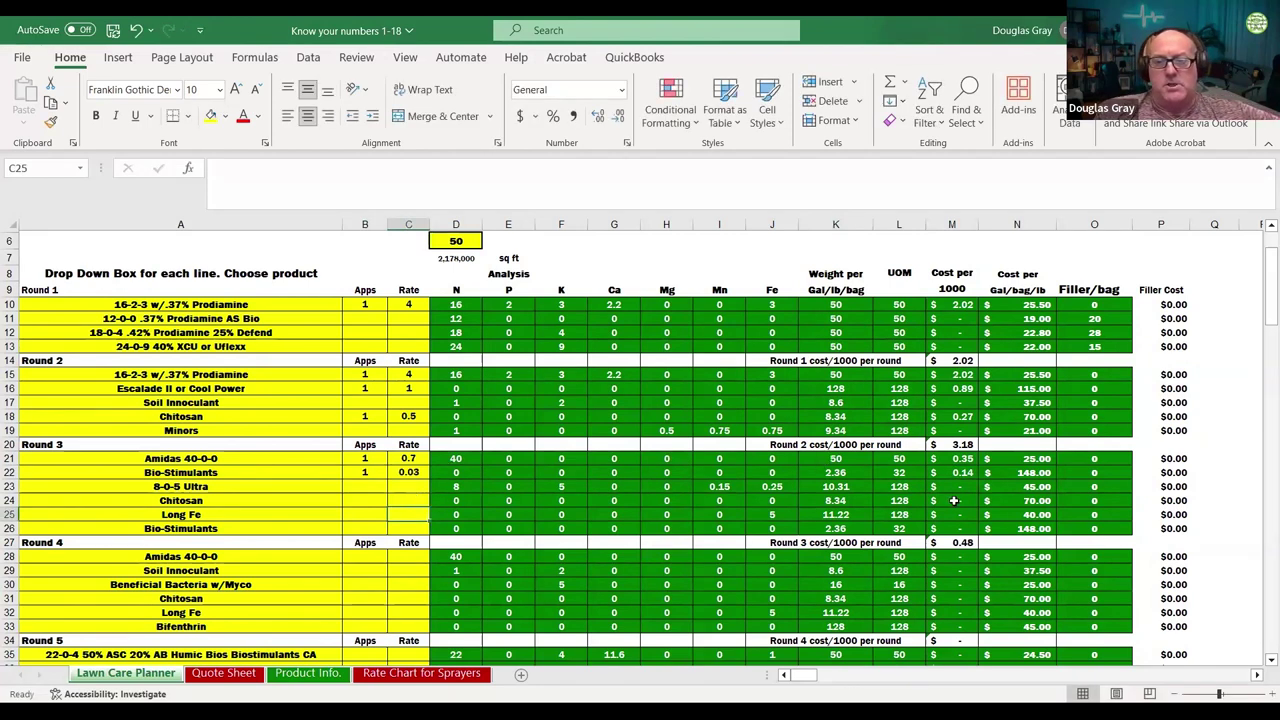
Step: Enter 1 application at a rate of 1 for 8-0-5 Ultra in Round 3
{"action": "left_click", "coordinate": [325, 485]}
{"action": "left_click", "coordinate": [362, 486]}
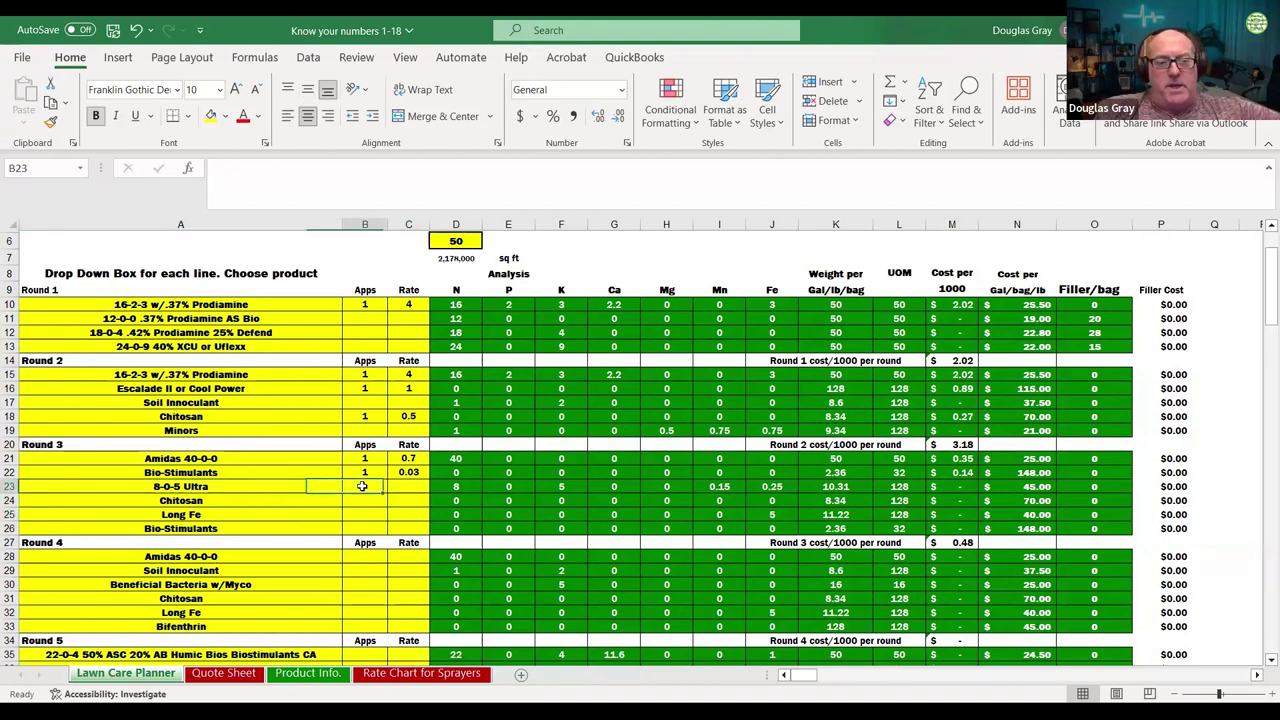
{"action": "type", "text": "1"}
{"action": "left_click", "coordinate": [408, 487]}
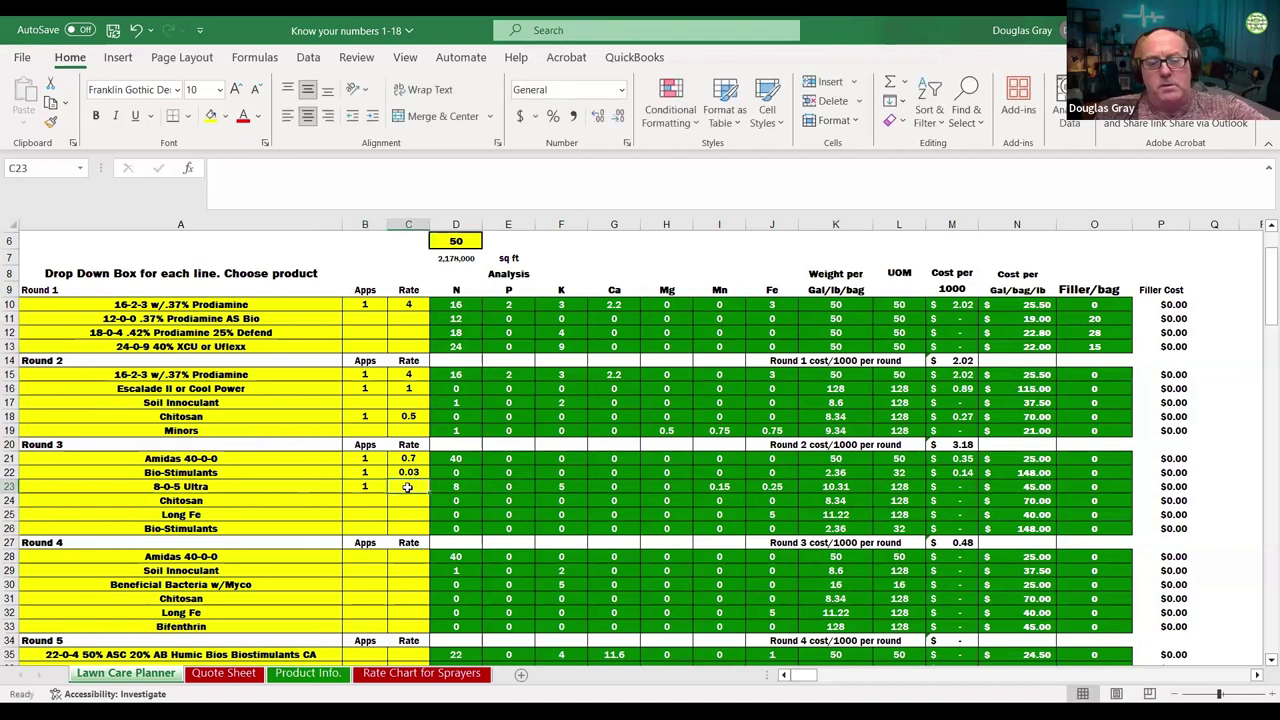
{"action": "type", "text": "1"}
{"action": "left_click", "coordinate": [563, 473]}
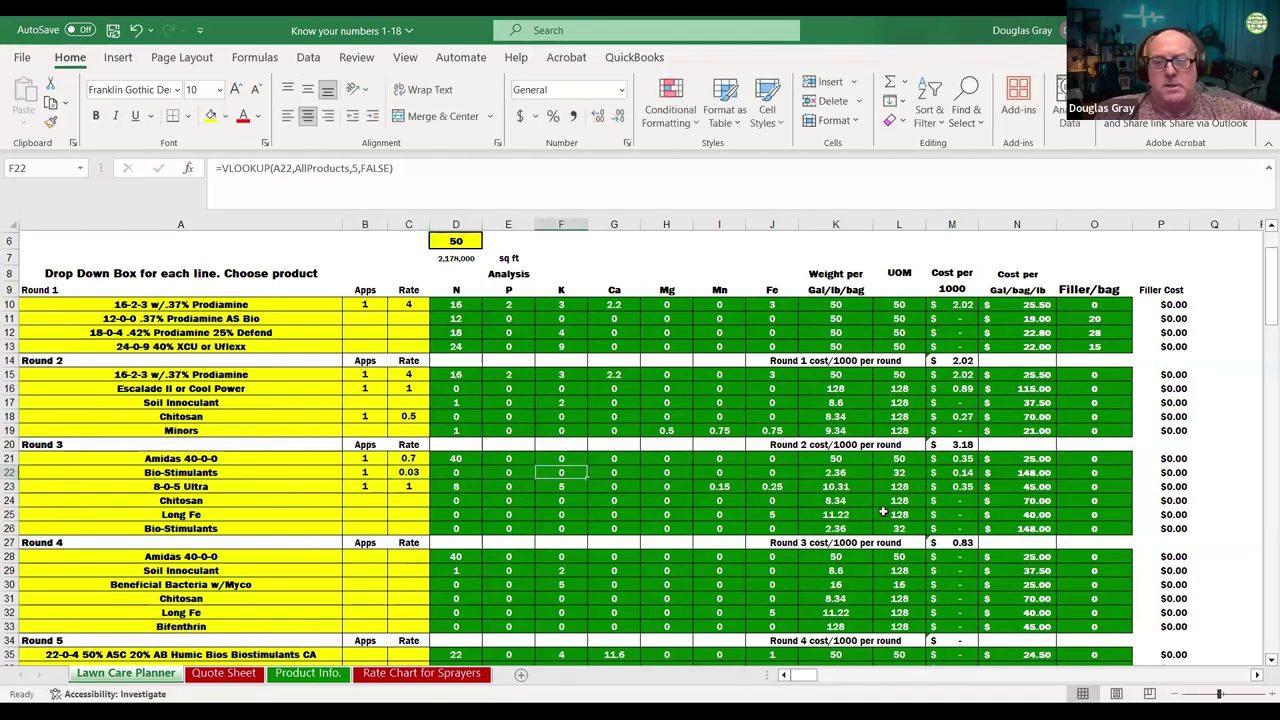
Step: Enter 1 application at a rate of 0.5 for Chitosan in Round 3 and check the resulting costs per 1000
{"action": "left_click", "coordinate": [234, 499]}
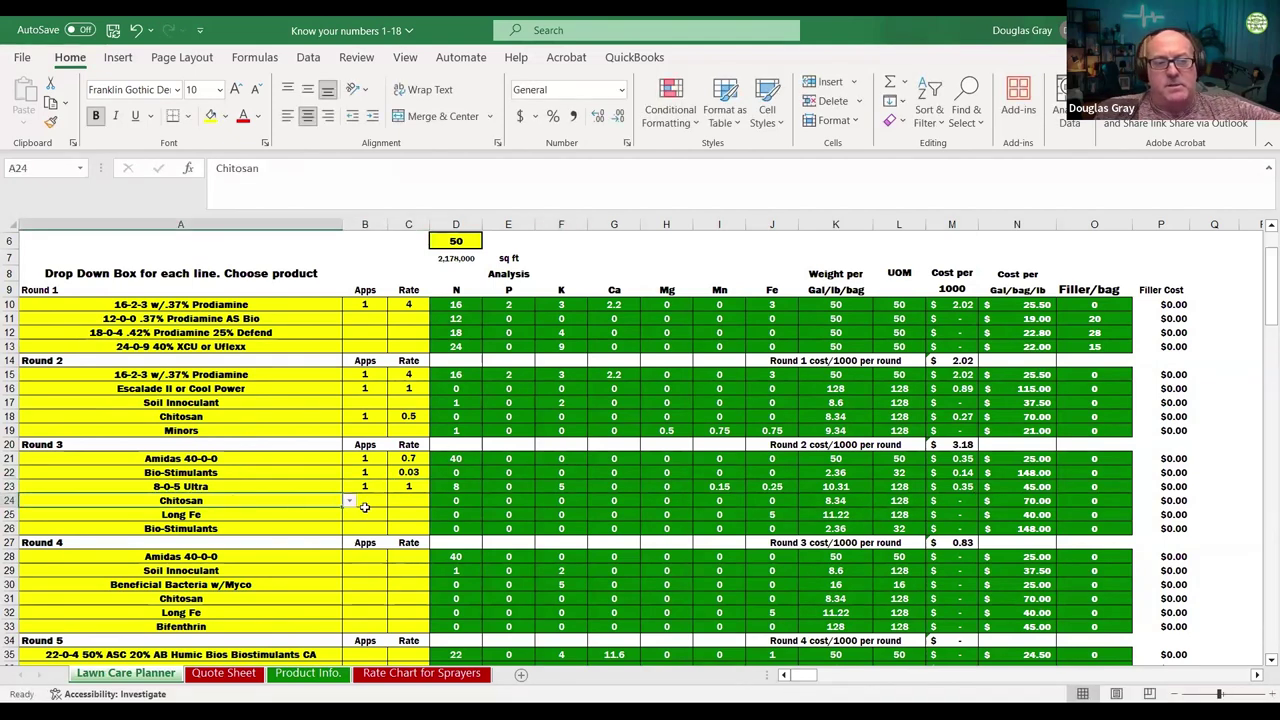
{"action": "left_click", "coordinate": [365, 501]}
{"action": "type", "text": "1"}
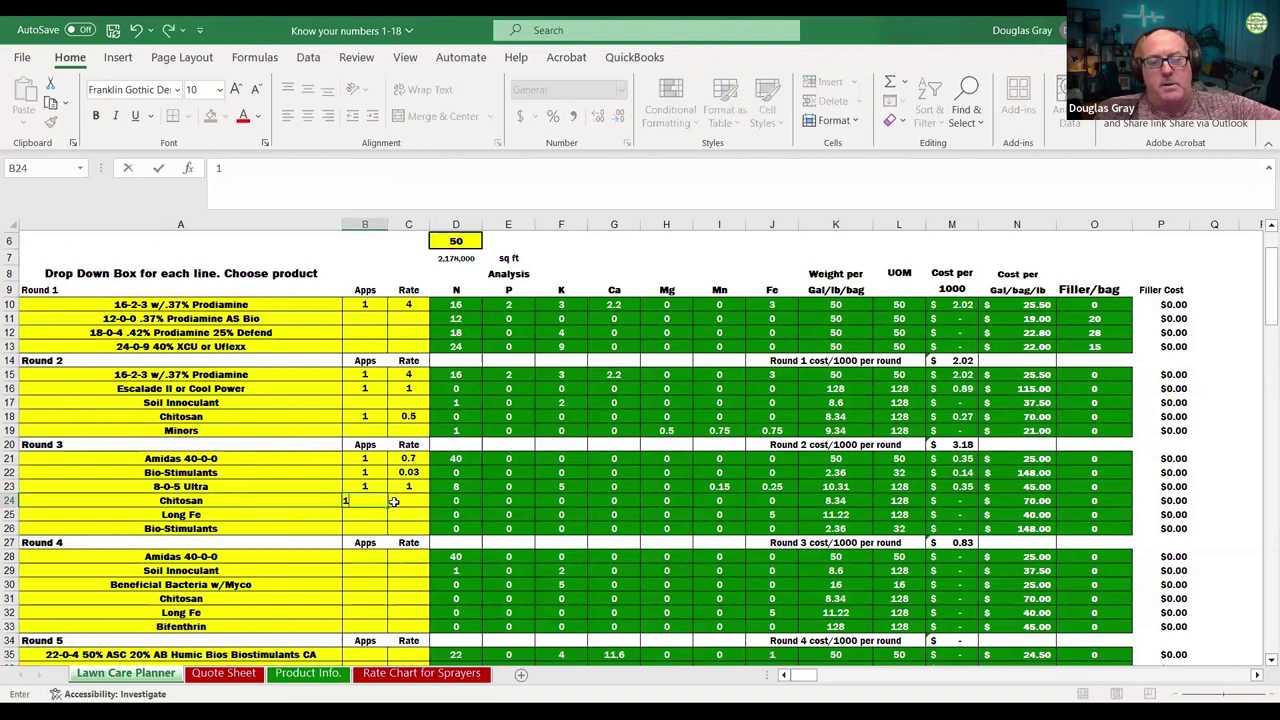
{"action": "left_click", "coordinate": [394, 501]}
{"action": "type", "text": ".5"}
{"action": "left_click", "coordinate": [508, 486]}
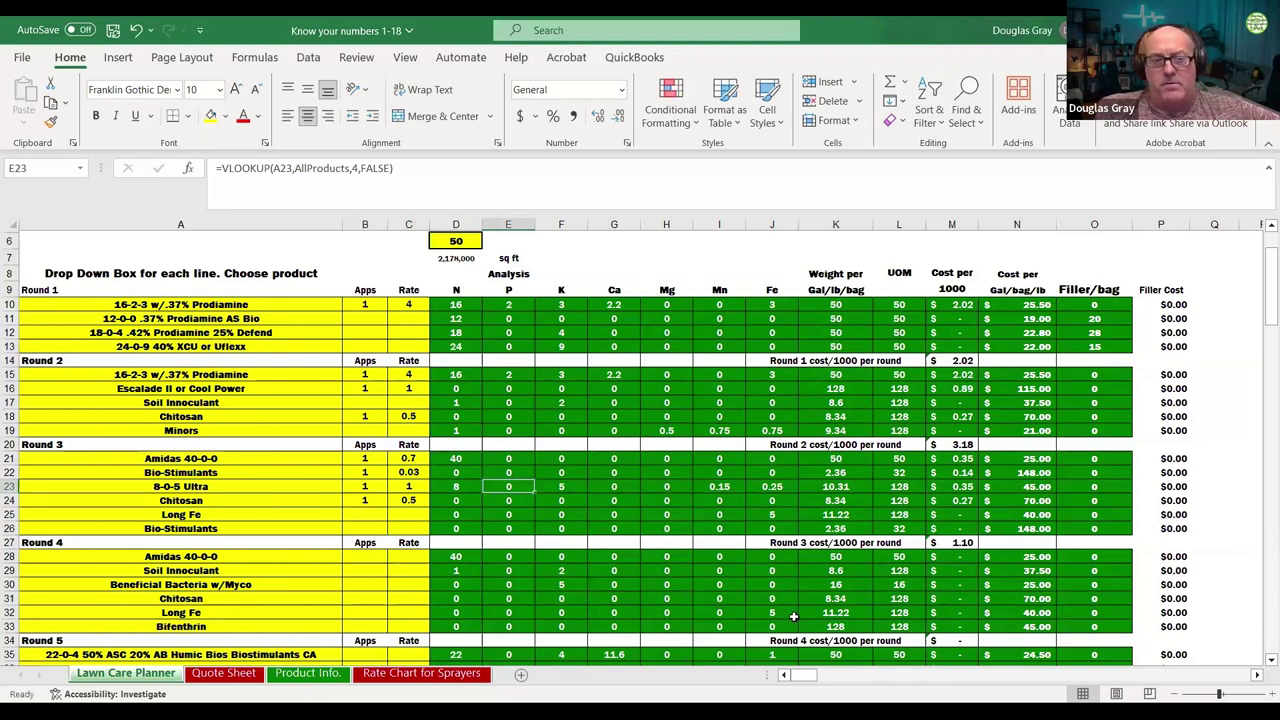
{"action": "left_click", "coordinate": [958, 542]}
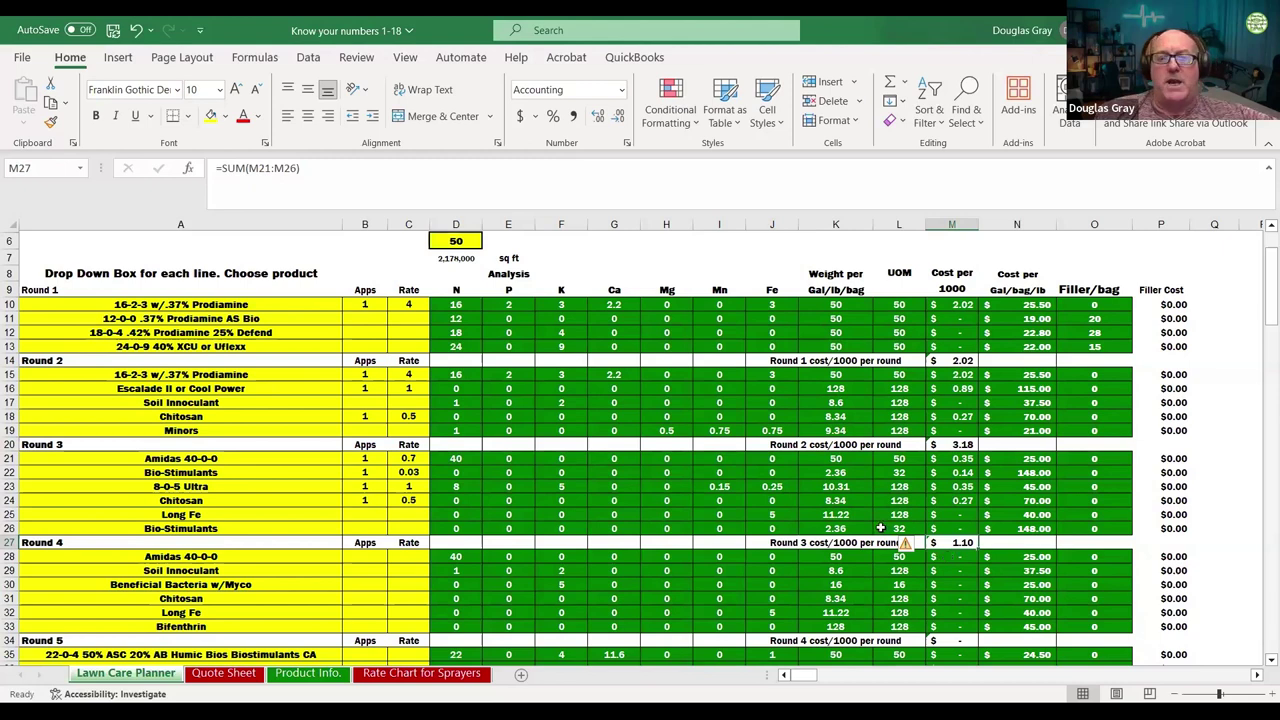
{"action": "scroll", "coordinate": [875, 528], "scroll_direction": "up", "scroll_amount": 2}
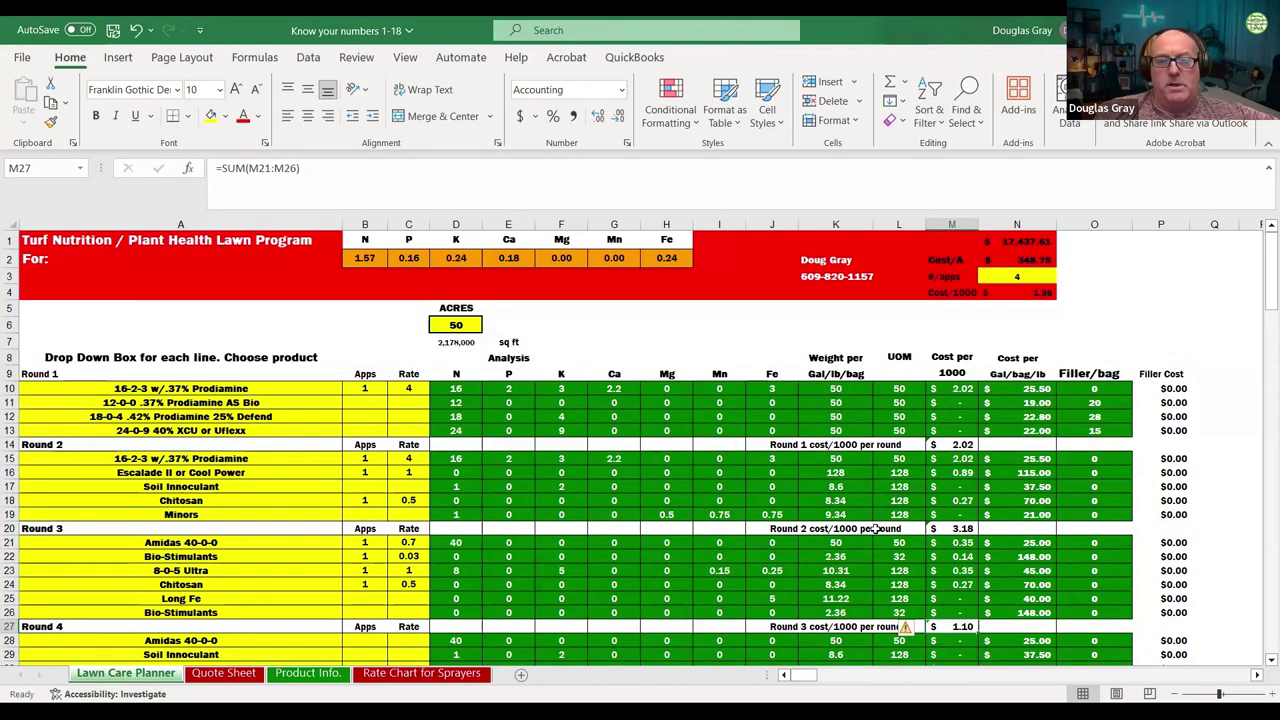
{"action": "left_click", "coordinate": [1037, 293]}
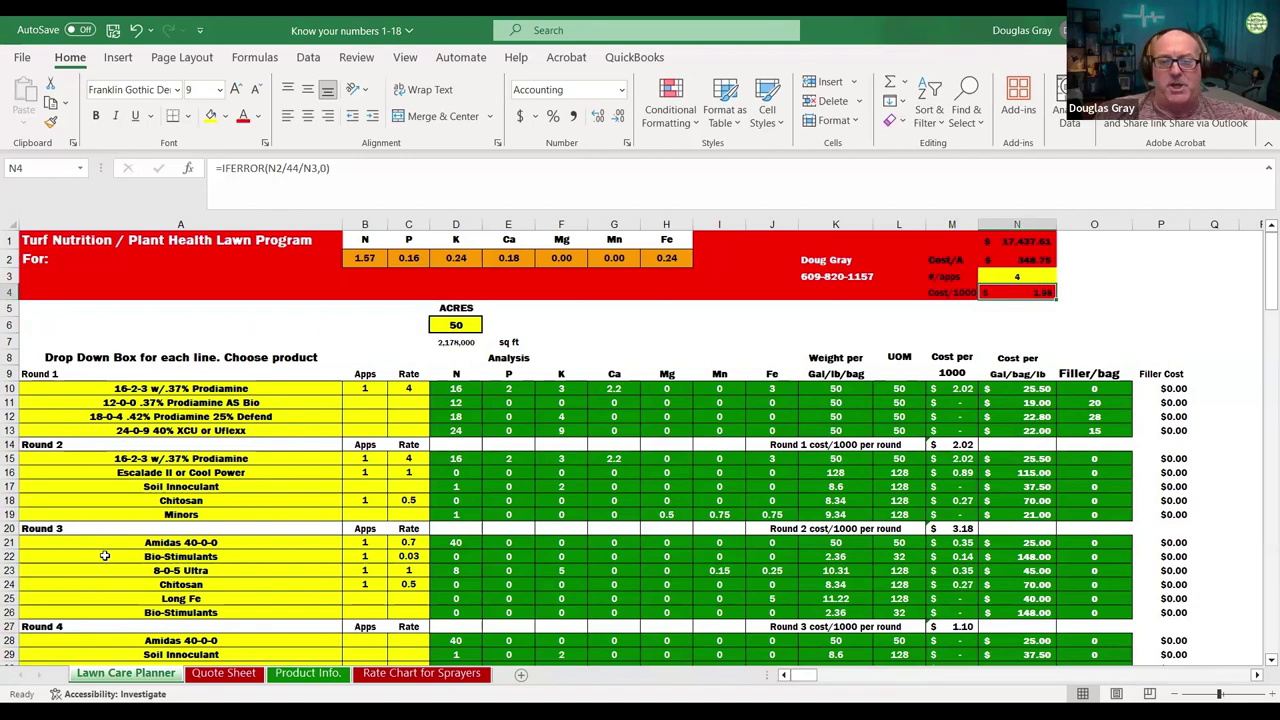
Step: Copy the first four product lines of Round 3, with their applications and rates, over the first four lines of Round 4
{"action": "scroll", "coordinate": [104, 556], "scroll_direction": "down", "scroll_amount": 3}
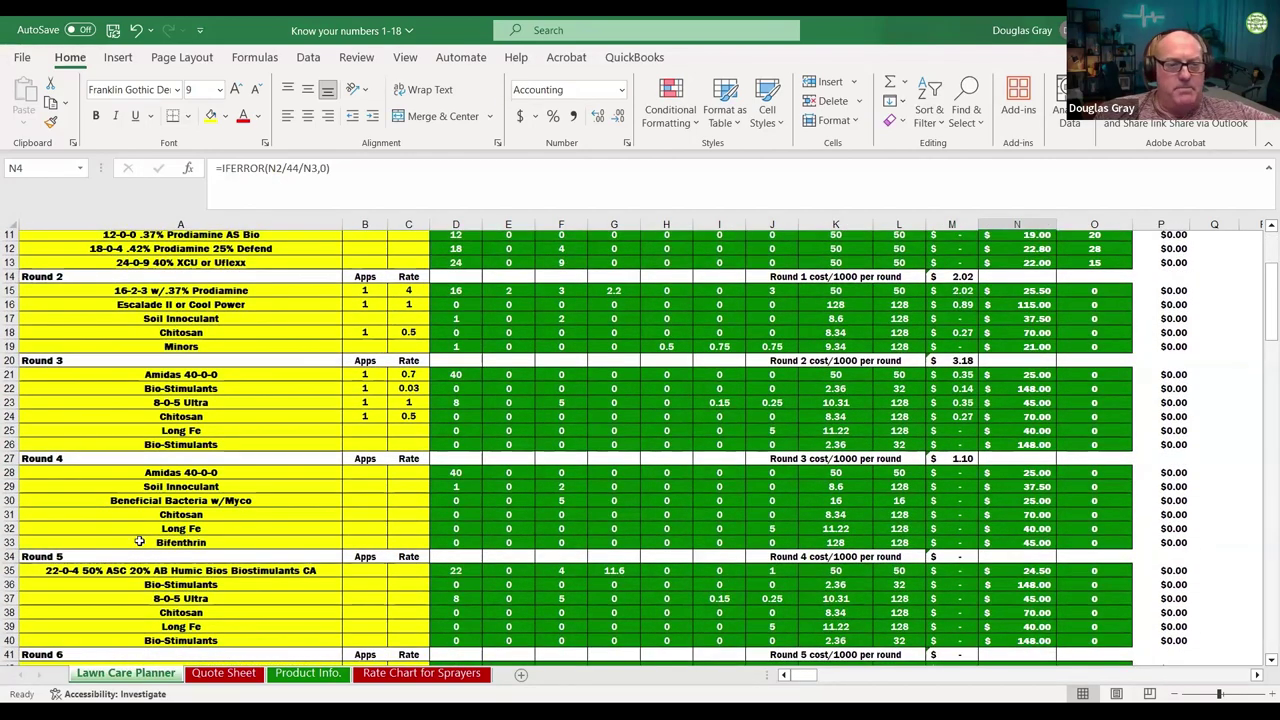
{"action": "left_click", "coordinate": [221, 377]}
{"action": "left_click_drag", "start_coordinate": [225, 389], "coordinate": [230, 412]}
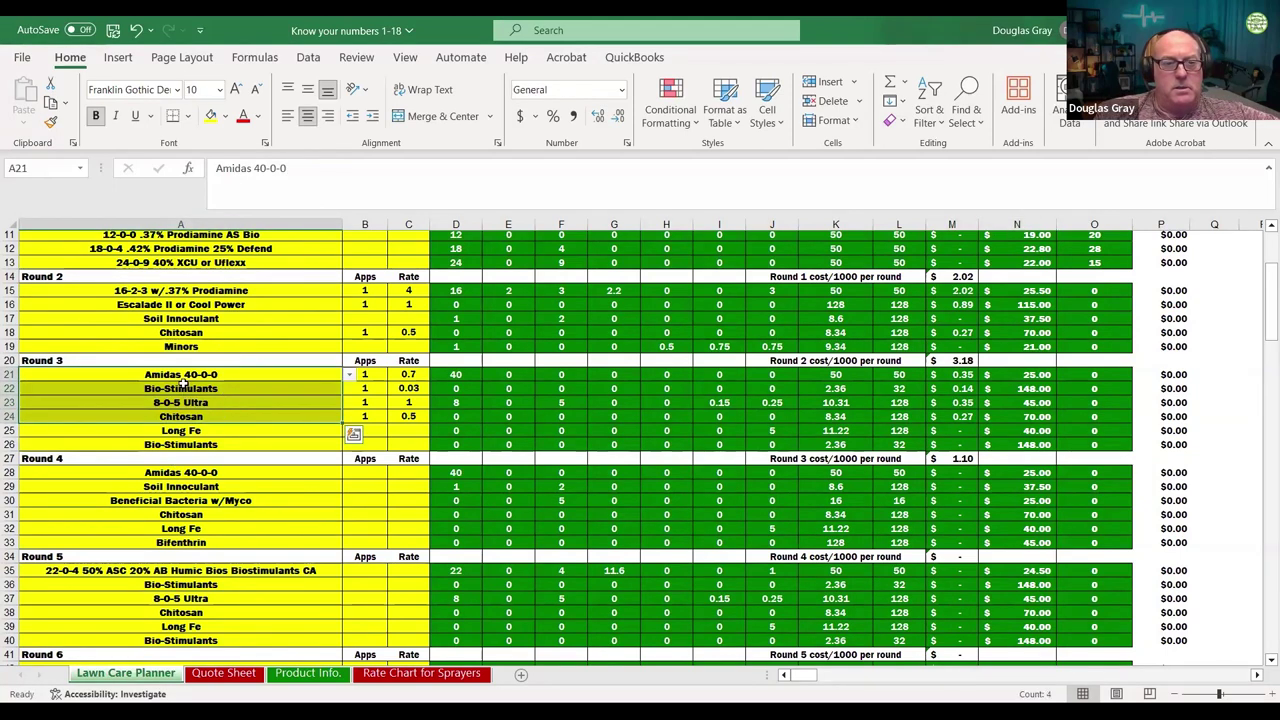
{"action": "key", "text": "shift+Right"}
{"action": "key", "text": "shift+Right"}
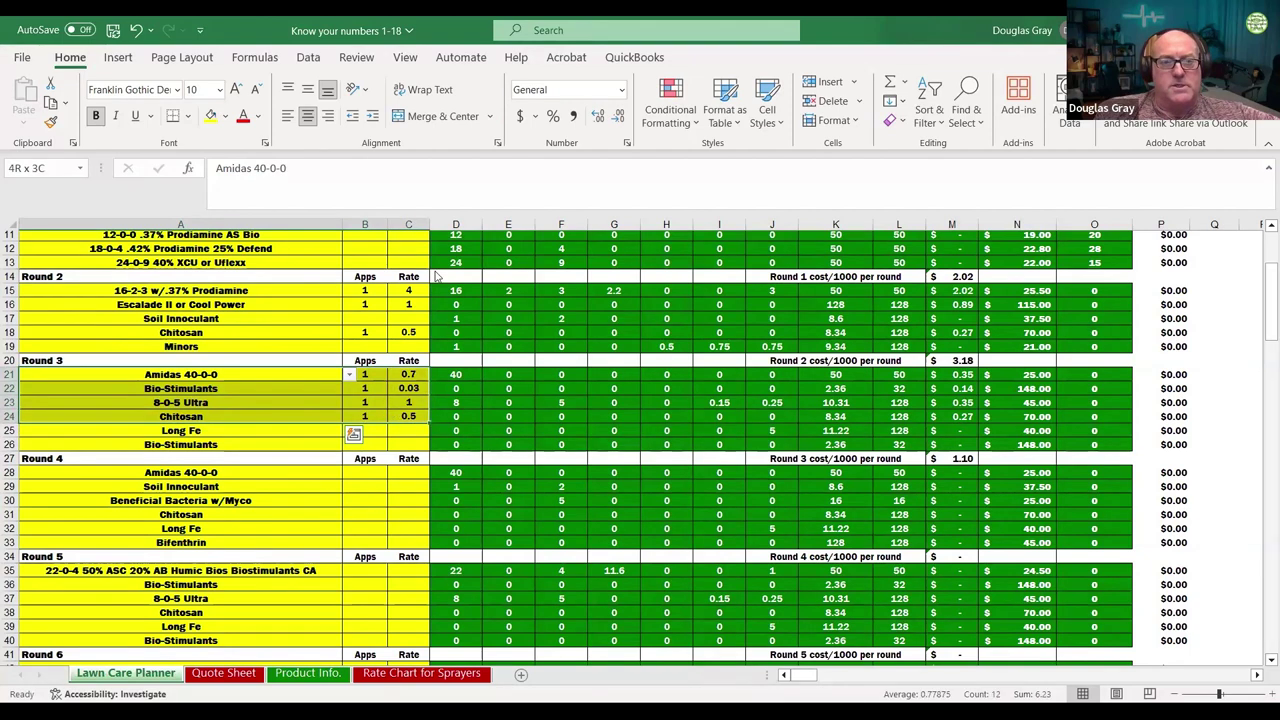
{"action": "key", "text": "ctrl+c"}
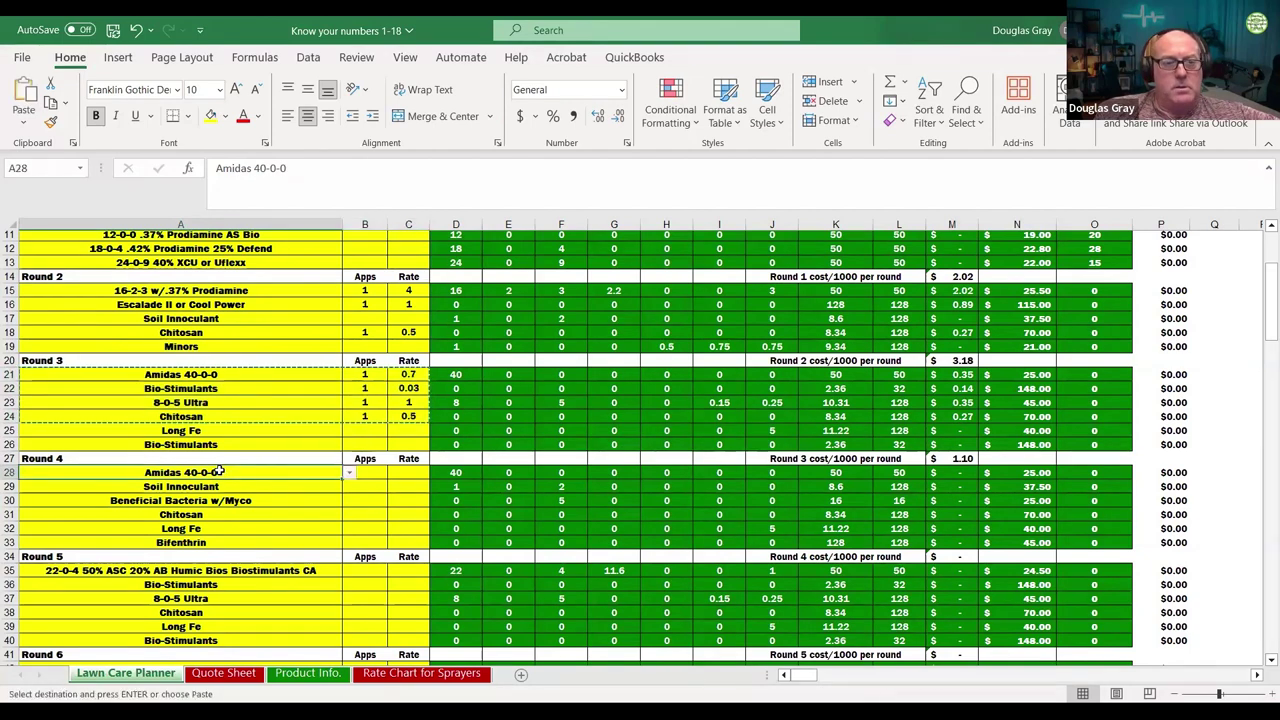
{"action": "right_click", "coordinate": [220, 470]}
{"action": "left_click", "coordinate": [260, 212]}
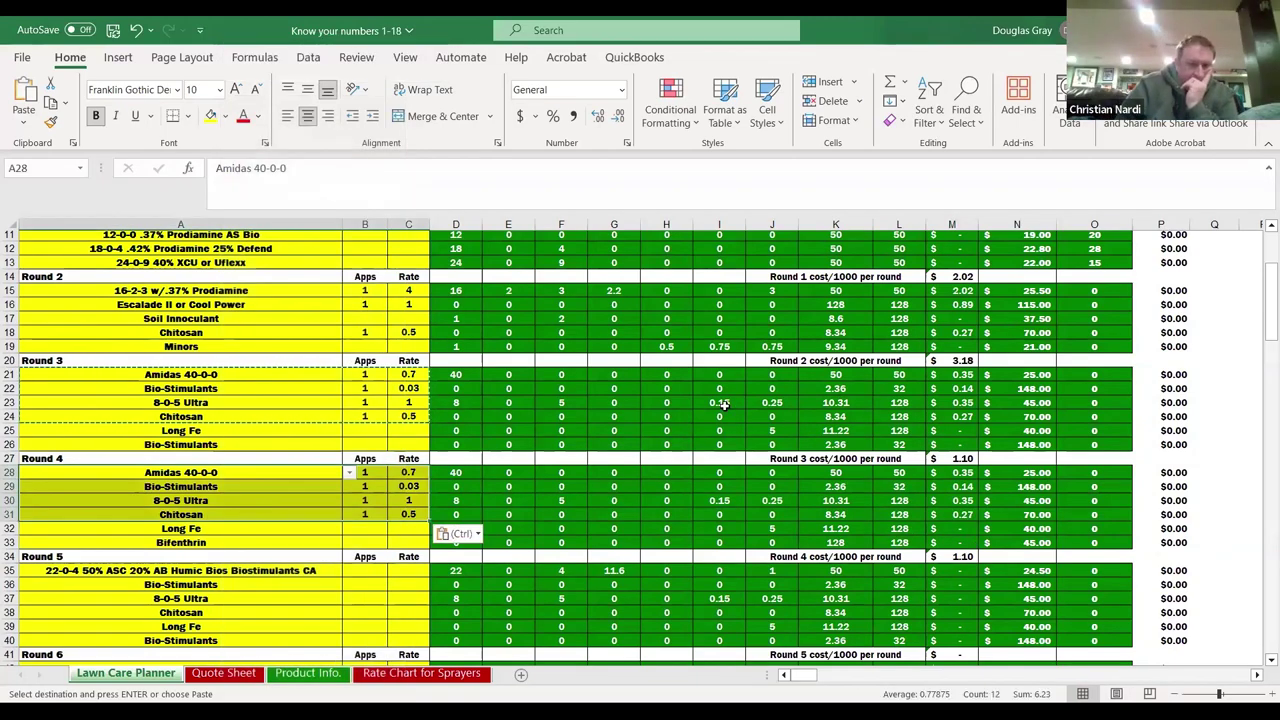
Step: Enter 1 application at a rate of 3.25 for 22-0-4 50% ASC 20% AB Humic Bios Biostimulants CA in Round 5
{"action": "scroll", "coordinate": [722, 403], "scroll_direction": "down", "scroll_amount": 4}
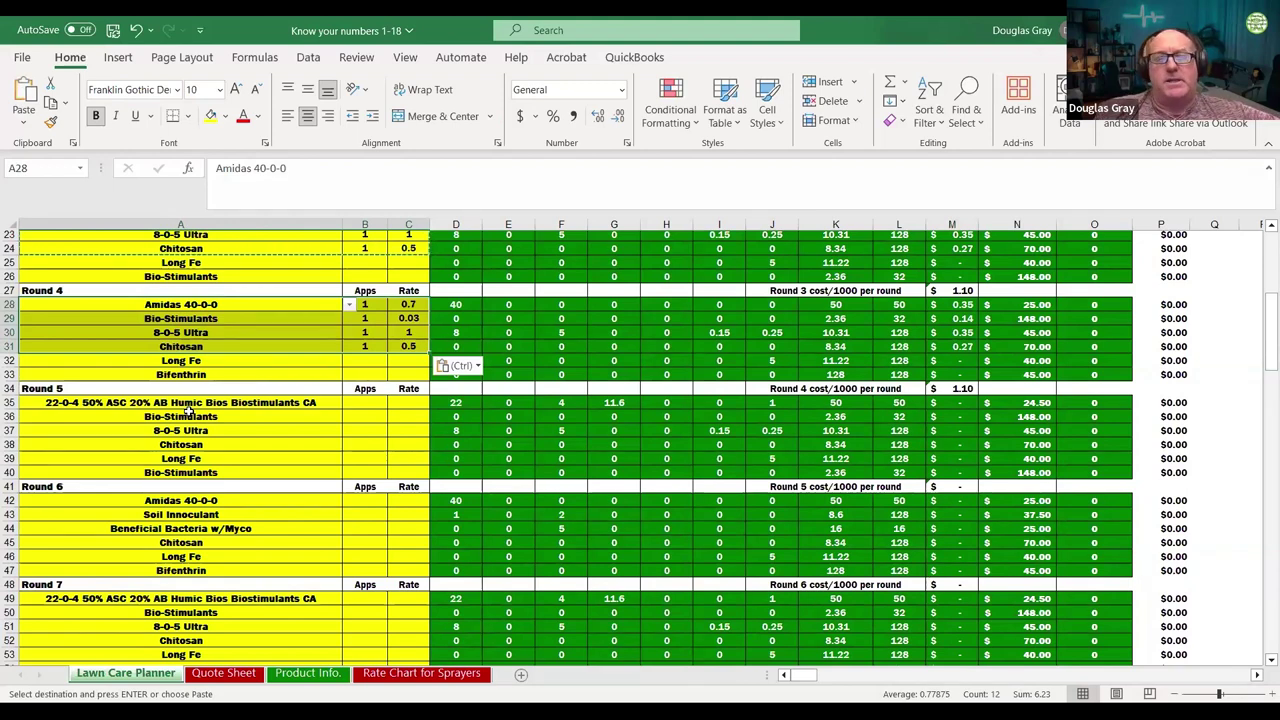
{"action": "left_click", "coordinate": [187, 402]}
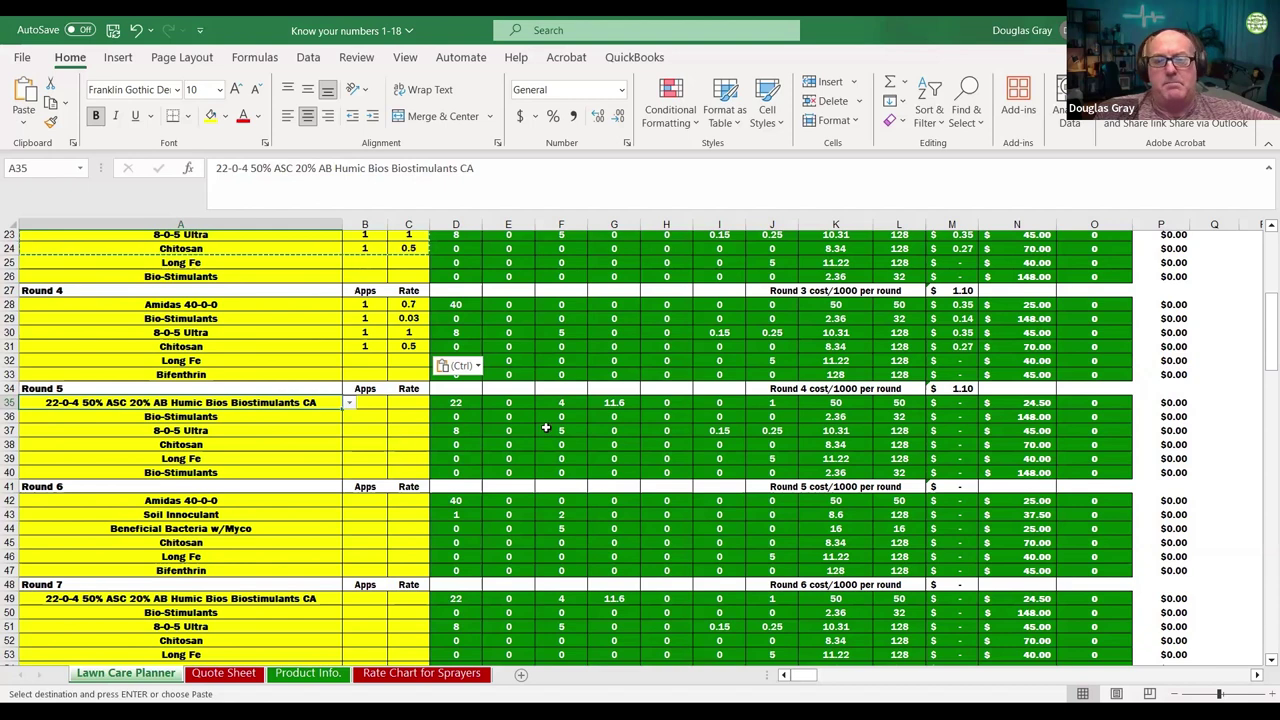
{"action": "left_click", "coordinate": [373, 405]}
{"action": "type", "text": "1"}
{"action": "left_click", "coordinate": [407, 407]}
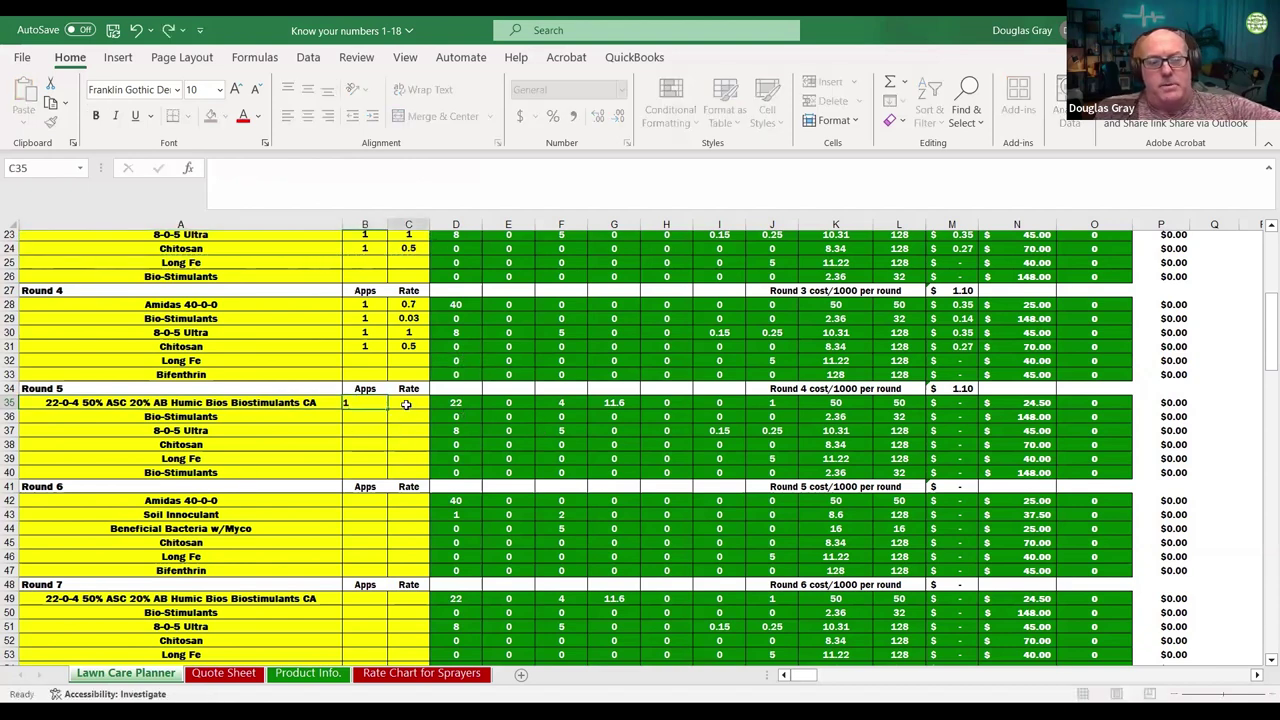
{"action": "type", "text": "3.25"}
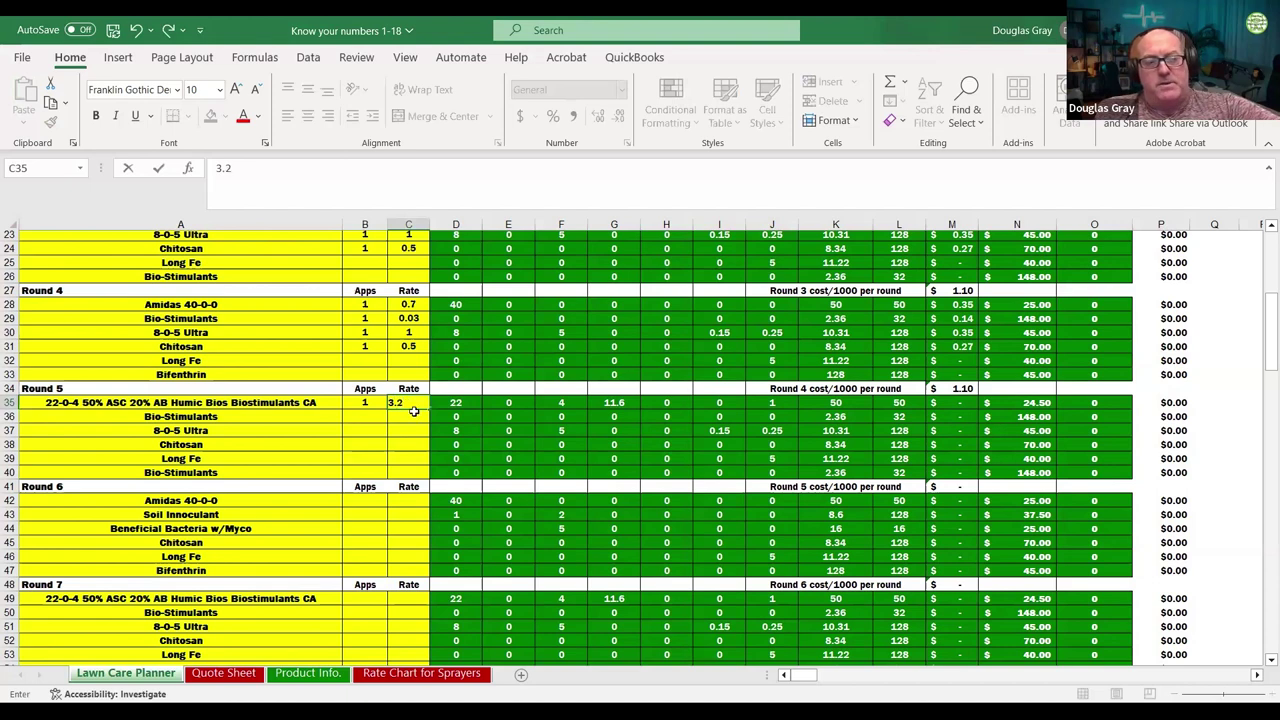
{"action": "left_click", "coordinate": [407, 447]}
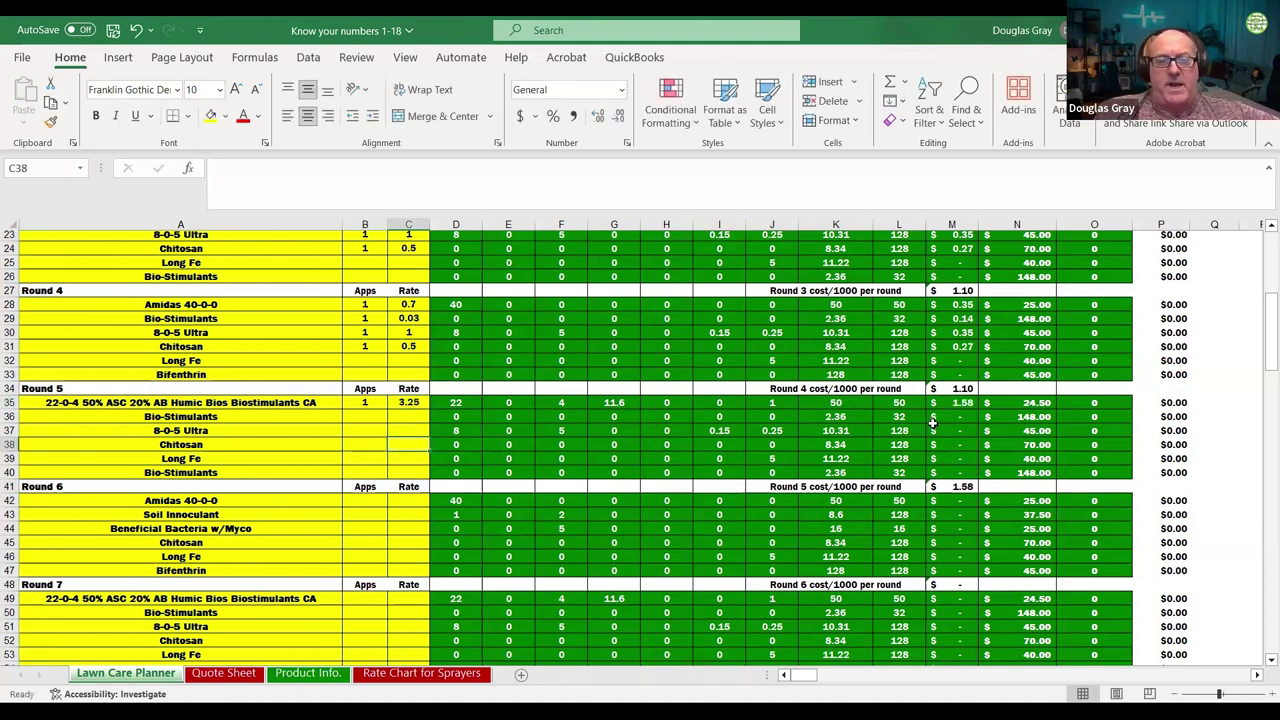
Step: Replace Amidas 40-0-0 in Round 6 with the 22-0-4 50% ASC product copied from the first line of Round 7
{"action": "scroll", "coordinate": [950, 424], "scroll_direction": "up", "scroll_amount": 7}
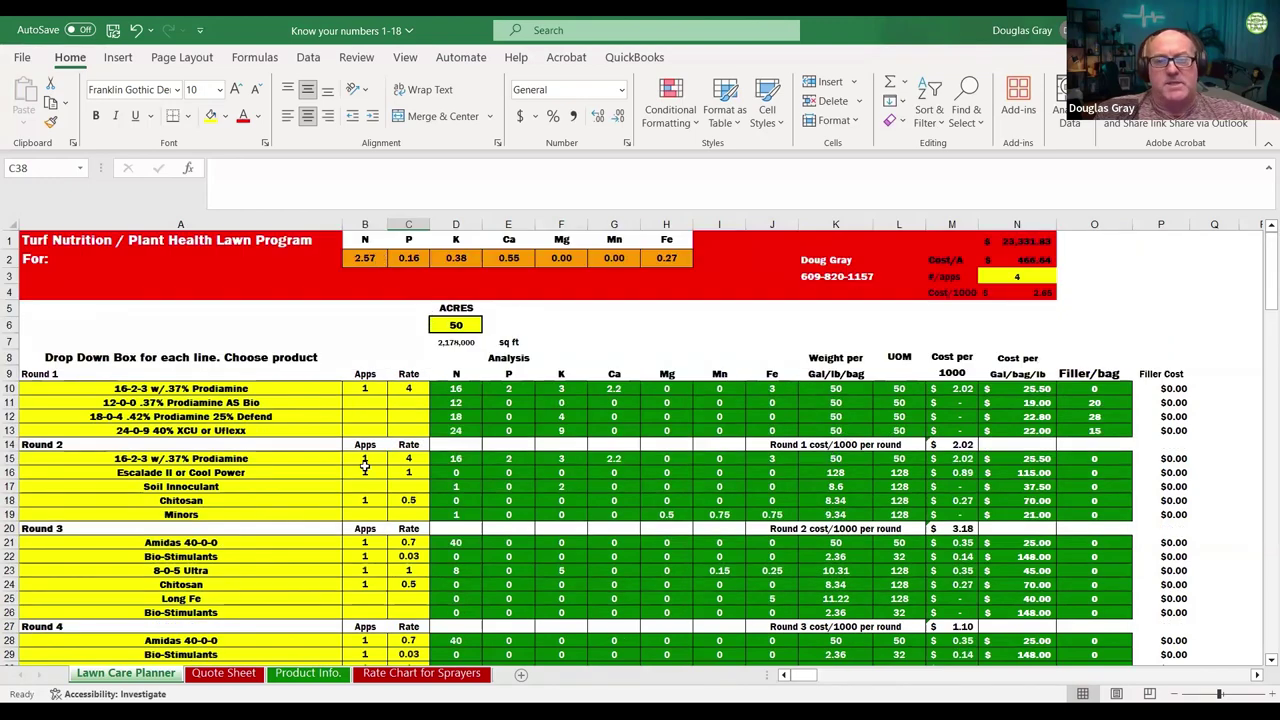
{"action": "scroll", "coordinate": [366, 465], "scroll_direction": "down", "scroll_amount": 10}
{"action": "scroll", "coordinate": [333, 478], "scroll_direction": "down", "scroll_amount": 1}
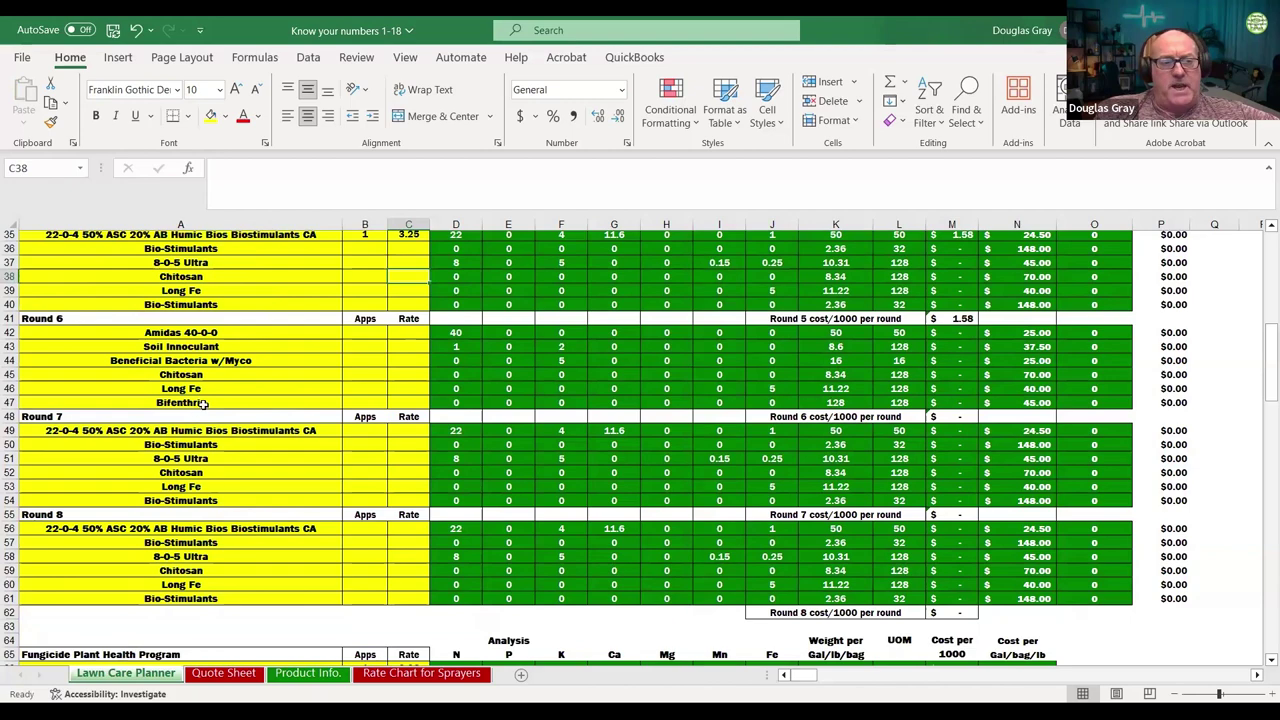
{"action": "scroll", "coordinate": [205, 410], "scroll_direction": "up", "scroll_amount": 2}
{"action": "left_click", "coordinate": [212, 515]}
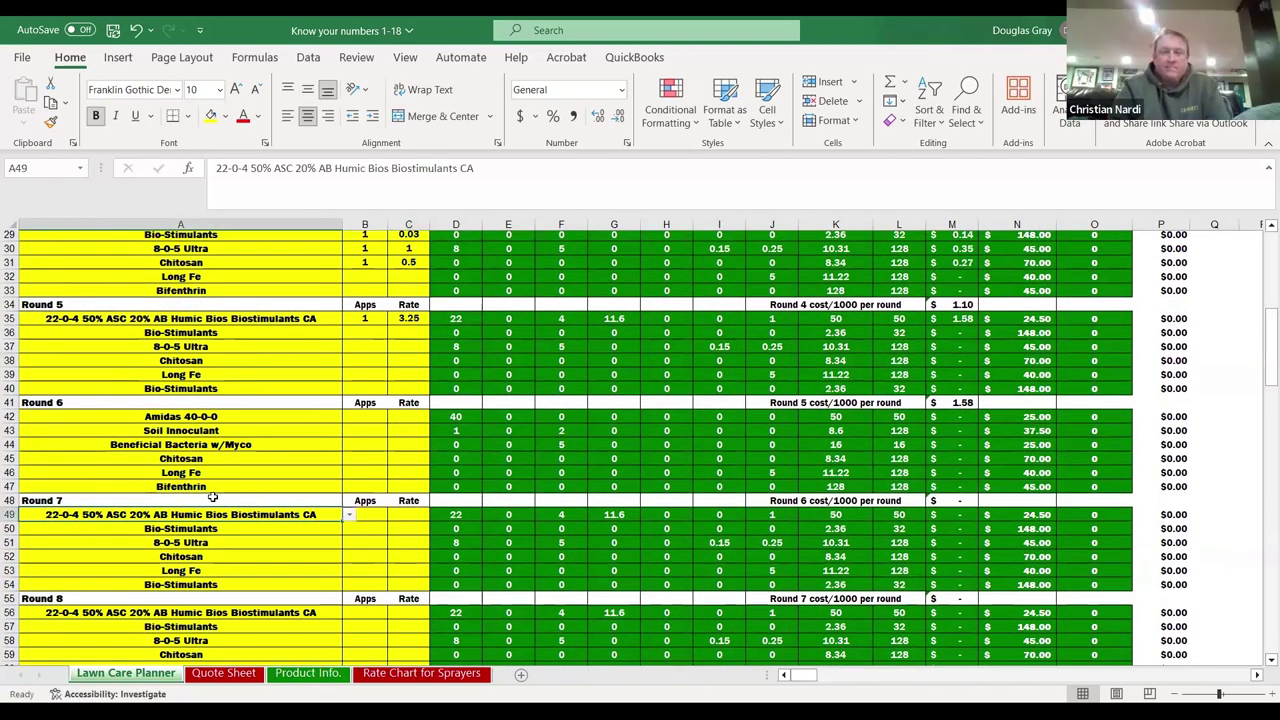
{"action": "right_click", "coordinate": [233, 513]}
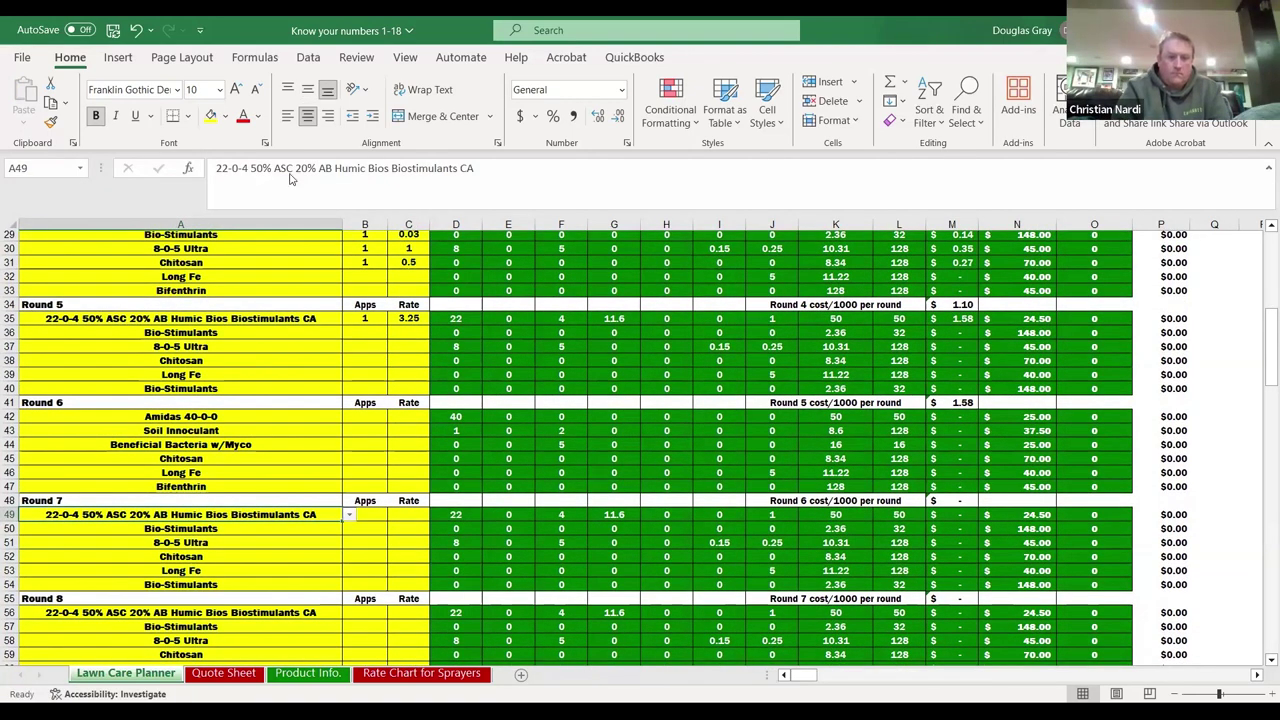
{"action": "left_click", "coordinate": [276, 160]}
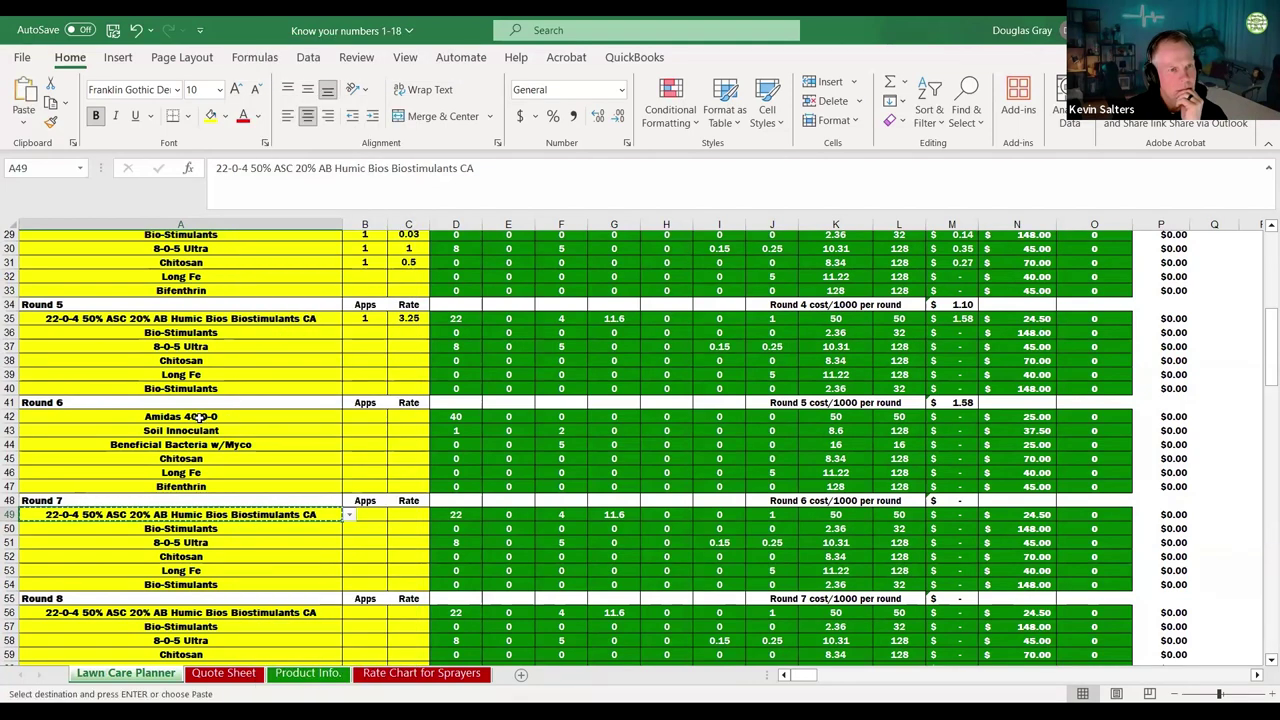
{"action": "left_click", "coordinate": [200, 417]}
{"action": "right_click", "coordinate": [200, 417]}
{"action": "left_click", "coordinate": [241, 212]}
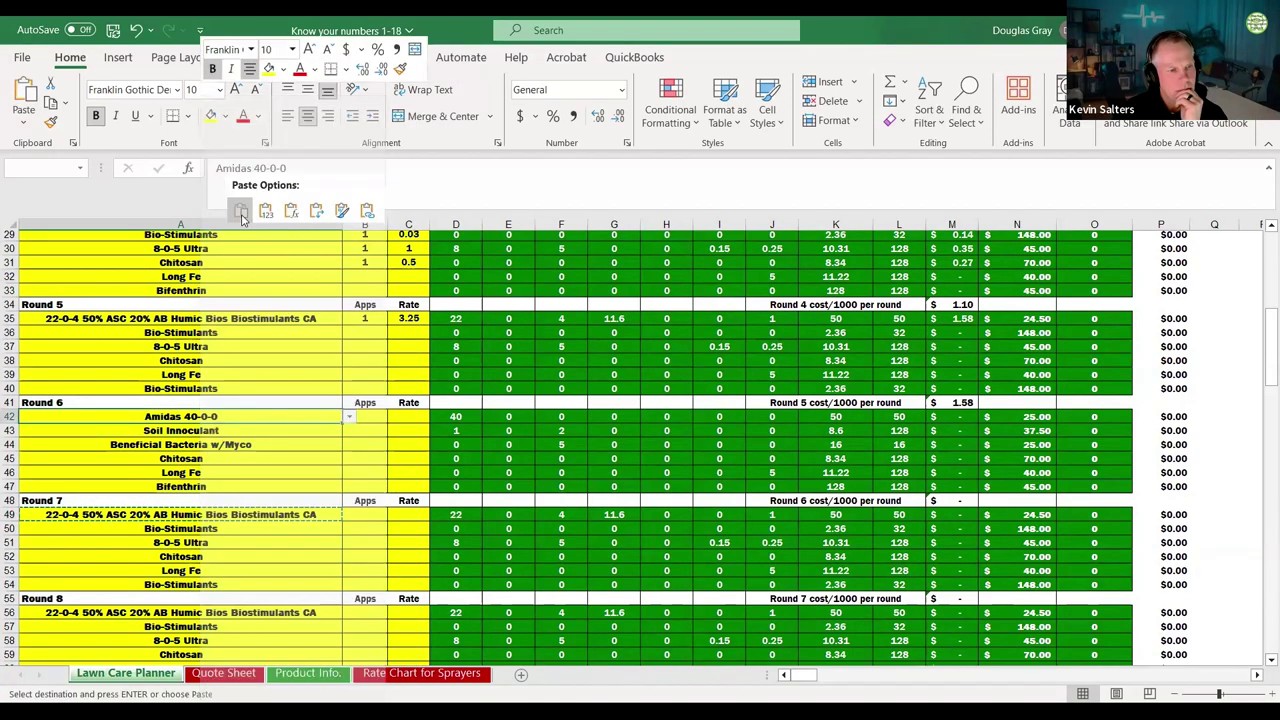
Step: Enter 1 application at a rate of 3.25 for the 22-0-4 50% ASC product in Round 6
{"action": "left_click", "coordinate": [367, 418]}
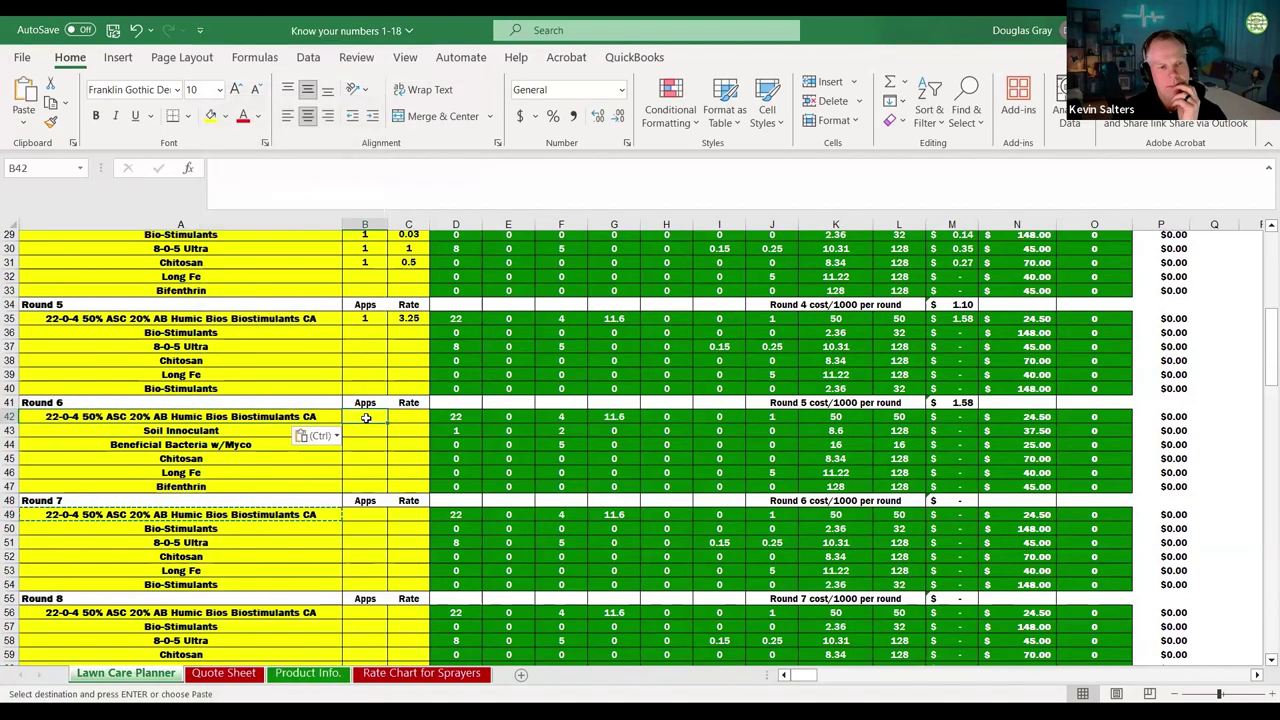
{"action": "type", "text": "1"}
{"action": "left_click", "coordinate": [413, 416]}
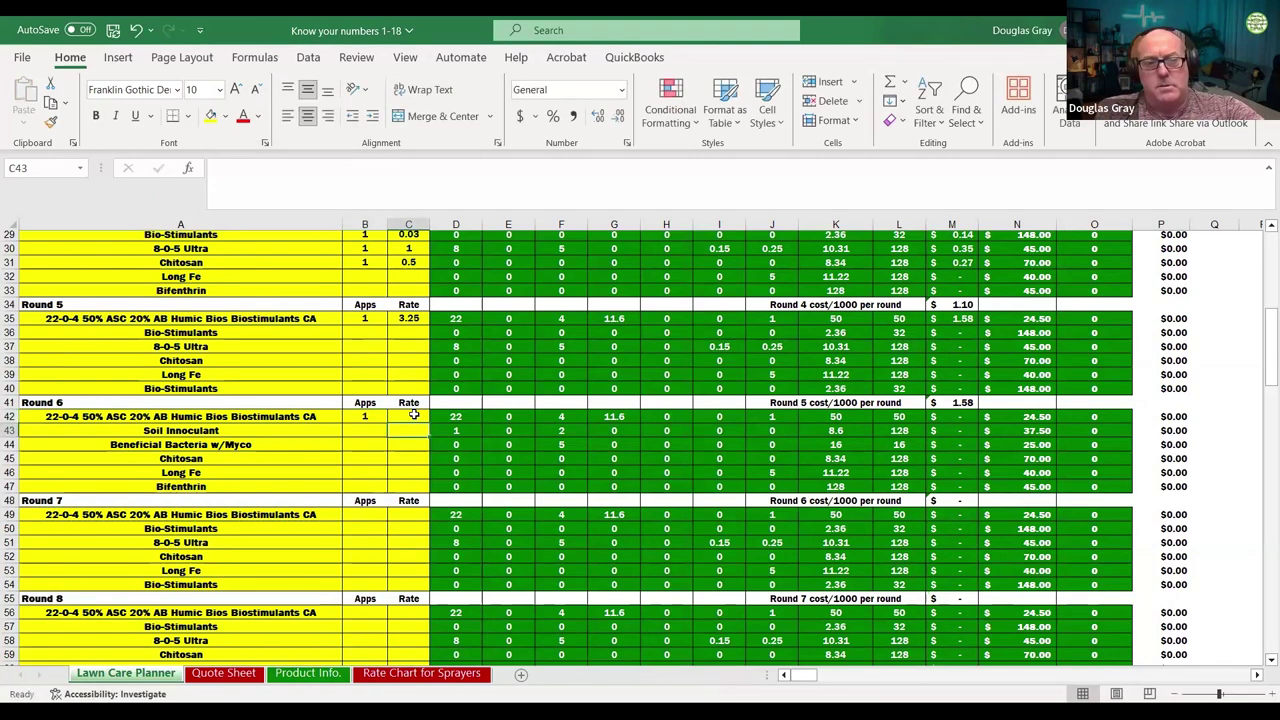
{"action": "type", "text": "3."}
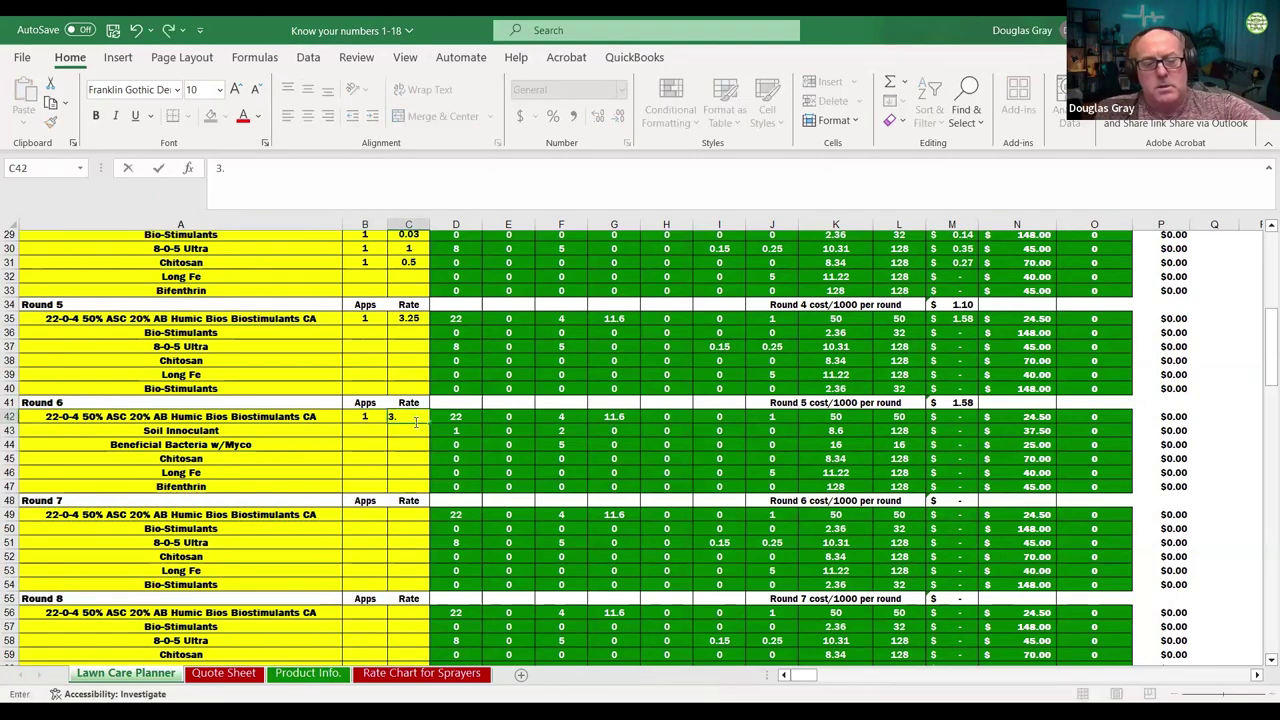
{"action": "type", "text": "25"}
{"action": "left_click", "coordinate": [447, 472]}
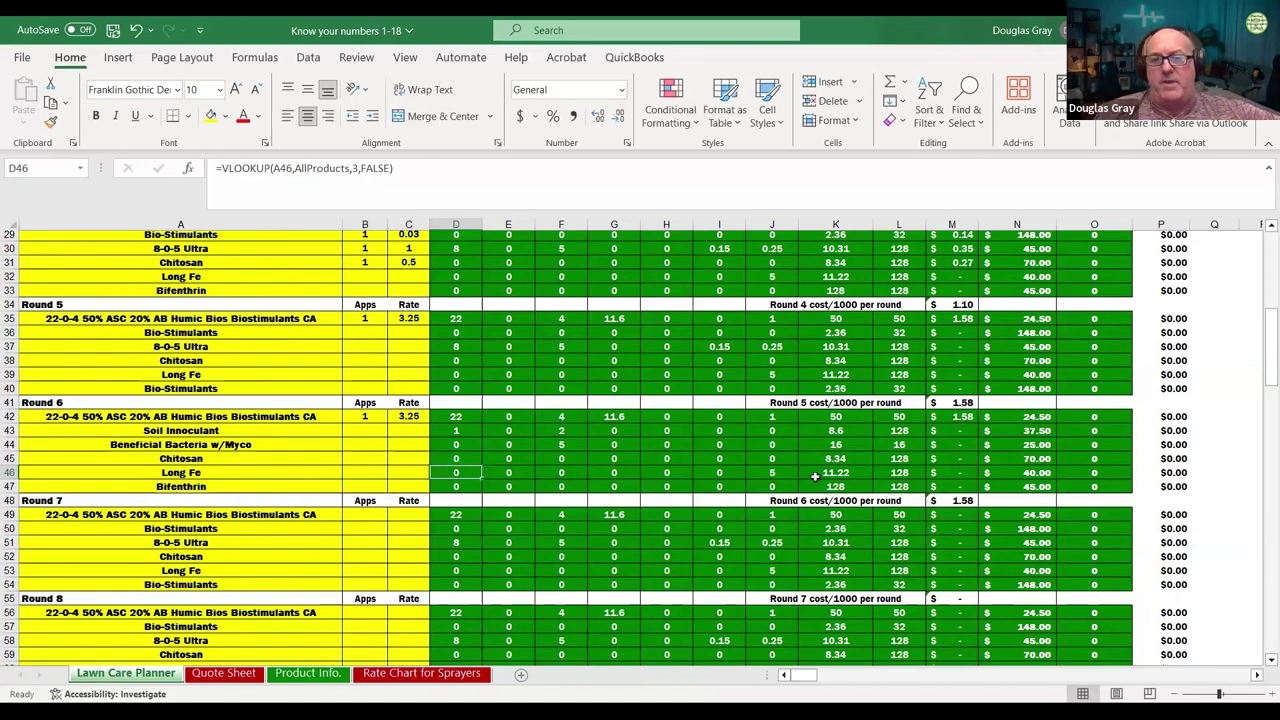
Step: Set the total number of applications in the cost summary to 8
{"action": "scroll", "coordinate": [816, 472], "scroll_direction": "up", "scroll_amount": 10}
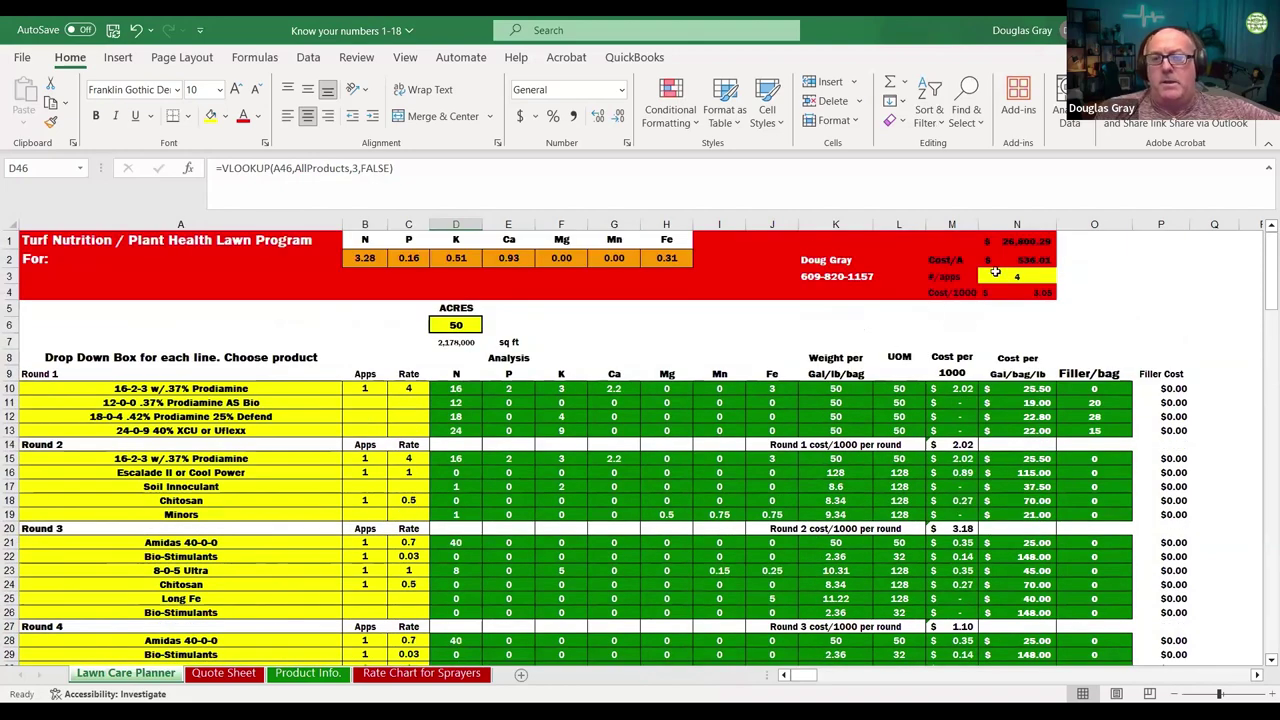
{"action": "left_click", "coordinate": [1012, 278]}
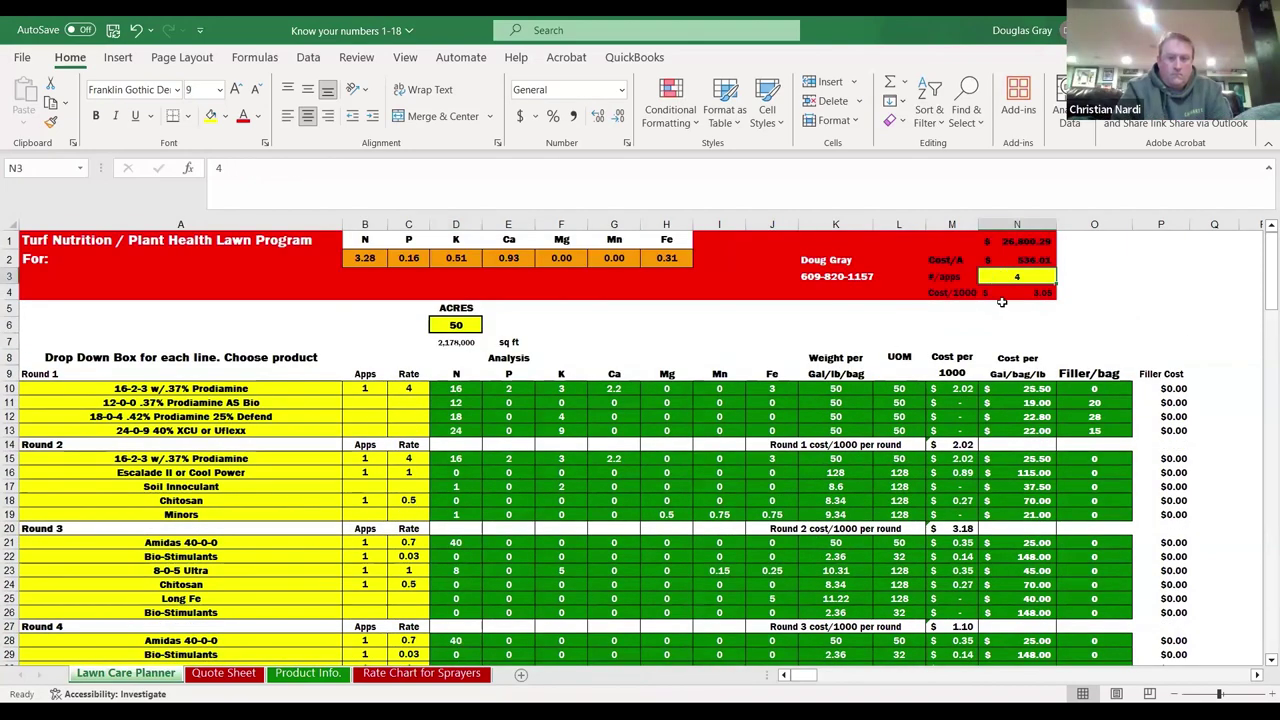
{"action": "type", "text": "8"}
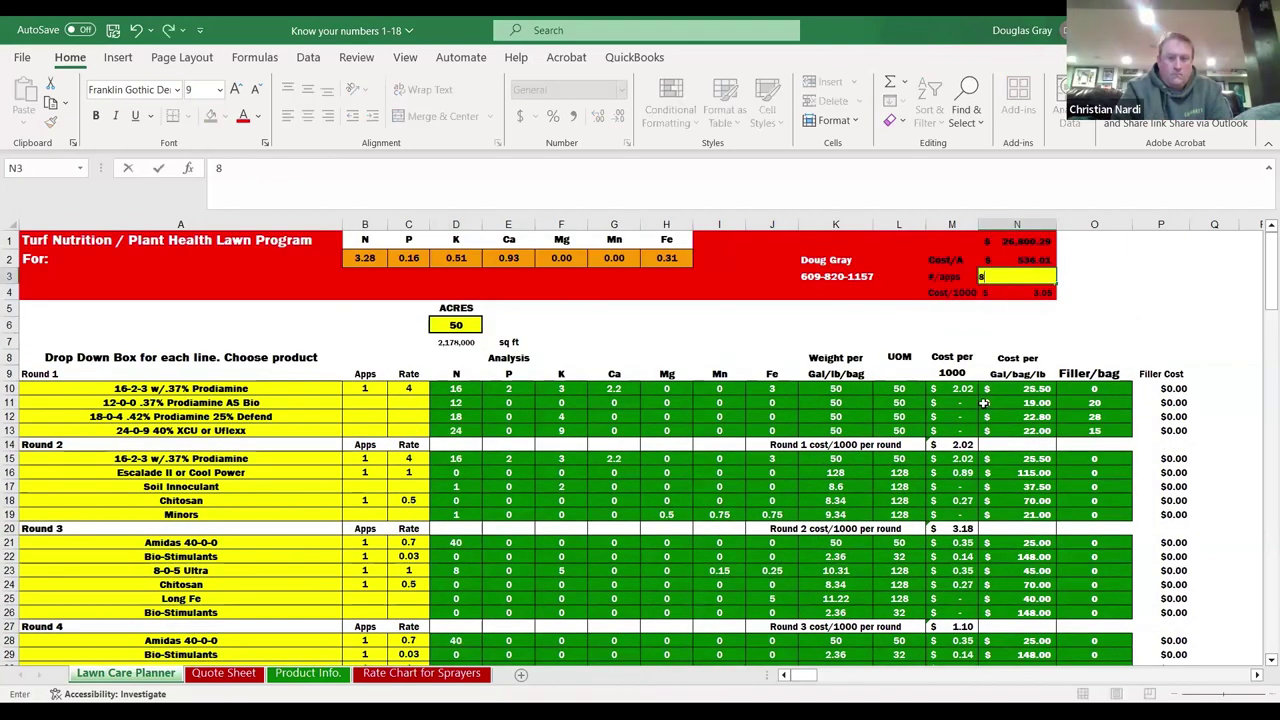
{"action": "left_click", "coordinate": [830, 490]}
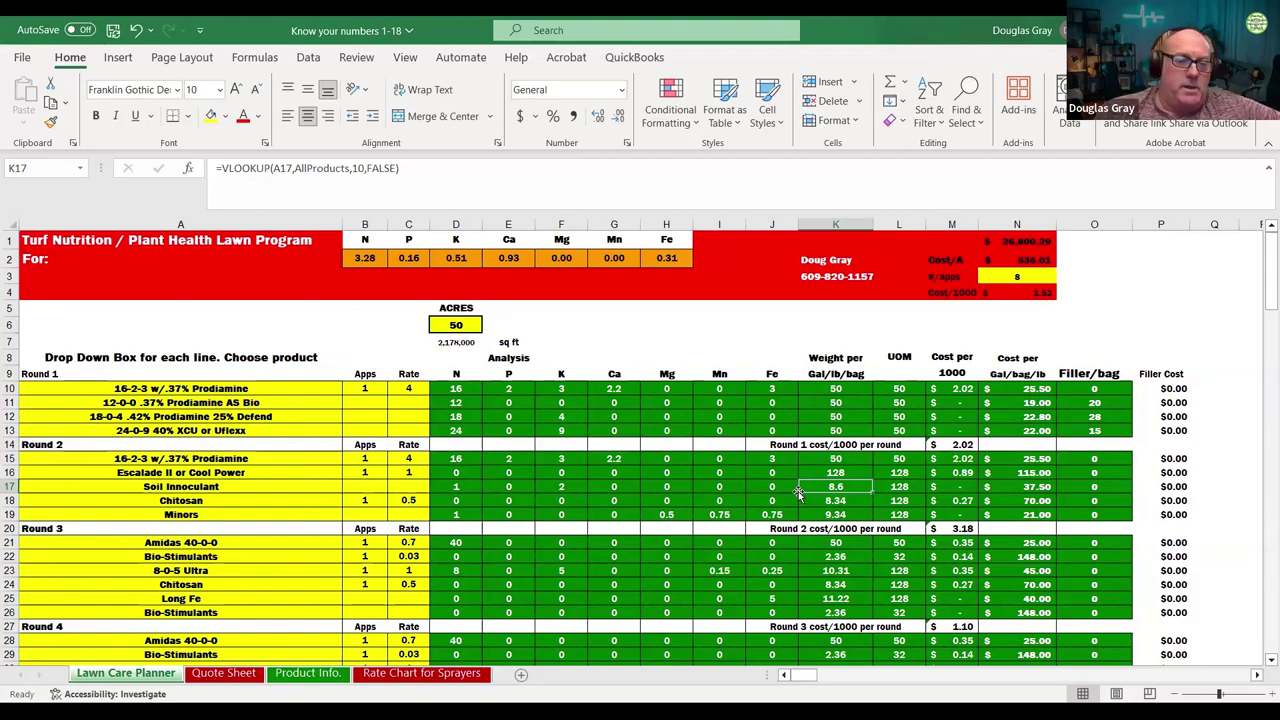
Step: Change the Long Fe line in Round 3 to the product Minors
{"action": "scroll", "coordinate": [203, 614], "scroll_direction": "down", "scroll_amount": 1}
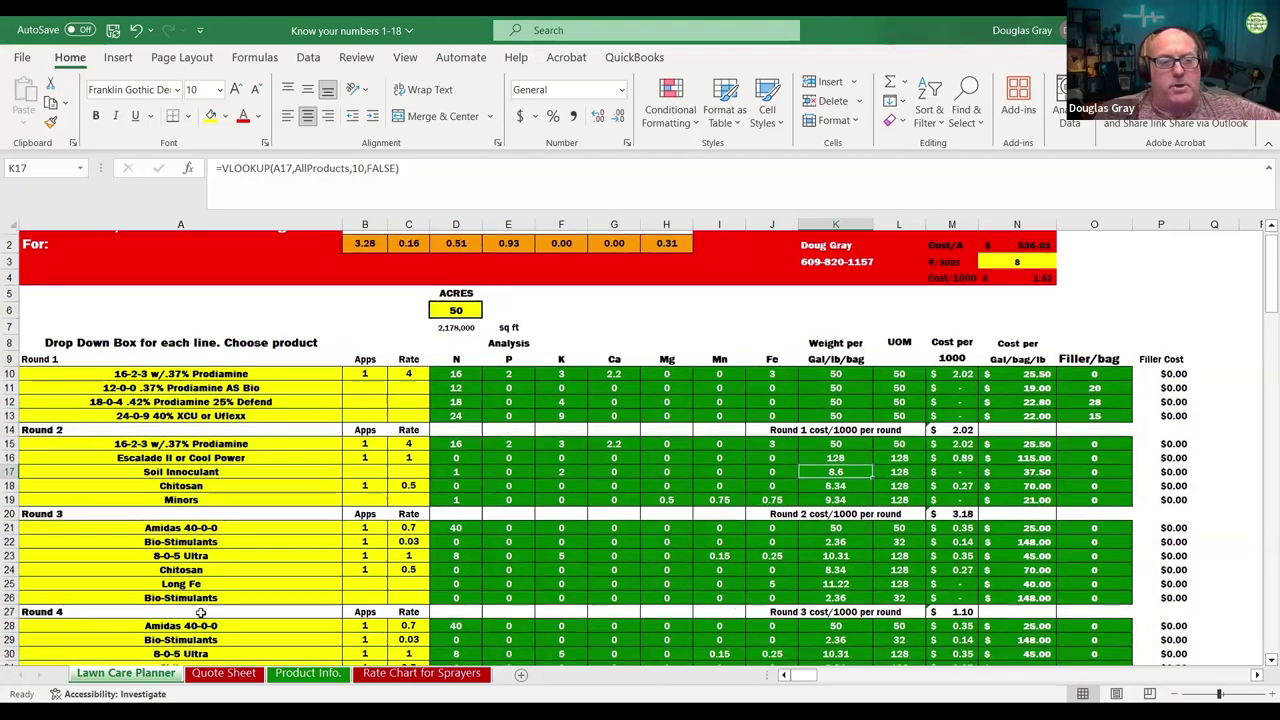
{"action": "left_click", "coordinate": [231, 555]}
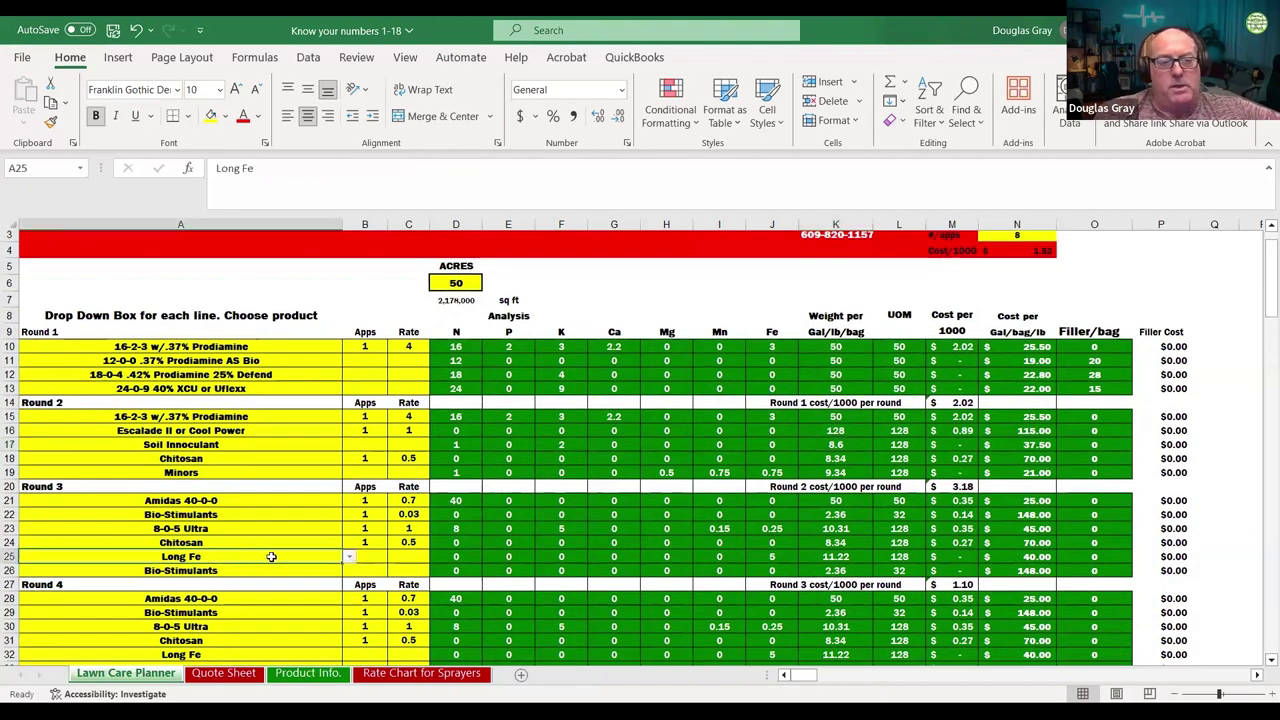
{"action": "left_click", "coordinate": [348, 558]}
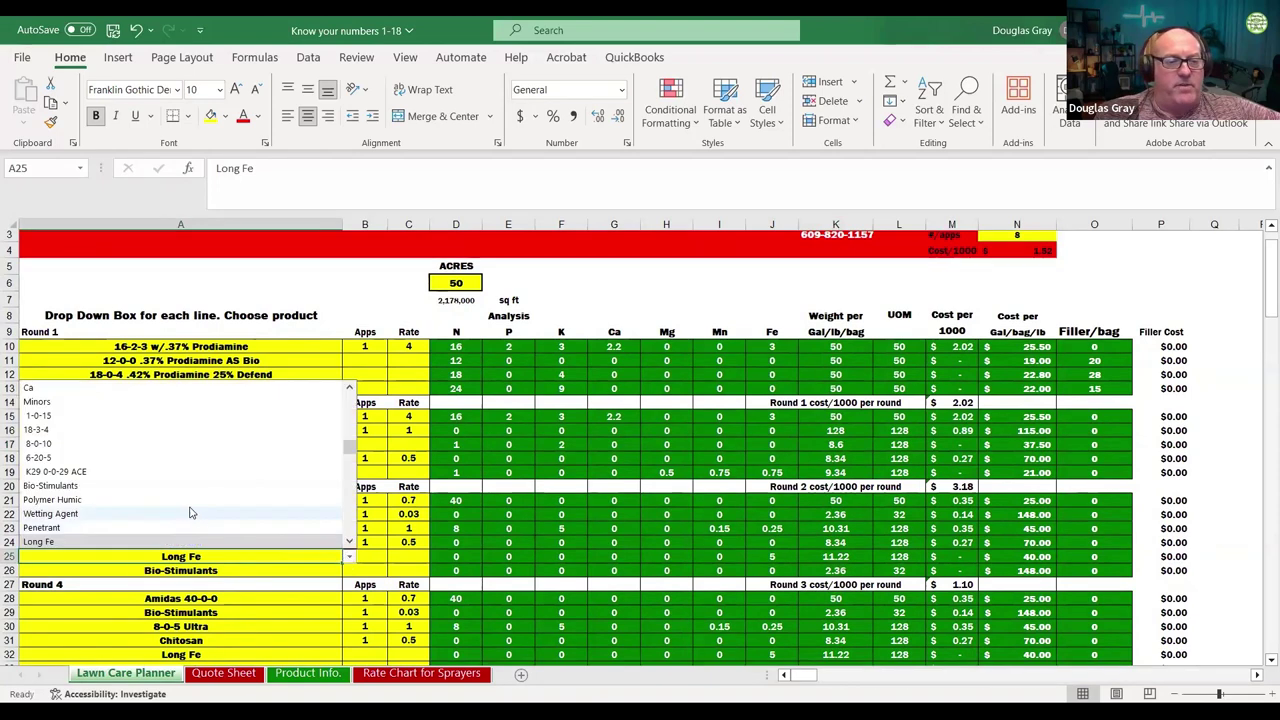
{"action": "scroll", "coordinate": [203, 502], "scroll_direction": "up", "scroll_amount": 3}
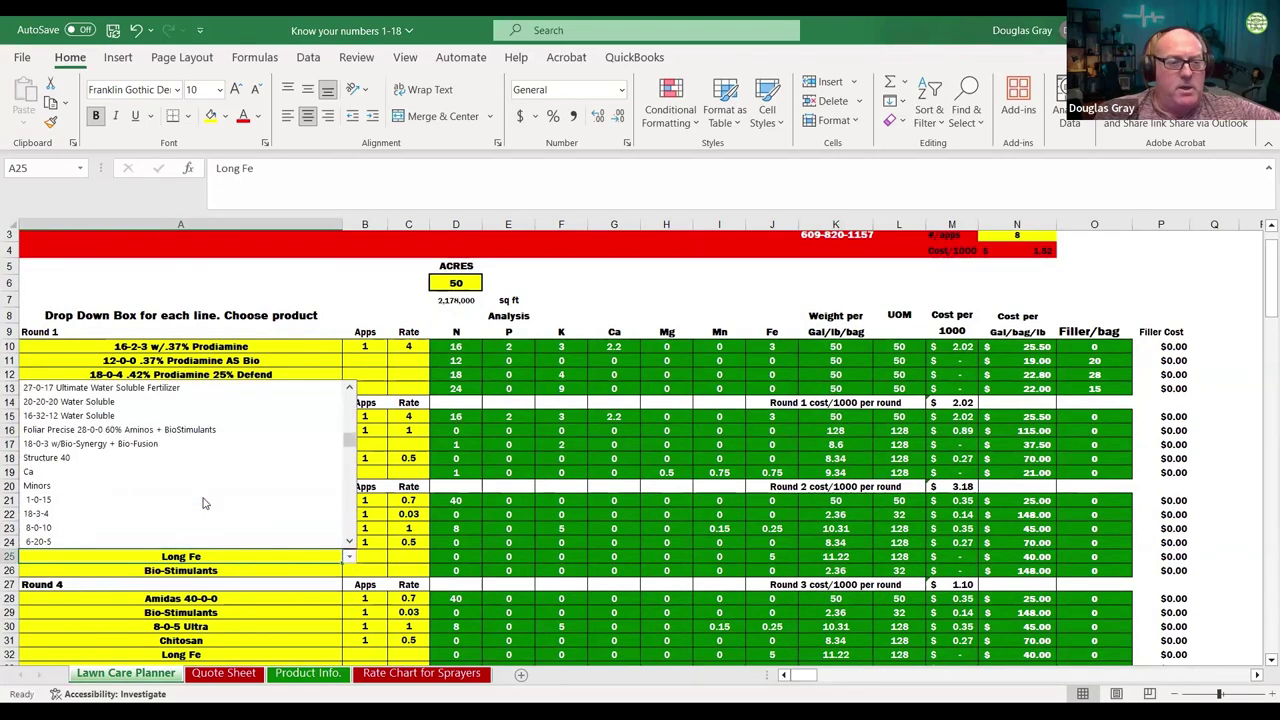
{"action": "left_click", "coordinate": [180, 486]}
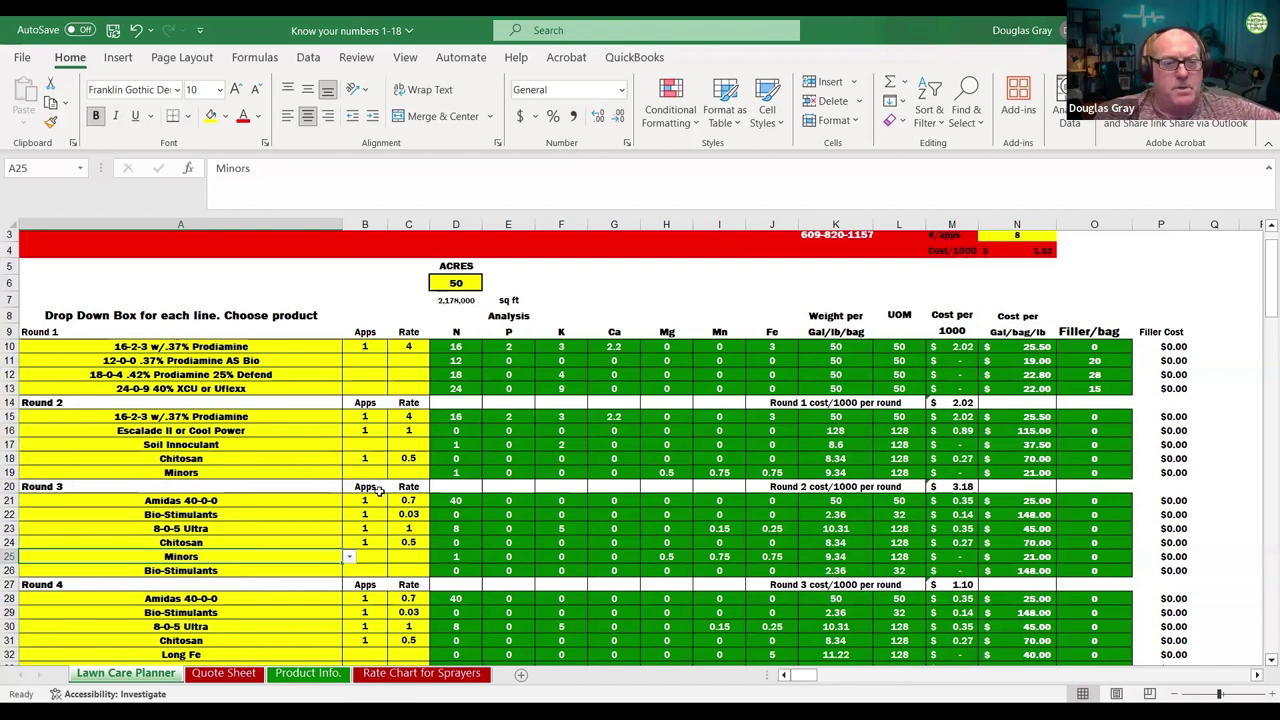
Step: Enter 1 application at a rate of 1 for the Minors product in Round 2
{"action": "left_click", "coordinate": [371, 471]}
{"action": "type", "text": "1"}
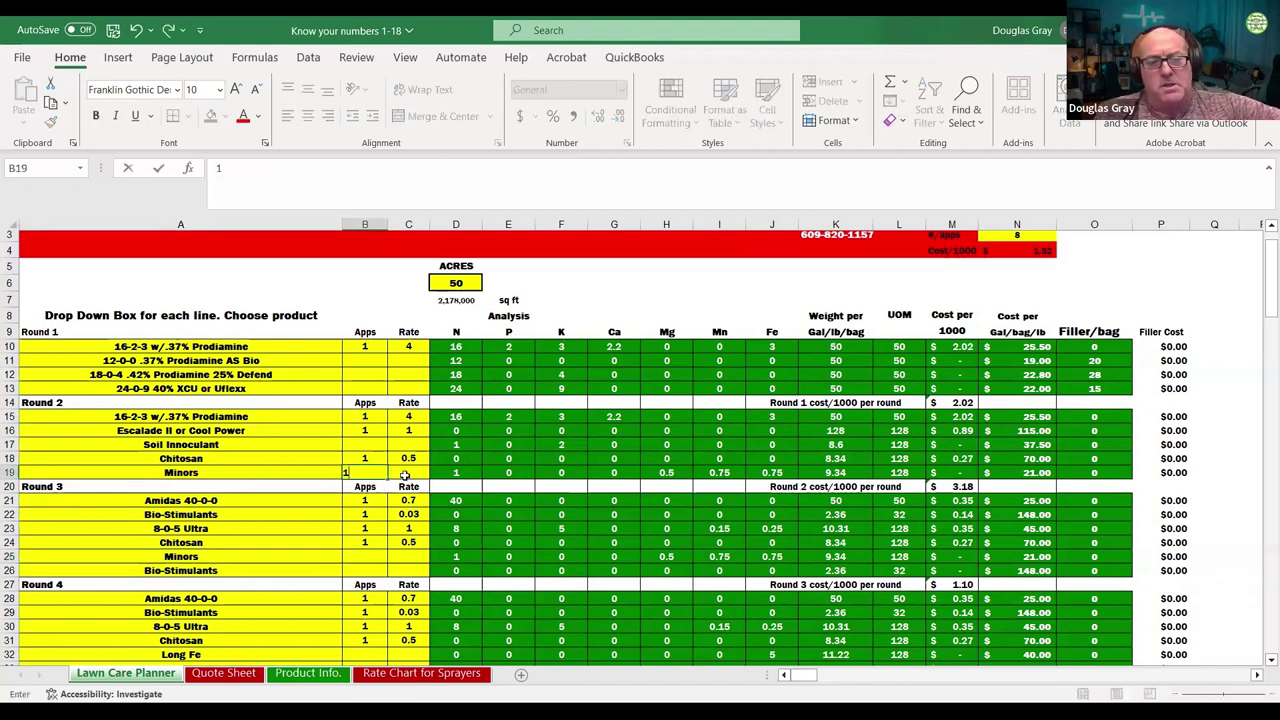
{"action": "key", "text": "Tab"}
{"action": "type", "text": "1"}
{"action": "left_click", "coordinate": [418, 513]}
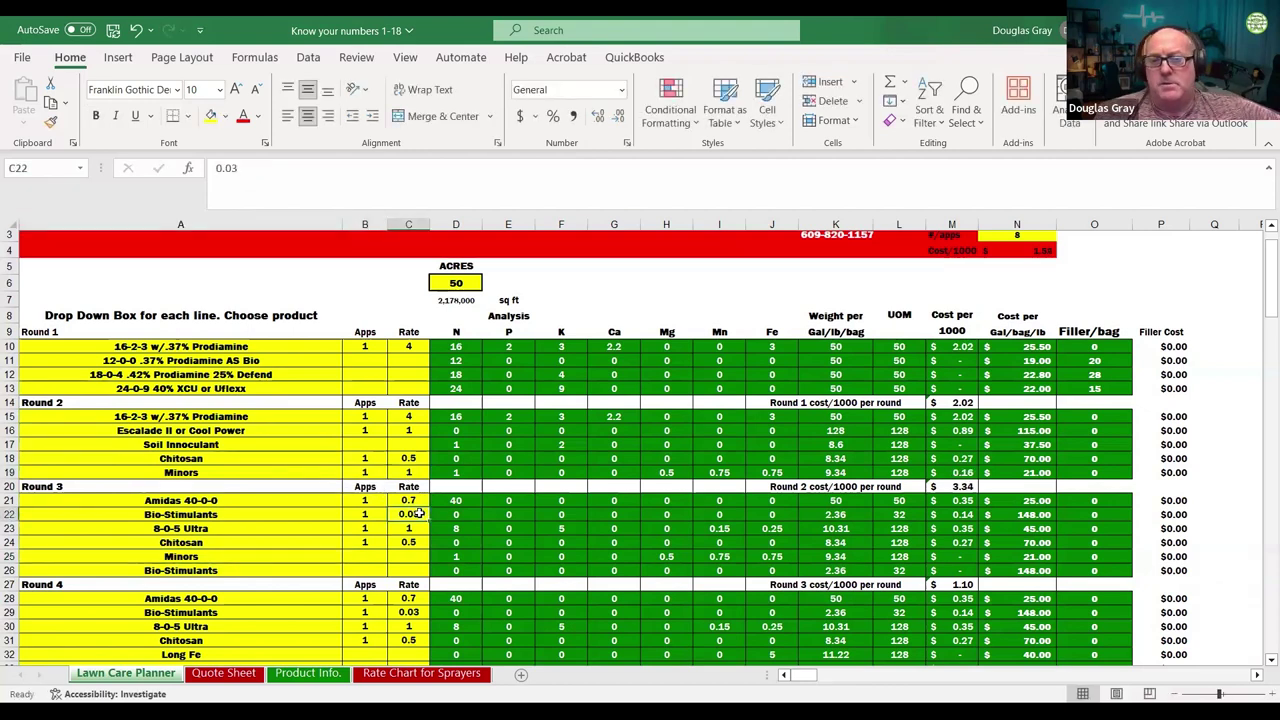
{"action": "scroll", "coordinate": [418, 513], "scroll_direction": "up", "scroll_amount": 1}
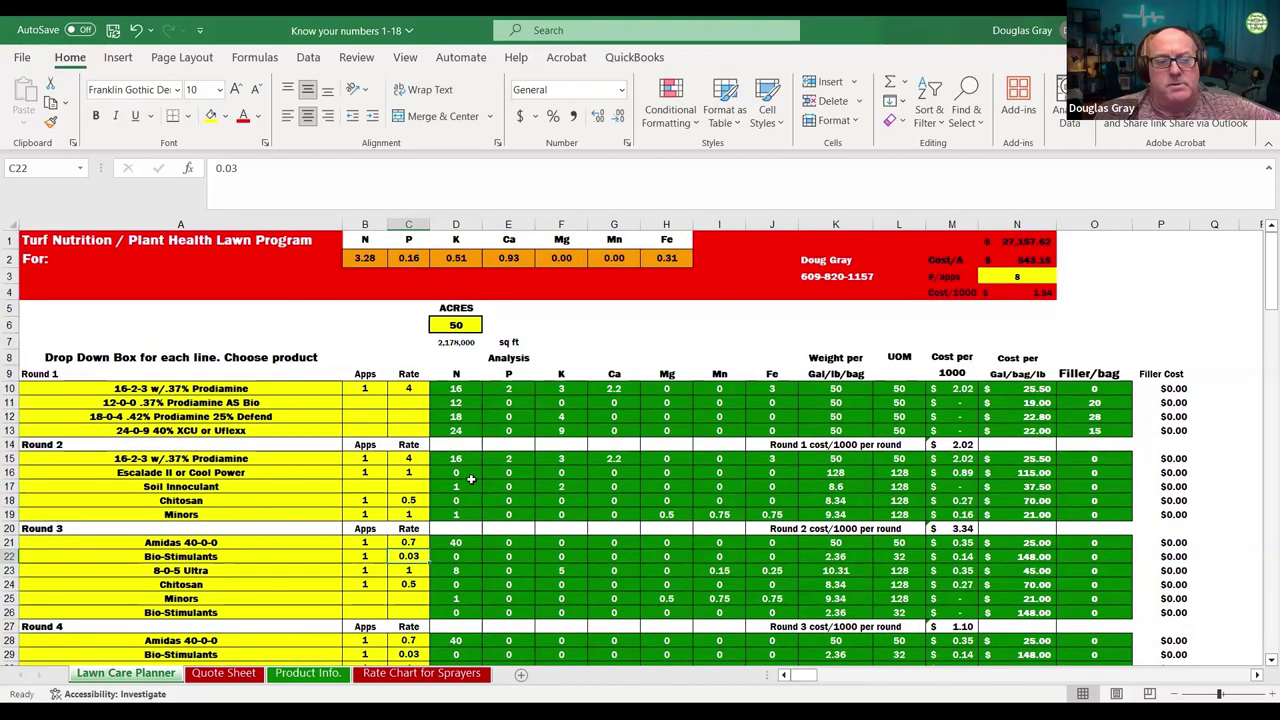
{"action": "scroll", "coordinate": [436, 495], "scroll_direction": "down", "scroll_amount": 4}
{"action": "scroll", "coordinate": [434, 495], "scroll_direction": "up", "scroll_amount": 4}
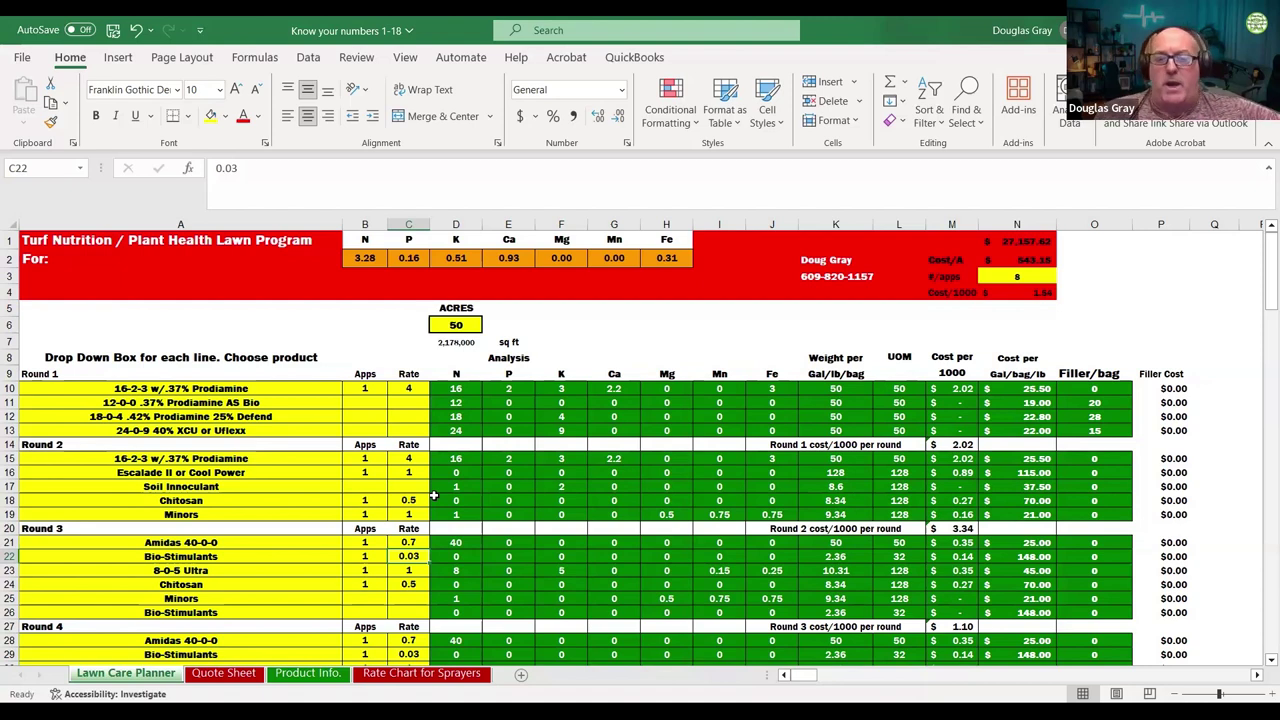
Step: Review the Quote Sheet from the Round 1 costs through to the final total, and return to the Lawn Care Planner
{"action": "left_click", "coordinate": [233, 680]}
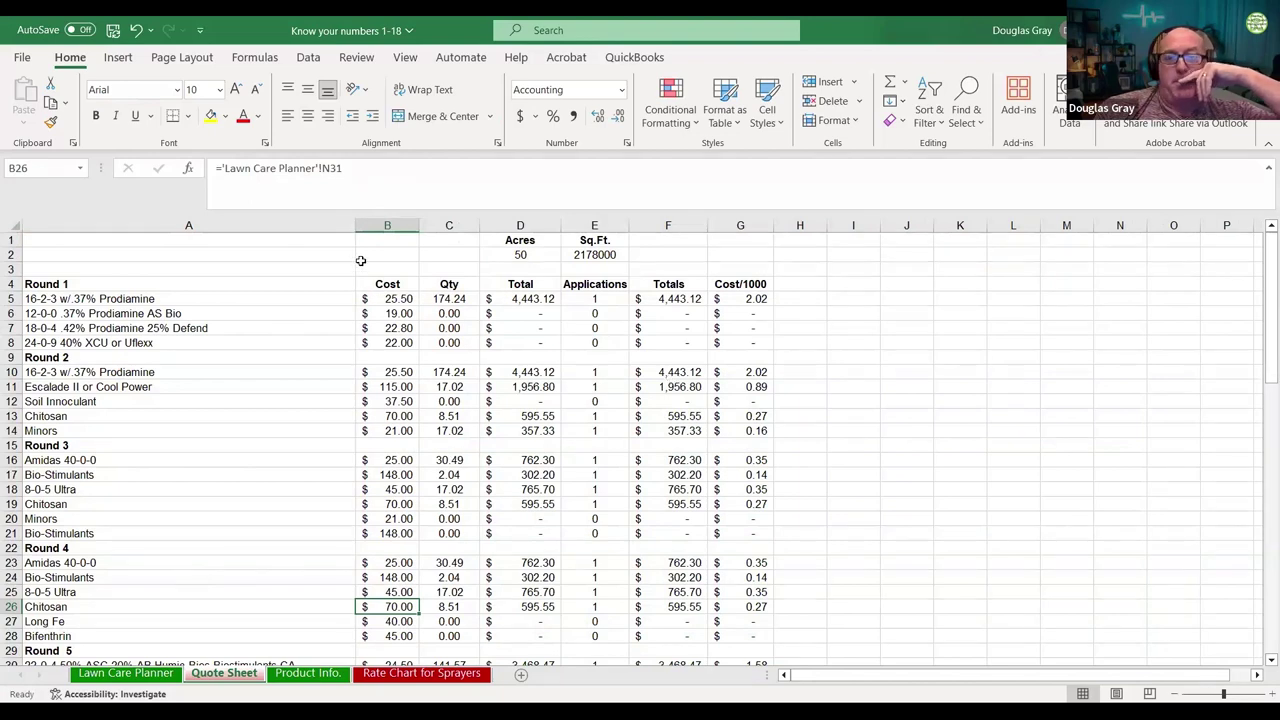
{"action": "scroll", "coordinate": [450, 305], "scroll_direction": "down", "scroll_amount": 3}
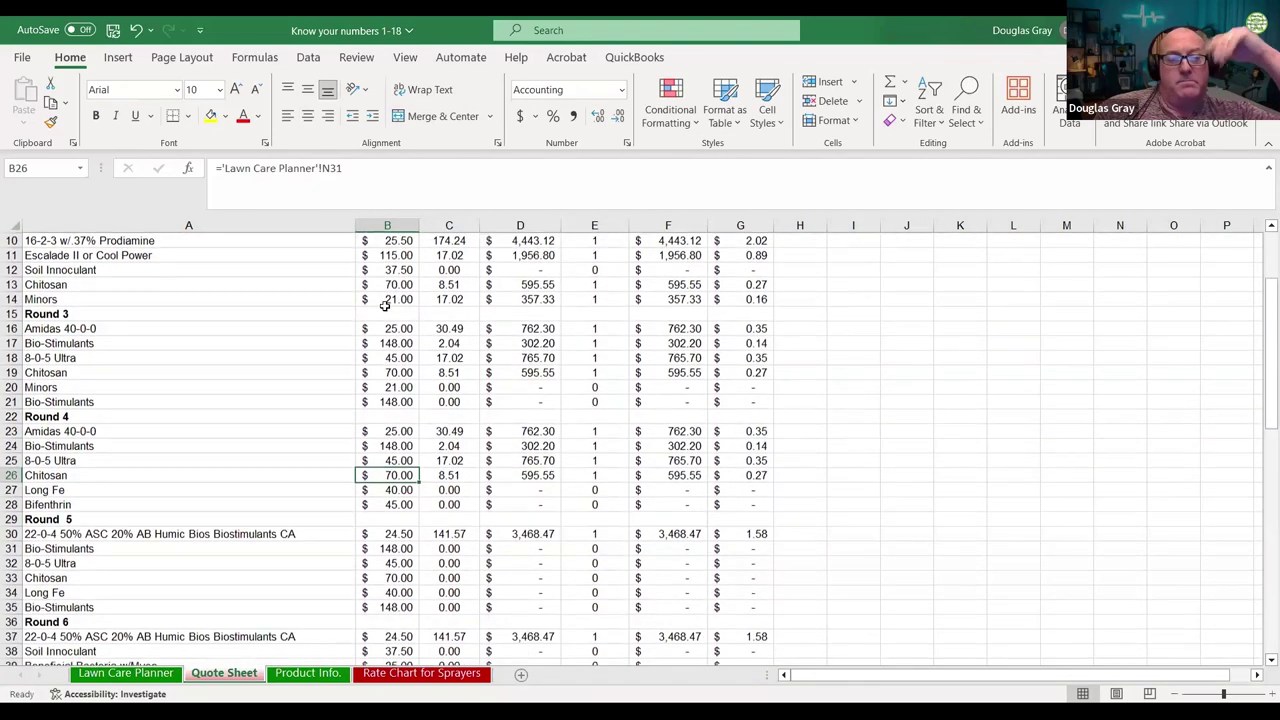
{"action": "scroll", "coordinate": [640, 330], "scroll_direction": "down", "scroll_amount": 7}
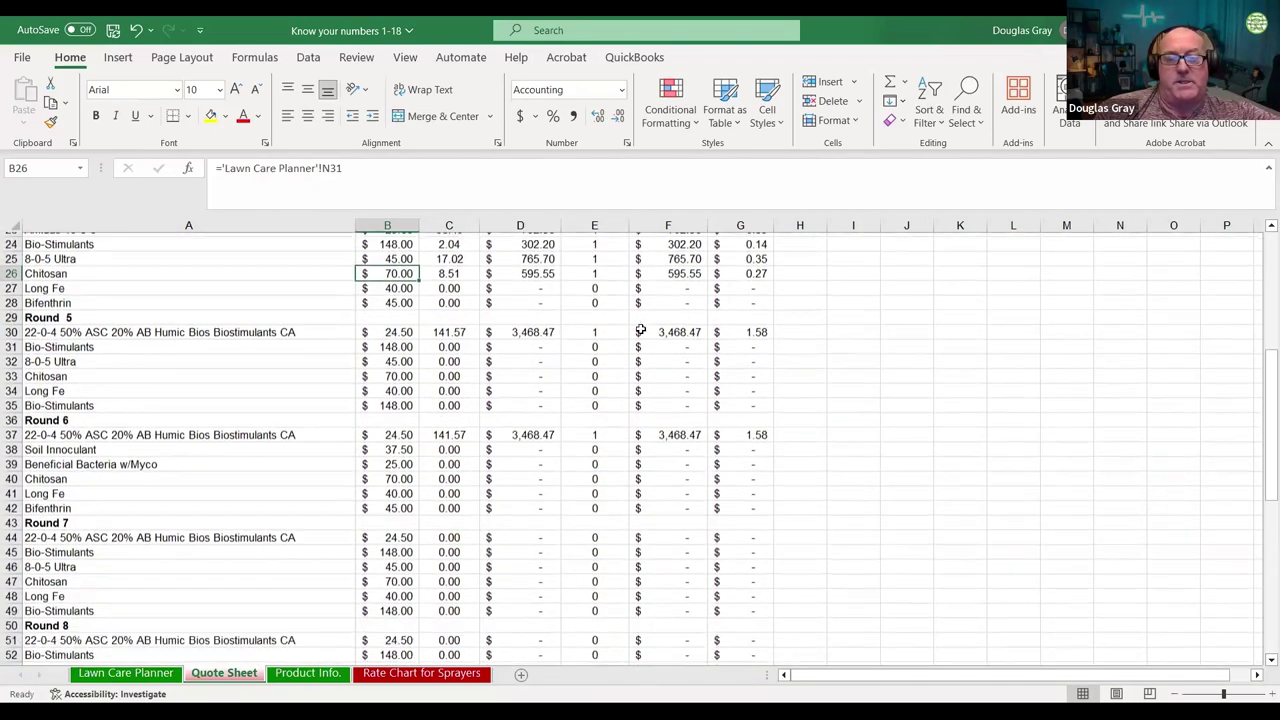
{"action": "scroll", "coordinate": [640, 330], "scroll_direction": "down", "scroll_amount": 3}
{"action": "scroll", "coordinate": [641, 331], "scroll_direction": "down", "scroll_amount": 9}
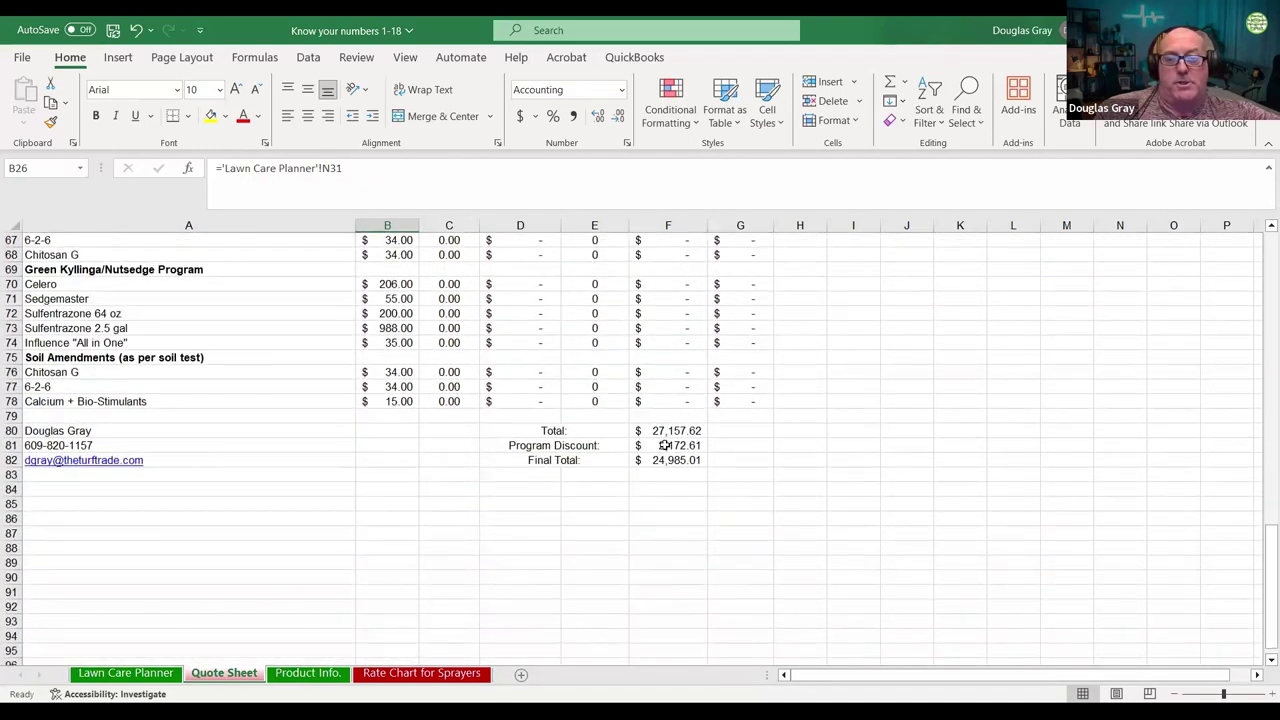
{"action": "left_click", "coordinate": [152, 676]}
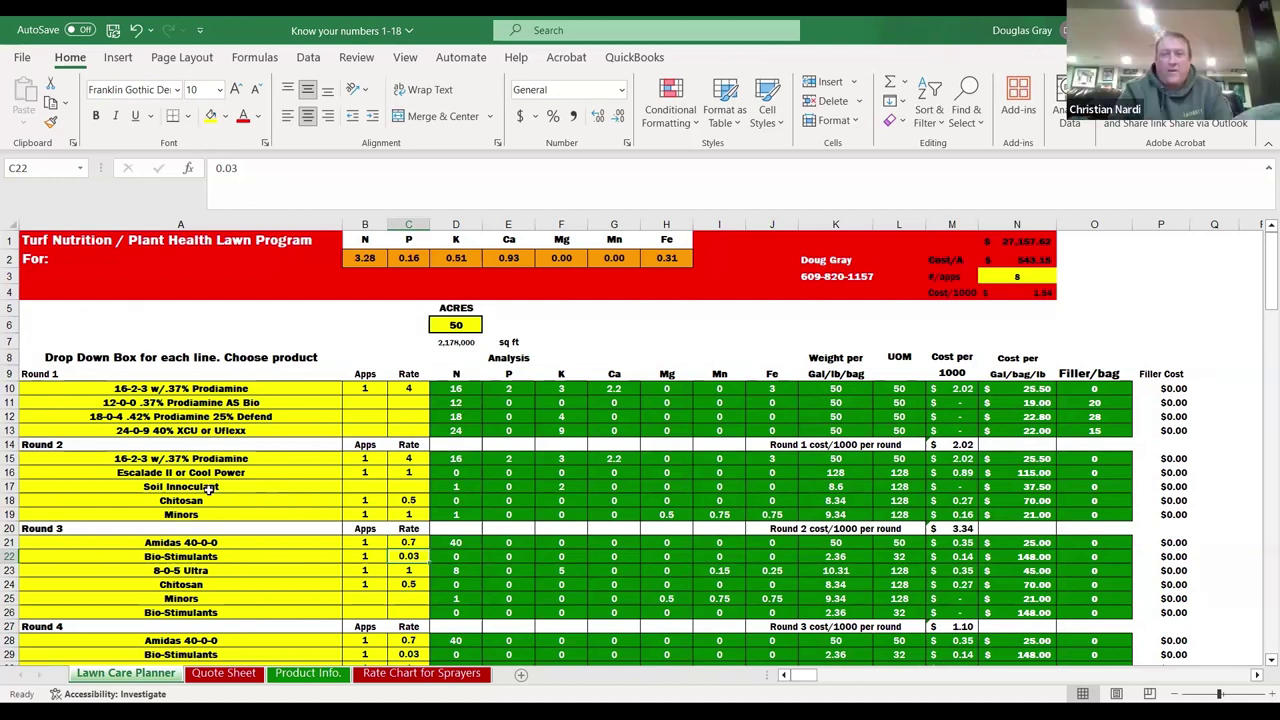
Step: Clear the application count and rate of Durentis in the Fungicide Plant Health Program
{"action": "left_click", "coordinate": [250, 543]}
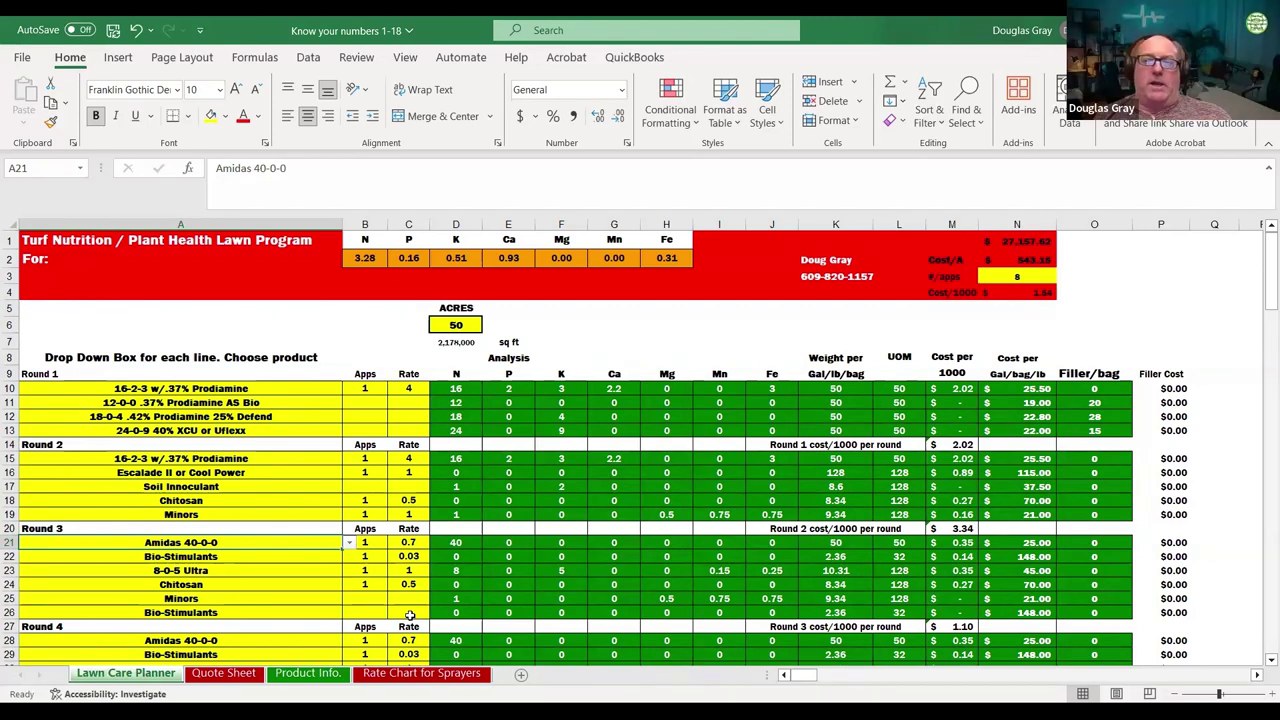
{"action": "scroll", "coordinate": [240, 567], "scroll_direction": "down", "scroll_amount": 10}
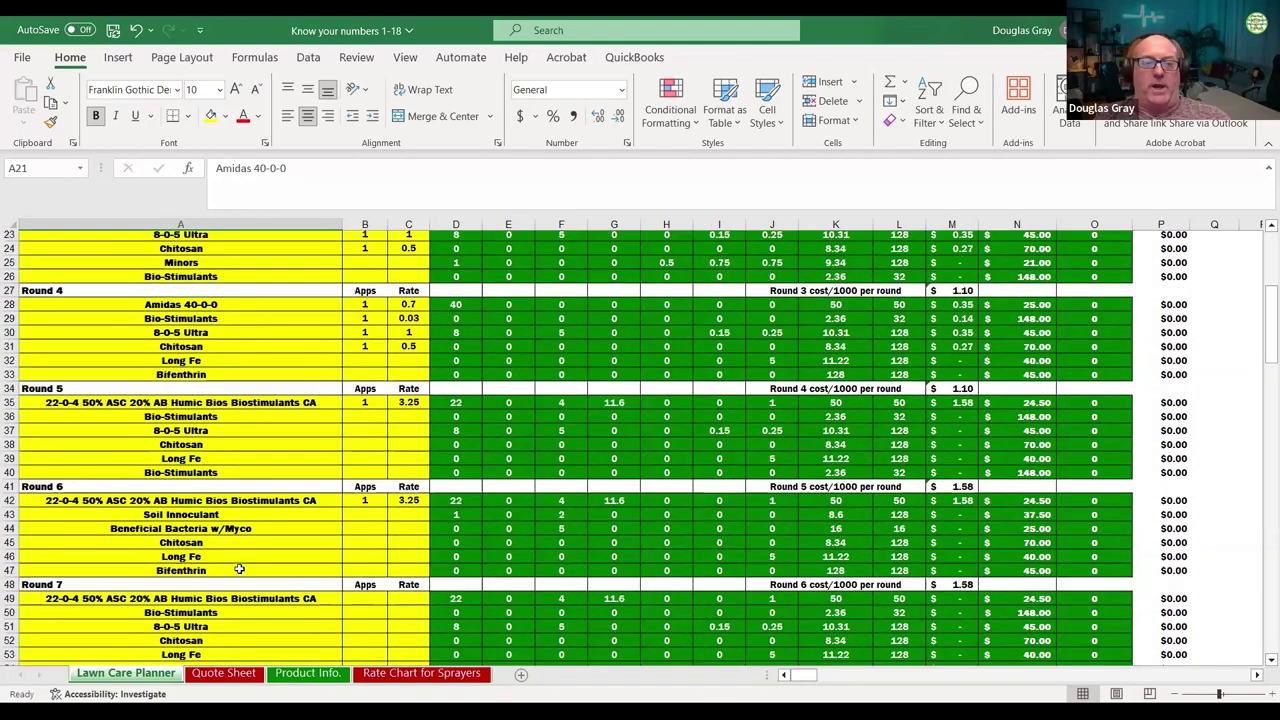
{"action": "scroll", "coordinate": [240, 567], "scroll_direction": "down", "scroll_amount": 7}
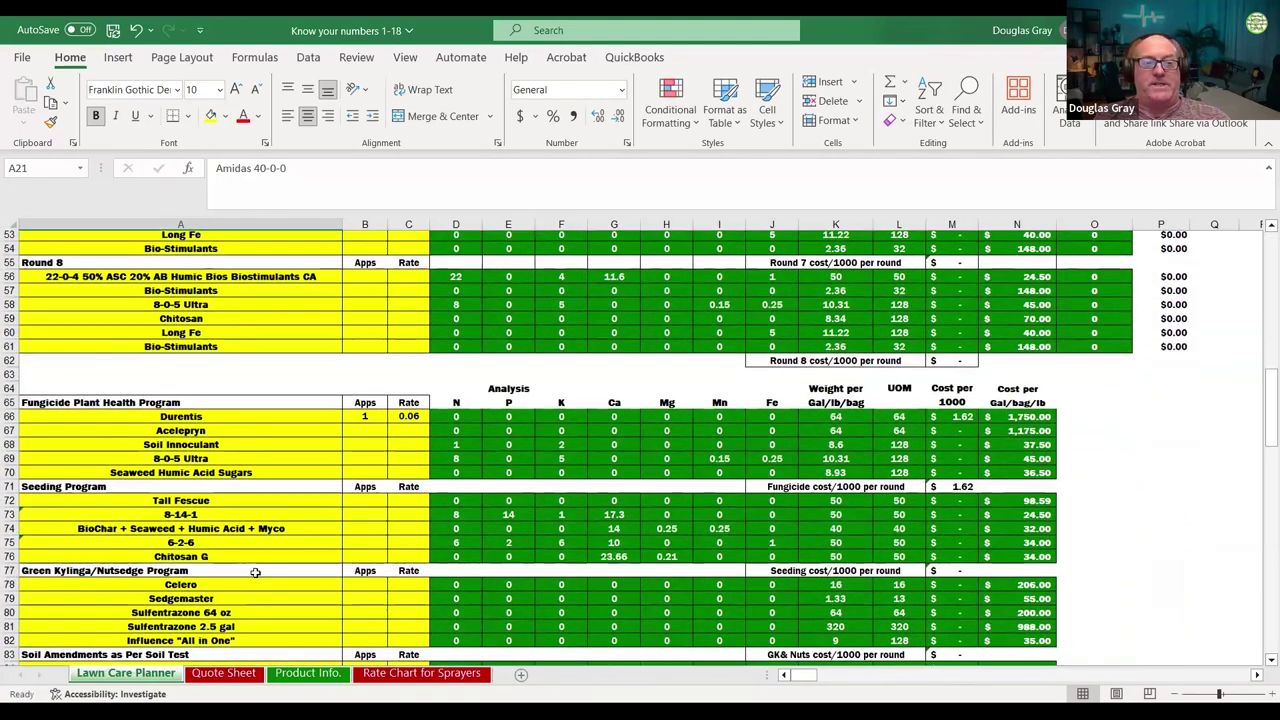
{"action": "left_click", "coordinate": [378, 418]}
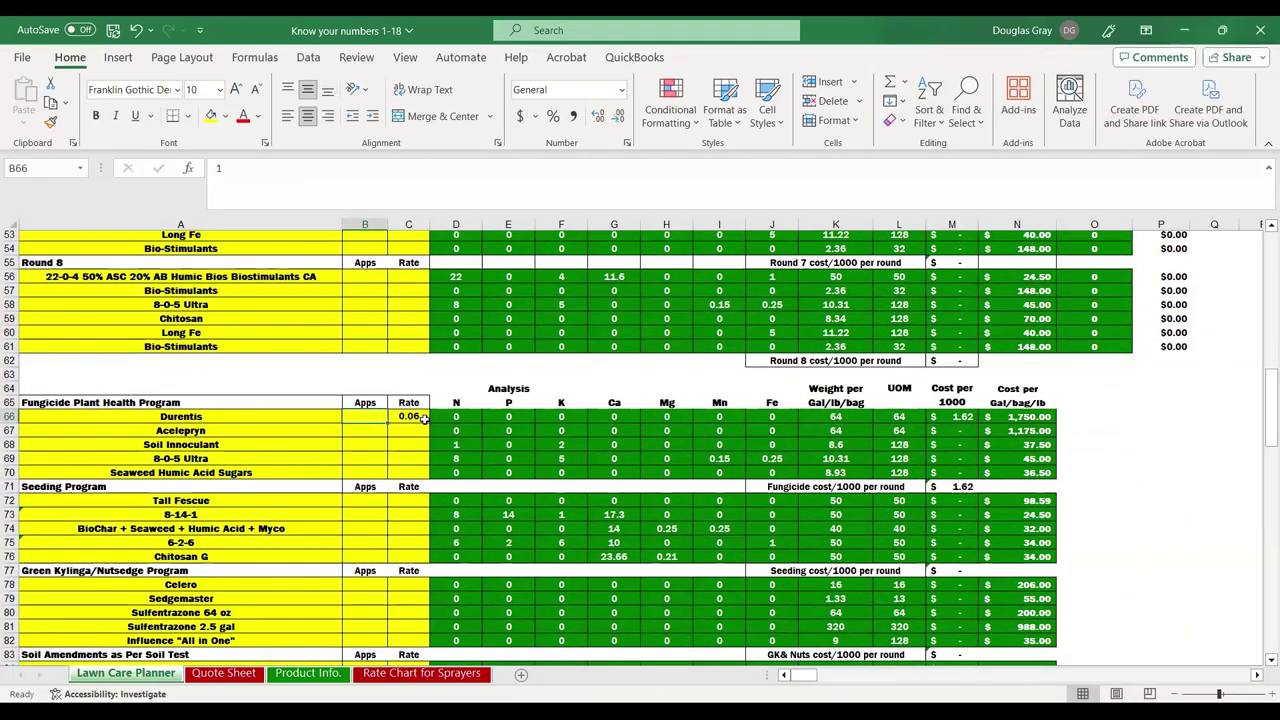
{"action": "left_click", "coordinate": [410, 417]}
{"action": "key", "text": "Delete"}
Step: Enter 1 application at a rate of 0.18 for Acelepryn in the Fungicide Plant Health Program
{"action": "left_click", "coordinate": [383, 430]}
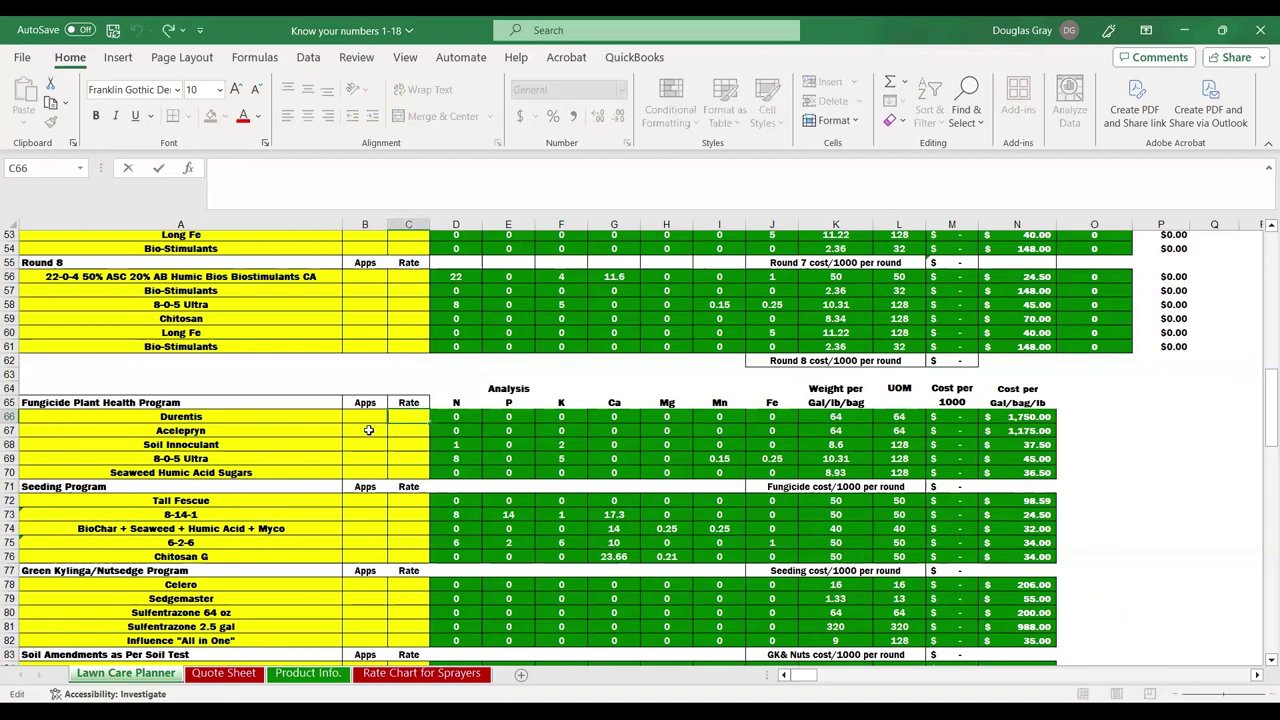
{"action": "type", "text": "1"}
{"action": "left_click", "coordinate": [395, 430]}
{"action": "type", "text": "."}
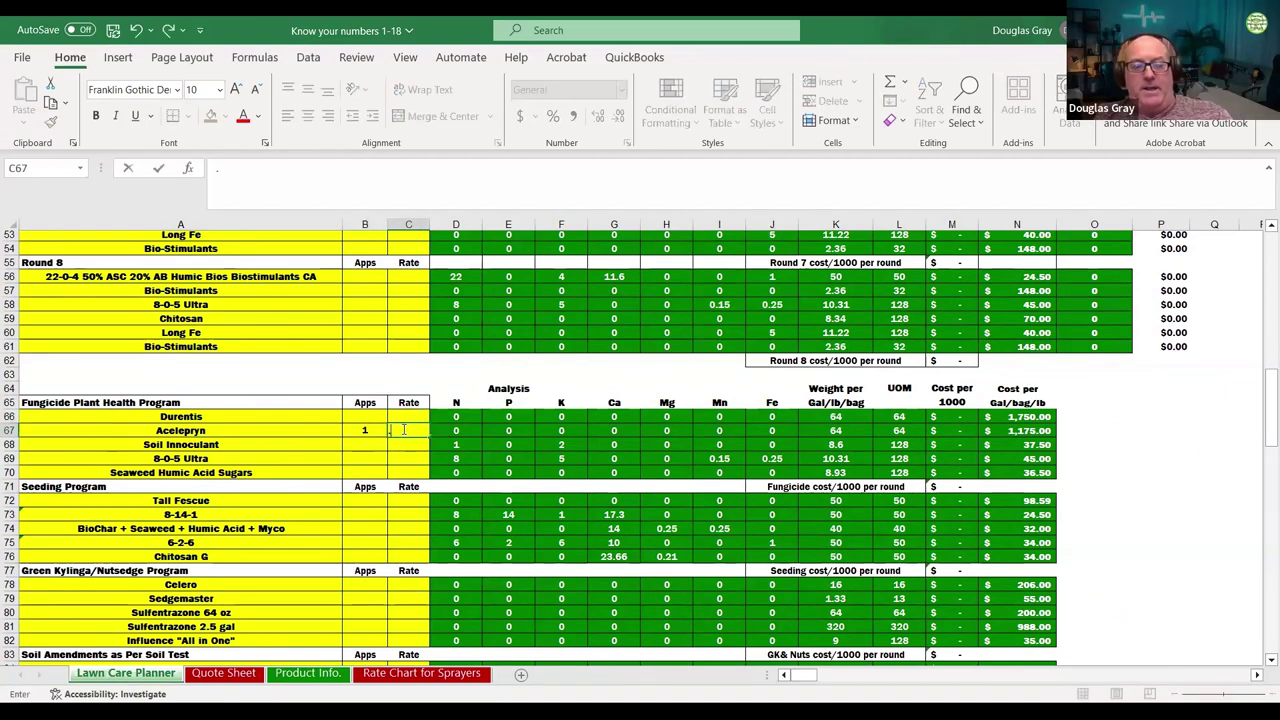
{"action": "type", "text": "18"}
{"action": "left_click", "coordinate": [456, 459]}
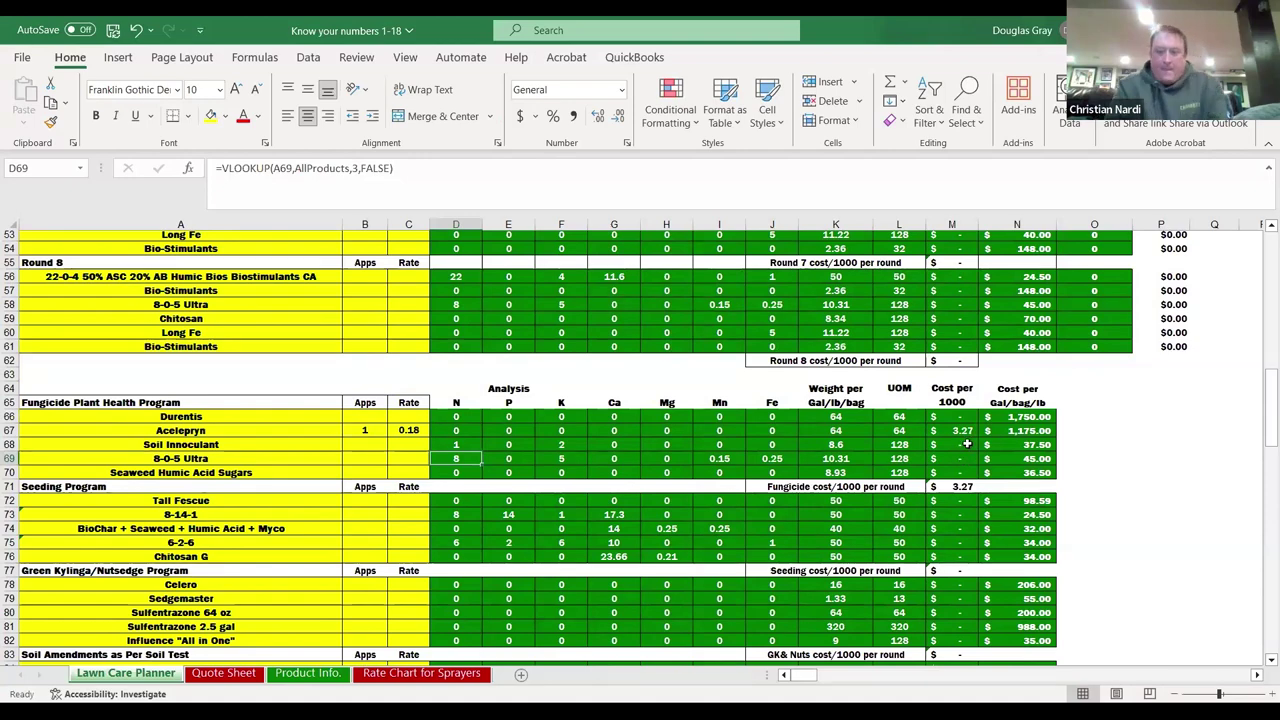
{"action": "scroll", "coordinate": [967, 444], "scroll_direction": "up", "scroll_amount": 17}
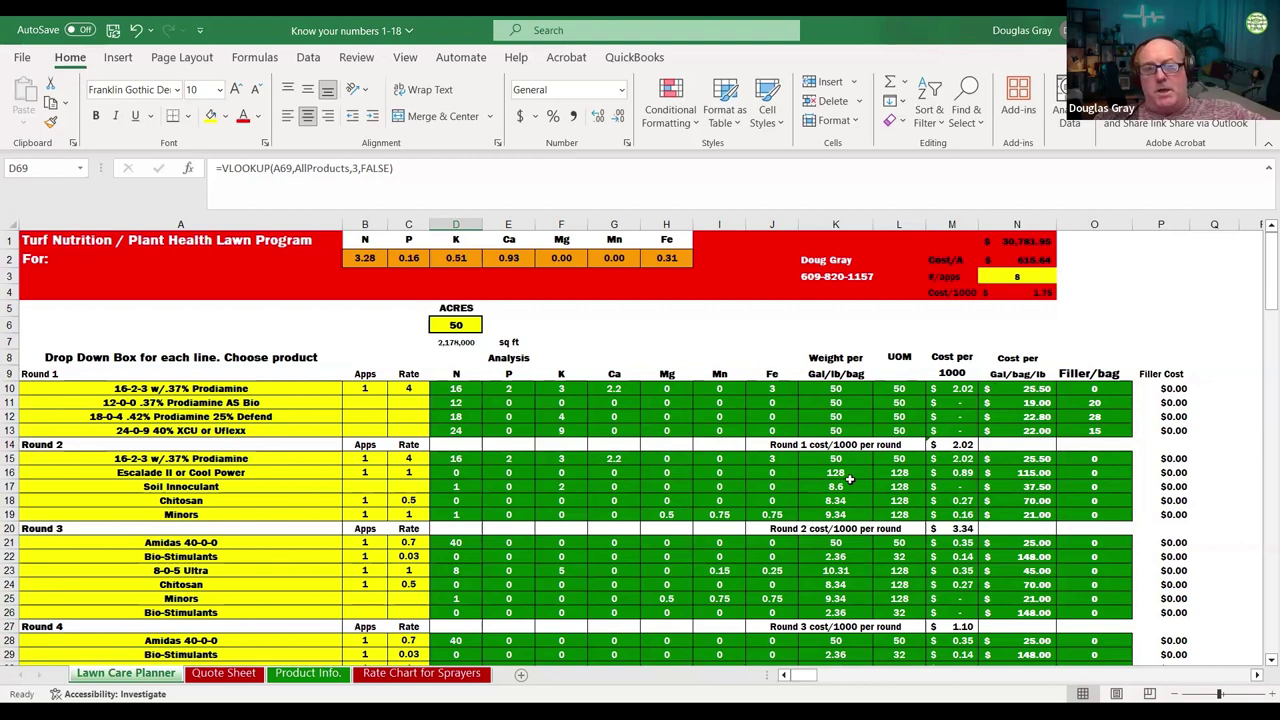
{"action": "left_click", "coordinate": [735, 477]}
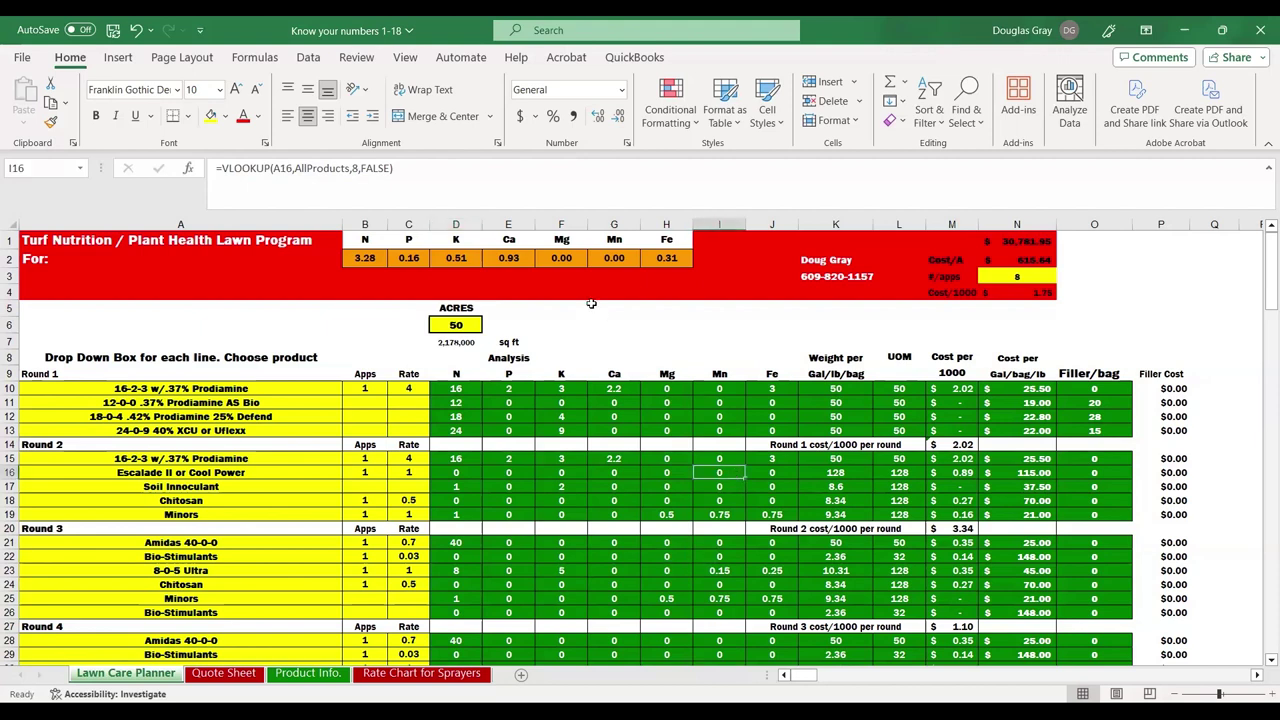
{"action": "left_click", "coordinate": [620, 418]}
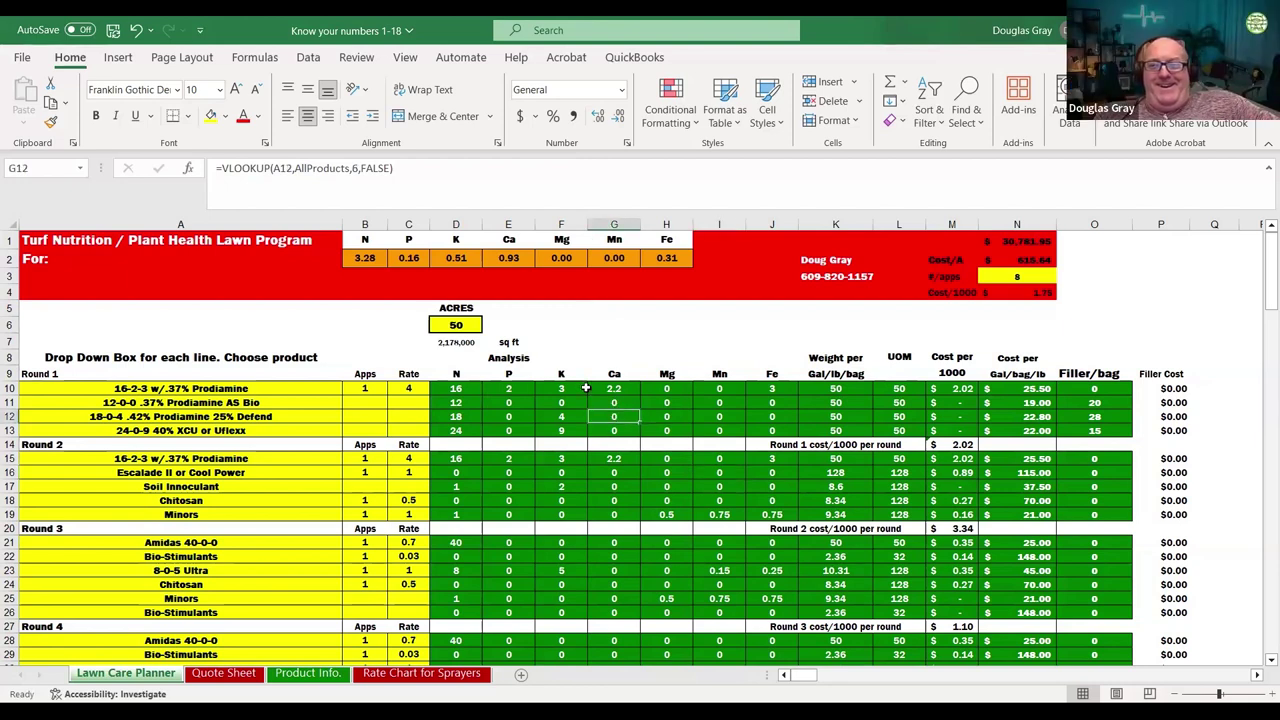
{"action": "left_click", "coordinate": [376, 462]}
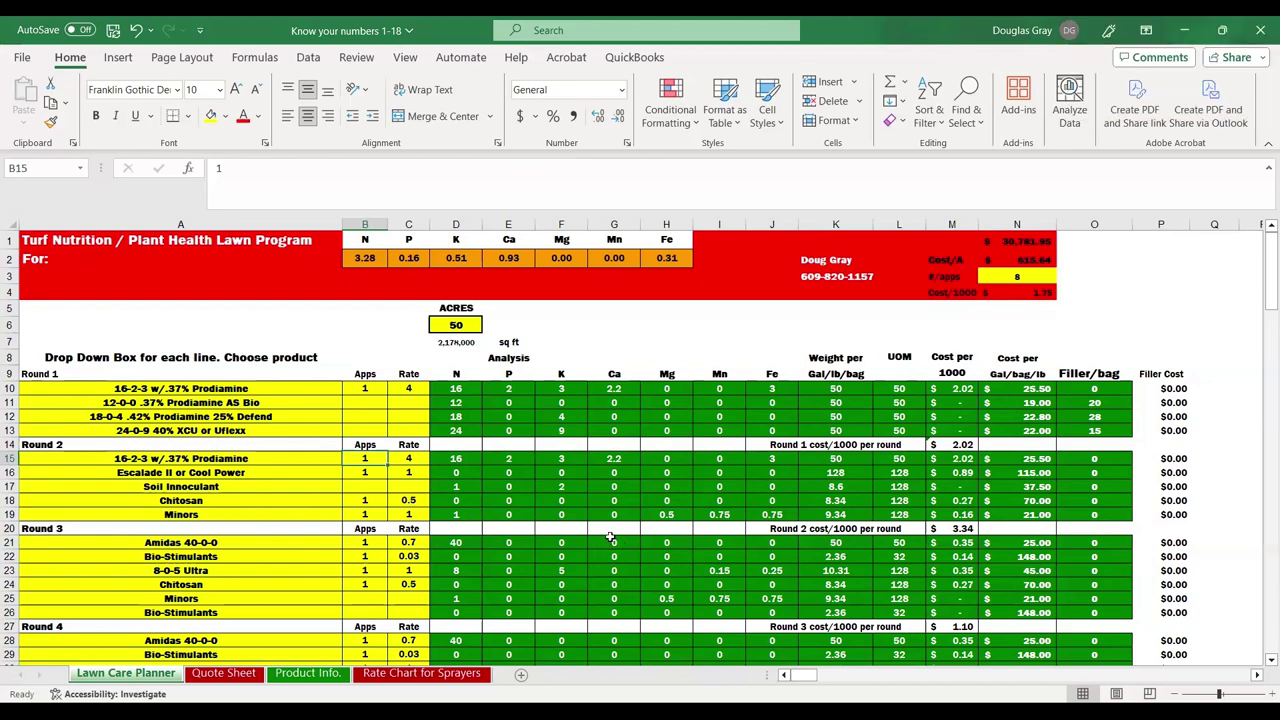
{"action": "scroll", "coordinate": [610, 538], "scroll_direction": "down", "scroll_amount": 1}
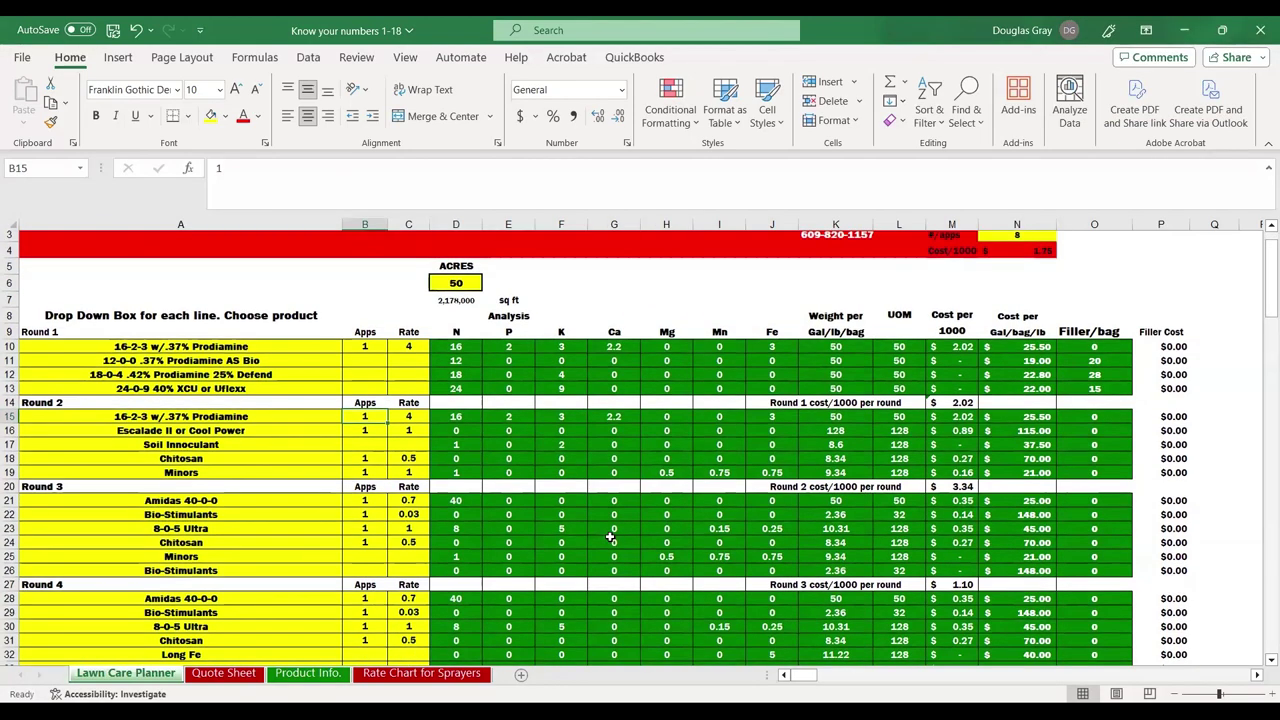
{"action": "scroll", "coordinate": [610, 538], "scroll_direction": "up", "scroll_amount": 1}
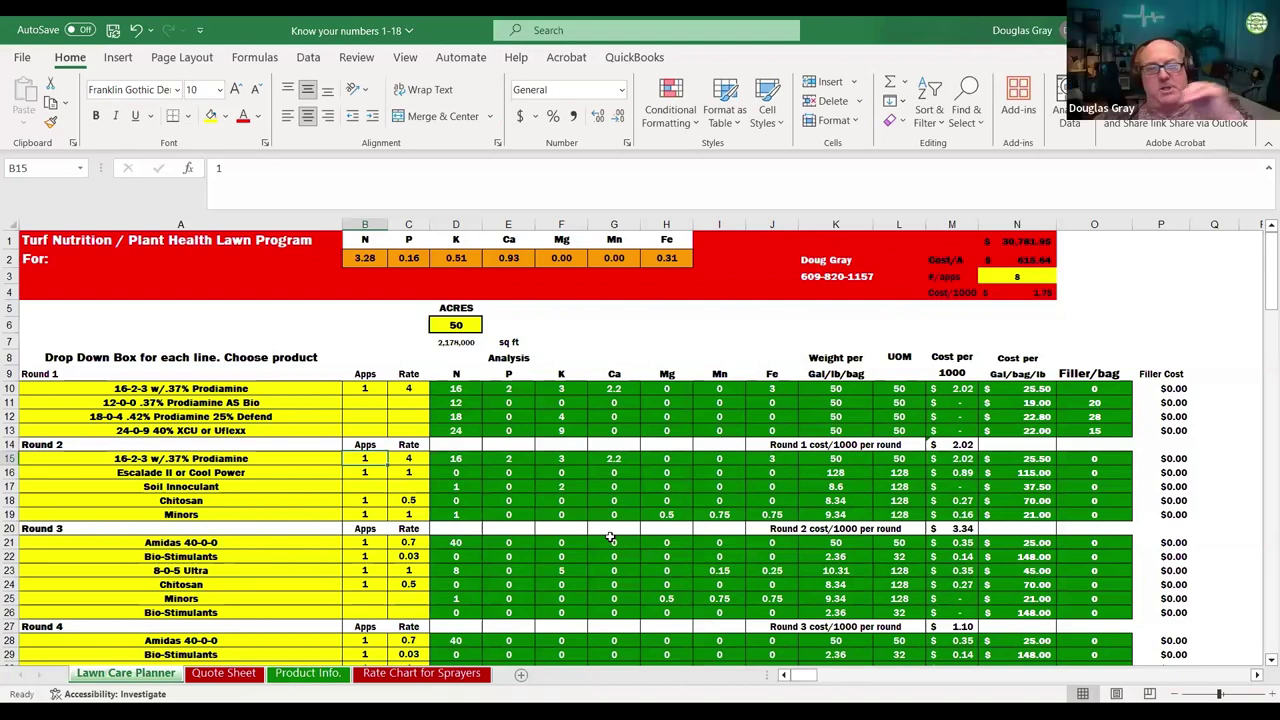
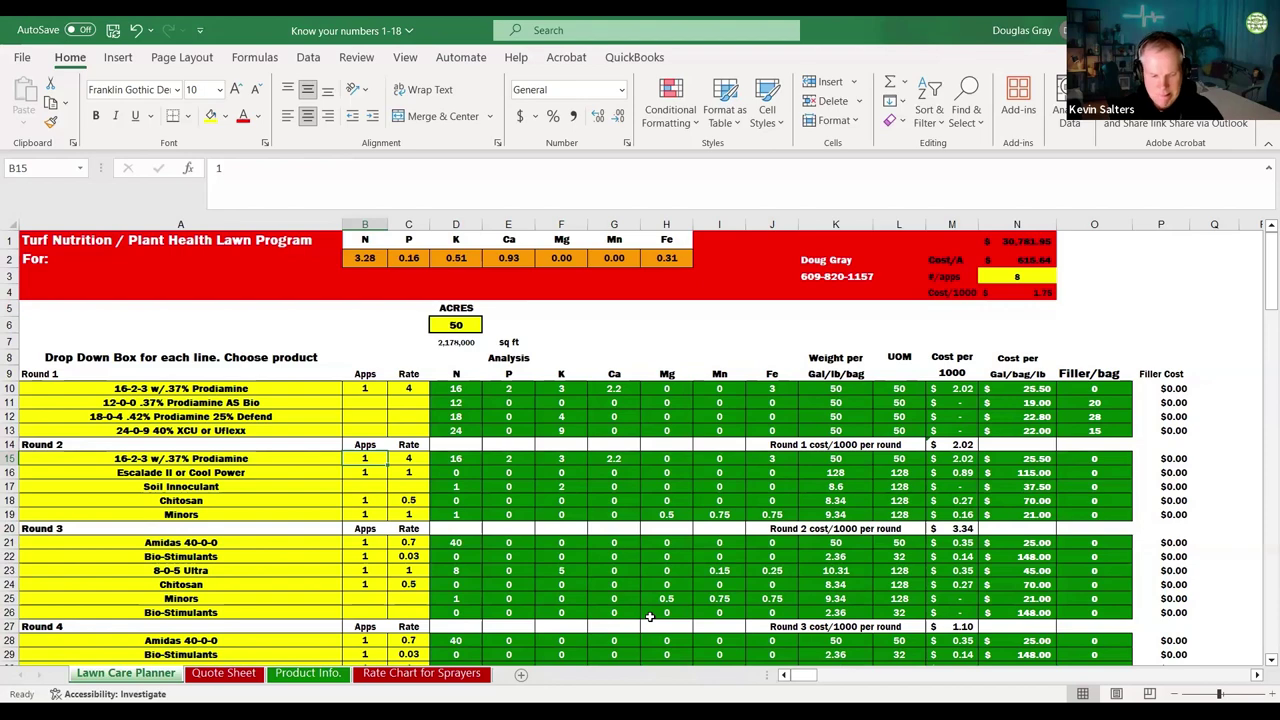
Step: Replace Soil Innoculant with Tetrino in the product list of the Fungicide Plant Health Program
{"action": "scroll", "coordinate": [366, 526], "scroll_direction": "down", "scroll_amount": 8}
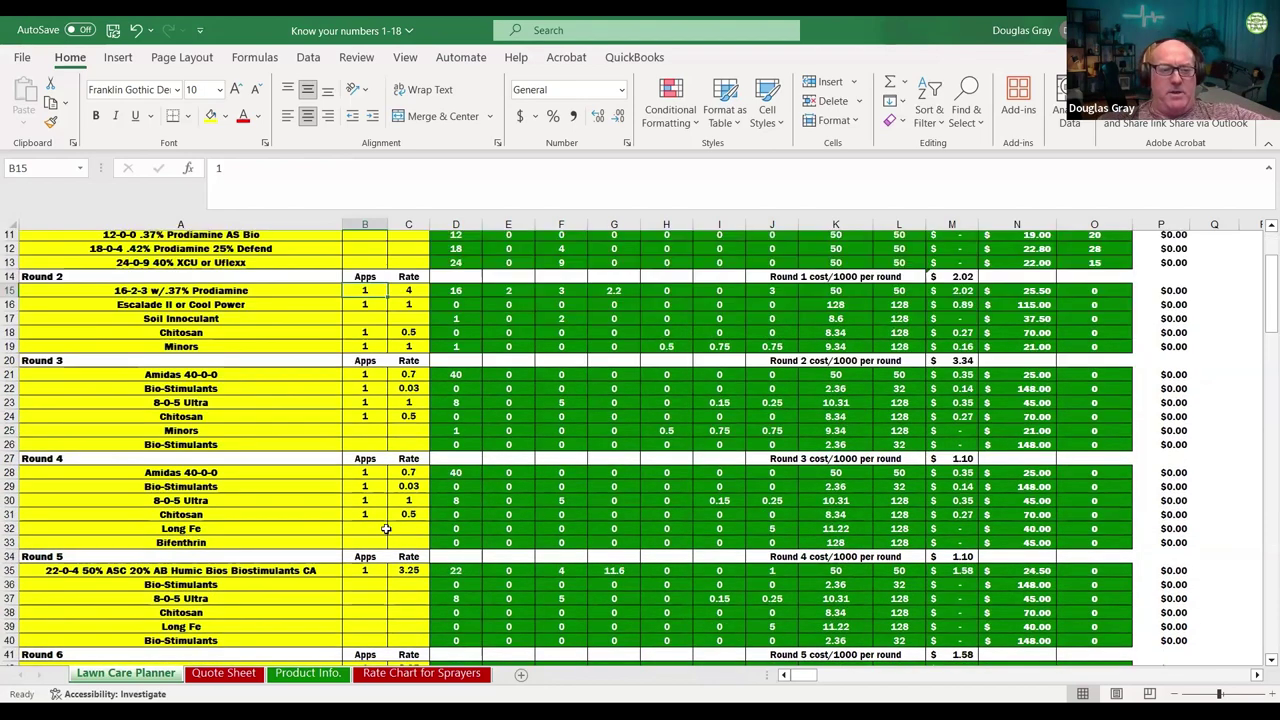
{"action": "scroll", "coordinate": [298, 500], "scroll_direction": "down", "scroll_amount": 3}
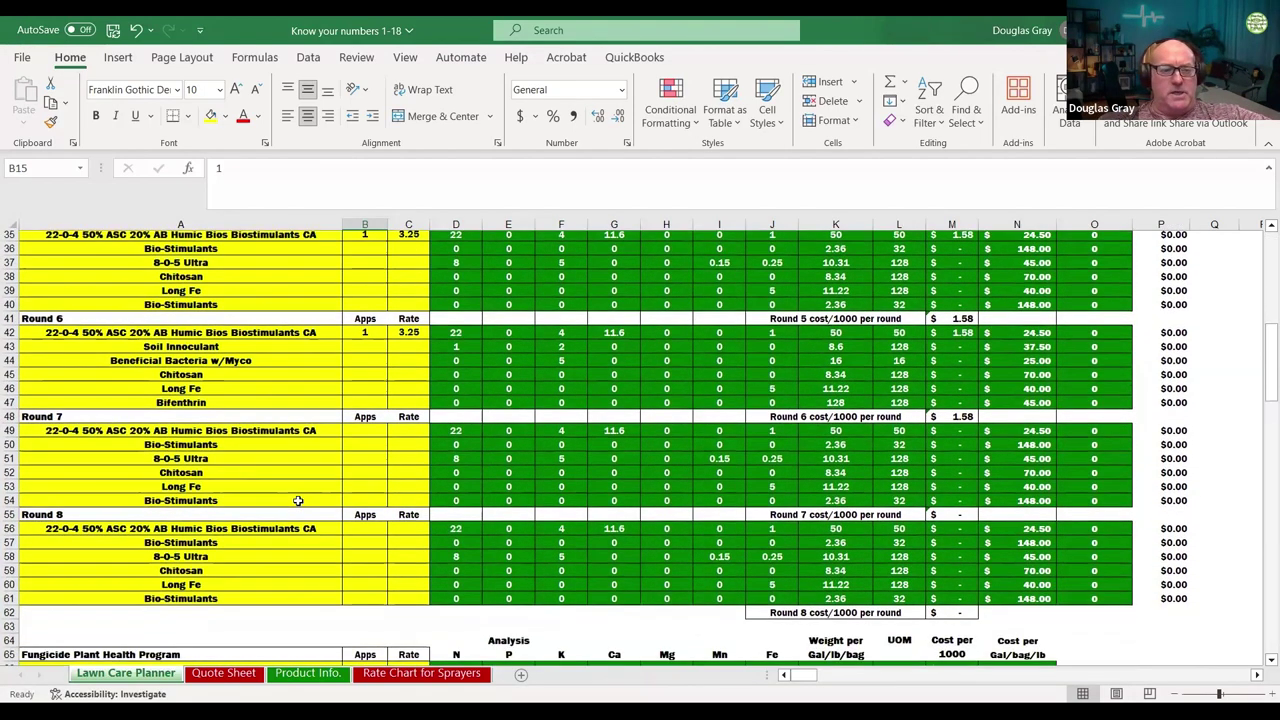
{"action": "scroll", "coordinate": [298, 500], "scroll_direction": "down", "scroll_amount": 3}
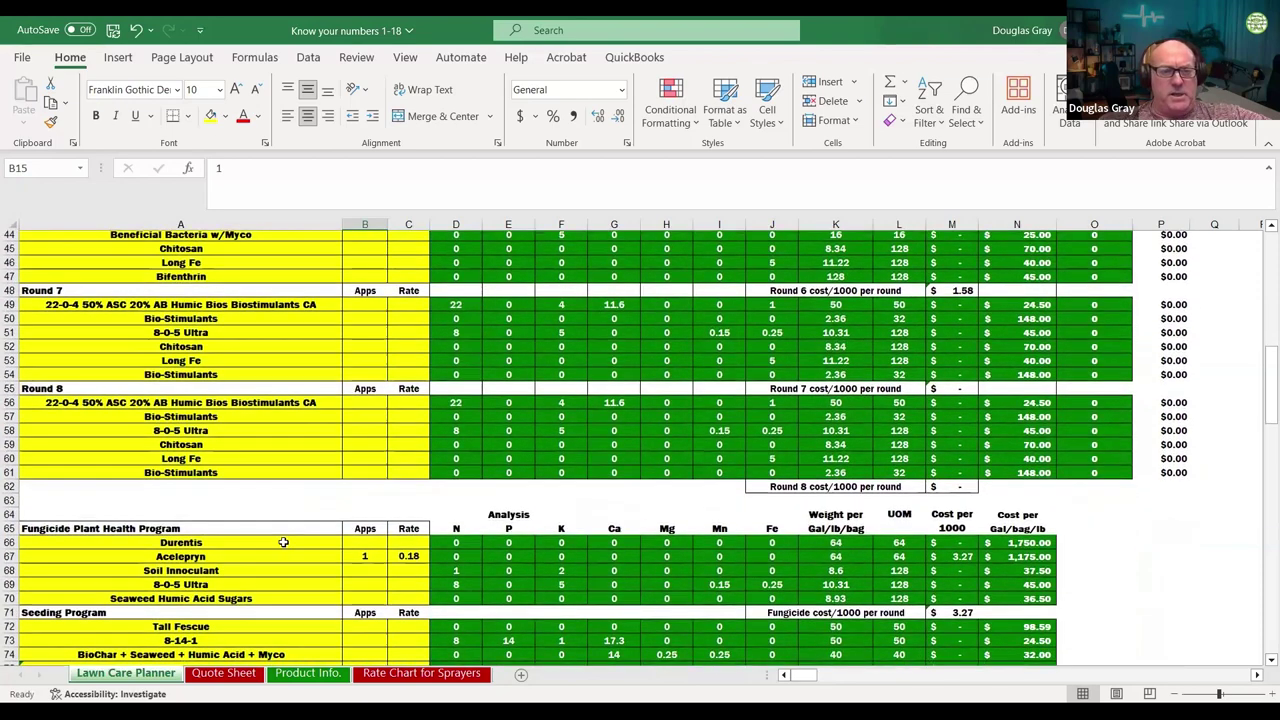
{"action": "left_click", "coordinate": [266, 568]}
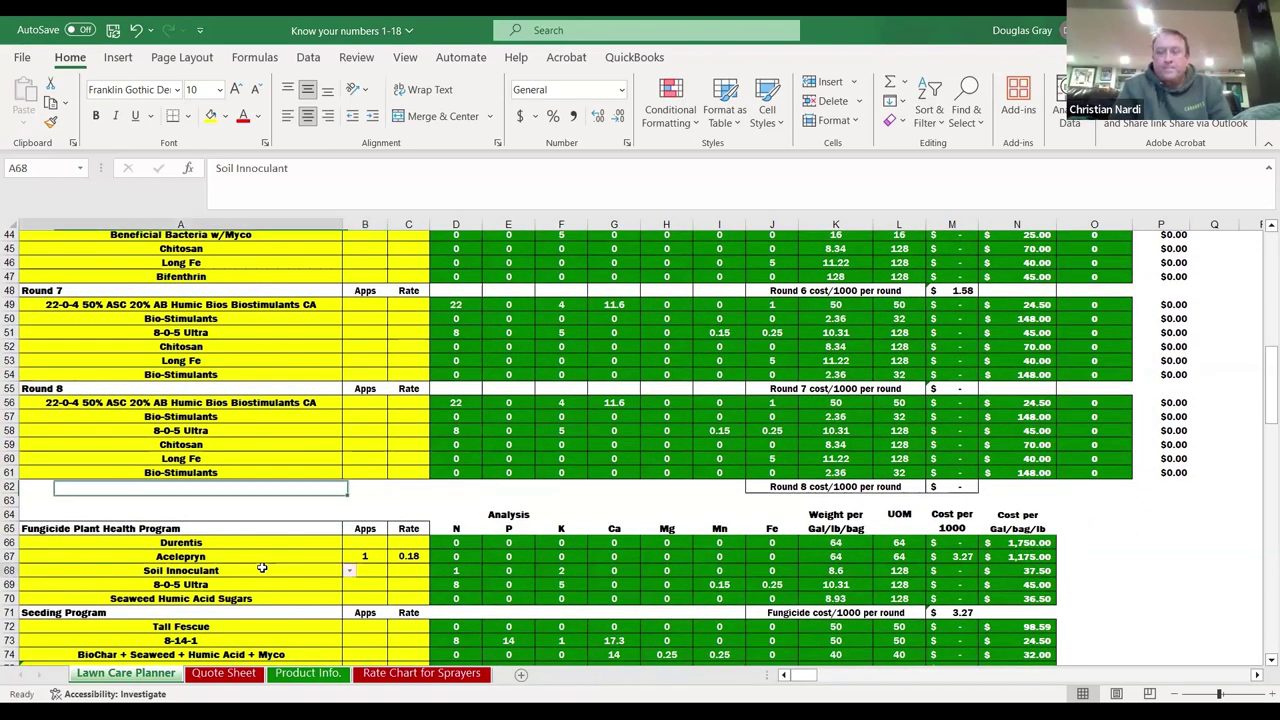
{"action": "left_click", "coordinate": [350, 571]}
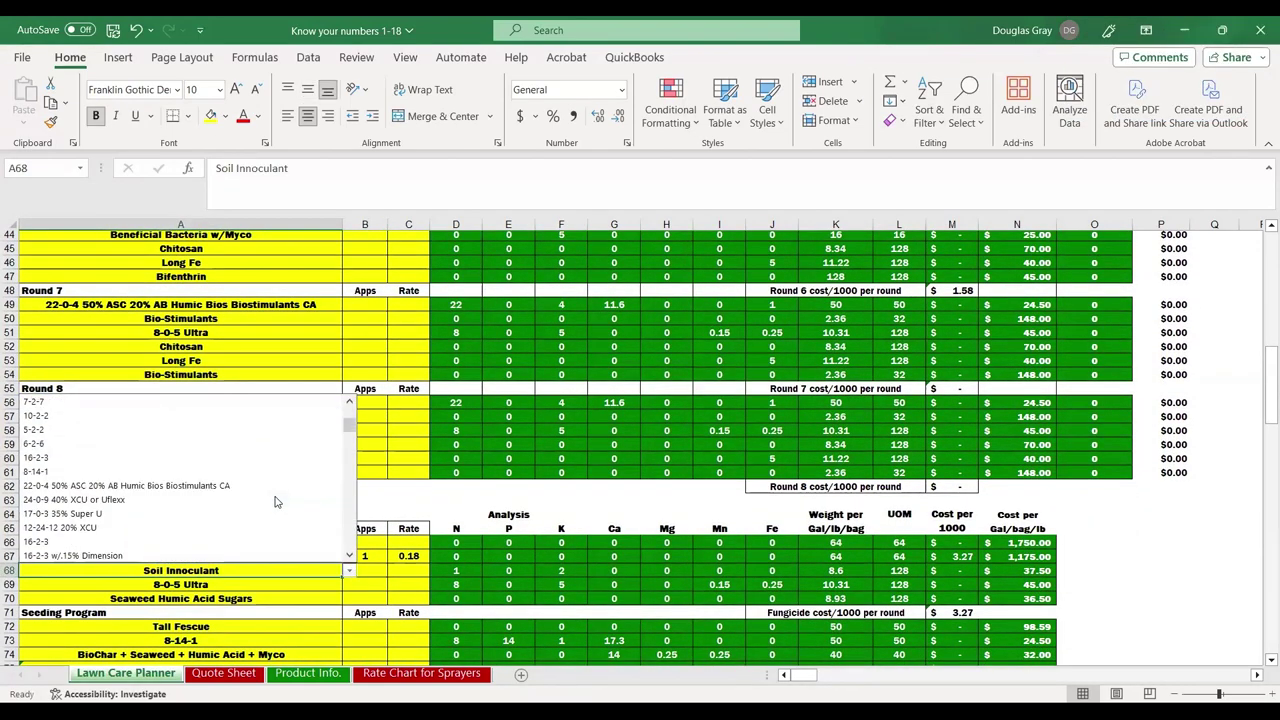
{"action": "scroll", "coordinate": [277, 502], "scroll_direction": "down", "scroll_amount": 10}
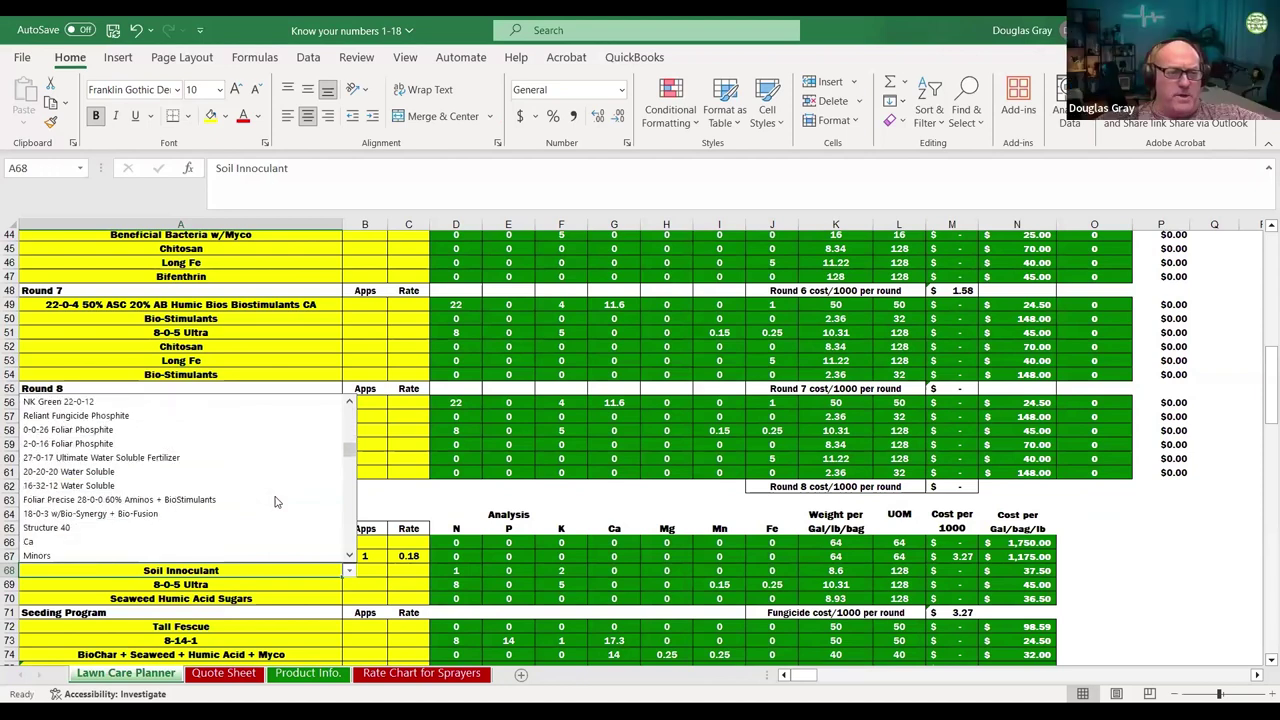
{"action": "scroll", "coordinate": [270, 498], "scroll_direction": "down", "scroll_amount": 1}
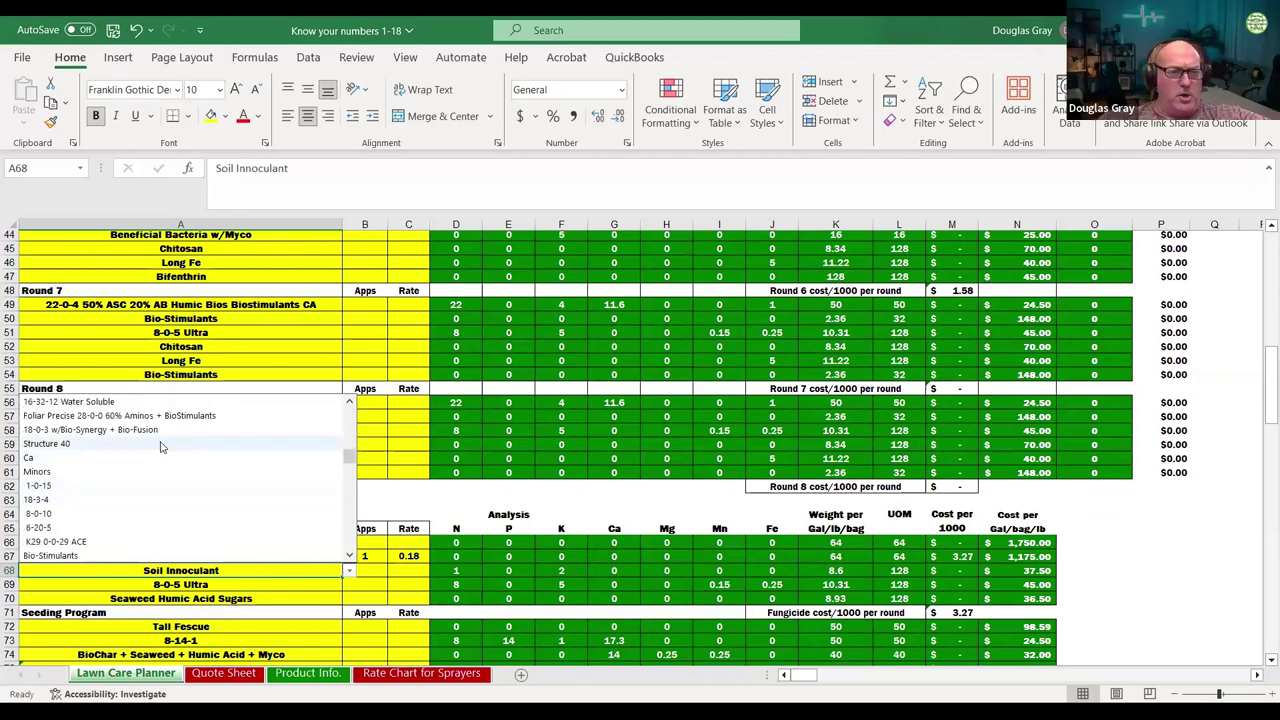
{"action": "scroll", "coordinate": [160, 447], "scroll_direction": "down", "scroll_amount": 5}
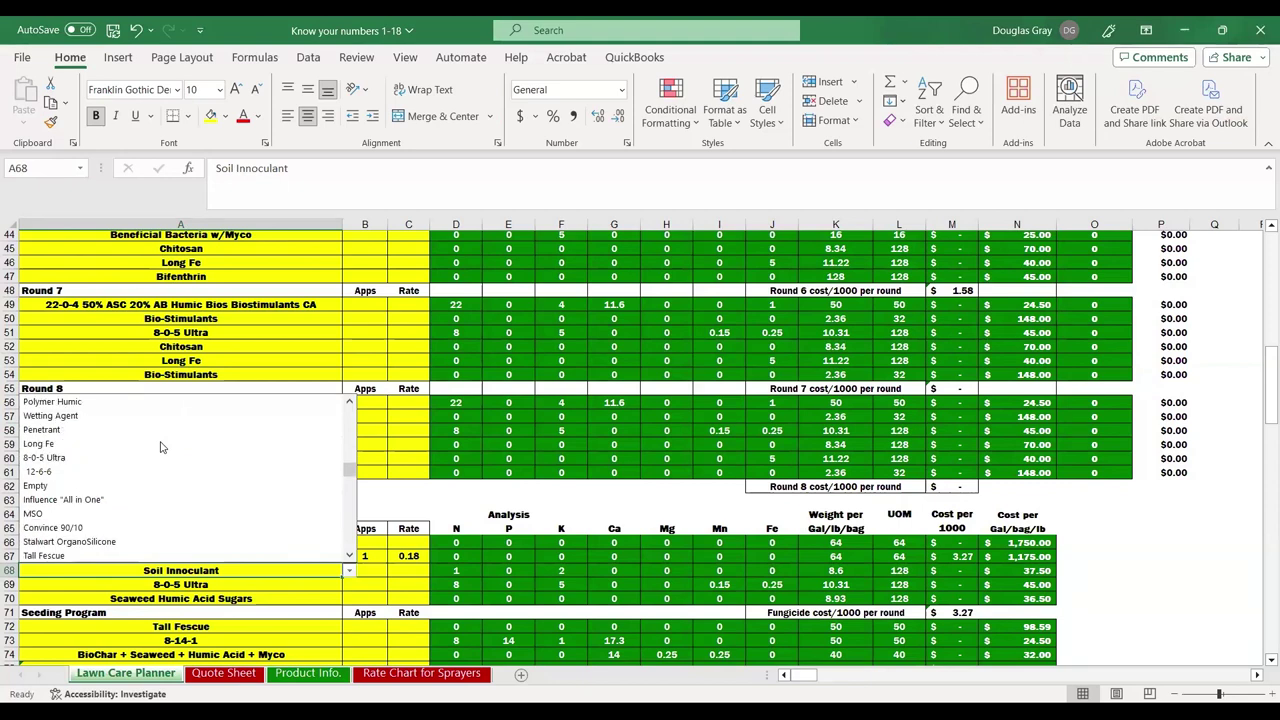
{"action": "scroll", "coordinate": [160, 447], "scroll_direction": "down", "scroll_amount": 2}
{"action": "scroll", "coordinate": [157, 450], "scroll_direction": "up", "scroll_amount": 2}
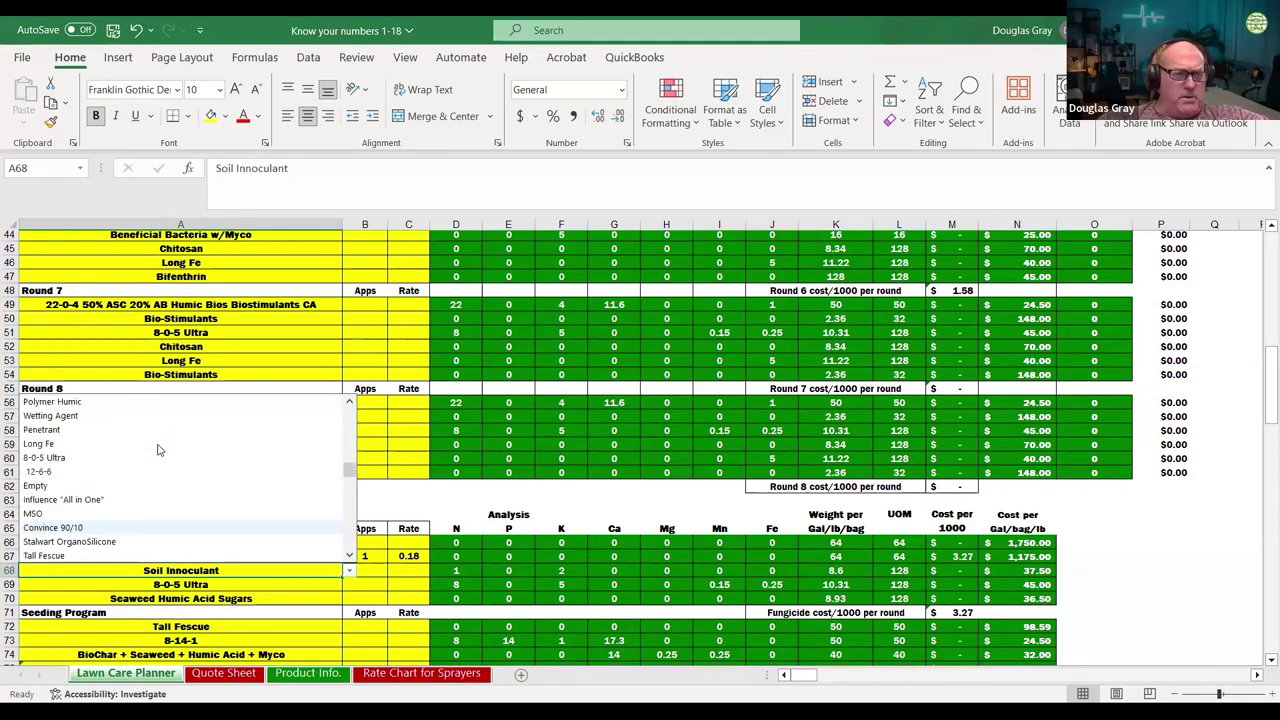
{"action": "scroll", "coordinate": [157, 450], "scroll_direction": "up", "scroll_amount": 3}
{"action": "scroll", "coordinate": [157, 450], "scroll_direction": "down", "scroll_amount": 8}
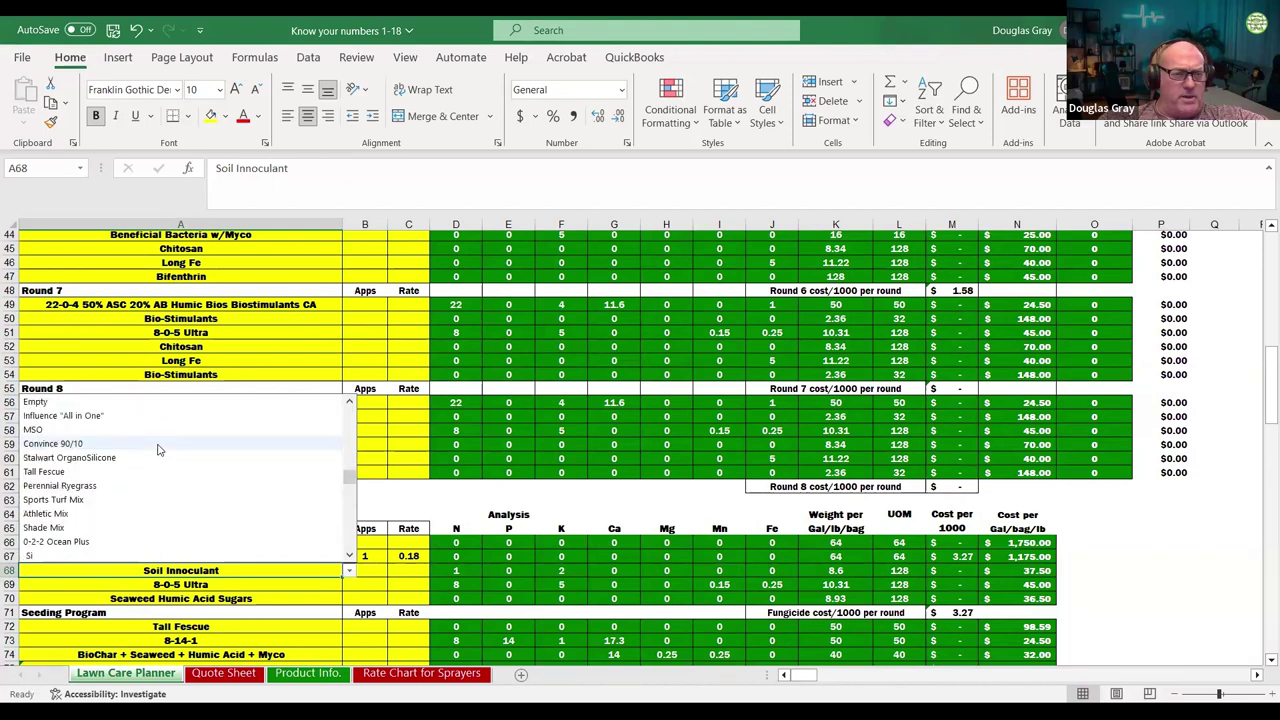
{"action": "scroll", "coordinate": [157, 450], "scroll_direction": "down", "scroll_amount": 10}
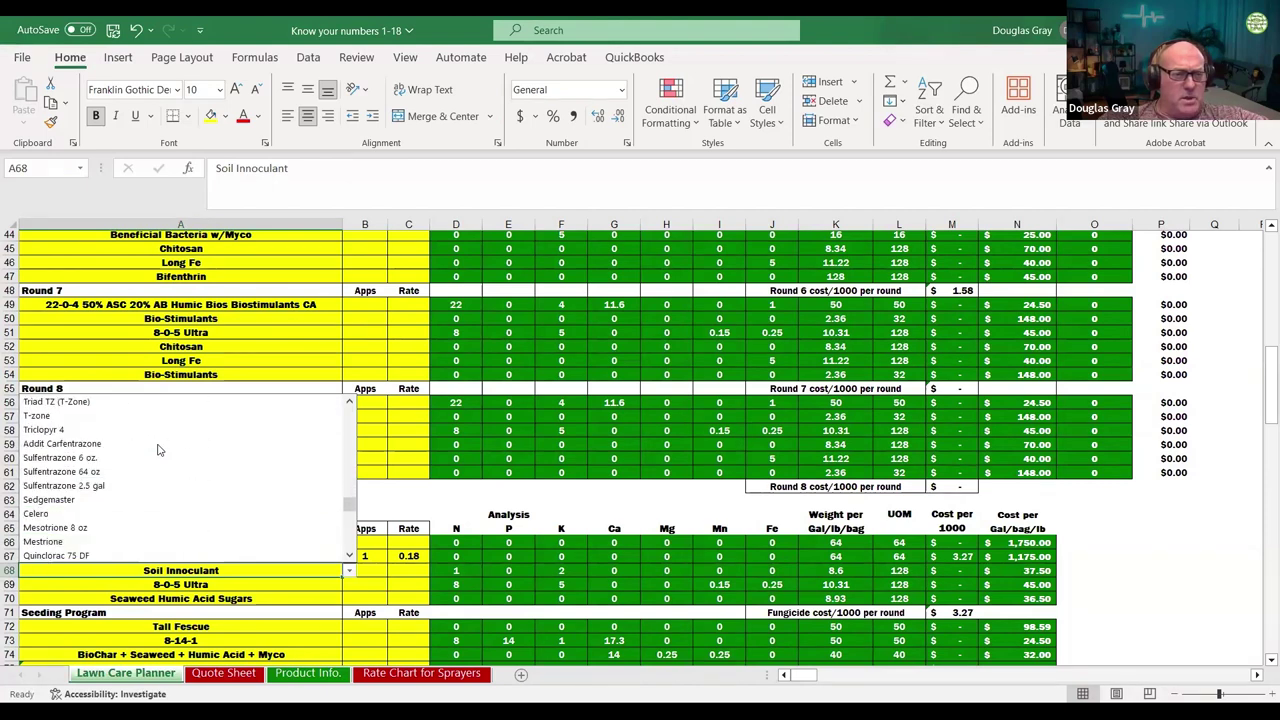
{"action": "scroll", "coordinate": [157, 450], "scroll_direction": "down", "scroll_amount": 3}
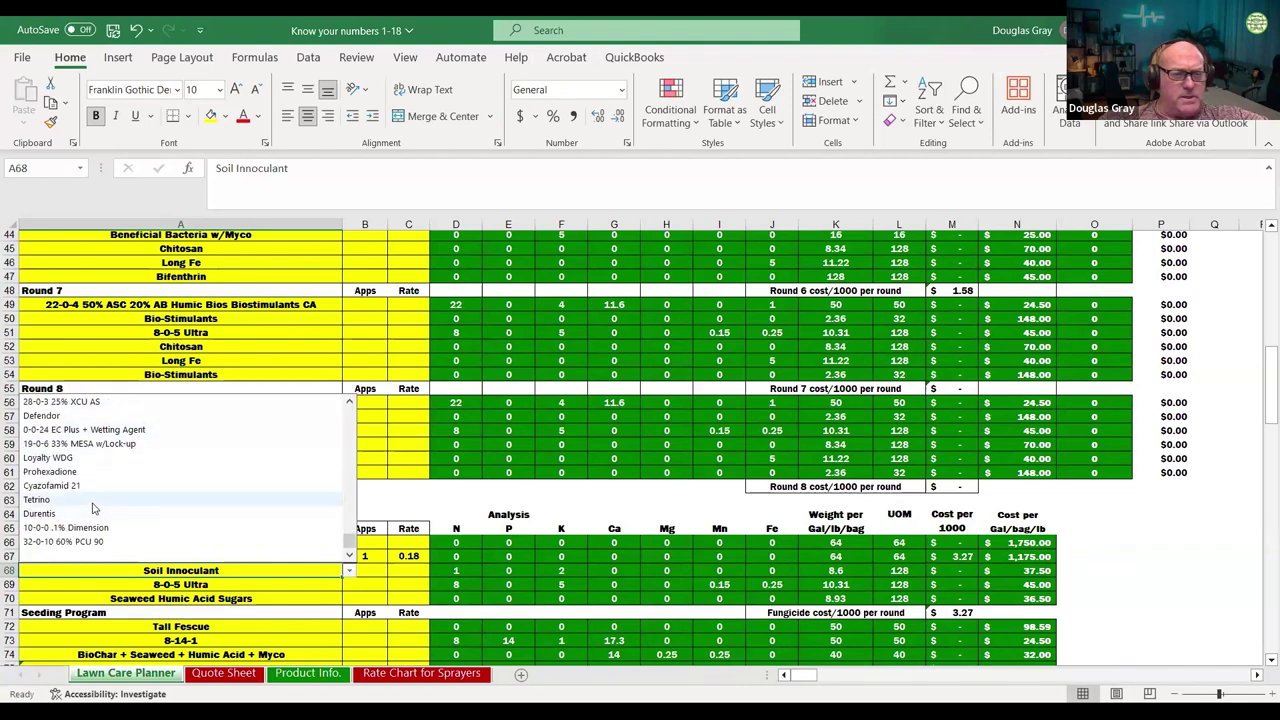
{"action": "left_click", "coordinate": [98, 500]}
Step: Enter 1 application at a rate of 0.55 for Tetrino in the Fungicide Plant Health Program
{"action": "left_click", "coordinate": [373, 568]}
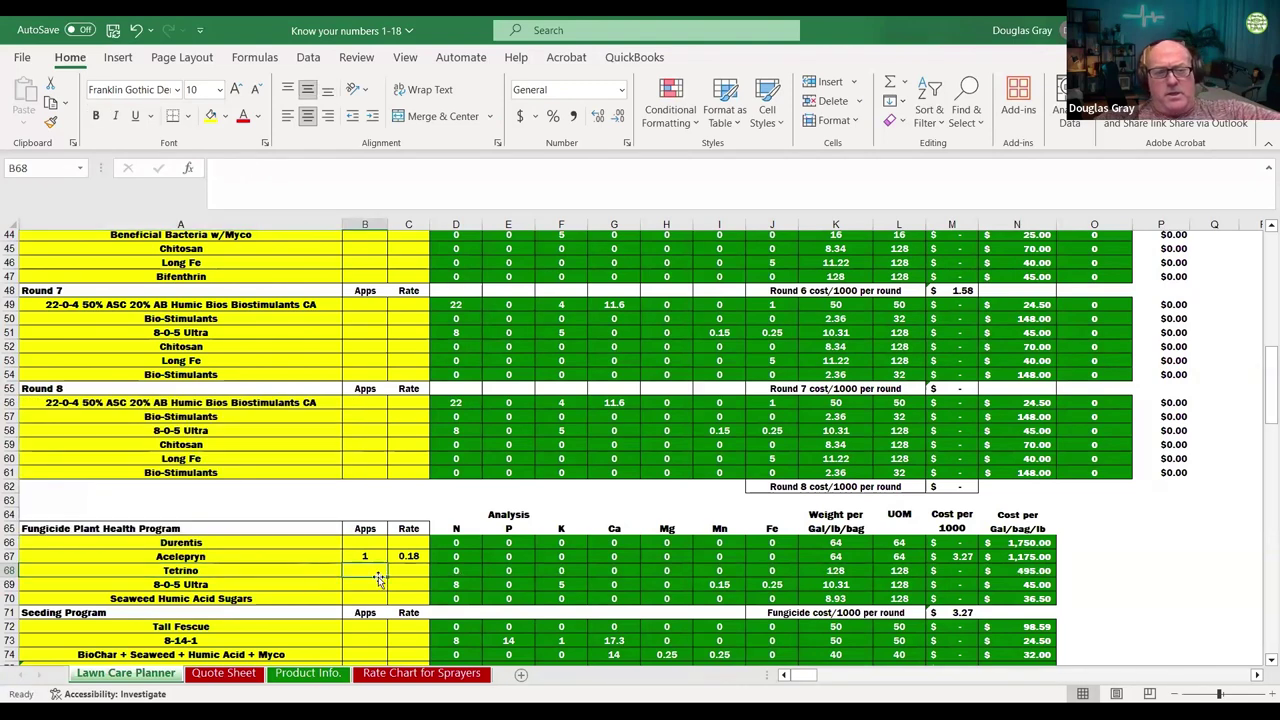
{"action": "type", "text": "1"}
{"action": "left_click", "coordinate": [410, 569]}
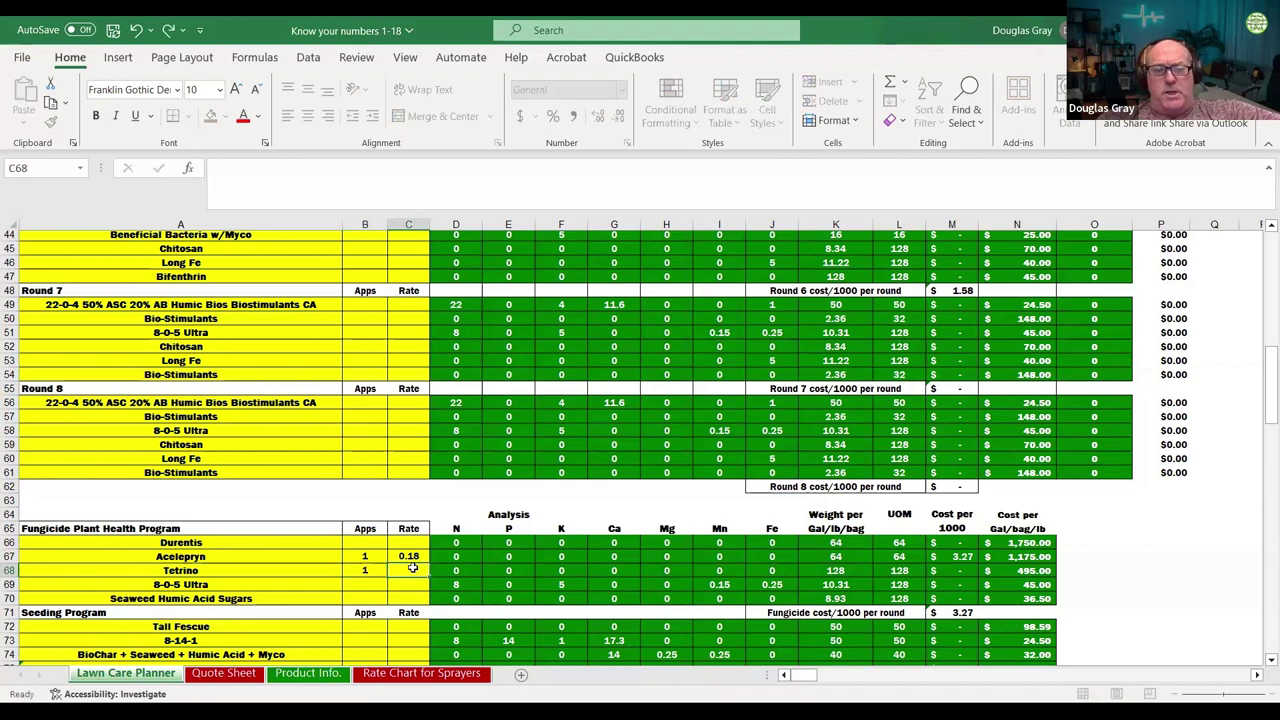
{"action": "type", "text": ".55"}
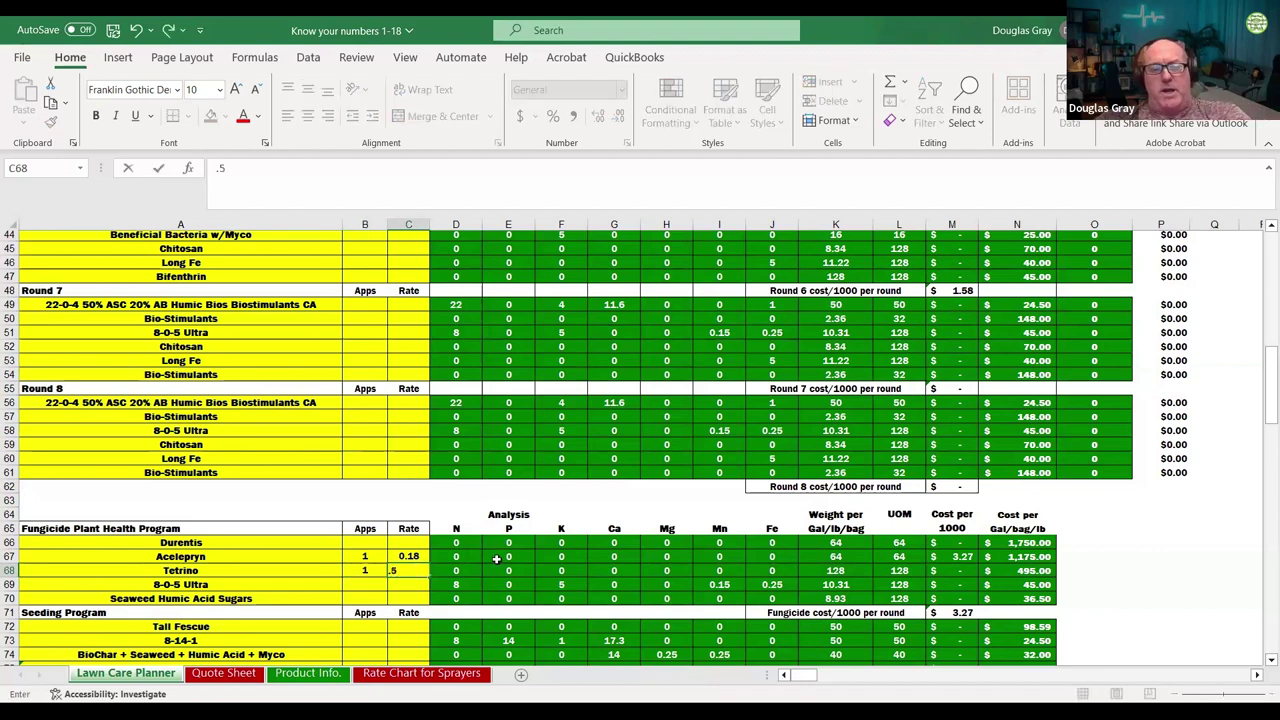
{"action": "left_click", "coordinate": [497, 558]}
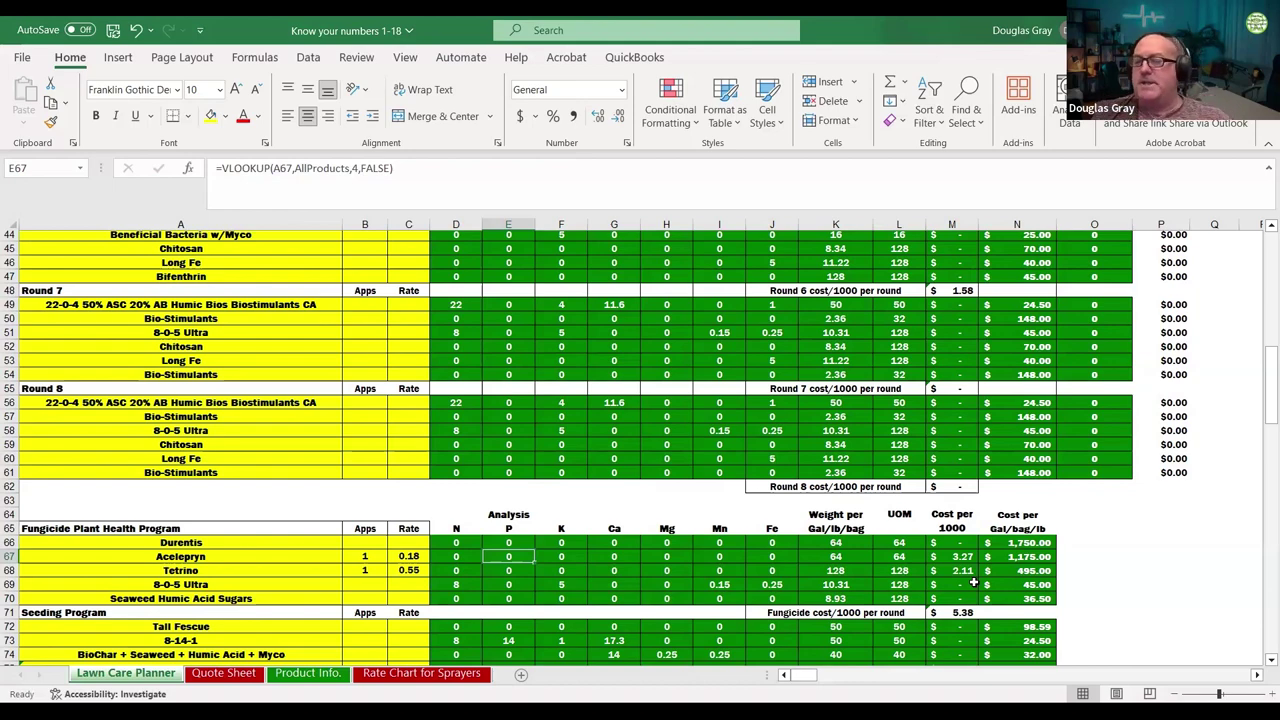
{"action": "left_click", "coordinate": [401, 329]}
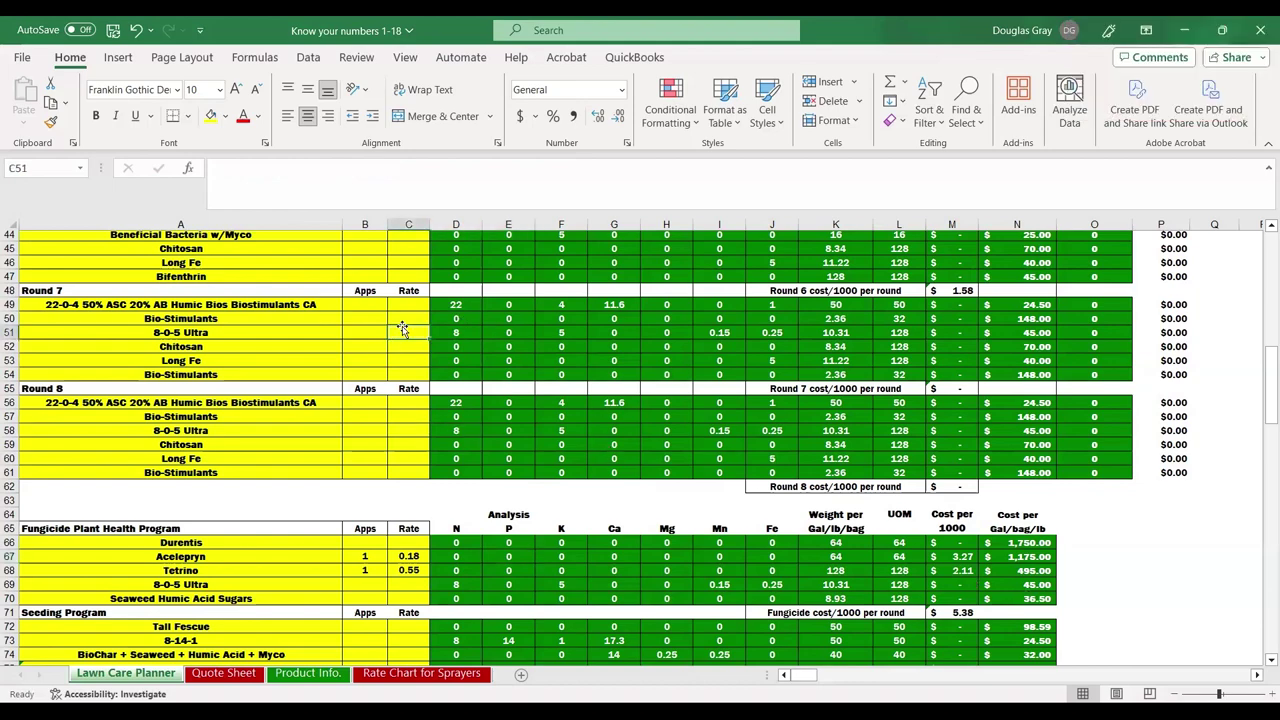
{"action": "scroll", "coordinate": [401, 329], "scroll_direction": "up", "scroll_amount": 9}
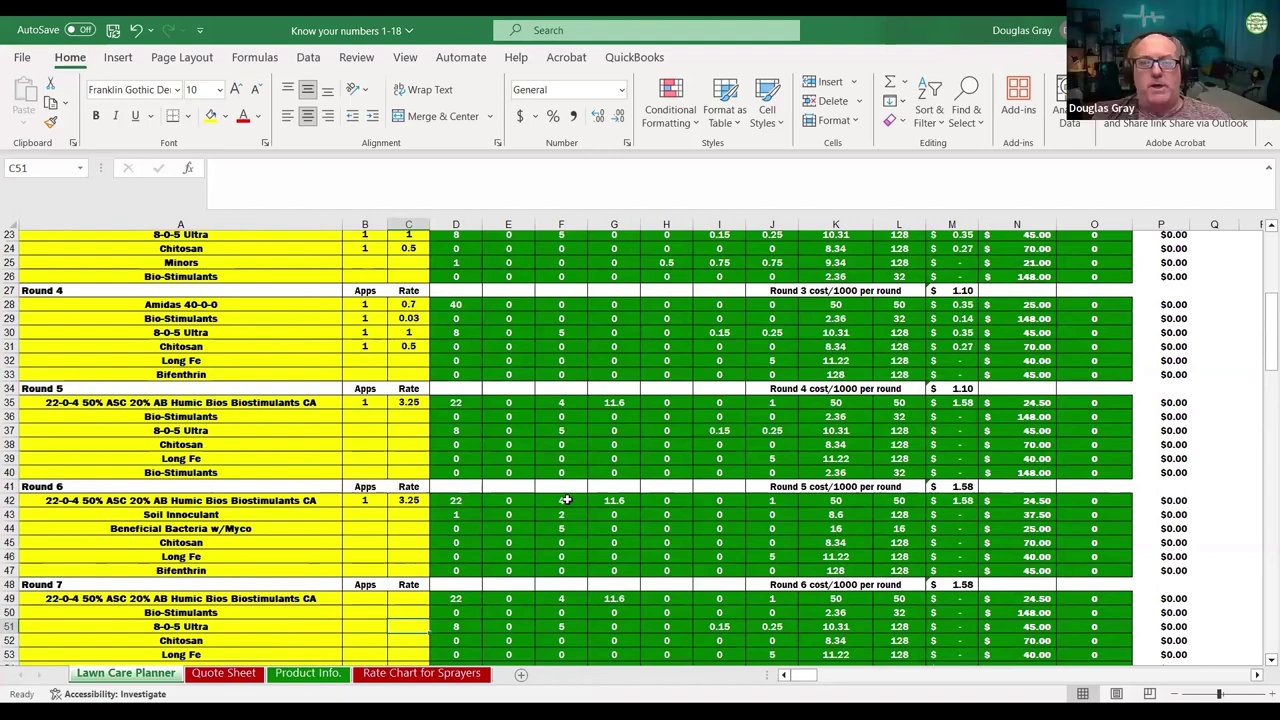
{"action": "scroll", "coordinate": [565, 498], "scroll_direction": "up", "scroll_amount": 4}
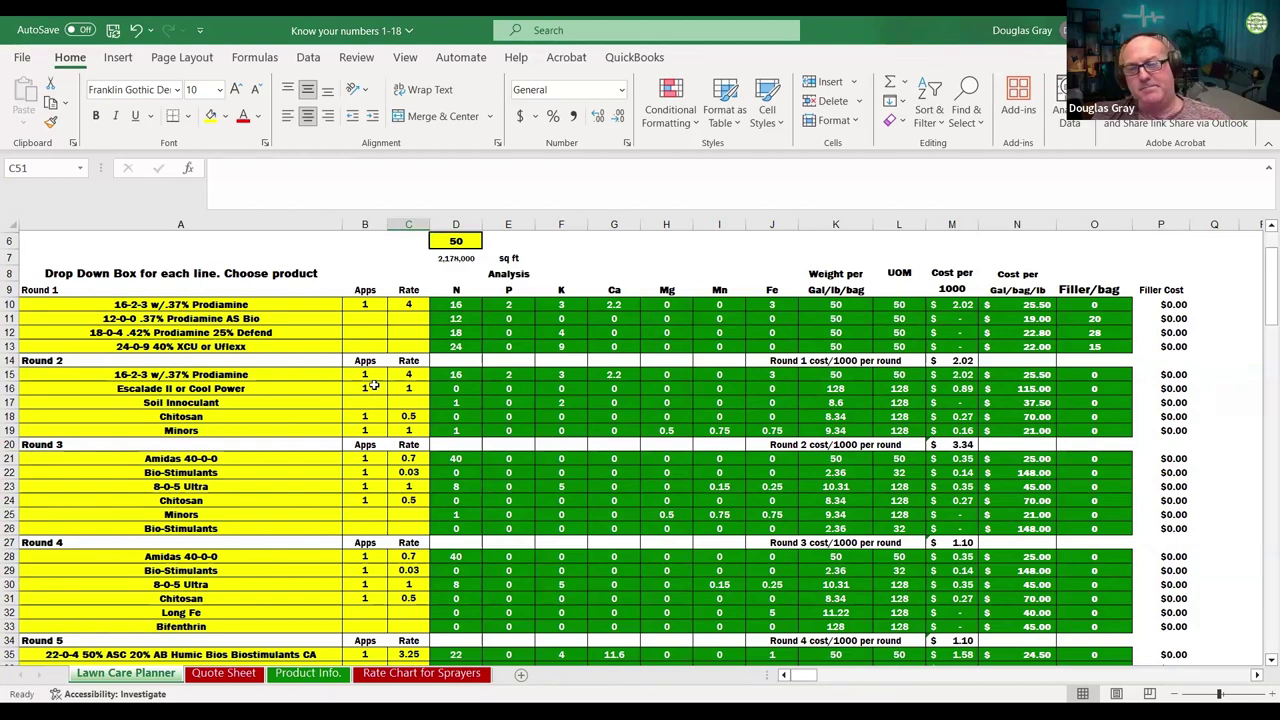
{"action": "scroll", "coordinate": [374, 386], "scroll_direction": "down", "scroll_amount": 2}
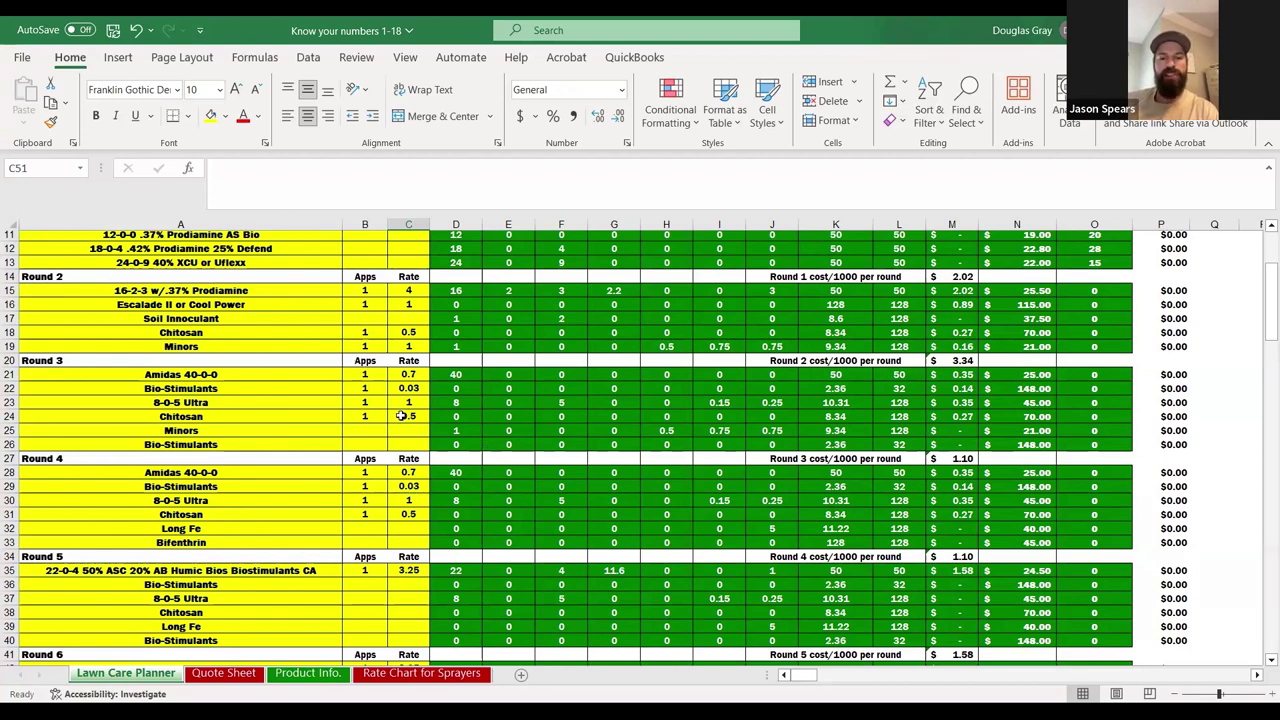
{"action": "scroll", "coordinate": [400, 416], "scroll_direction": "up", "scroll_amount": 4}
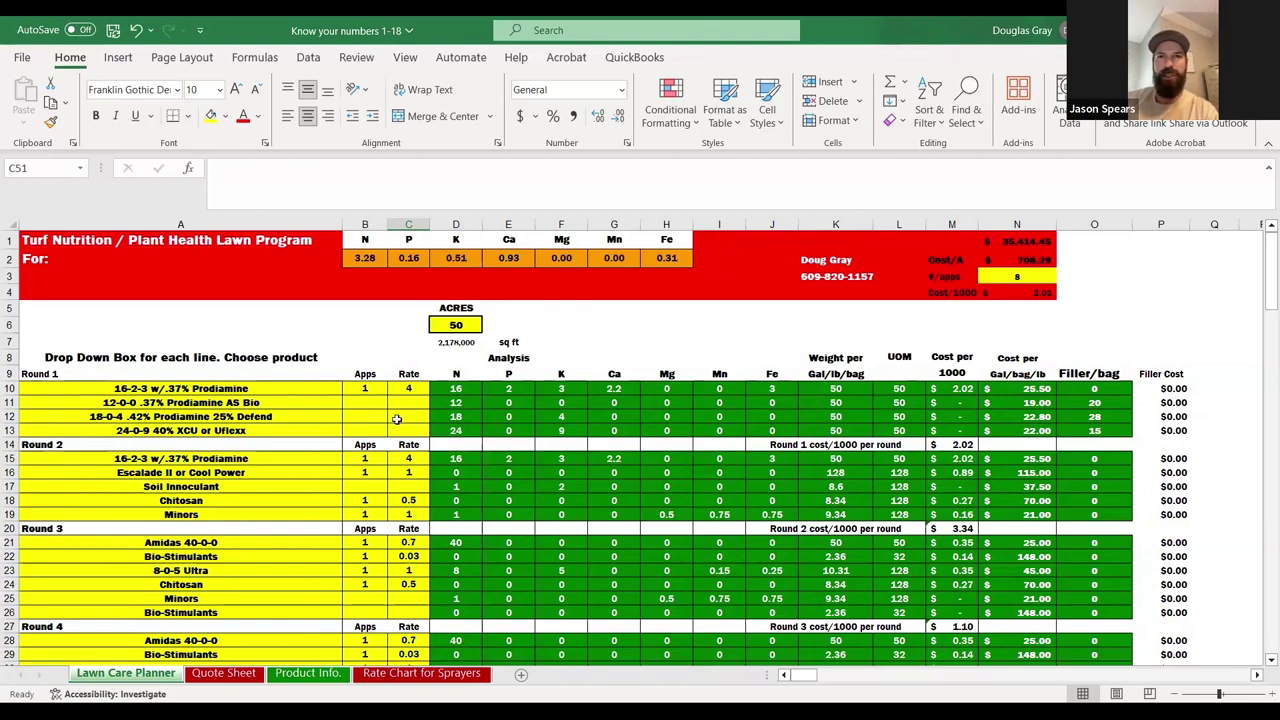
Step: Clear the application count and rate of Acelepryn in the Fungicide Plant Health Program, and return to the overall program cost summary
{"action": "scroll", "coordinate": [400, 416], "scroll_direction": "down", "scroll_amount": 9}
{"action": "scroll", "coordinate": [384, 431], "scroll_direction": "down", "scroll_amount": 7}
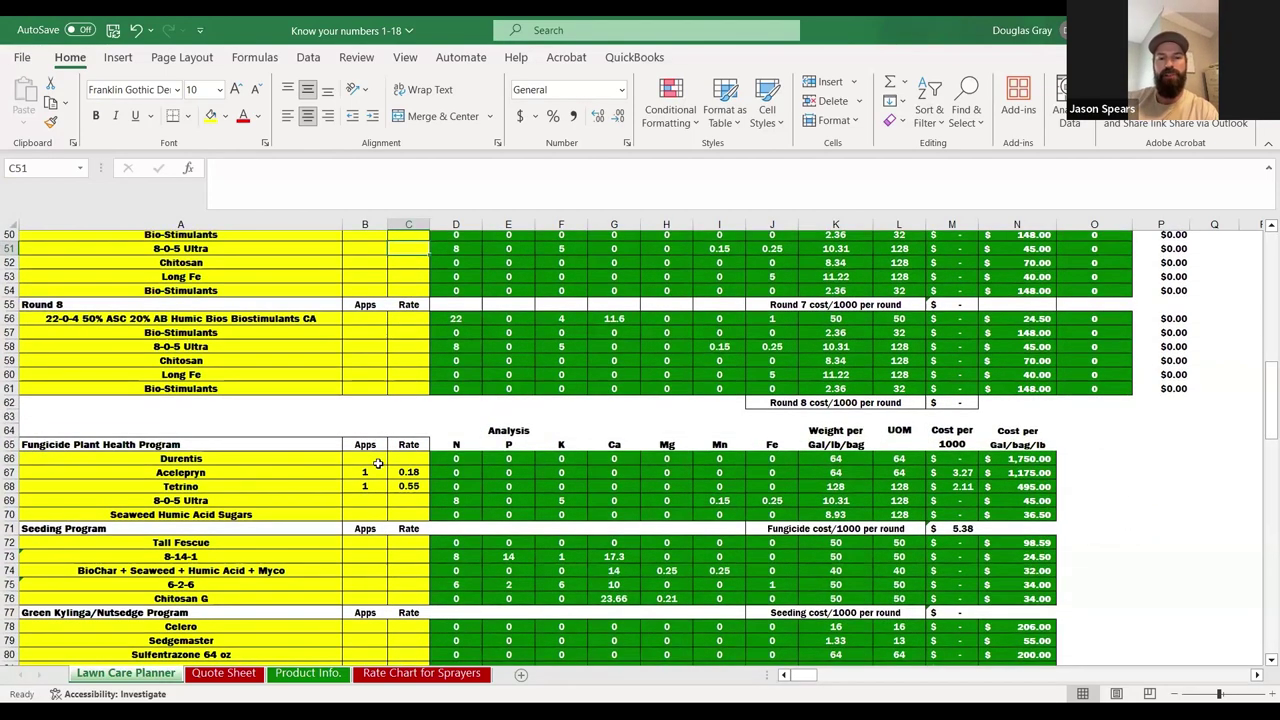
{"action": "left_click_drag", "start_coordinate": [366, 471], "coordinate": [399, 471]}
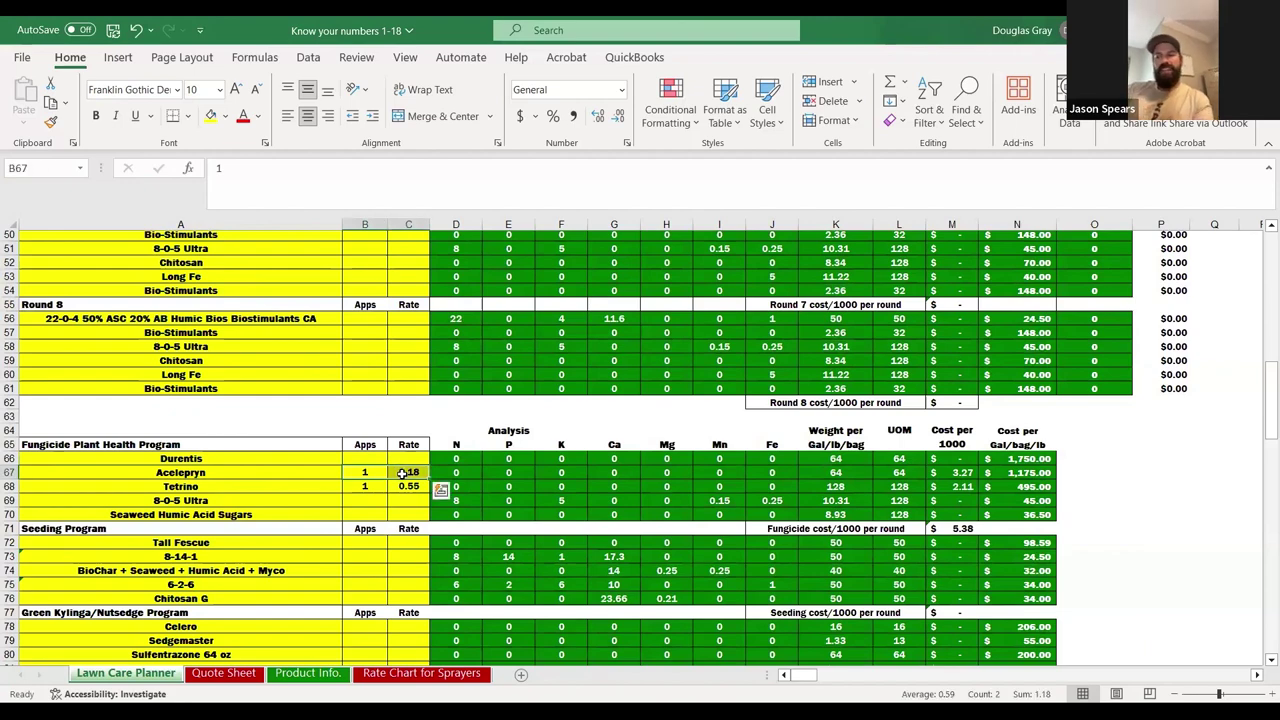
{"action": "key", "text": "Delete"}
{"action": "scroll", "coordinate": [400, 471], "scroll_direction": "up", "scroll_amount": 11}
{"action": "scroll", "coordinate": [400, 471], "scroll_direction": "up", "scroll_amount": 6}
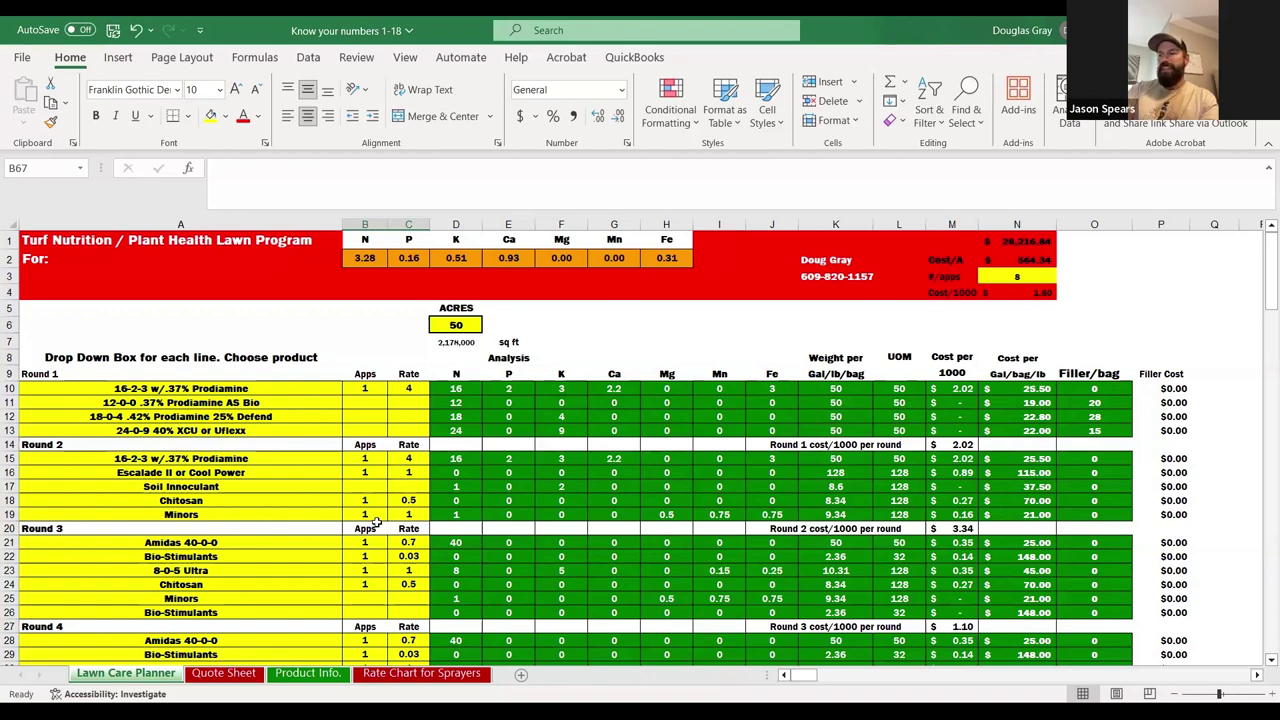
{"action": "scroll", "coordinate": [391, 514], "scroll_direction": "down", "scroll_amount": 2}
{"action": "scroll", "coordinate": [391, 514], "scroll_direction": "up", "scroll_amount": 2}
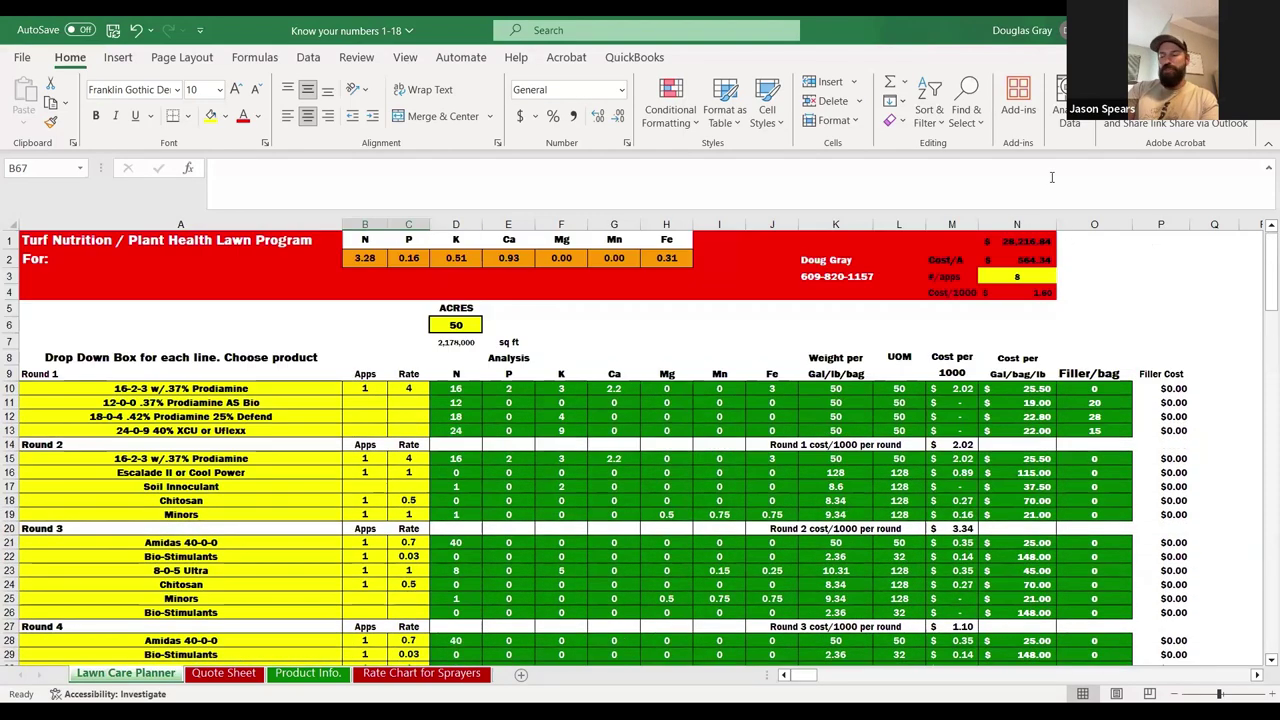